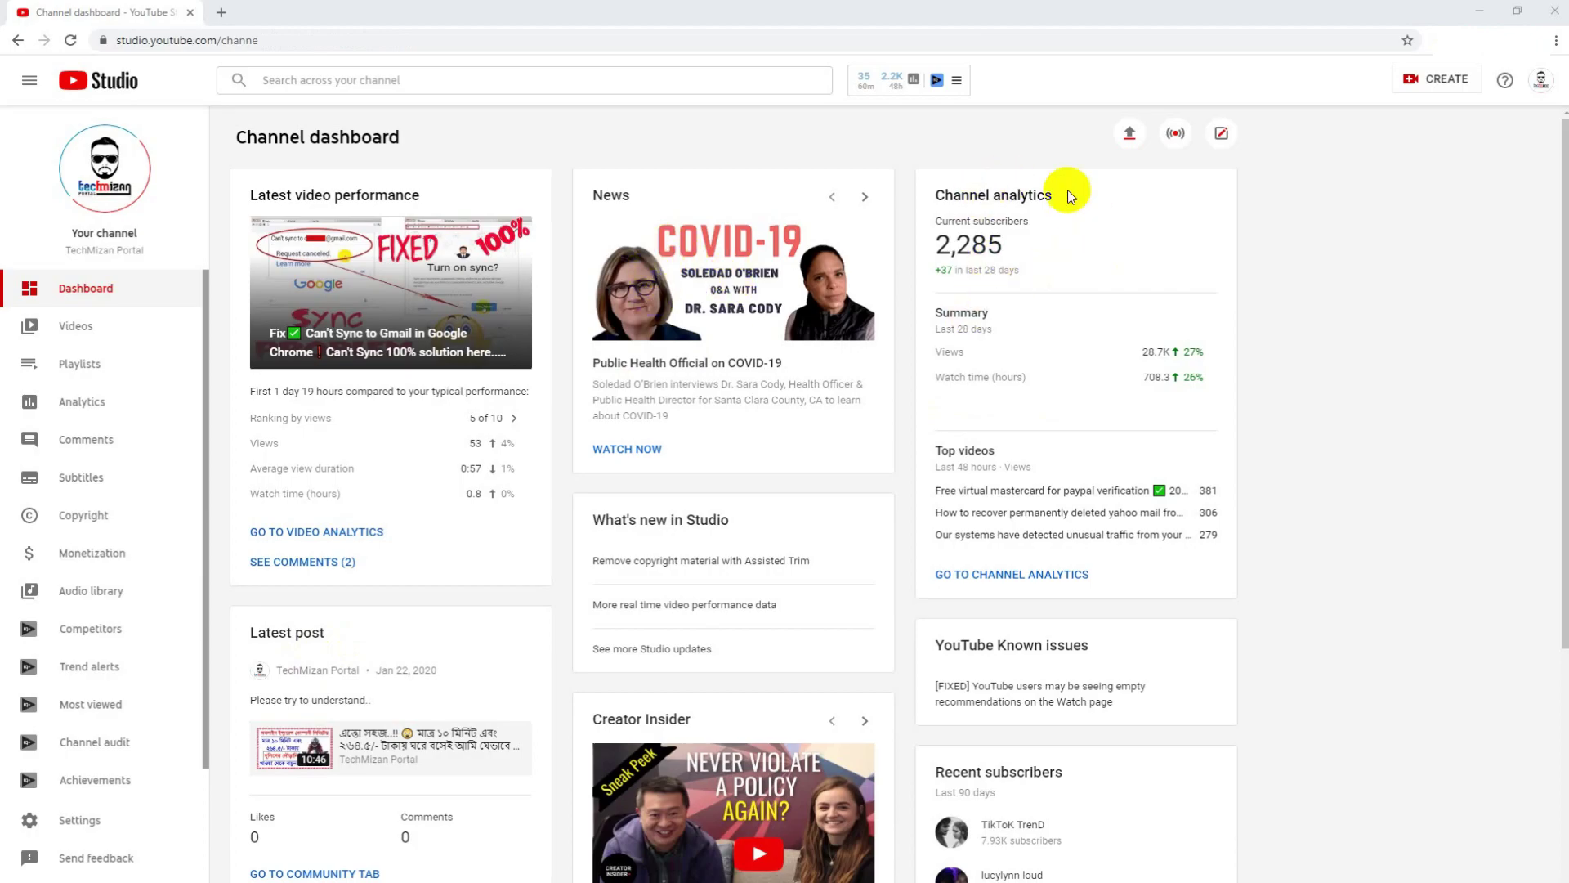
double_click(941, 357)
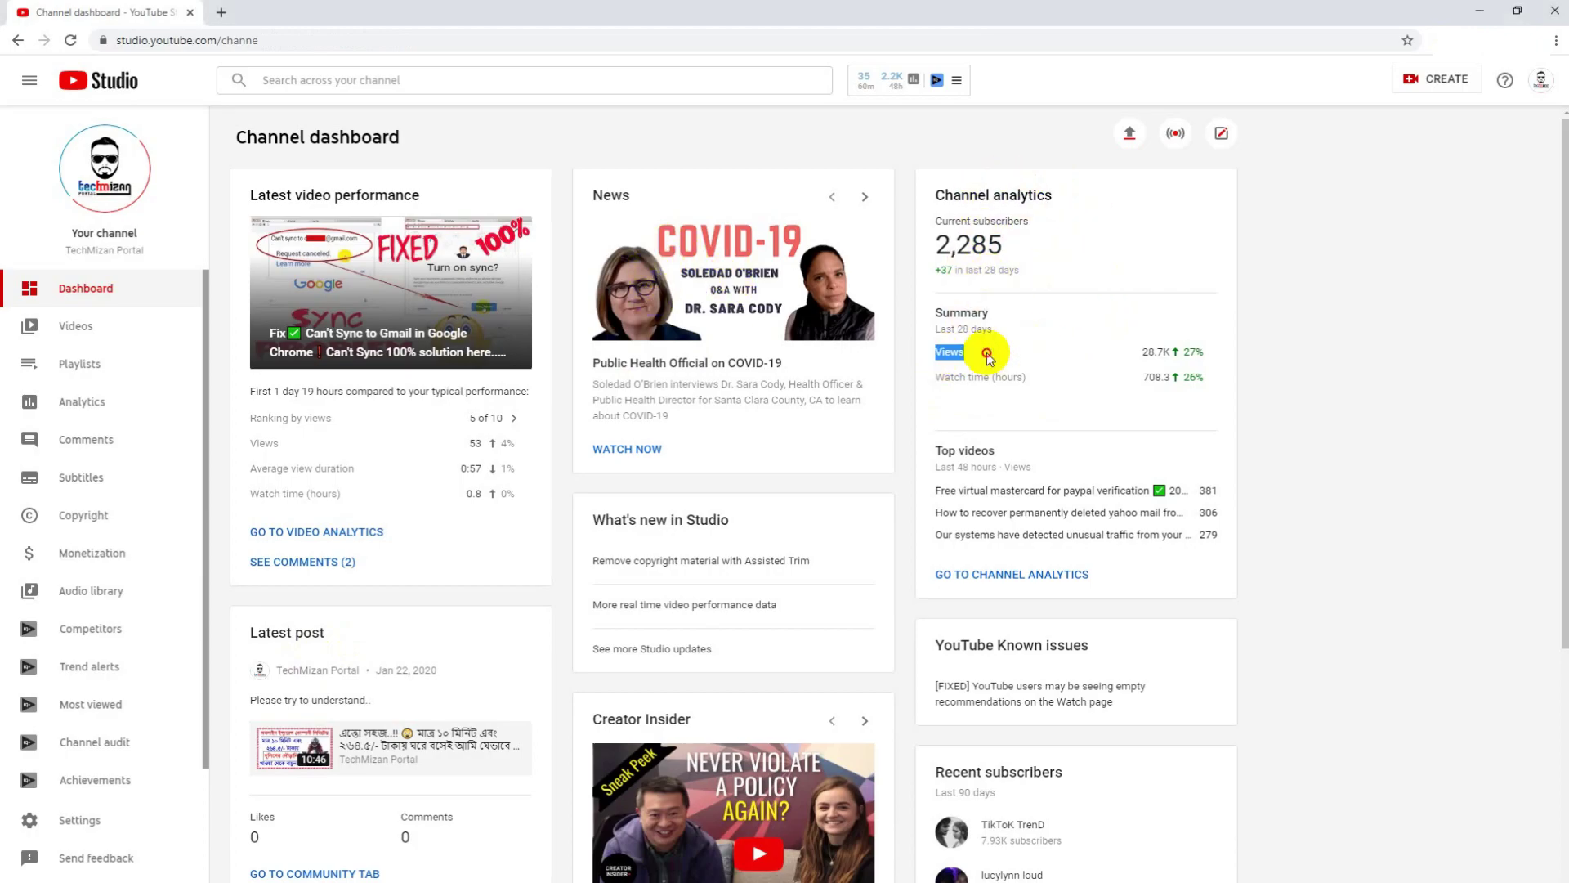
click(1376, 379)
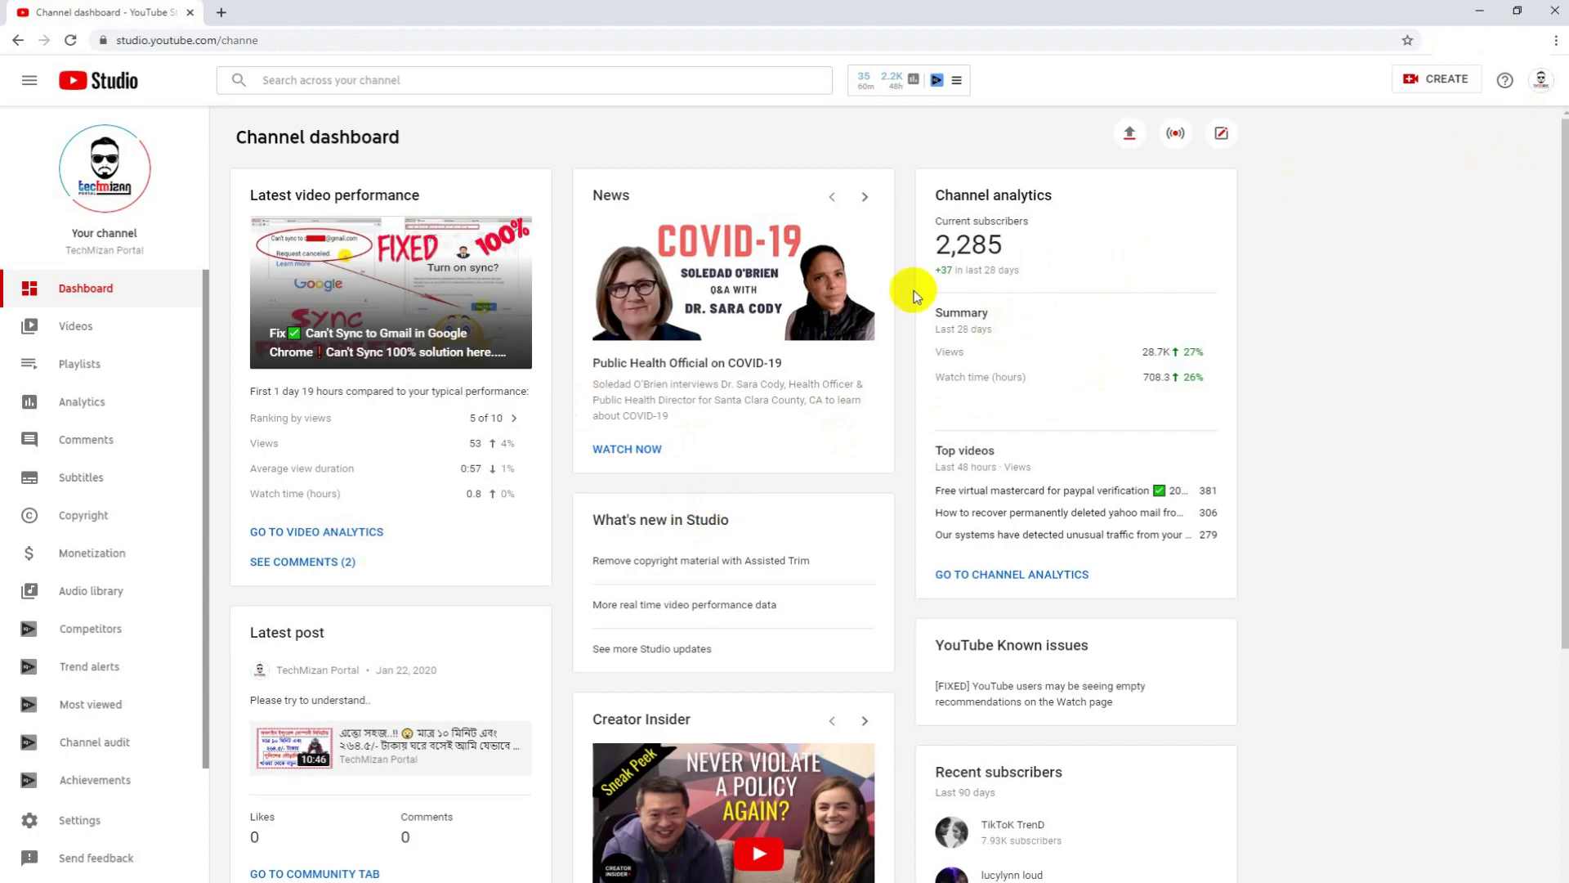
View the channel's community post editor and return to the channel dashboard
click(1221, 135)
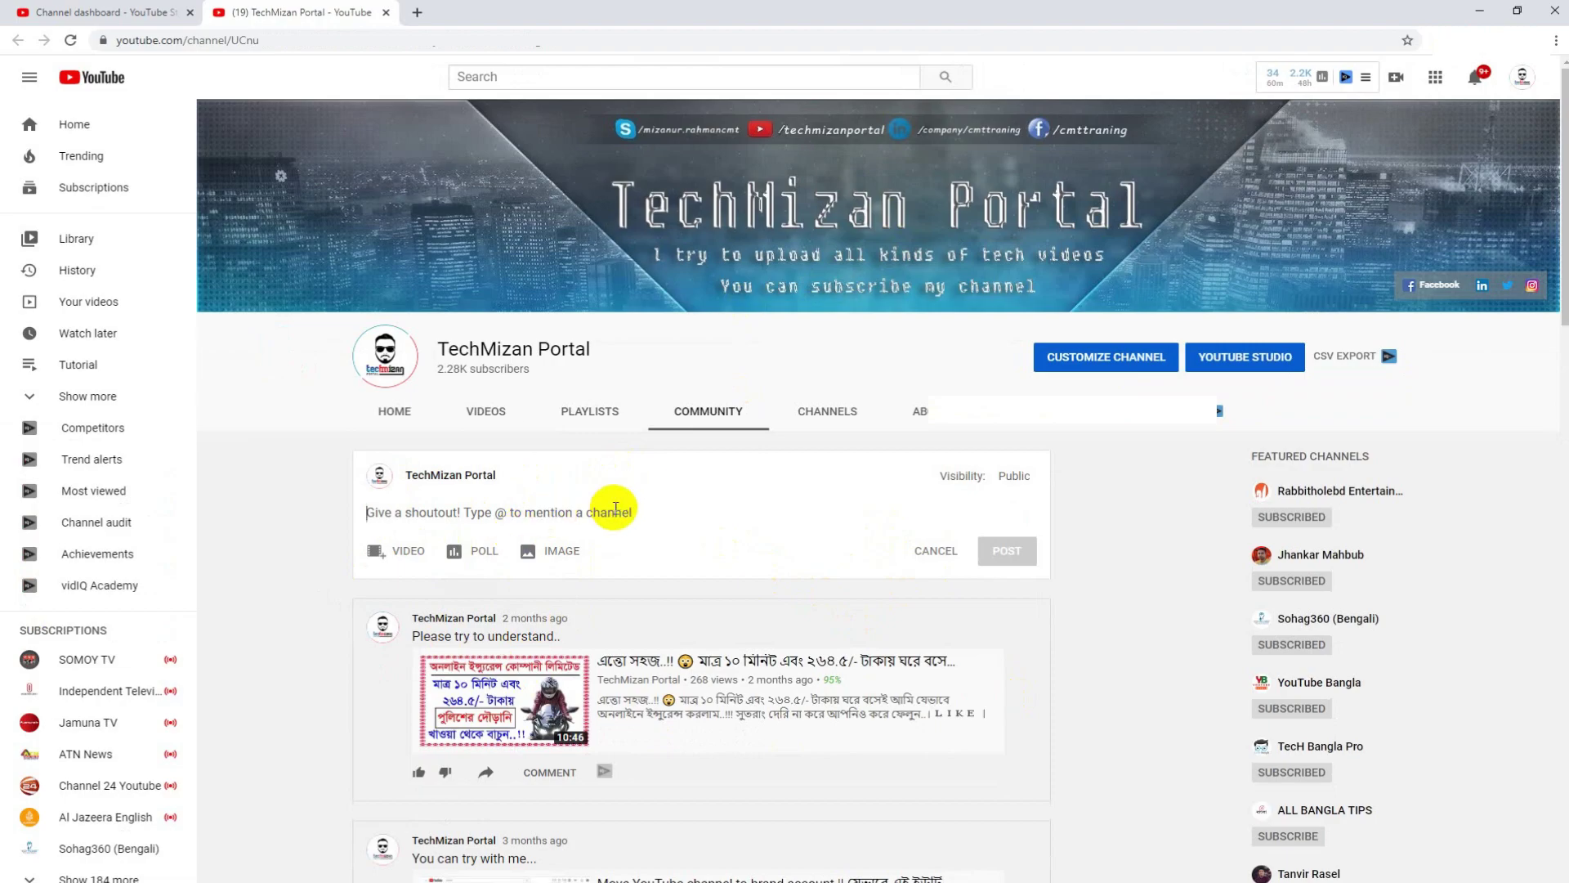
click(386, 12)
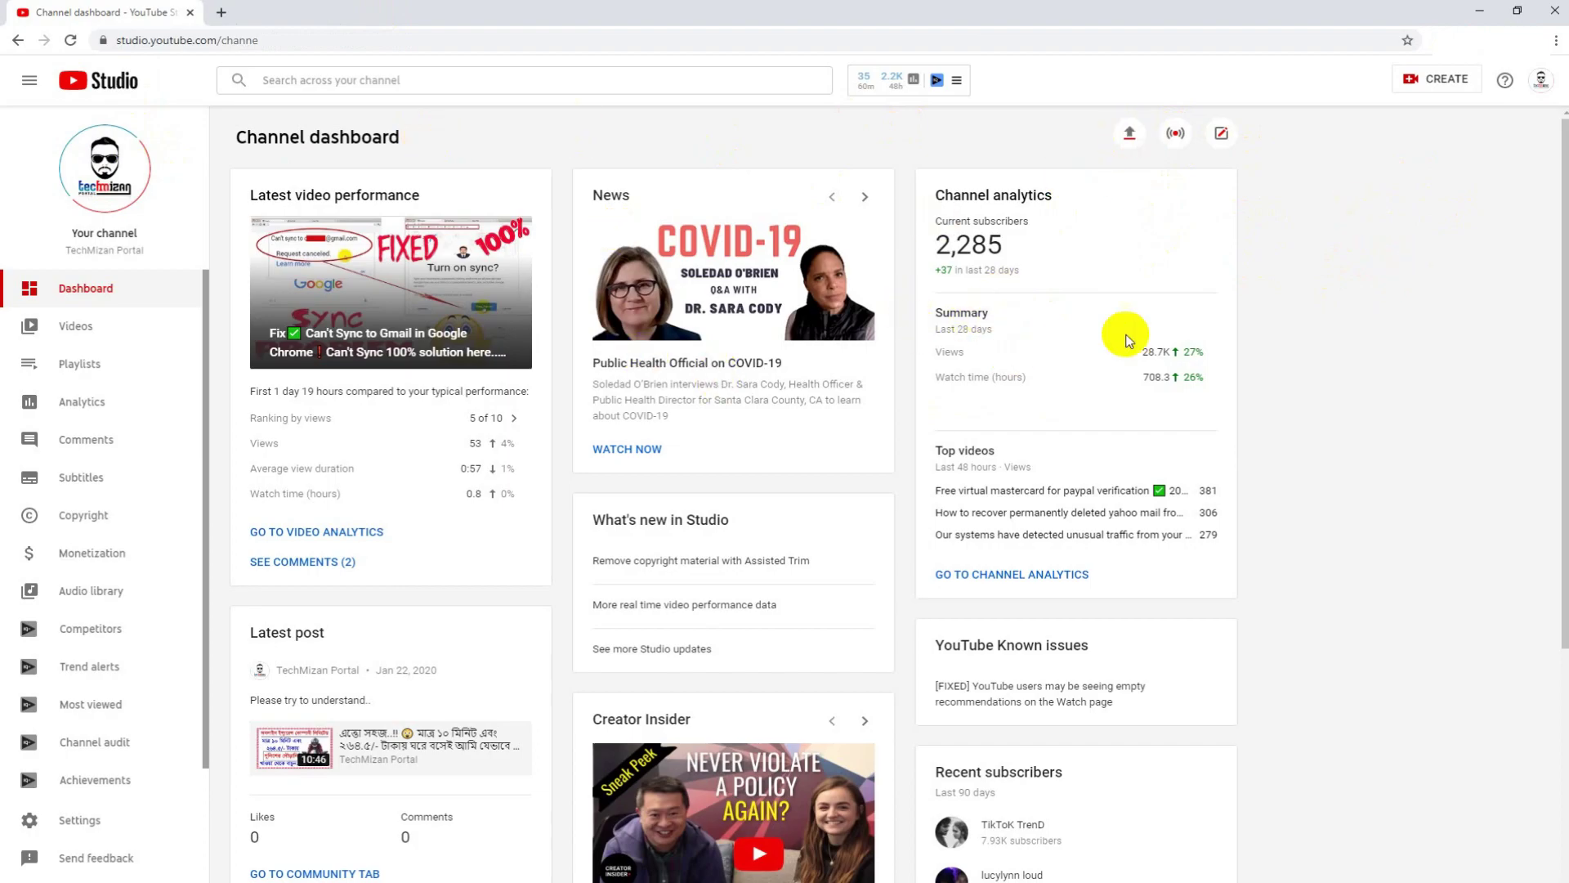
Start a video upload and choose the file drve show -edite.mp4 from the folder on the YouTube (G:) drive
click(1131, 142)
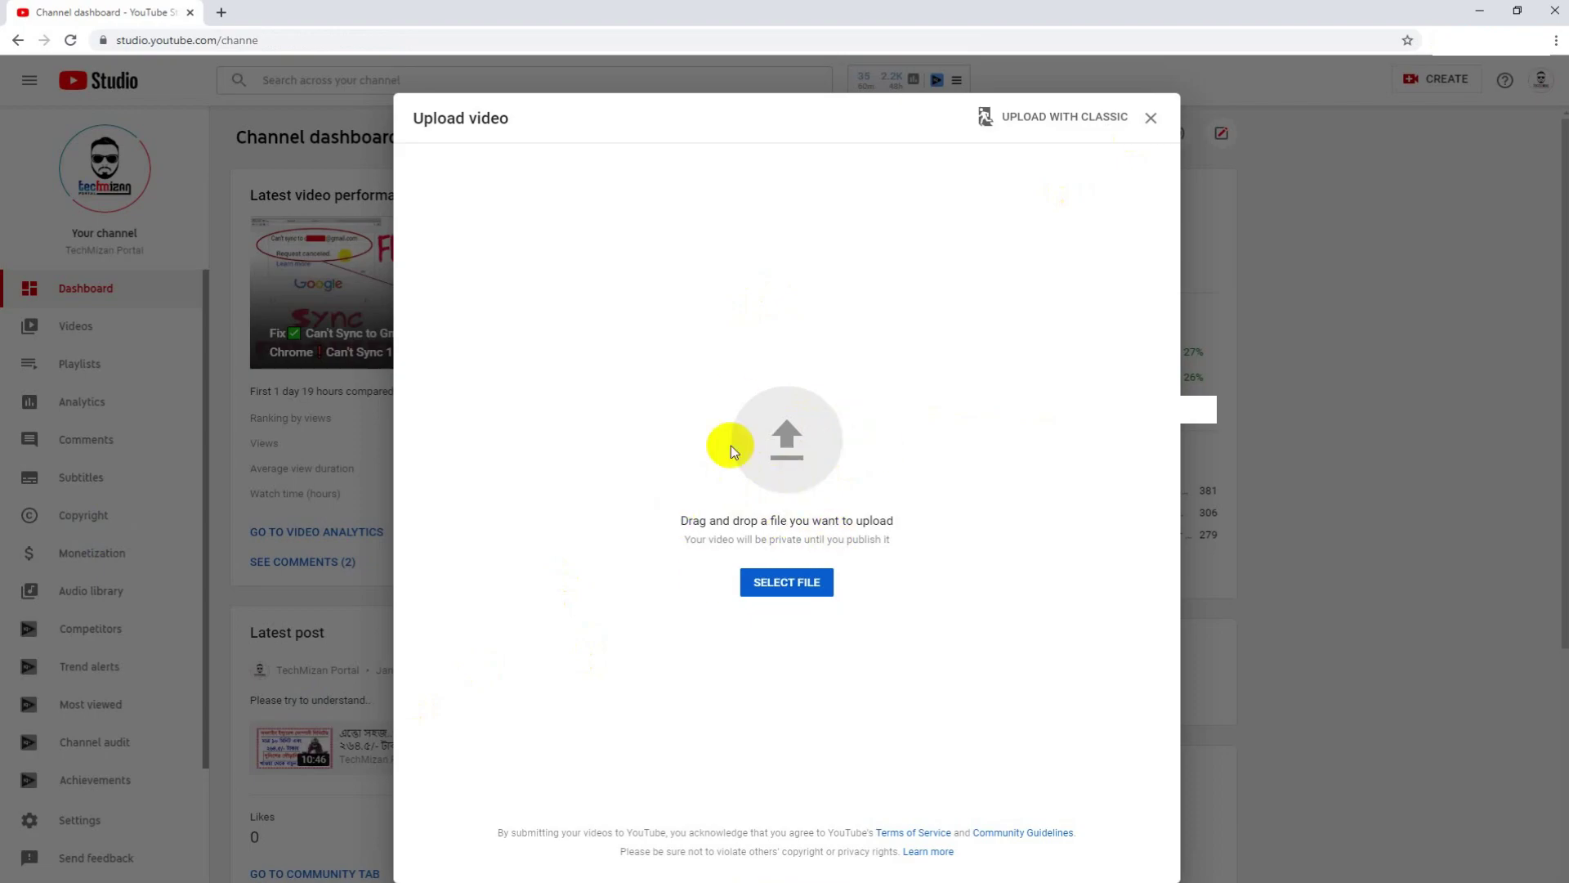
click(788, 448)
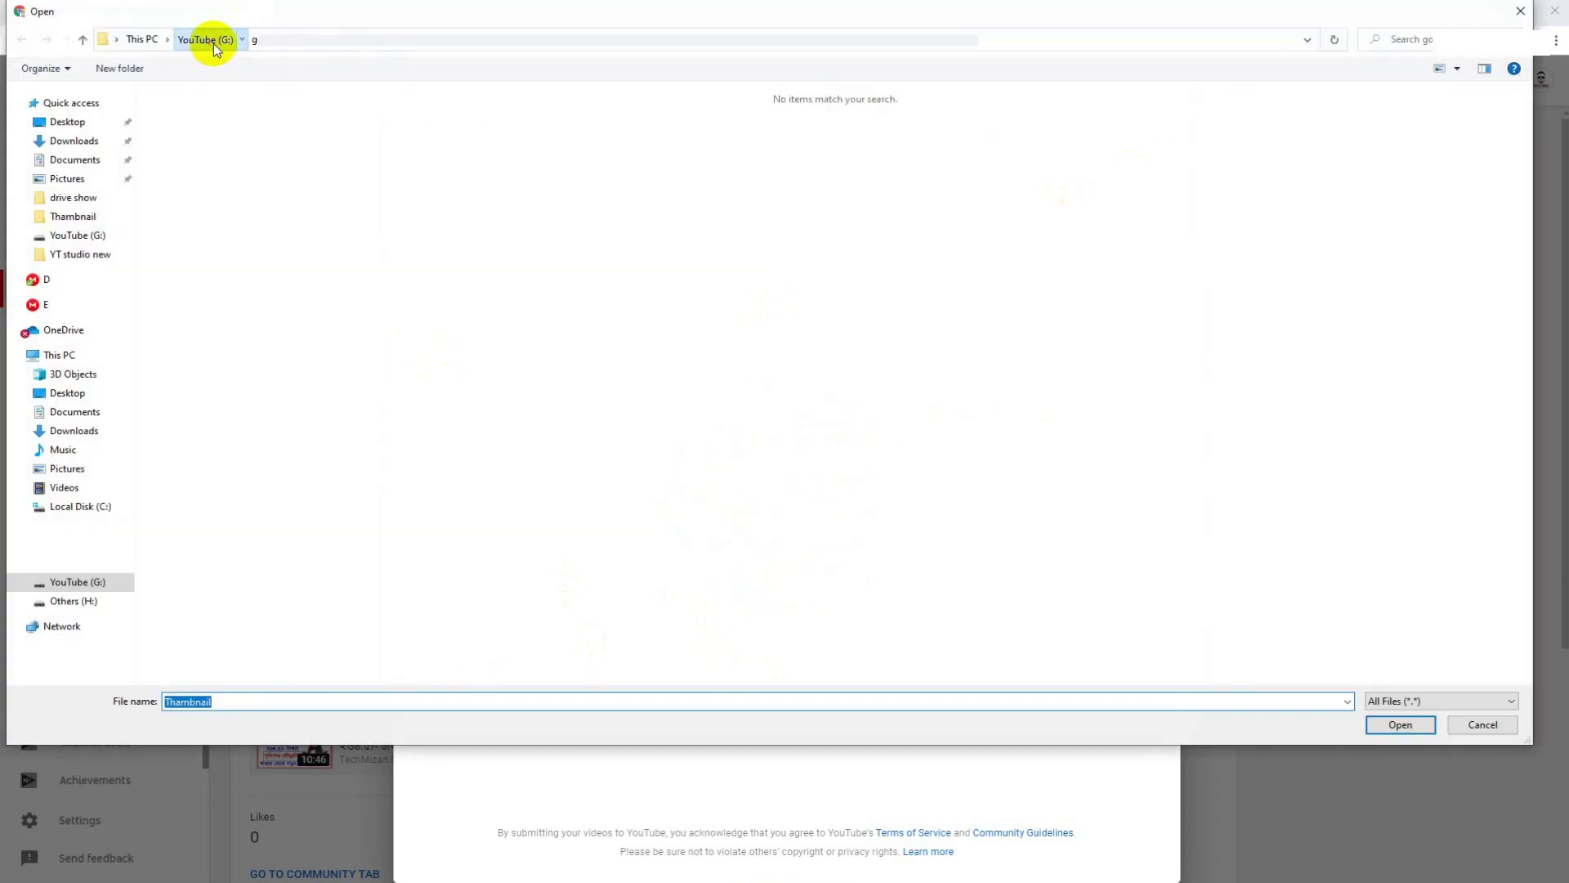
click(214, 38)
double_click(200, 115)
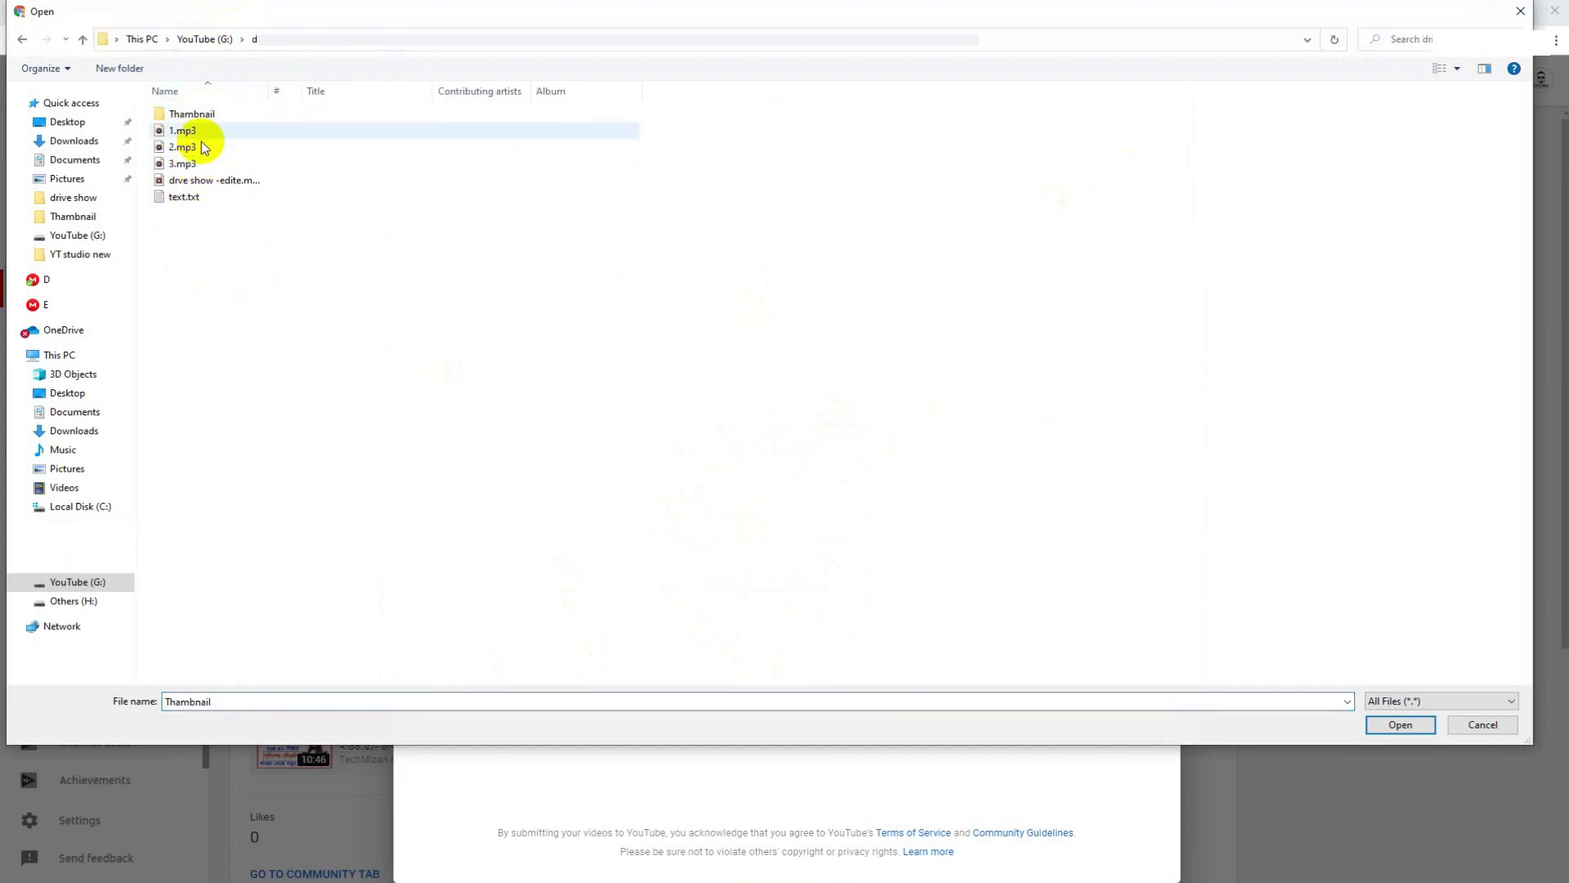
click(237, 180)
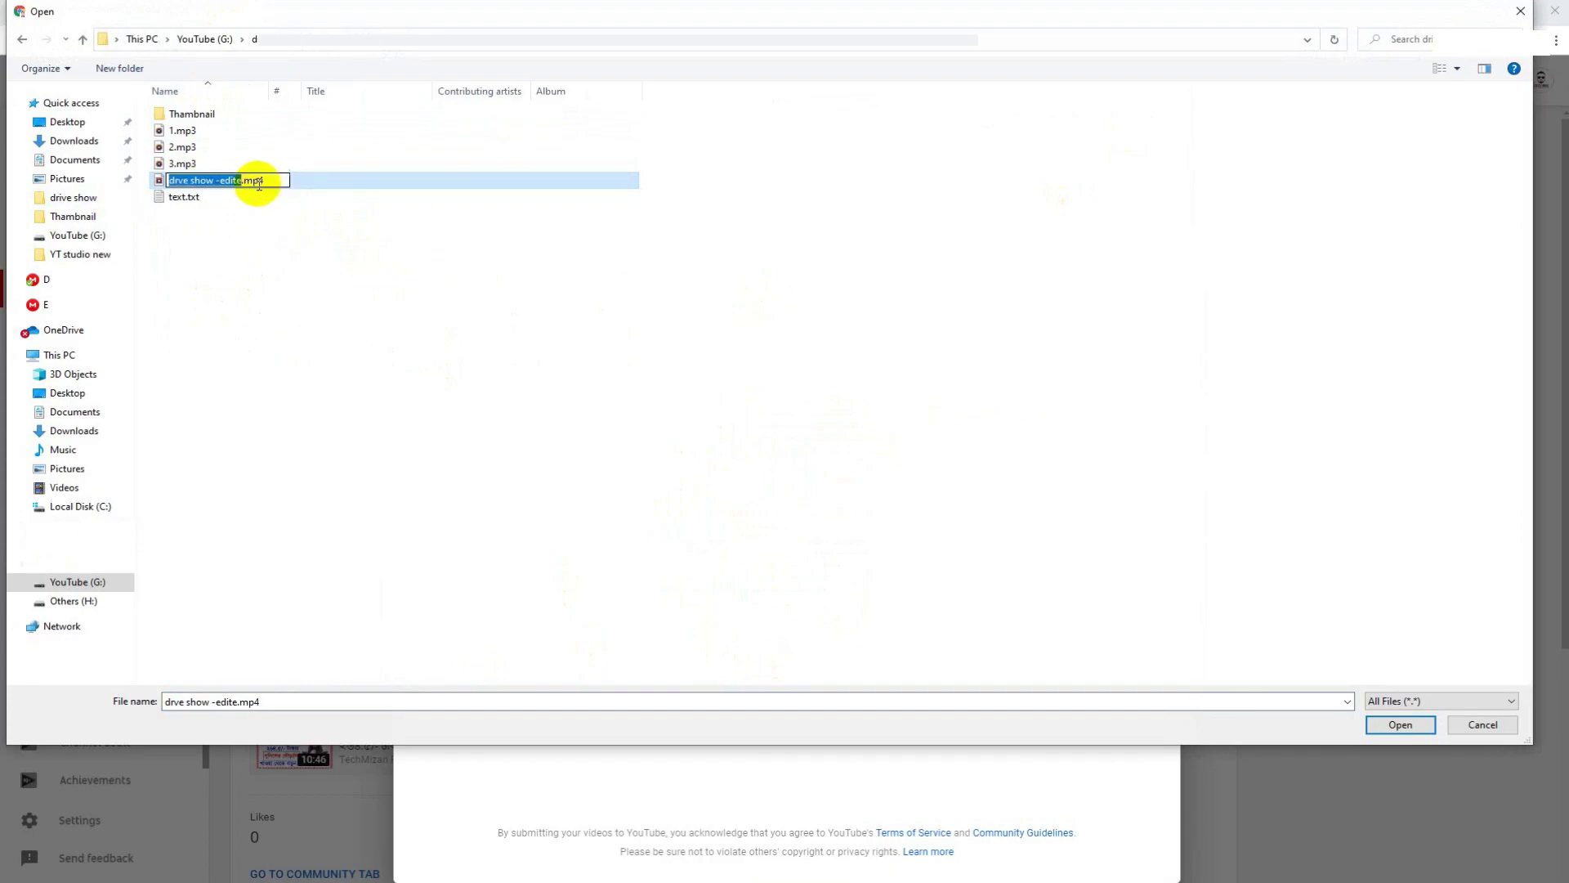
double_click(245, 177)
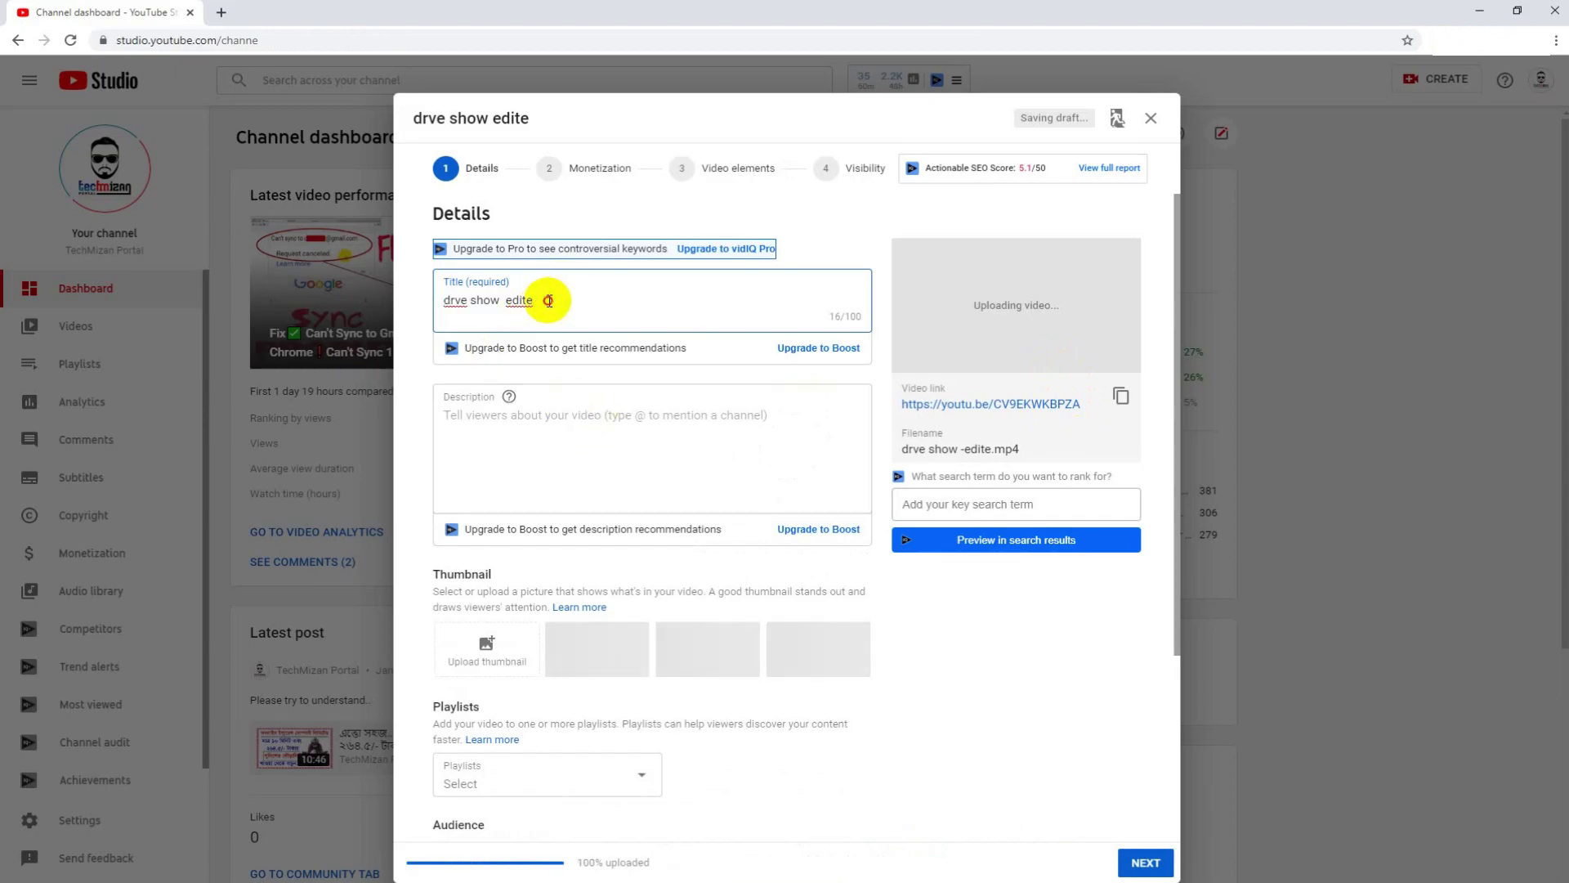
Examine the video's title and description fields and the playlists it can be added to
drag(548, 301, 445, 300)
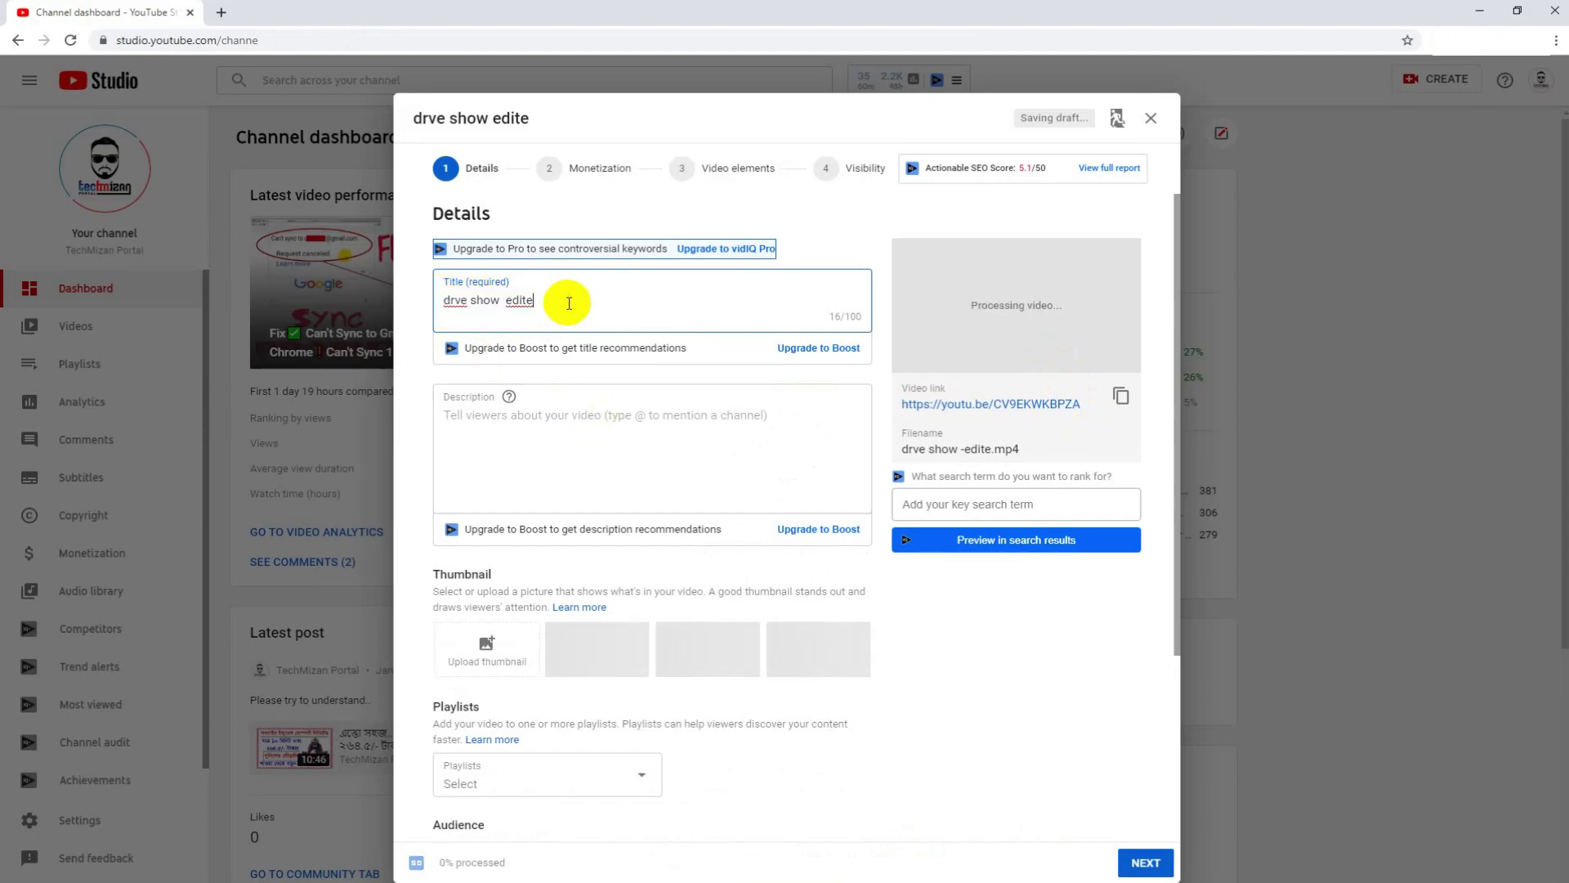
click(492, 419)
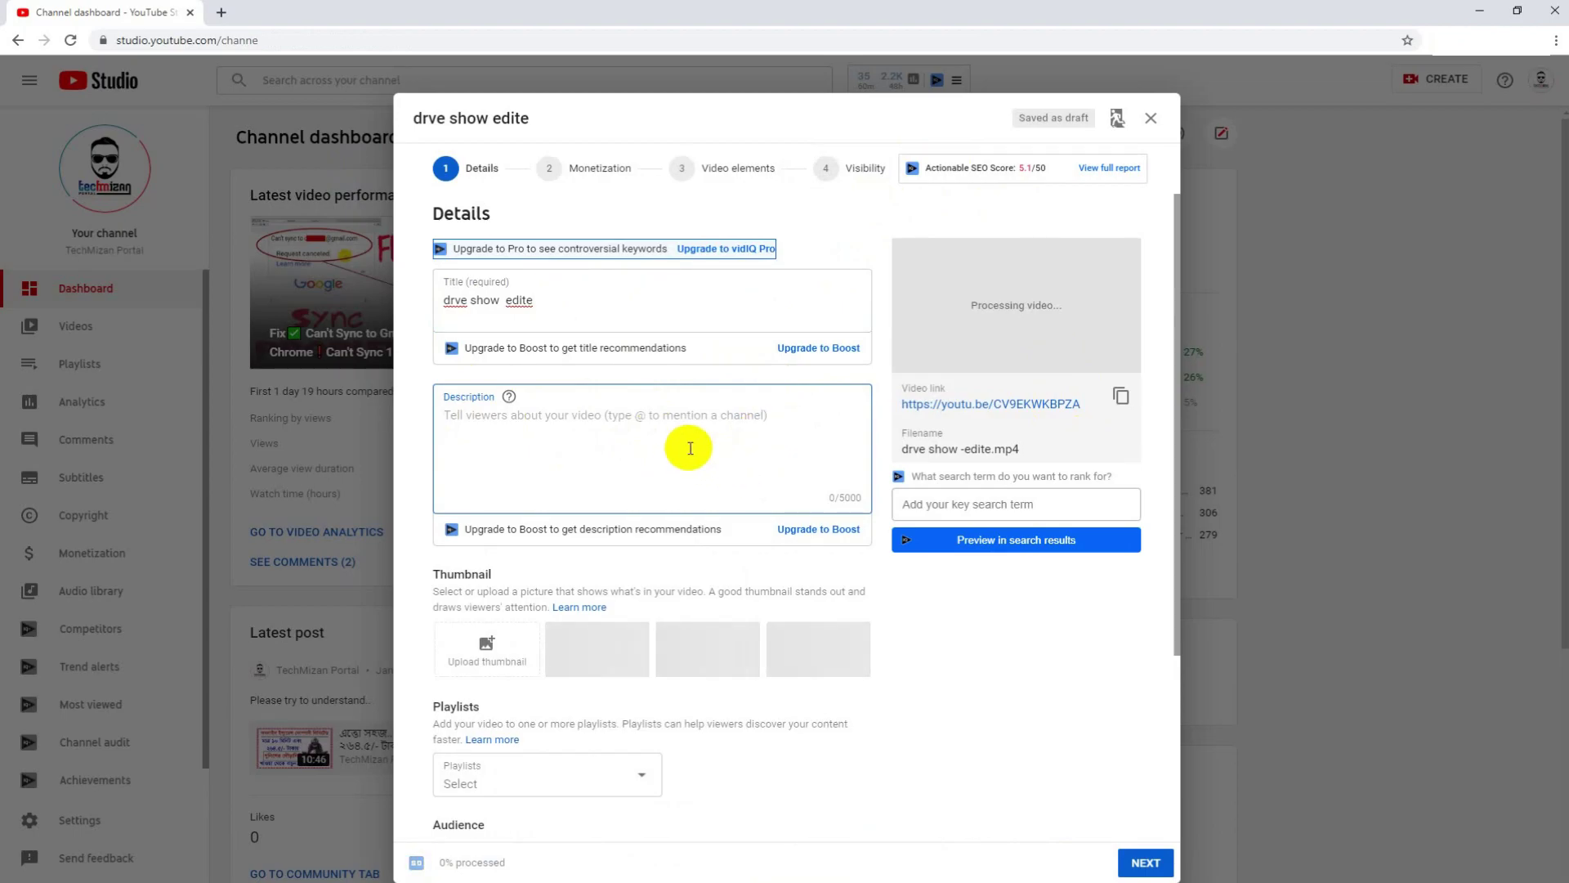
scroll(592, 442, down, 3)
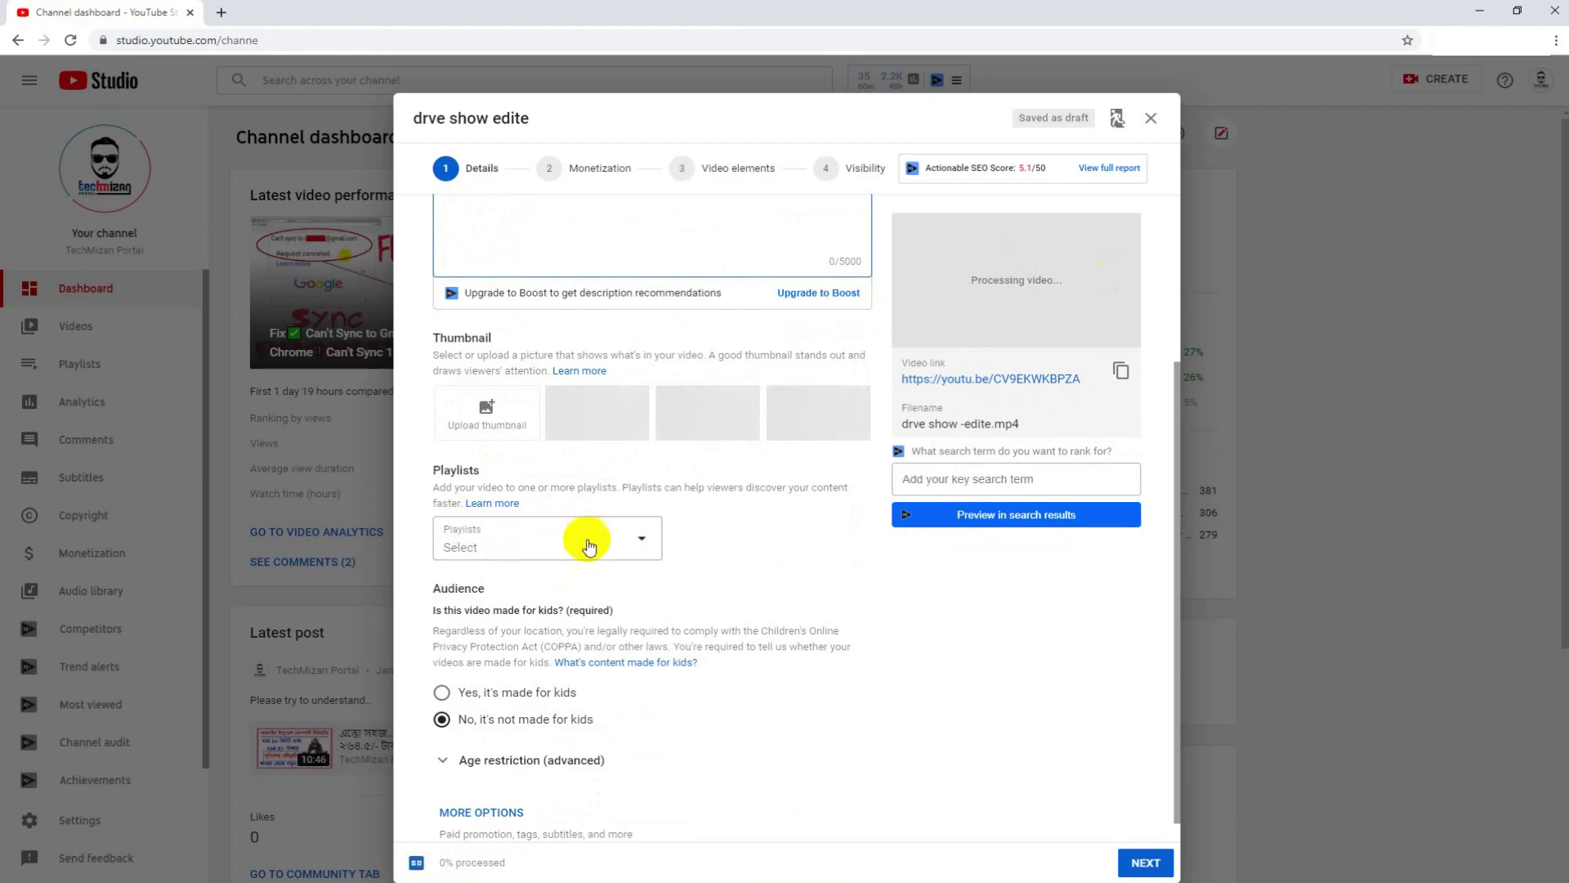
scroll(550, 540, down, 1)
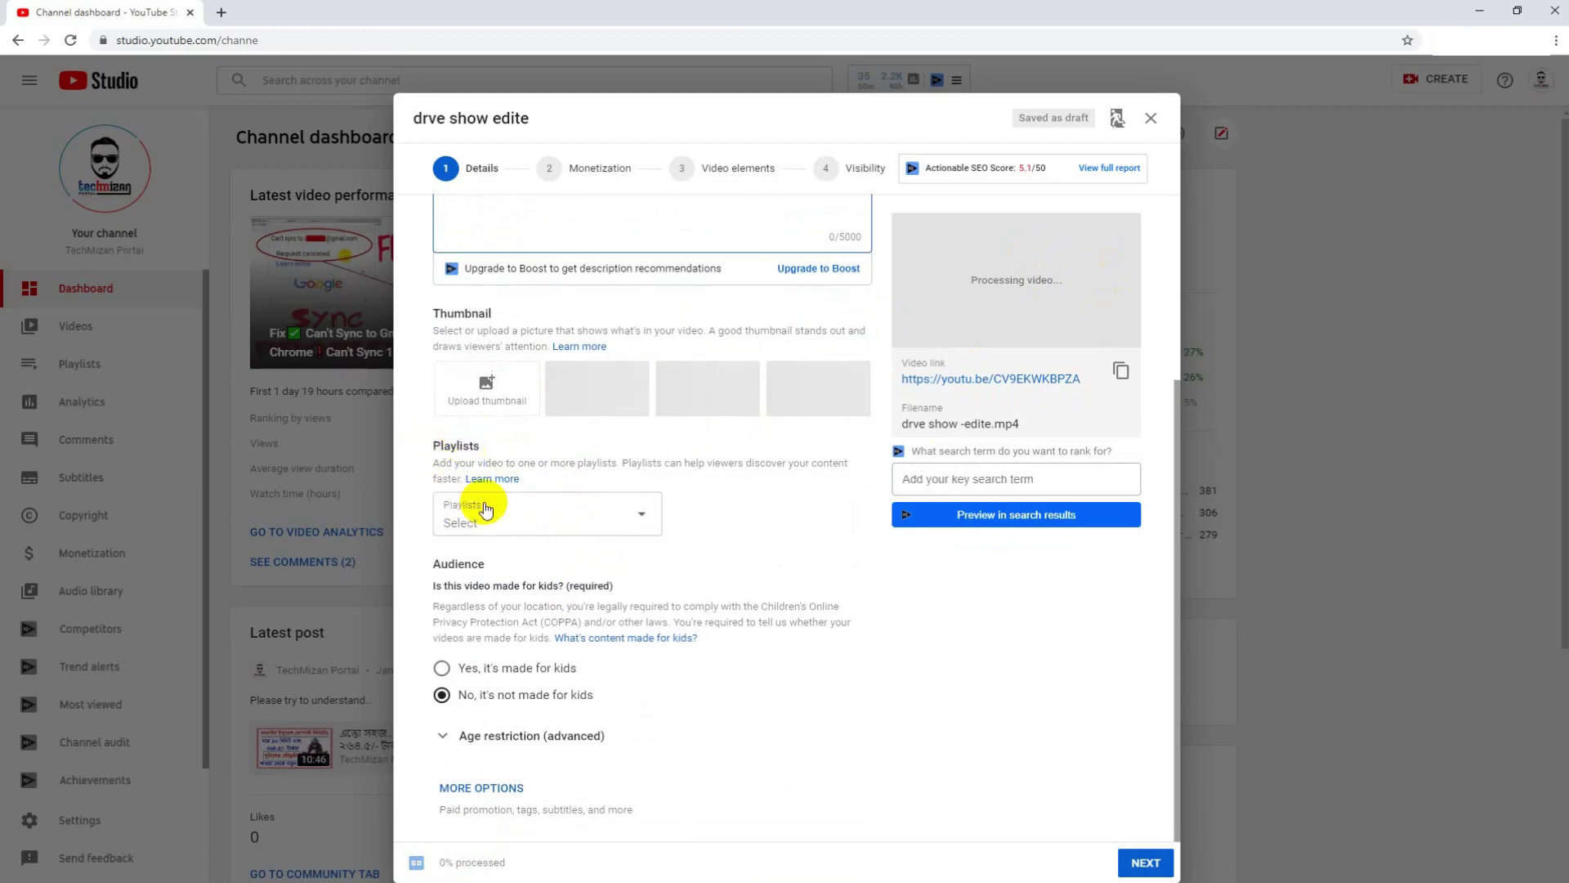
click(609, 517)
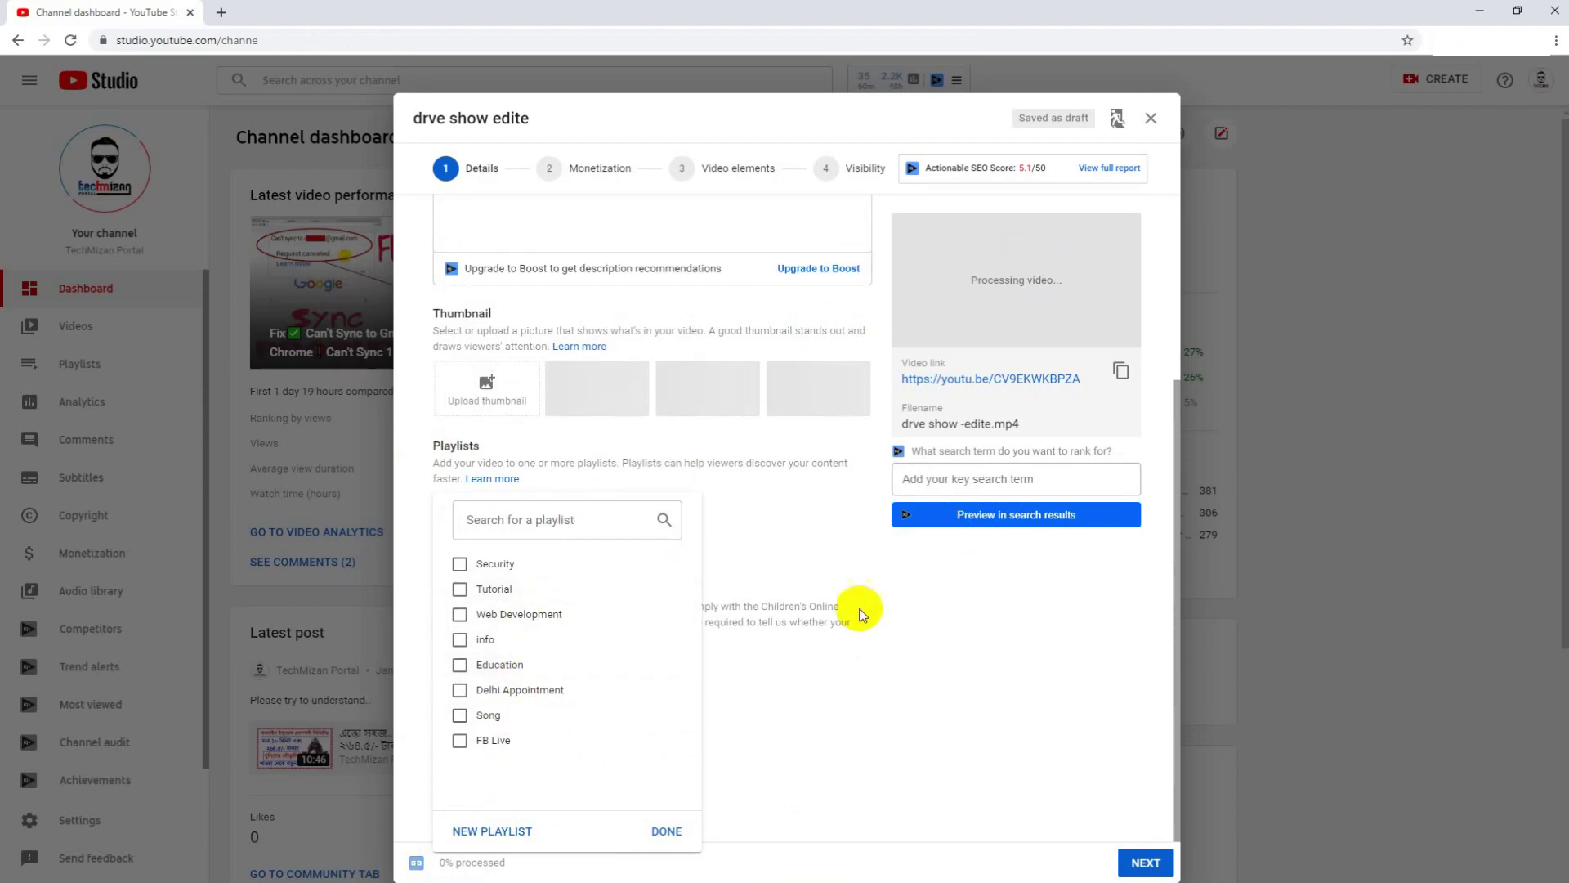
click(931, 654)
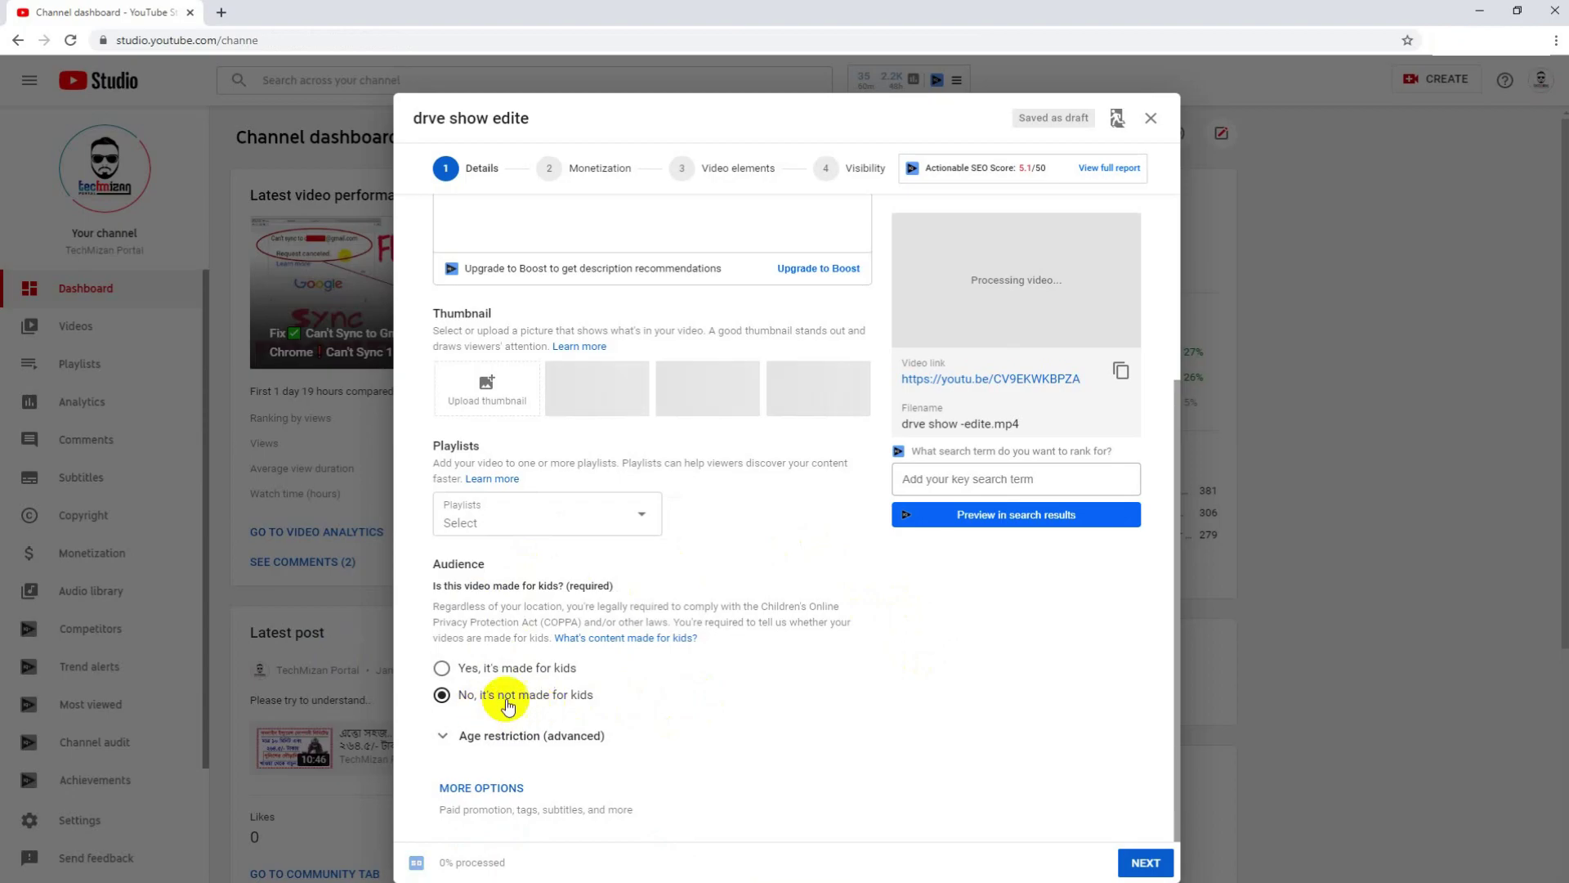
Expand the advanced age restriction settings and the additional options covering paid promotion and tags
click(518, 737)
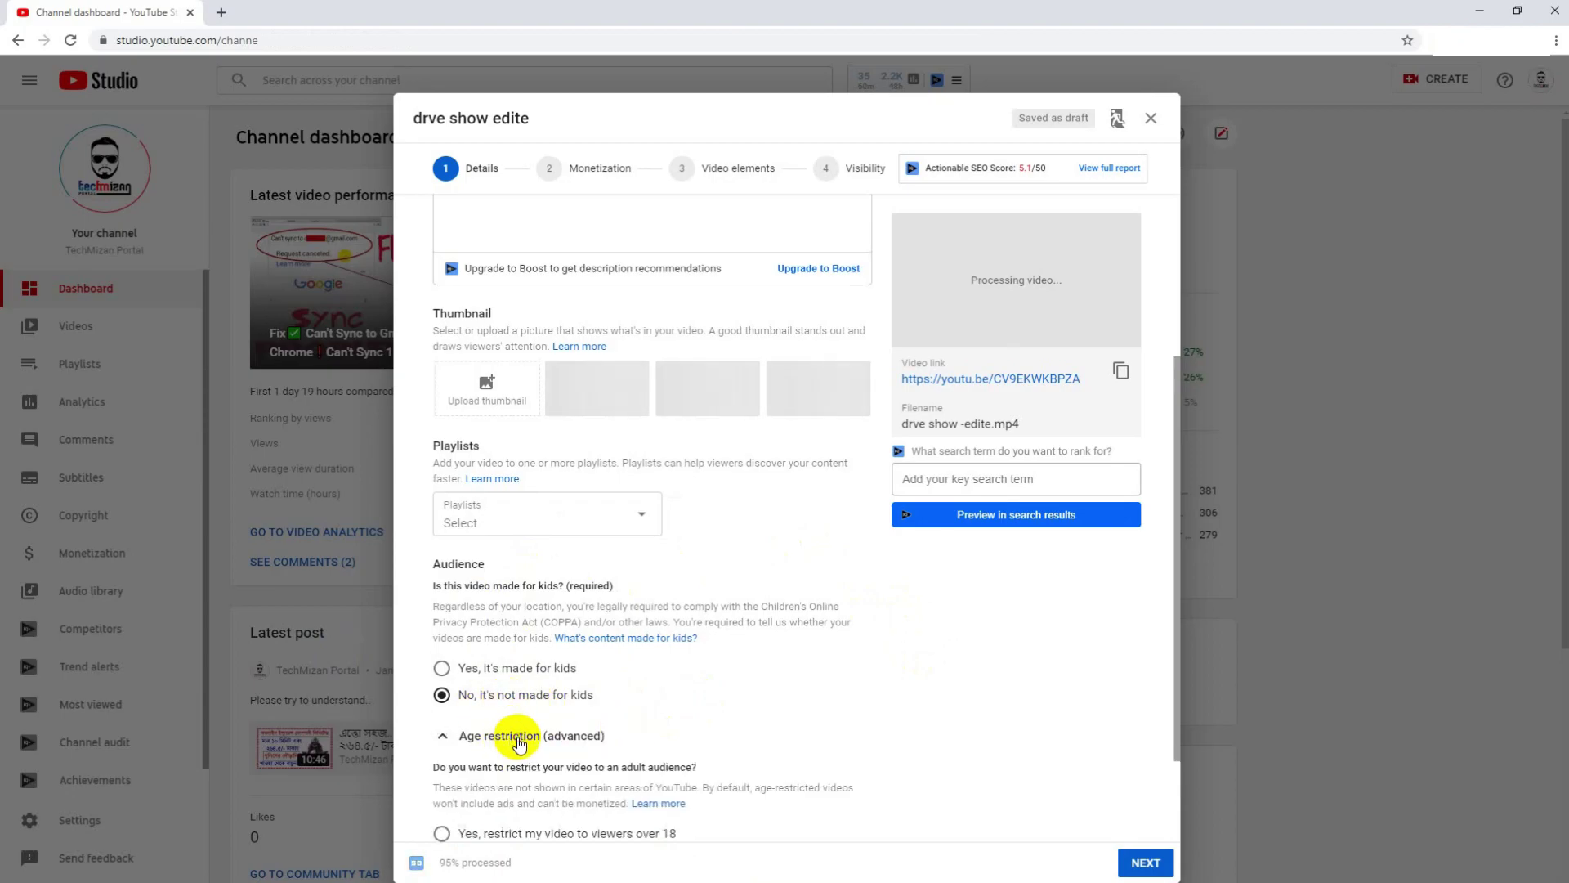
scroll(518, 740, down, 3)
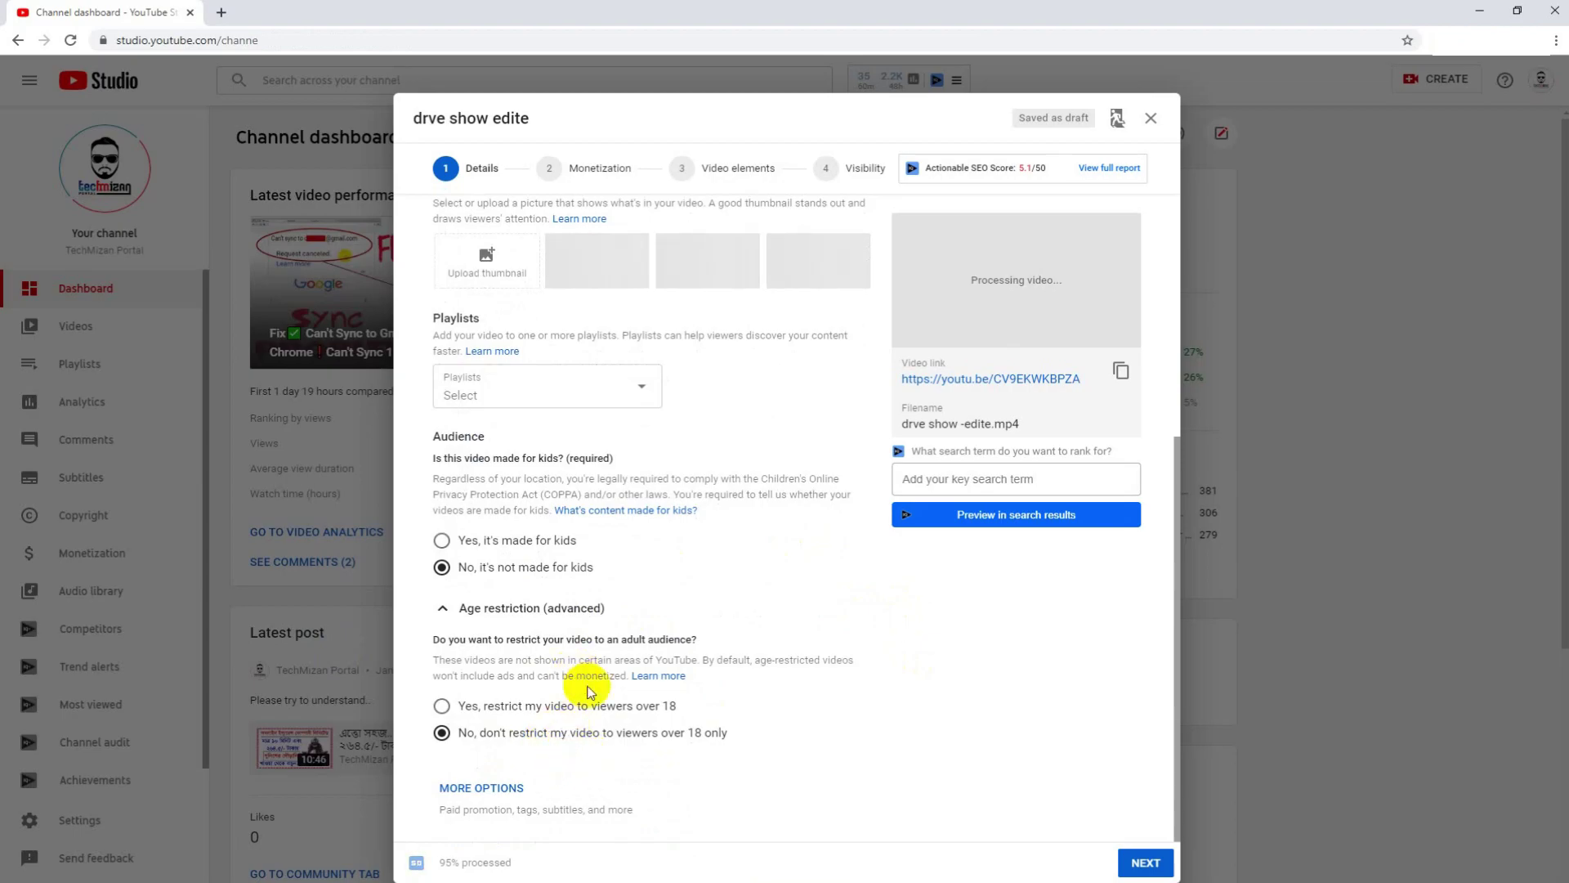
click(473, 787)
scroll(643, 710, down, 2)
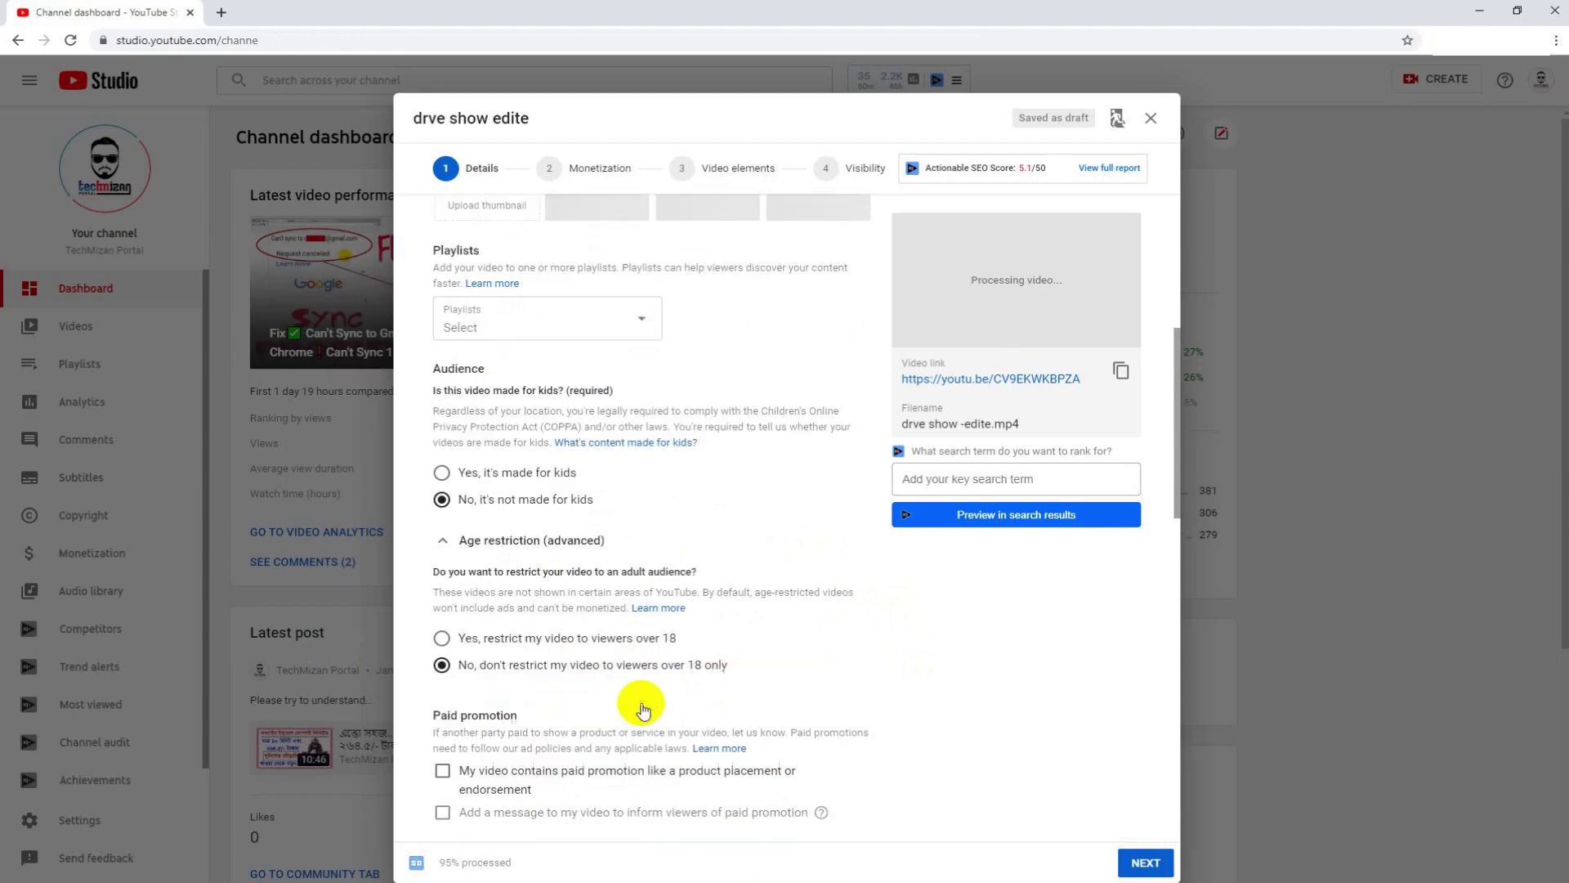
scroll(643, 711, down, 4)
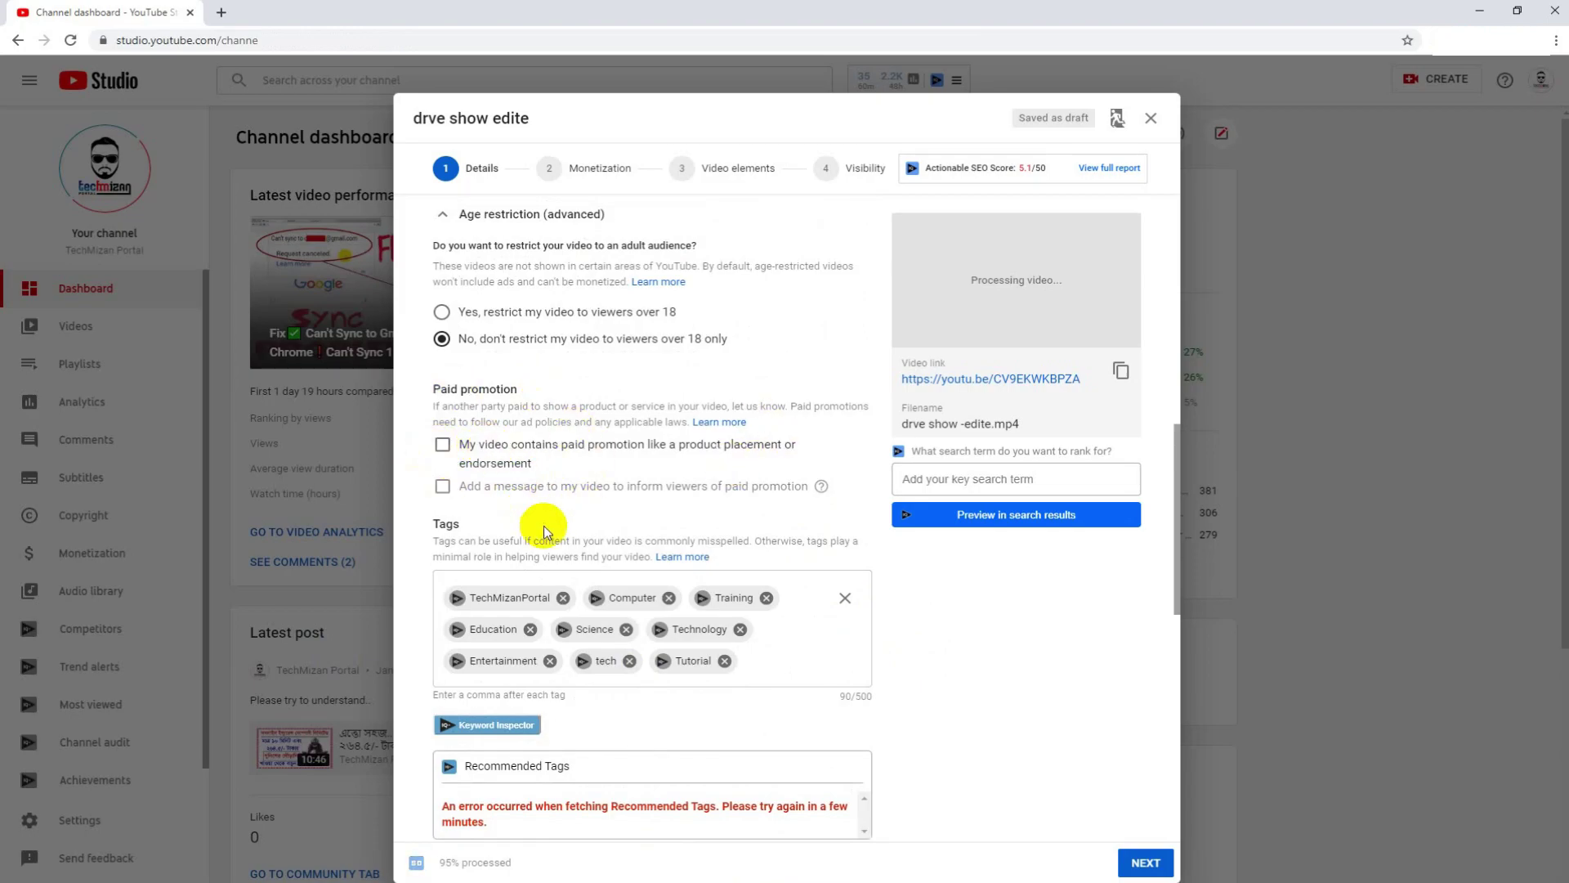
Examine the keyword statistics for the Tutorial tag in the vidIQ keyword inspector and close it
click(767, 662)
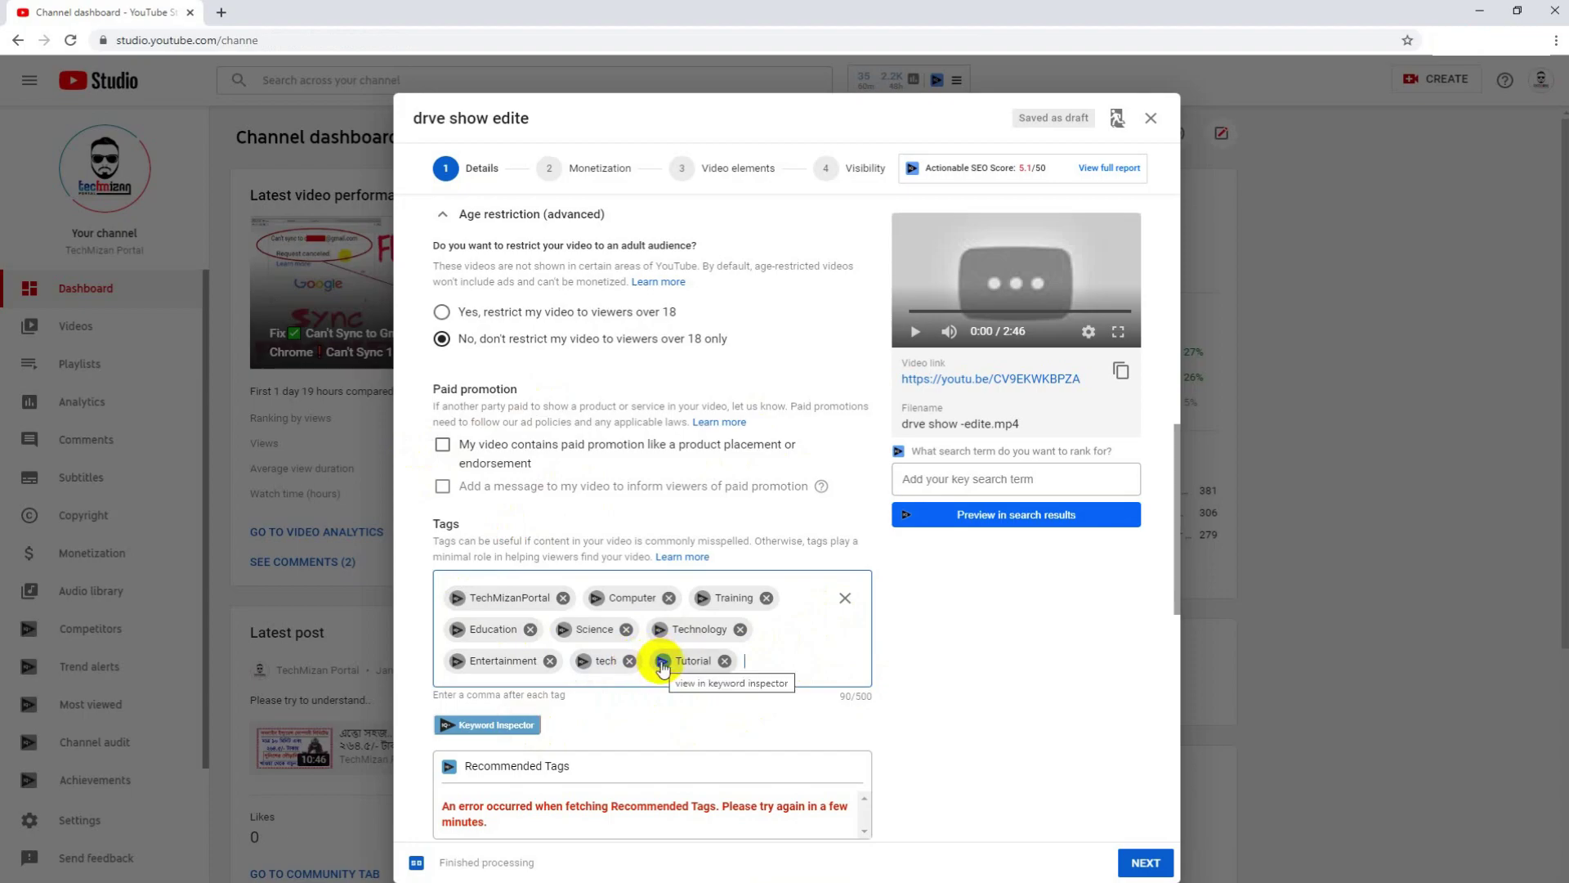
click(663, 661)
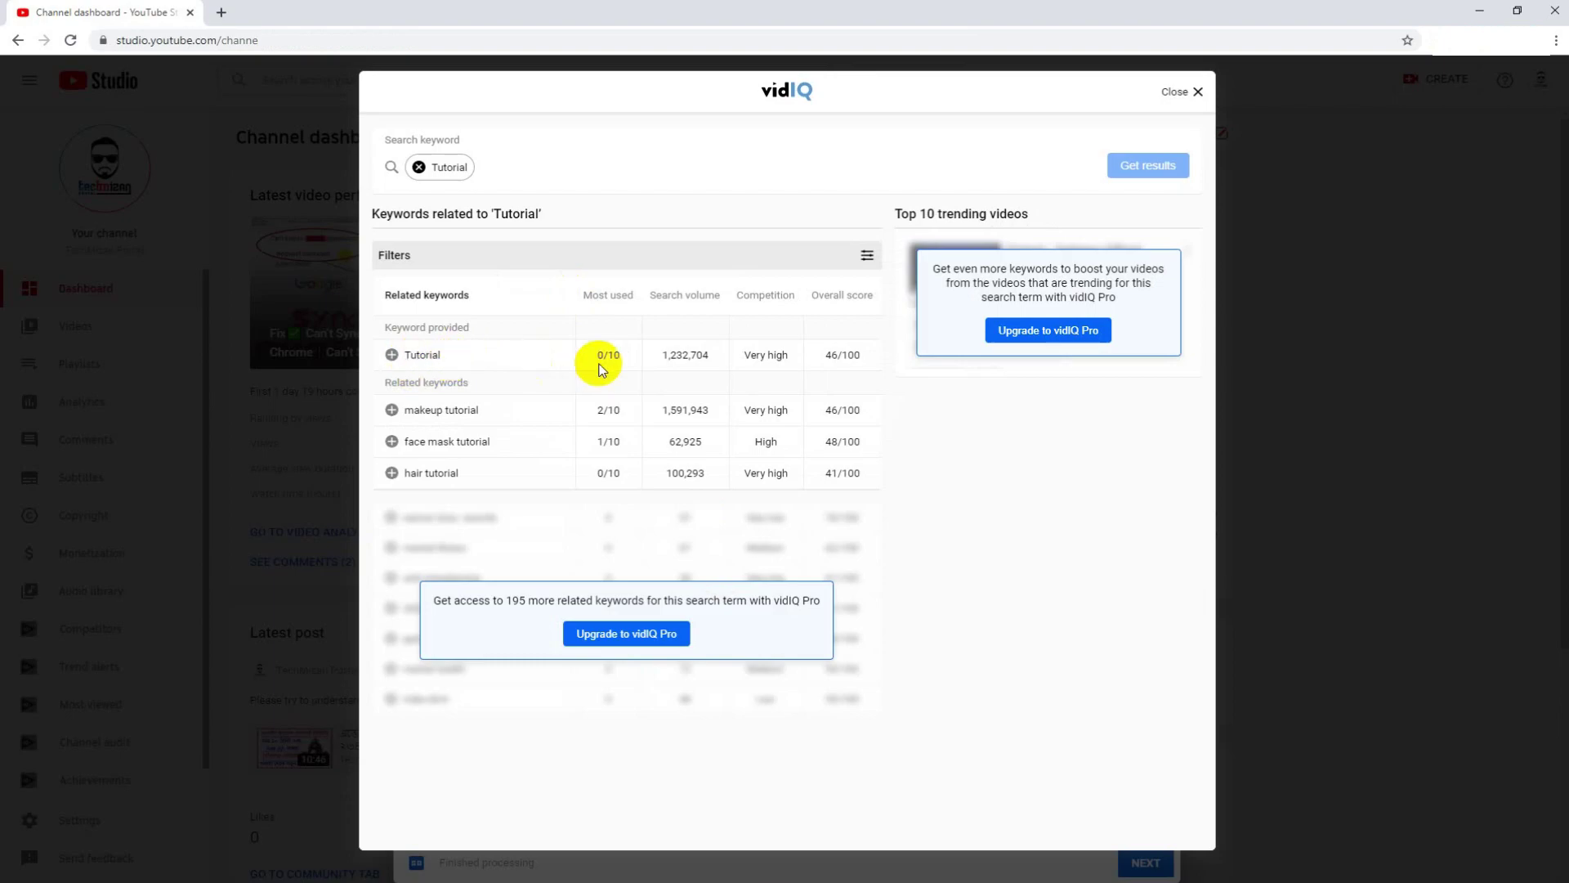
mouse_move(782, 421)
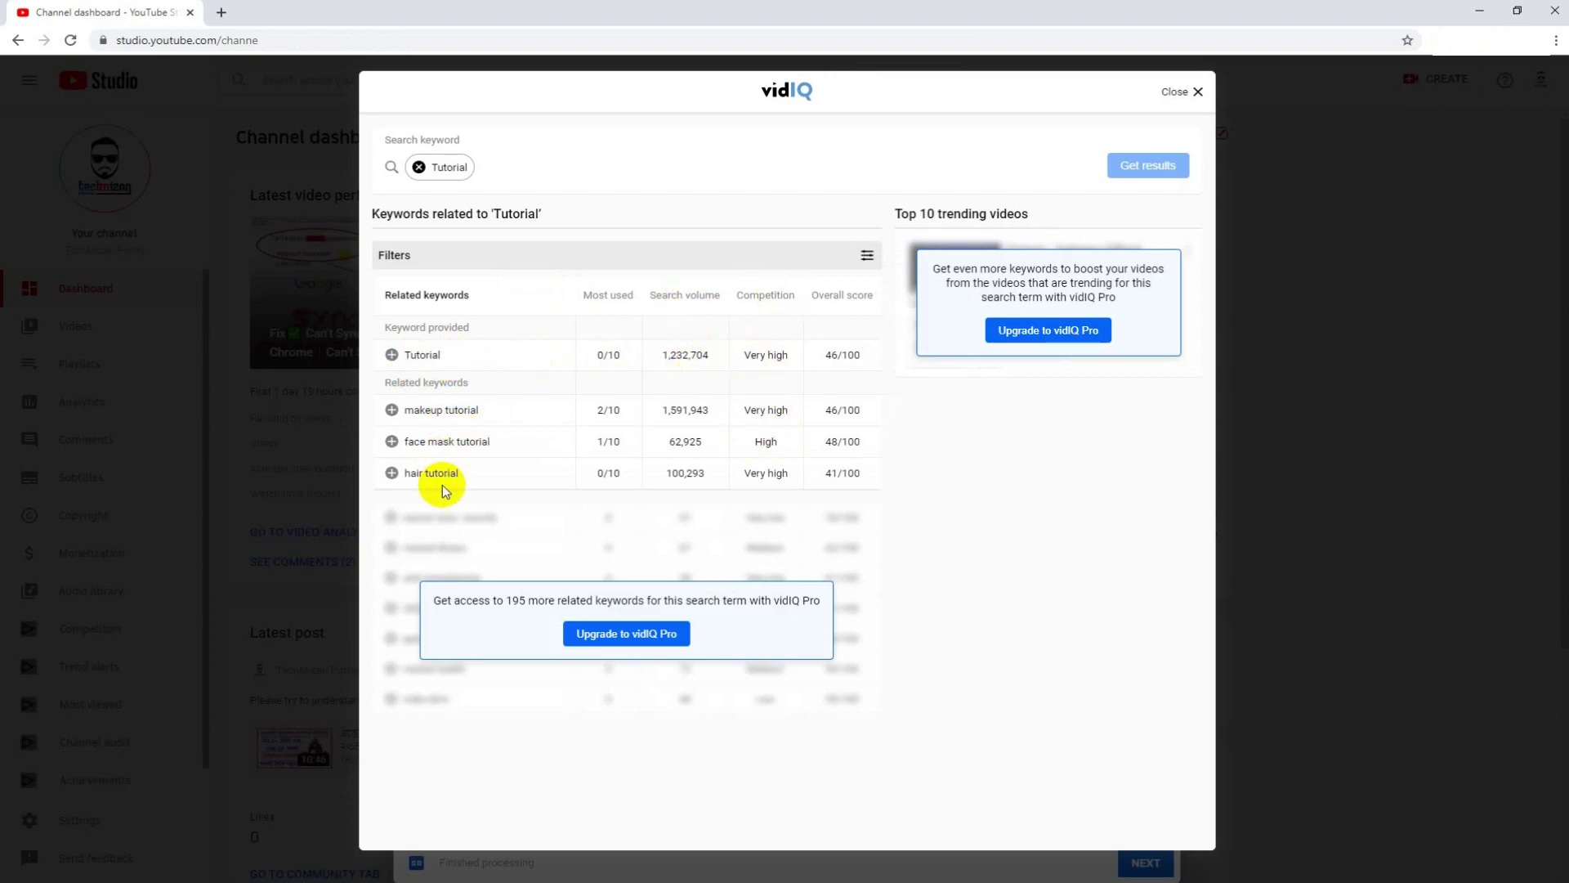
mouse_move(760, 492)
click(1193, 94)
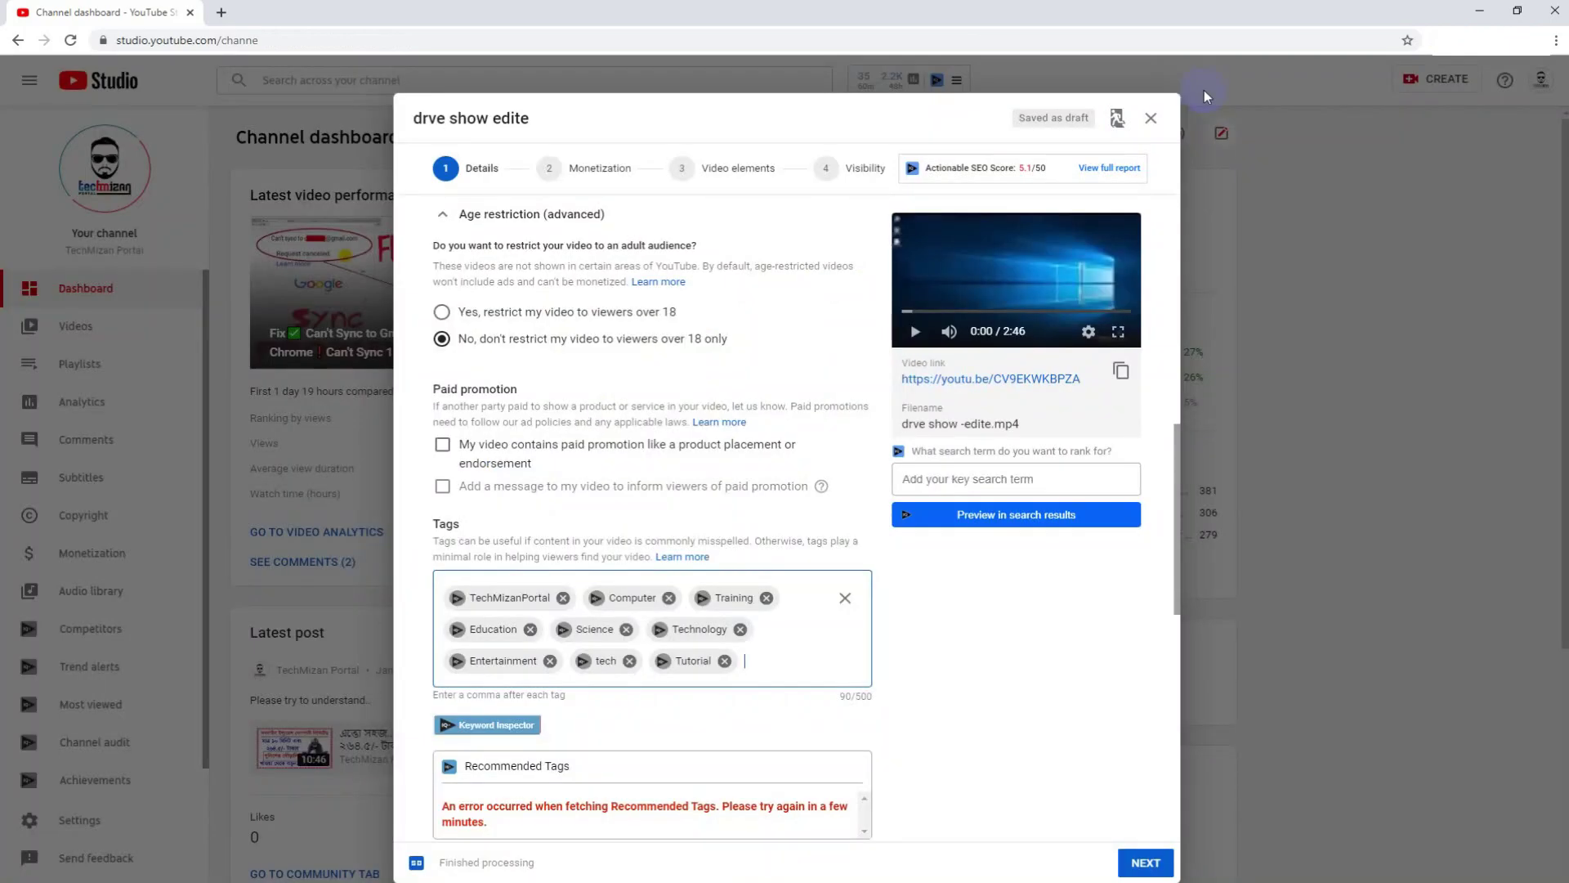
Examine the available video language and caption certification options
scroll(760, 641, down, 2)
scroll(750, 648, down, 4)
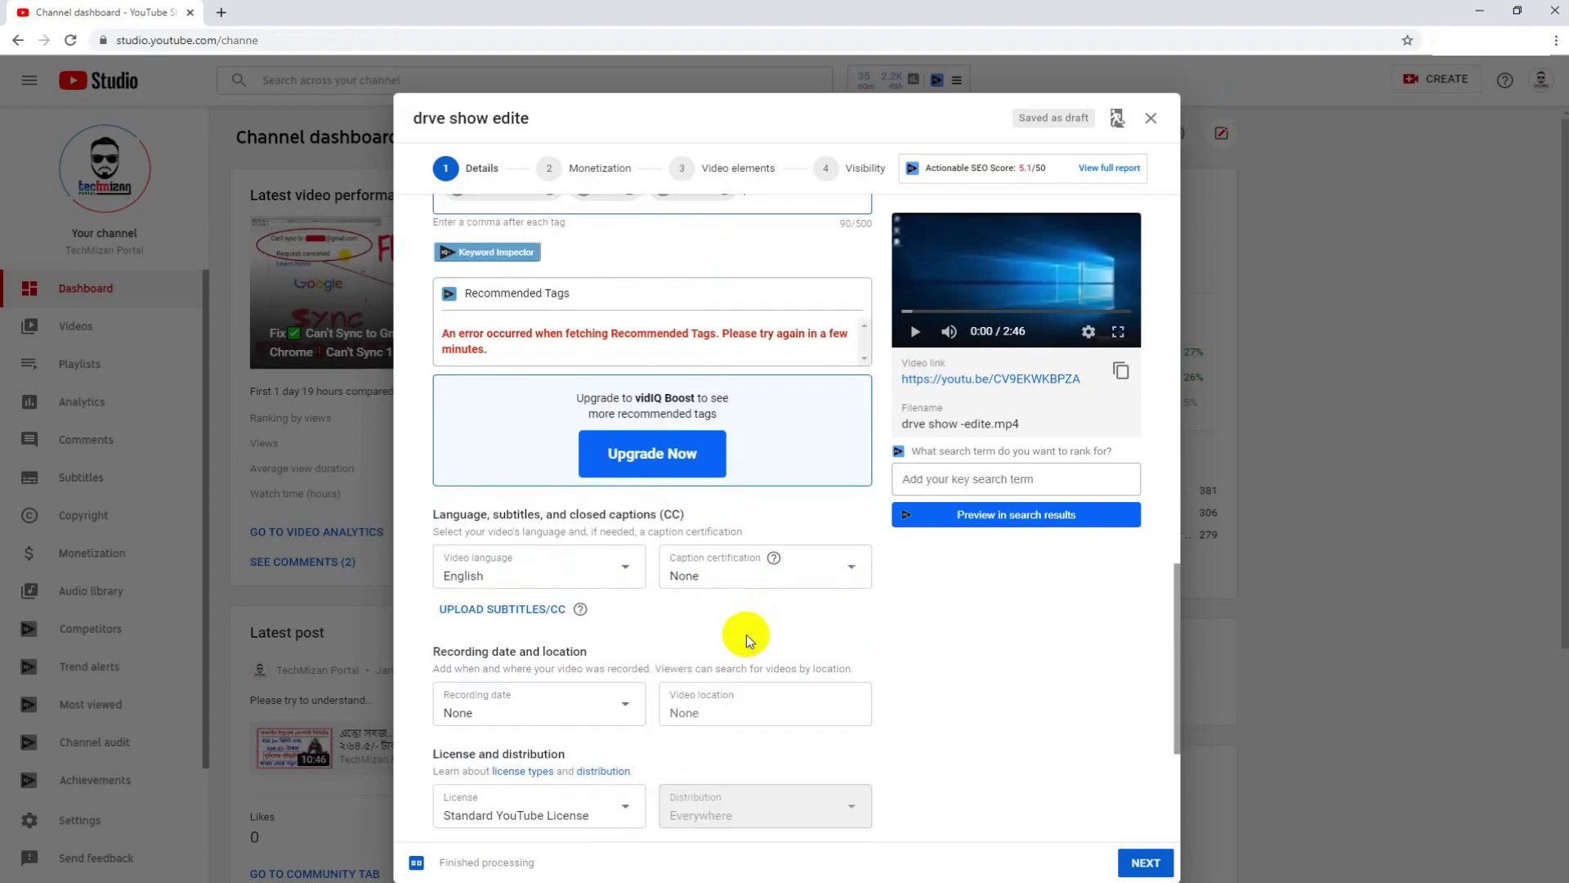
scroll(655, 392, down, 1)
click(612, 498)
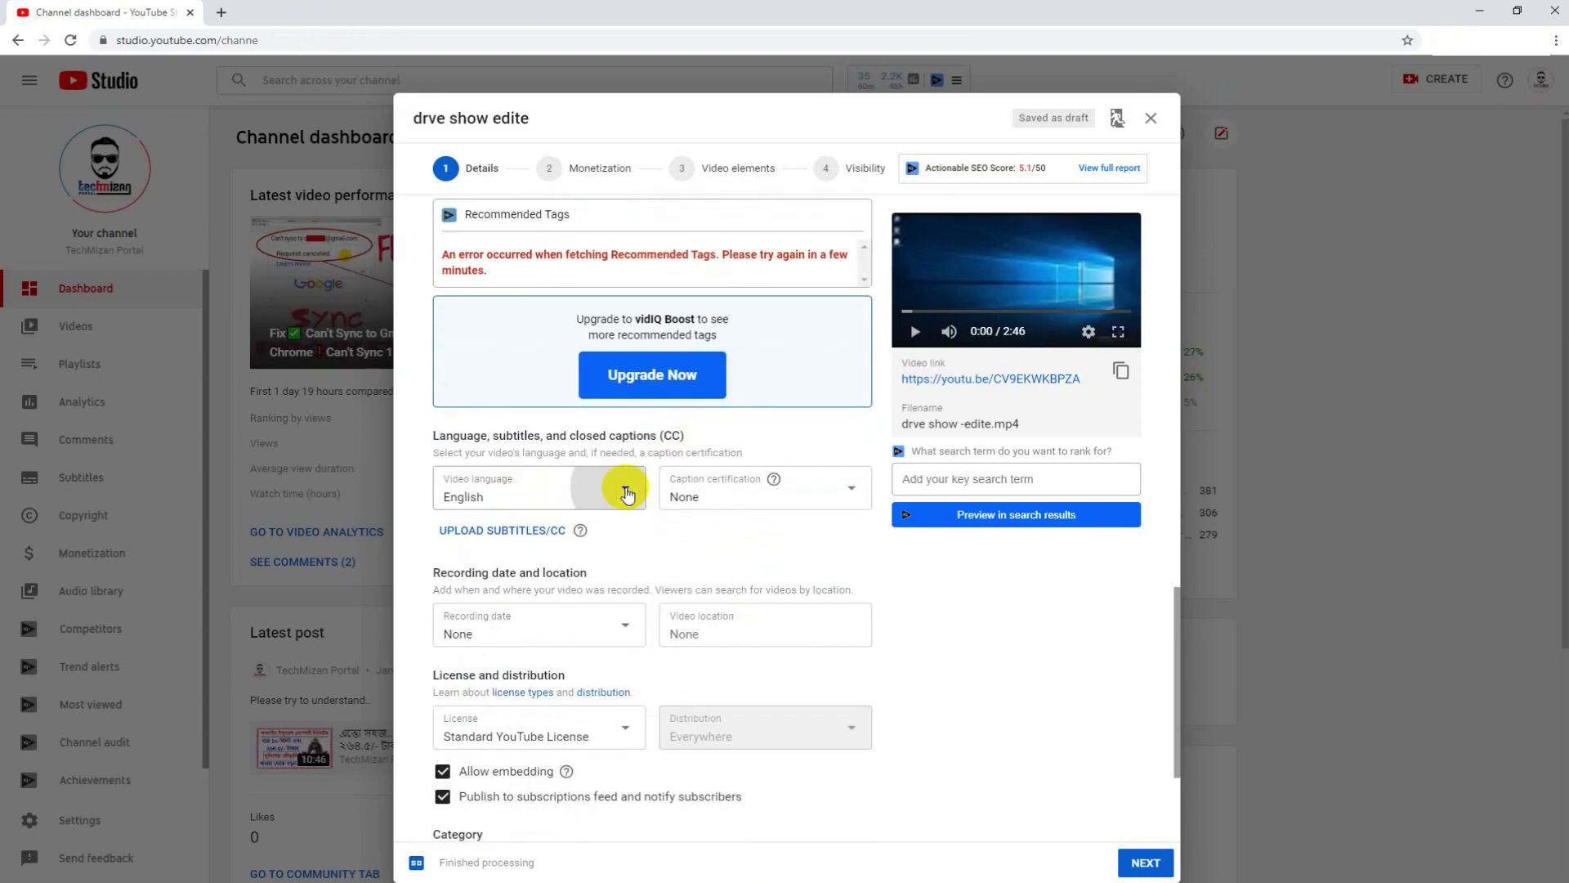
click(937, 626)
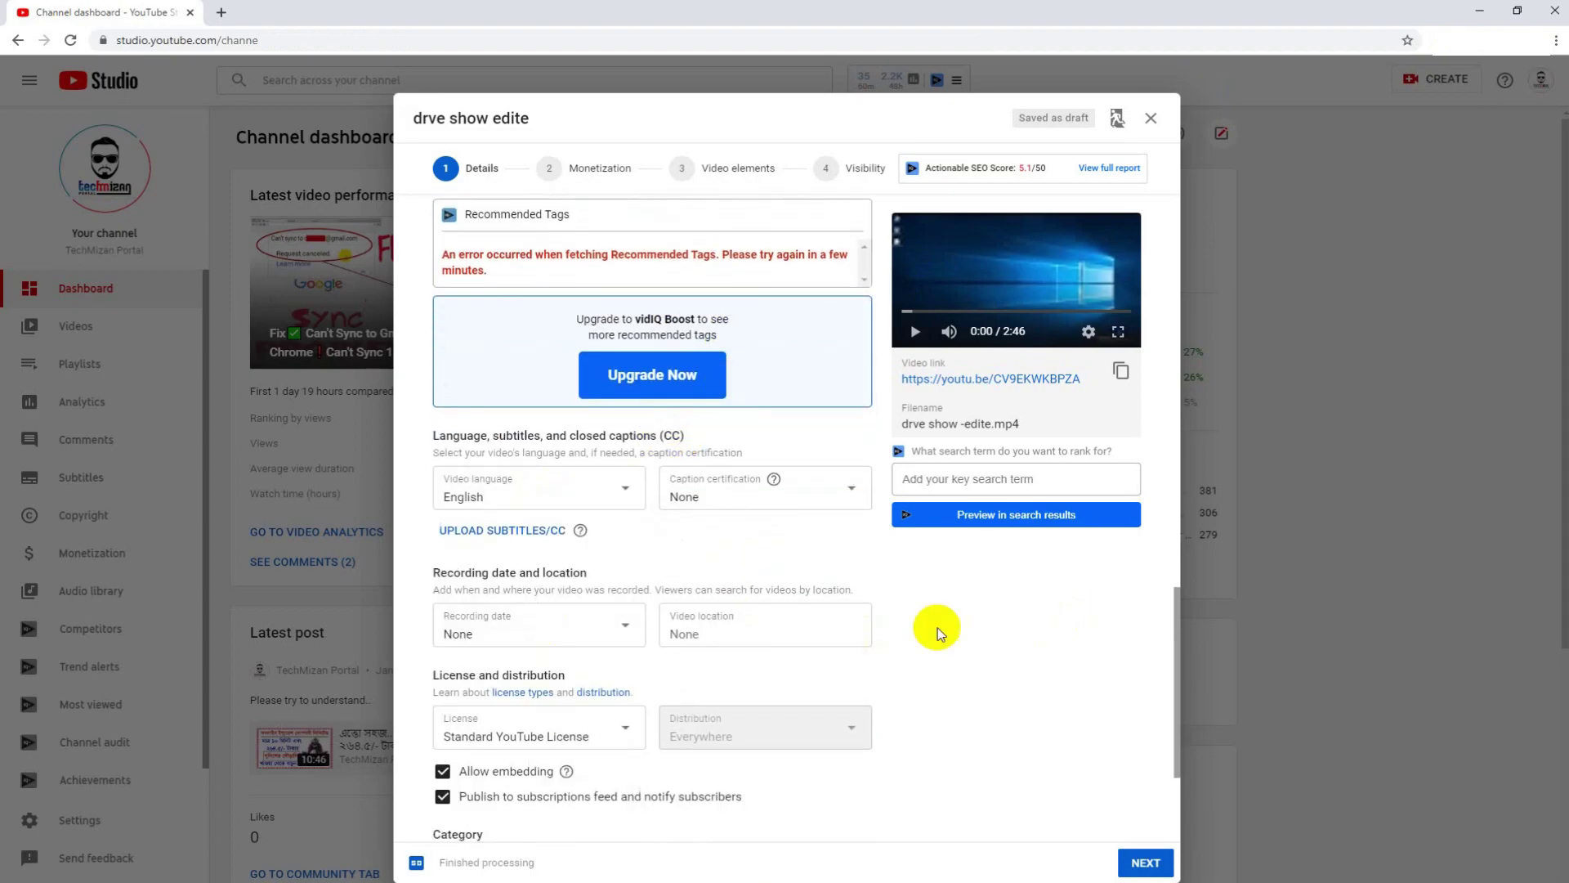
click(850, 487)
click(1017, 691)
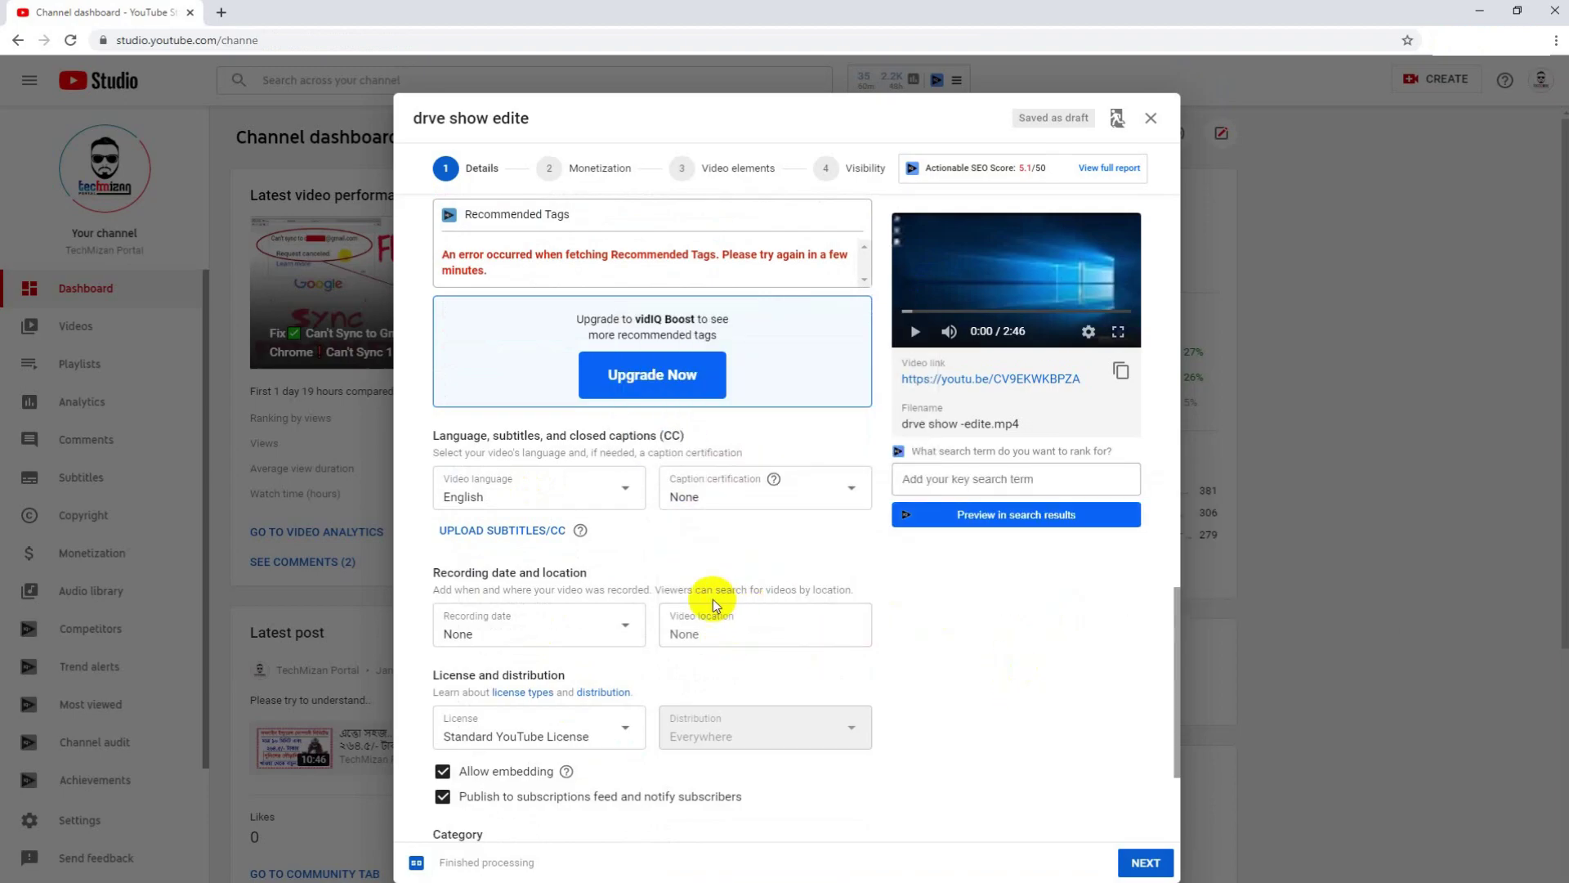
Set the video's recording date to Apr 13, 2020
scroll(629, 582, down, 1)
click(625, 545)
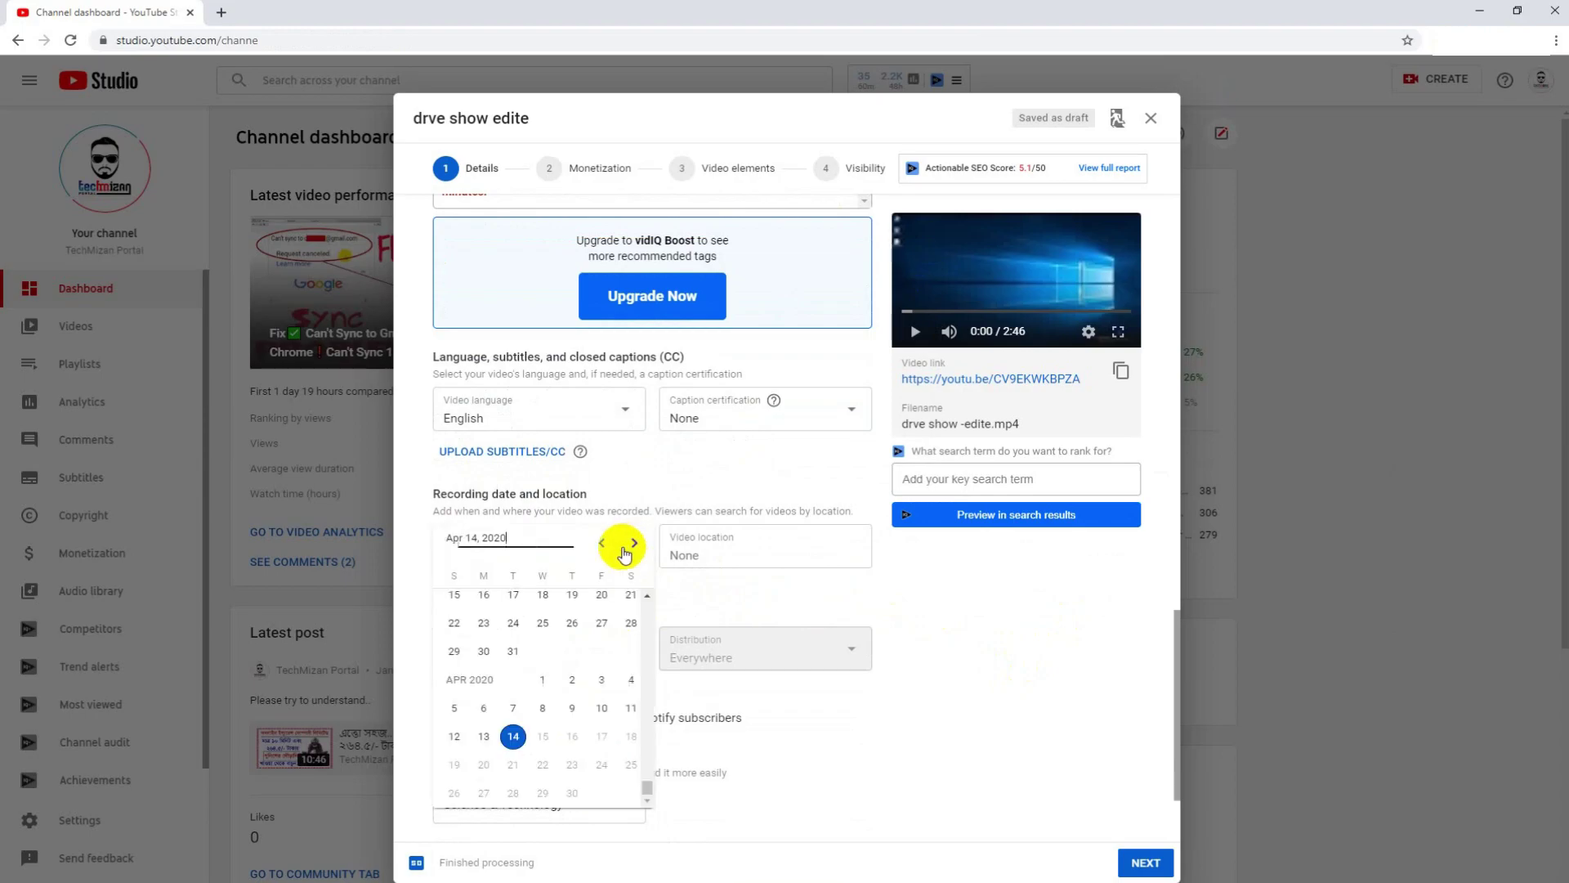
click(835, 729)
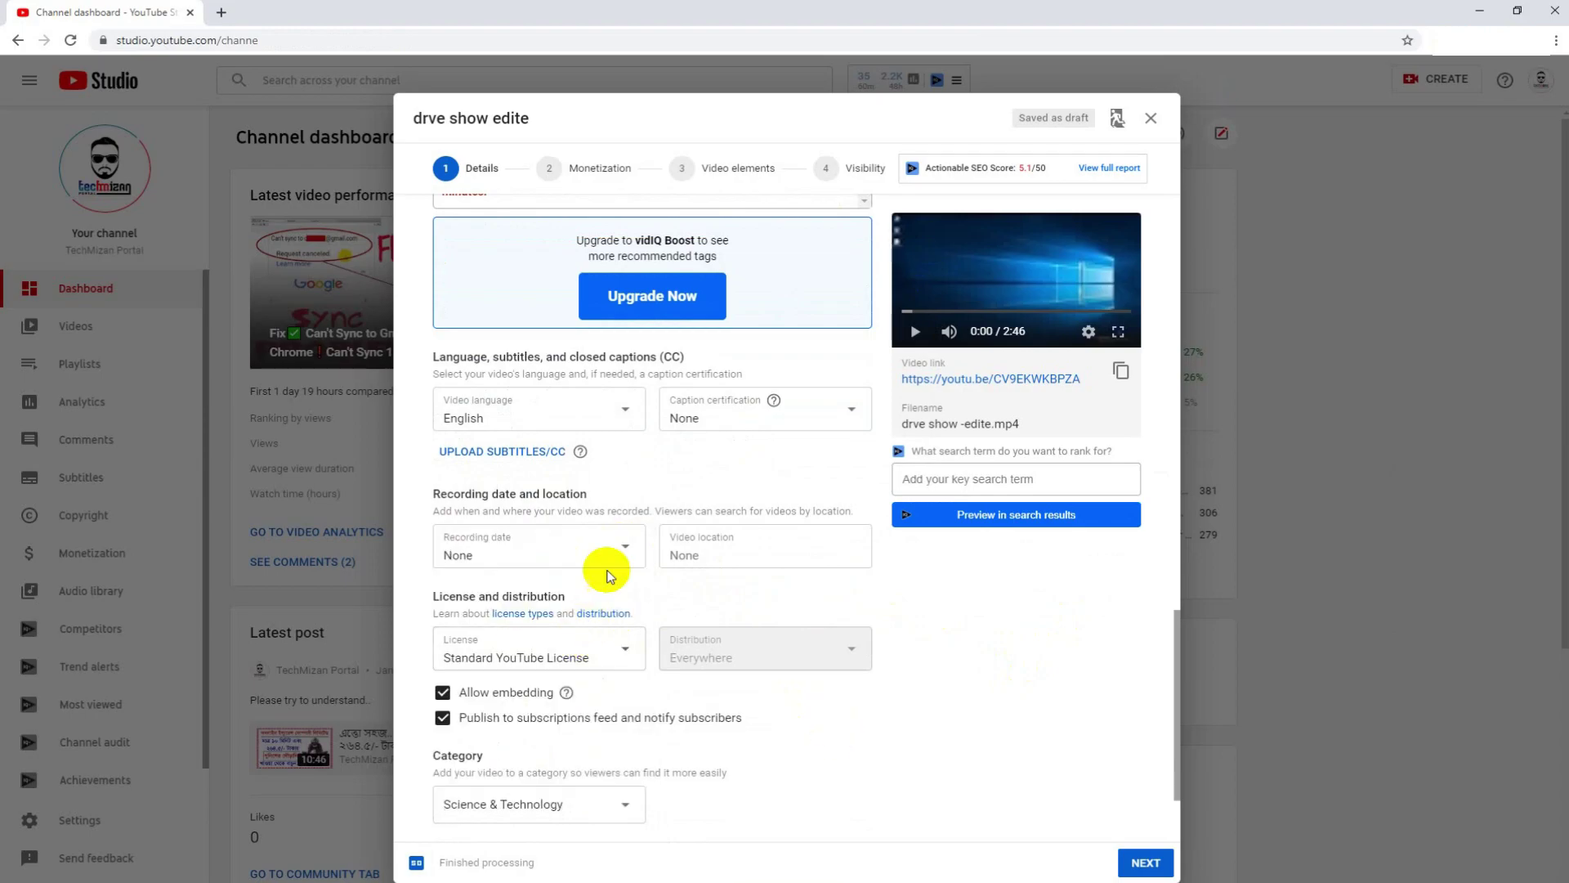
click(623, 546)
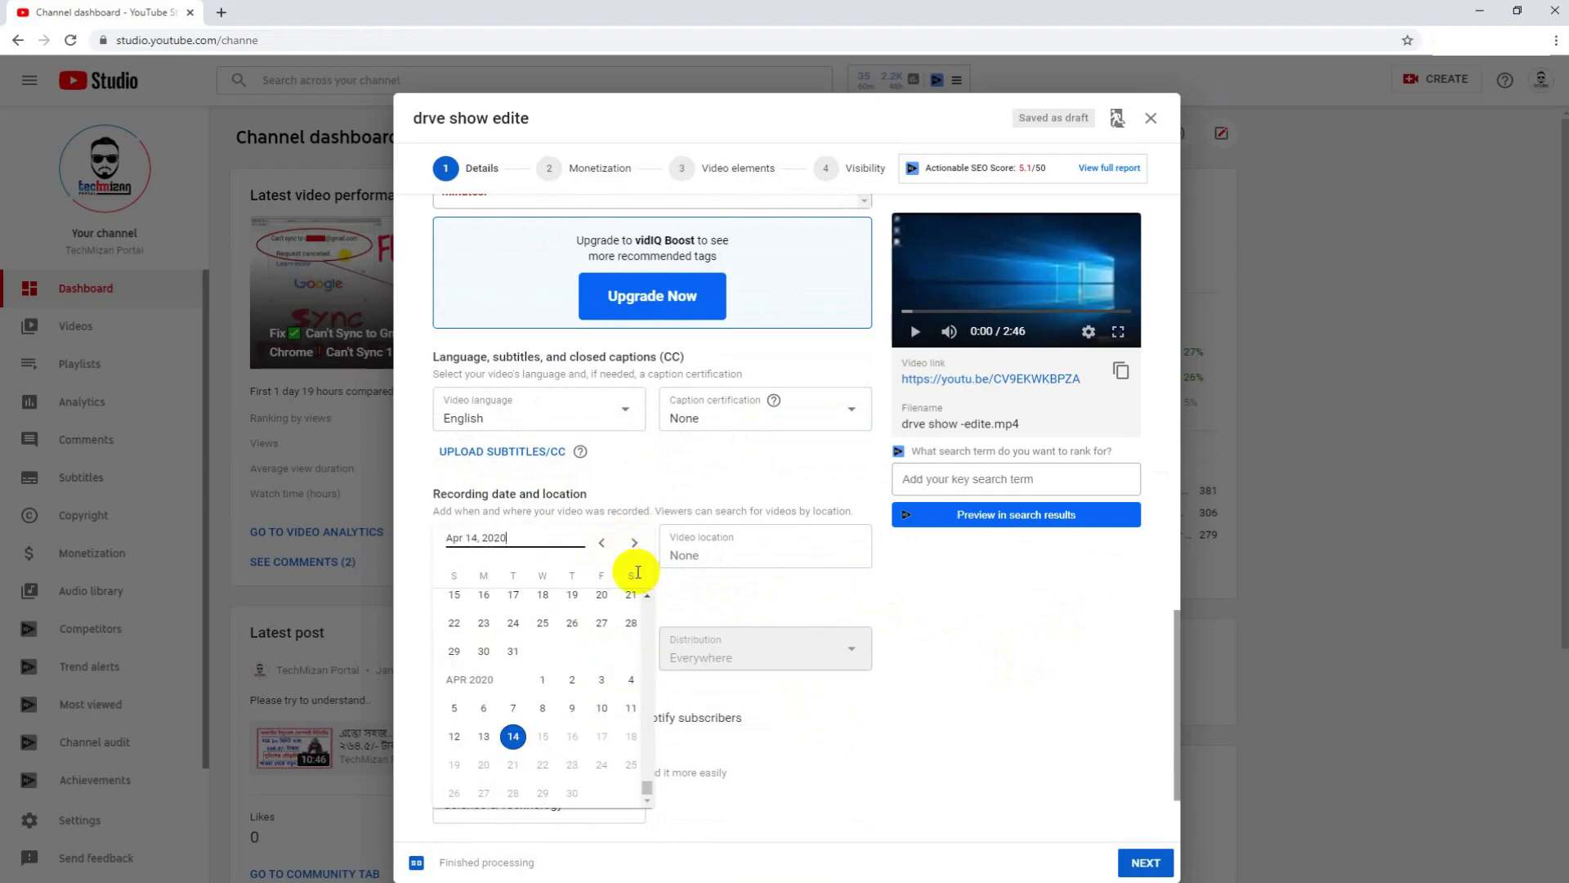
click(485, 737)
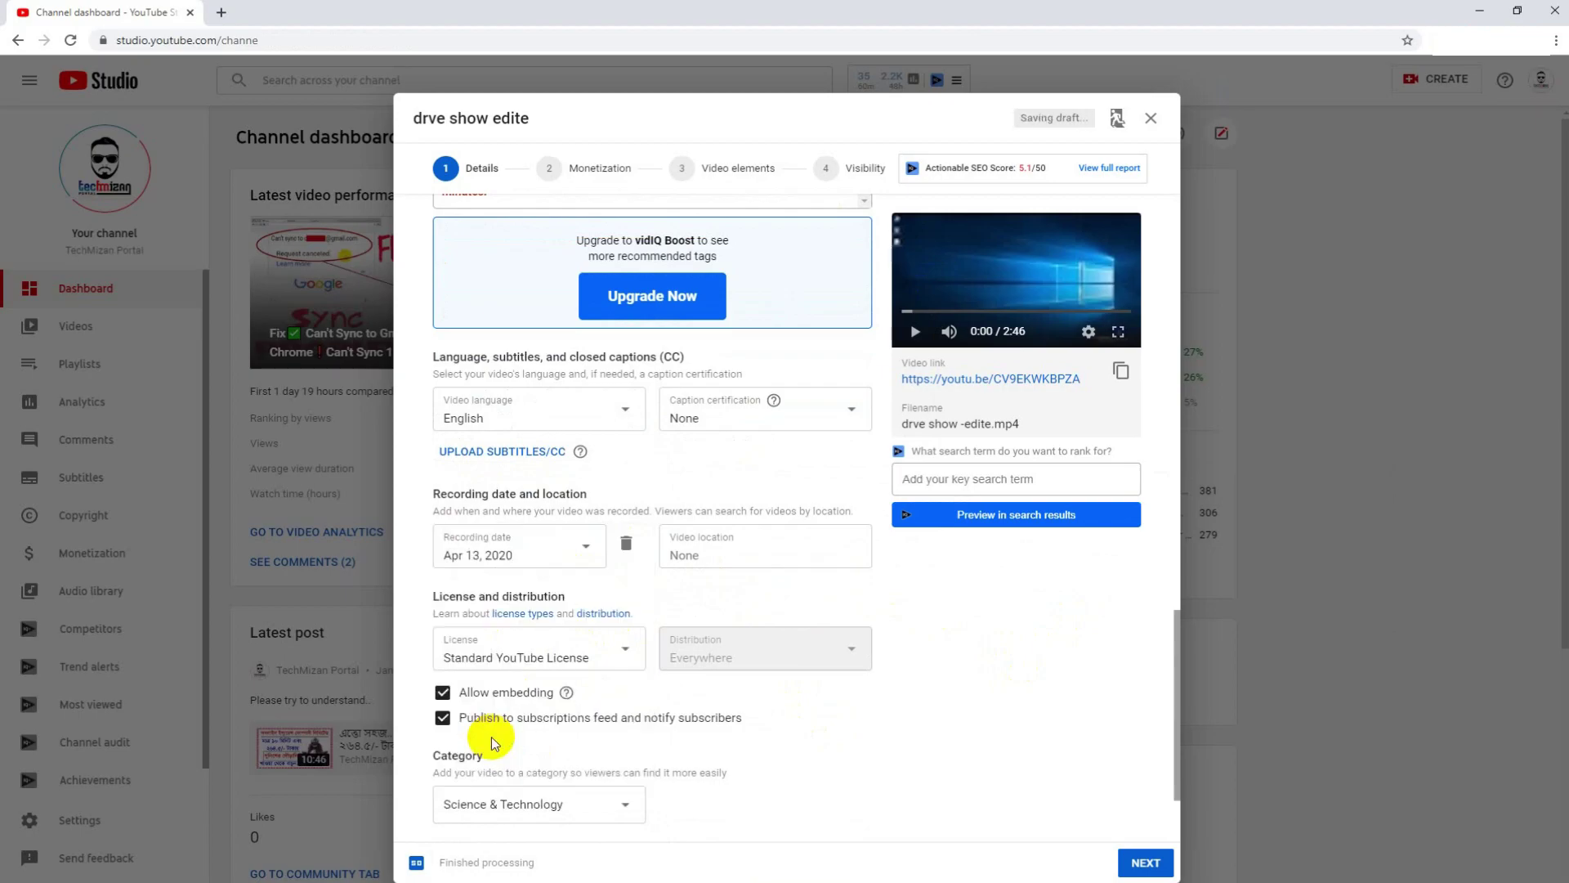
Examine the video location field and the available license types
click(703, 553)
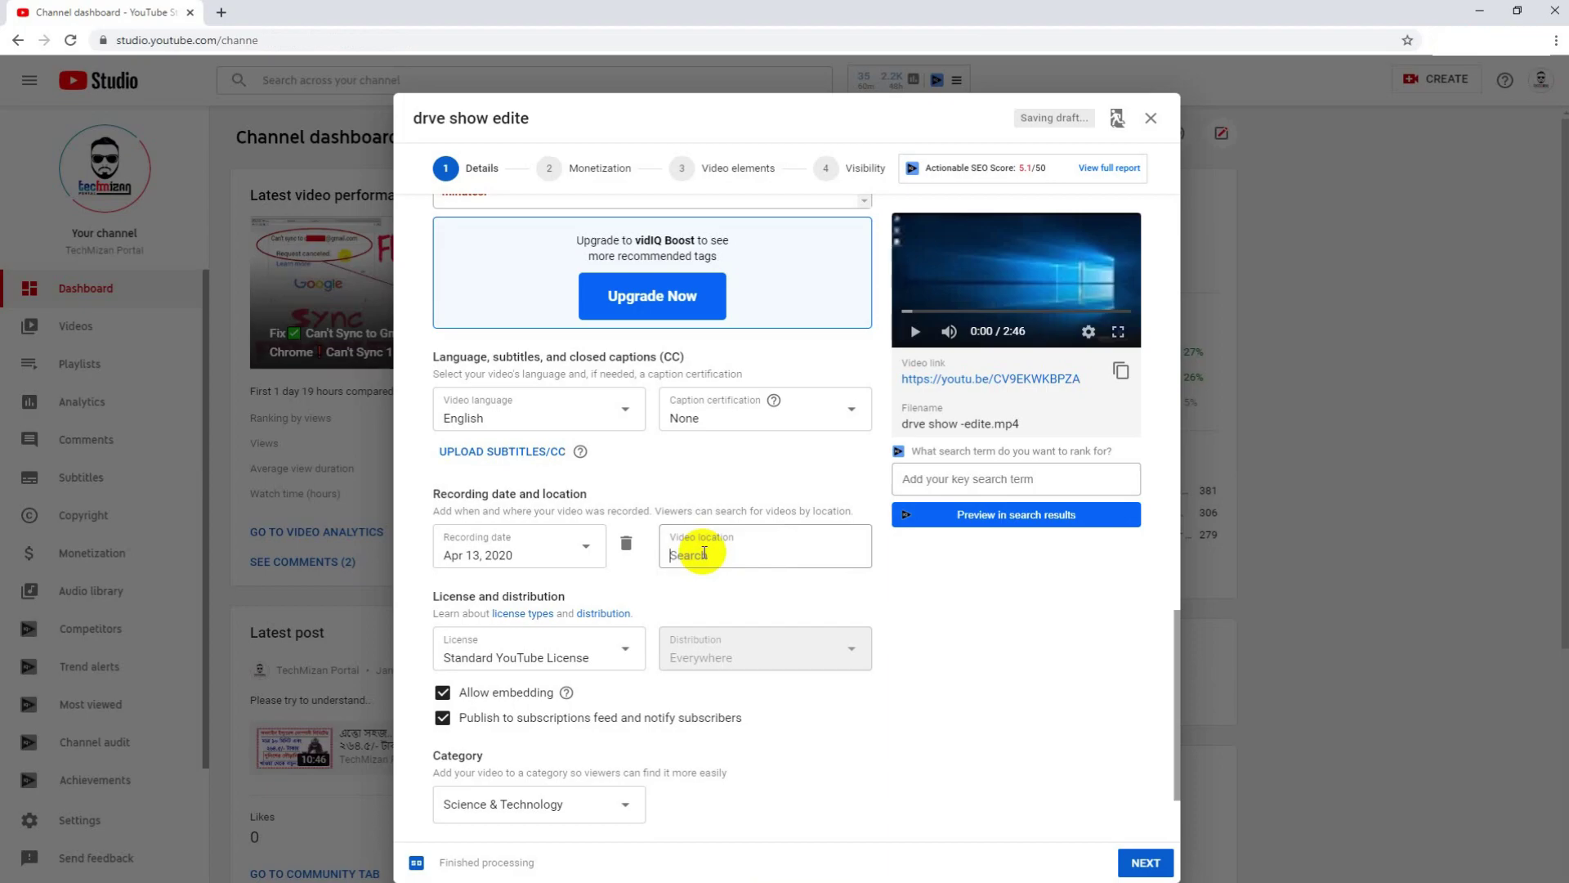
click(973, 602)
scroll(630, 646, down, 1)
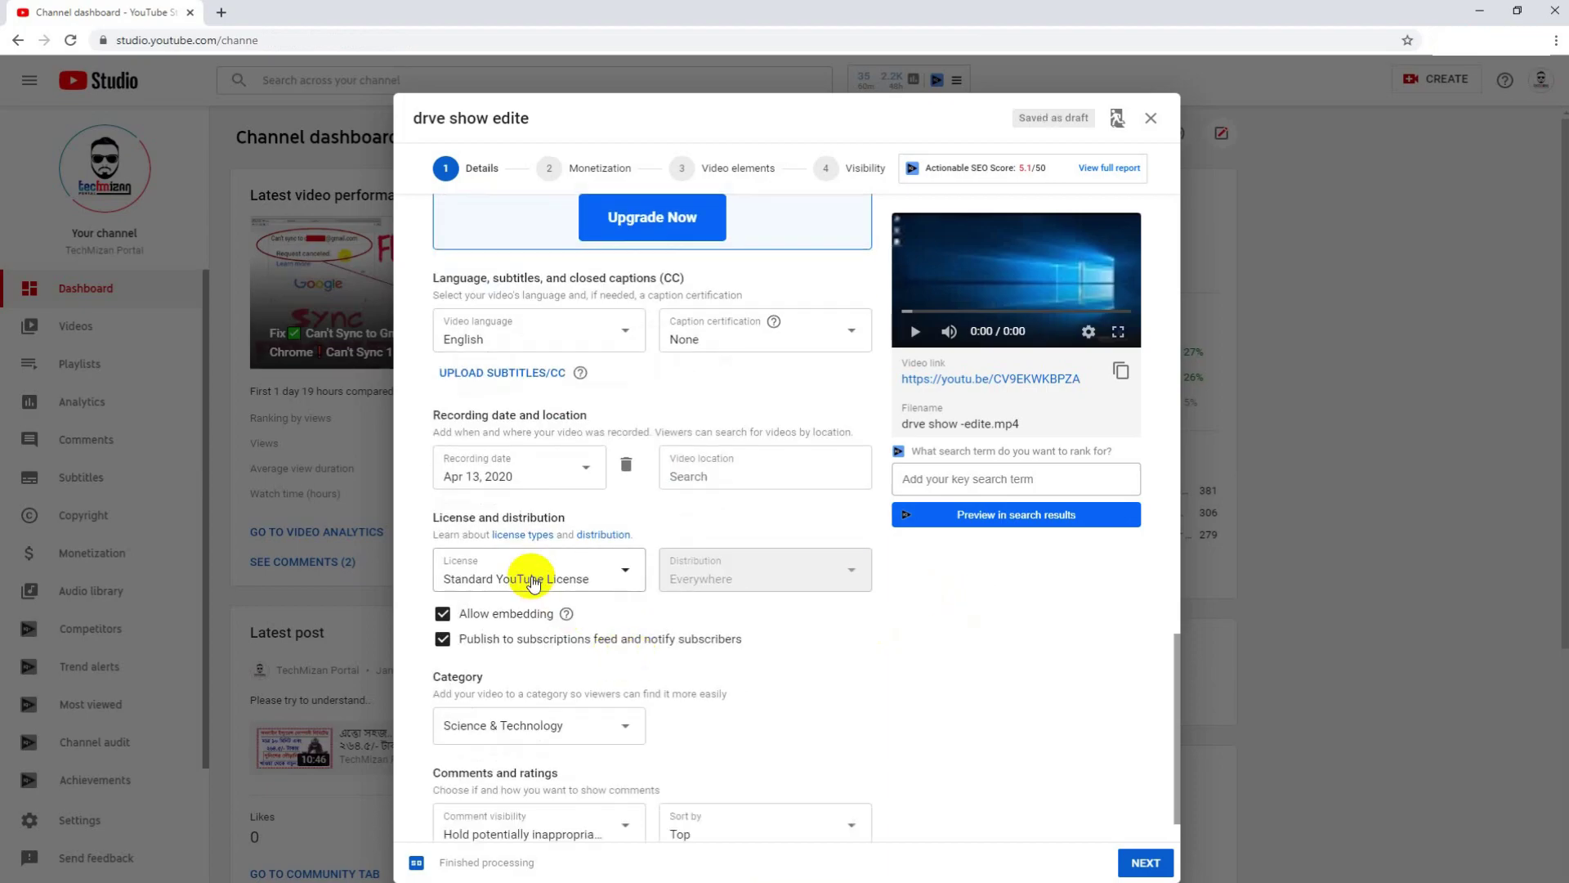
click(626, 578)
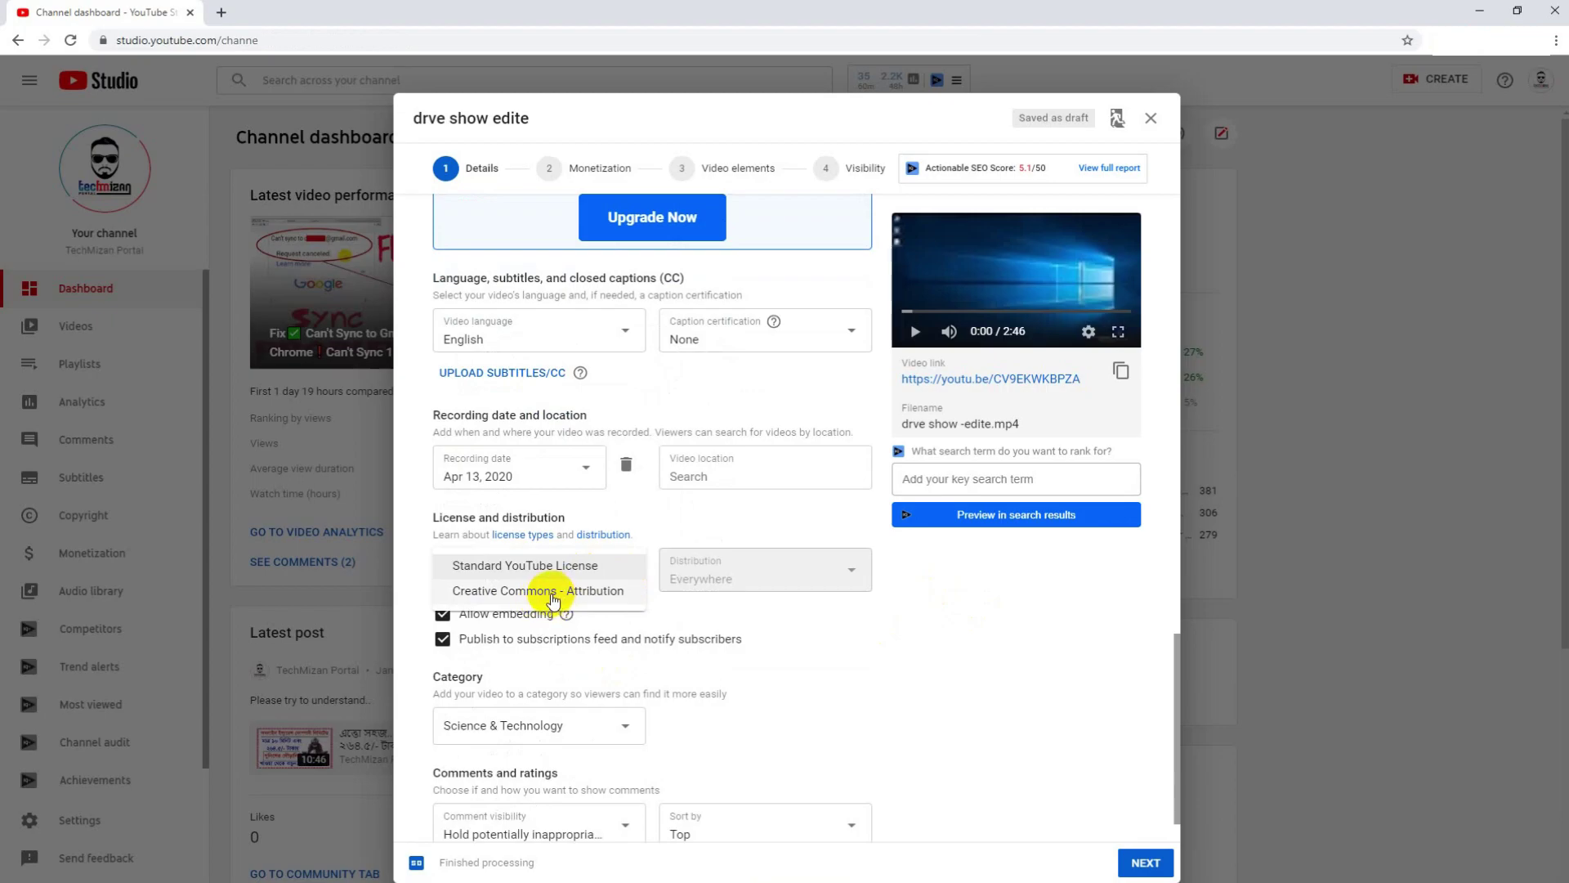
click(846, 649)
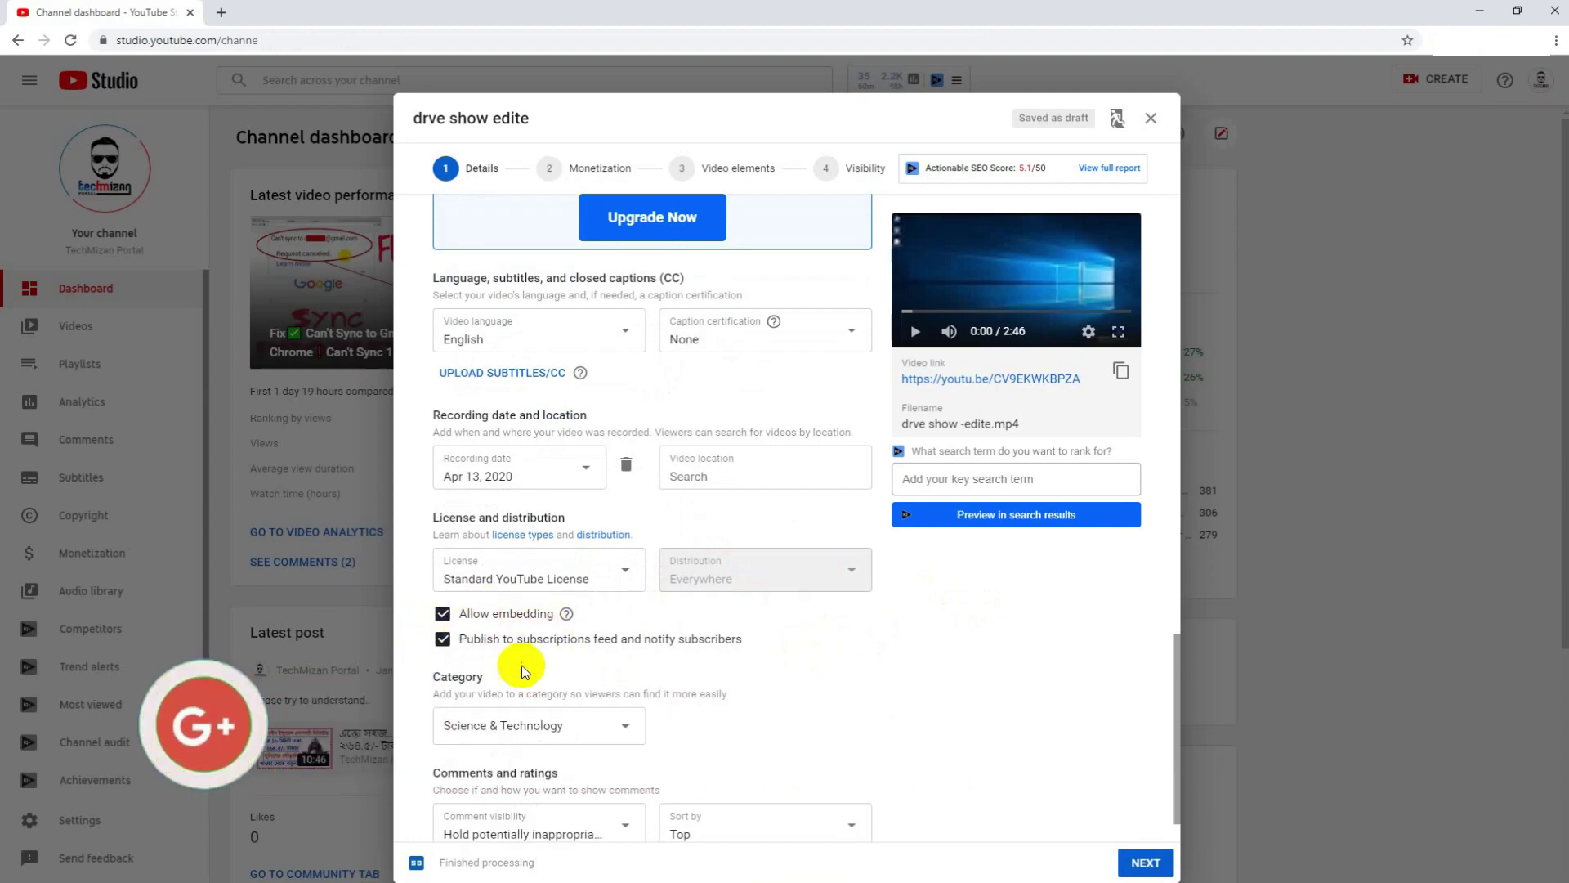
Examine the available video categories without changing the selected one
scroll(481, 683, down, 1)
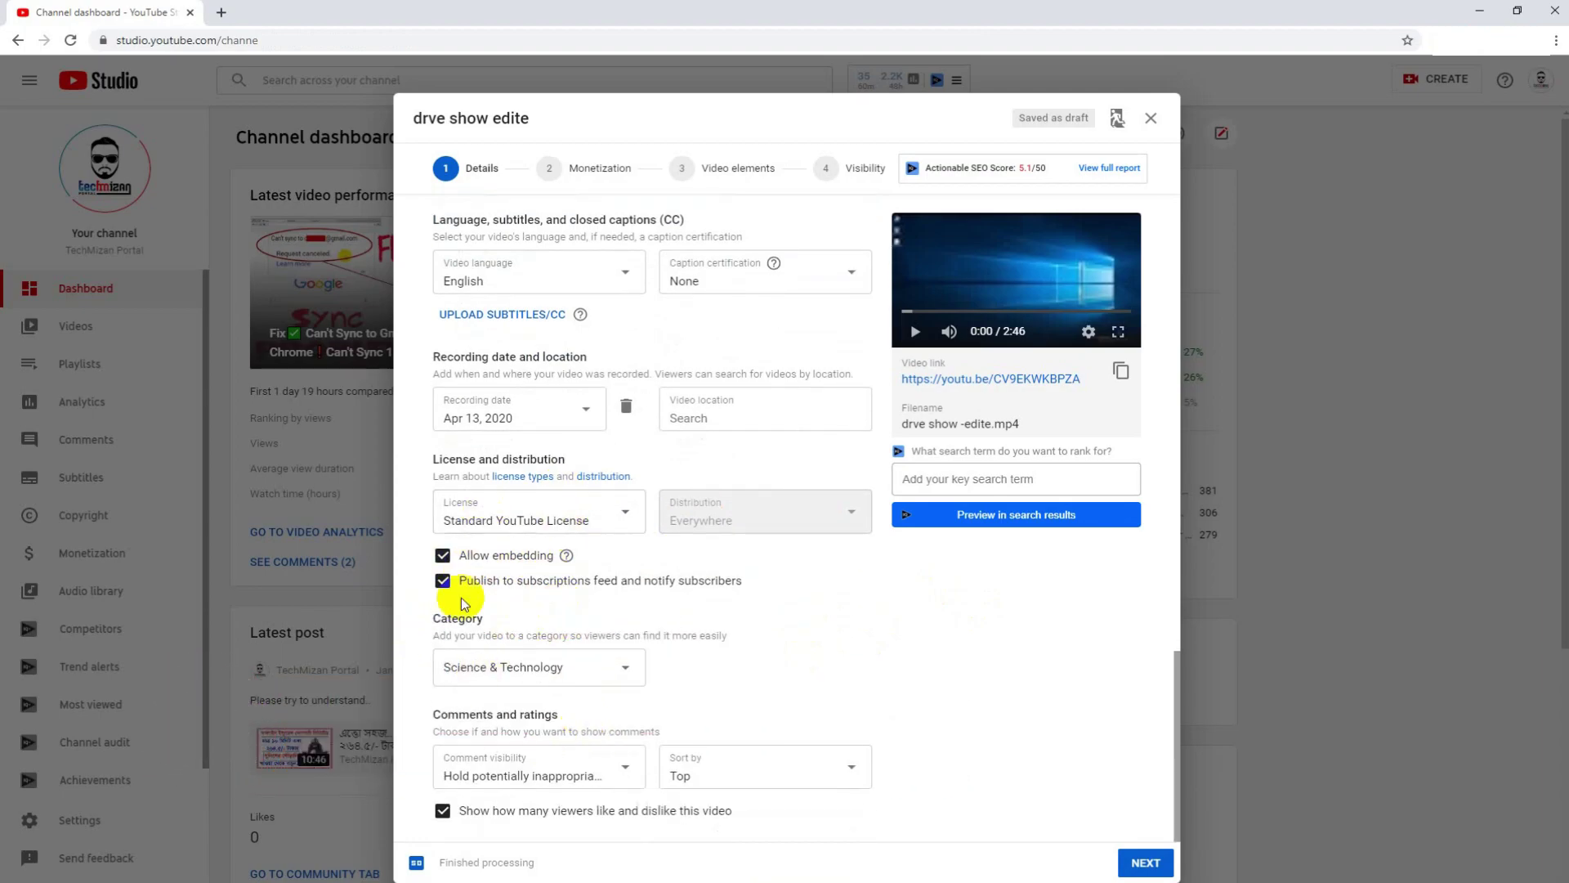
click(609, 675)
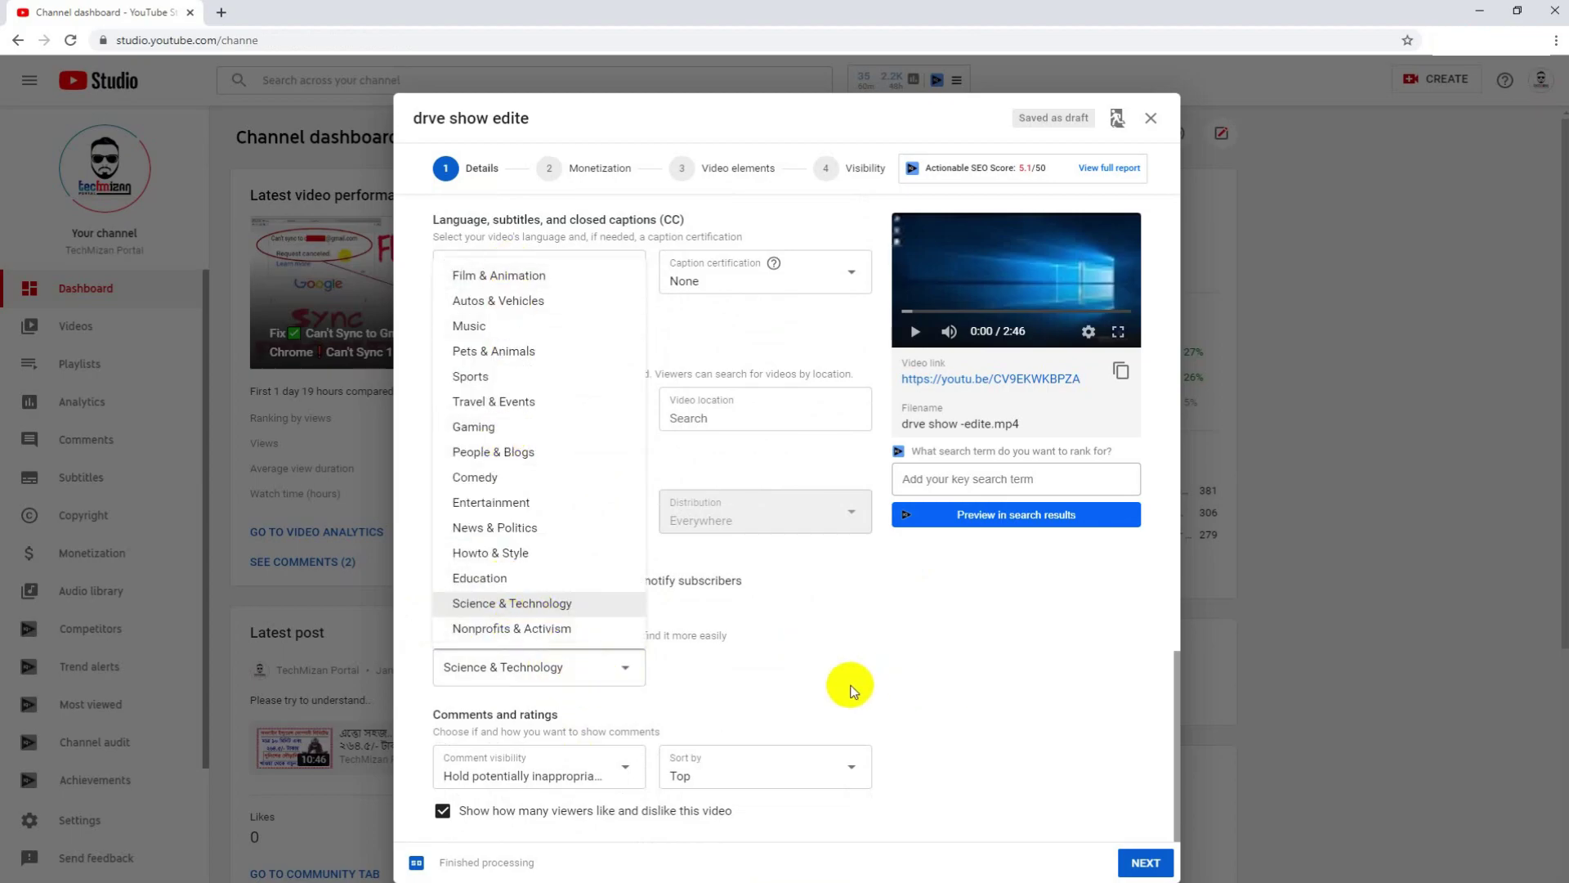
click(915, 711)
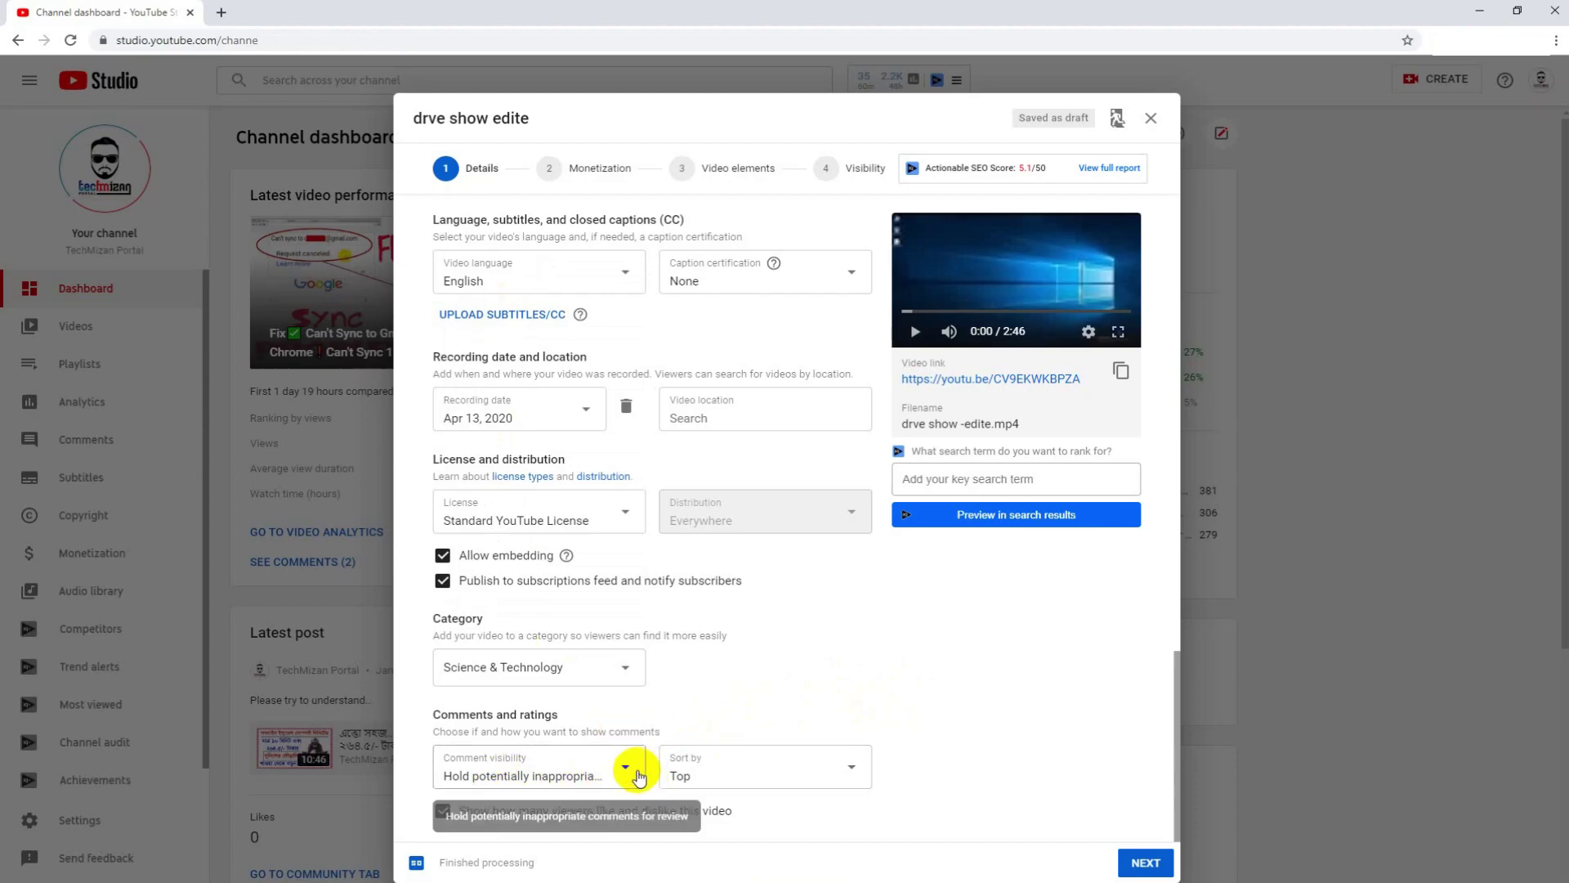
Examine the comment visibility and comment sorting options, keeping potentially inappropriate comments held for review
click(630, 767)
click(916, 674)
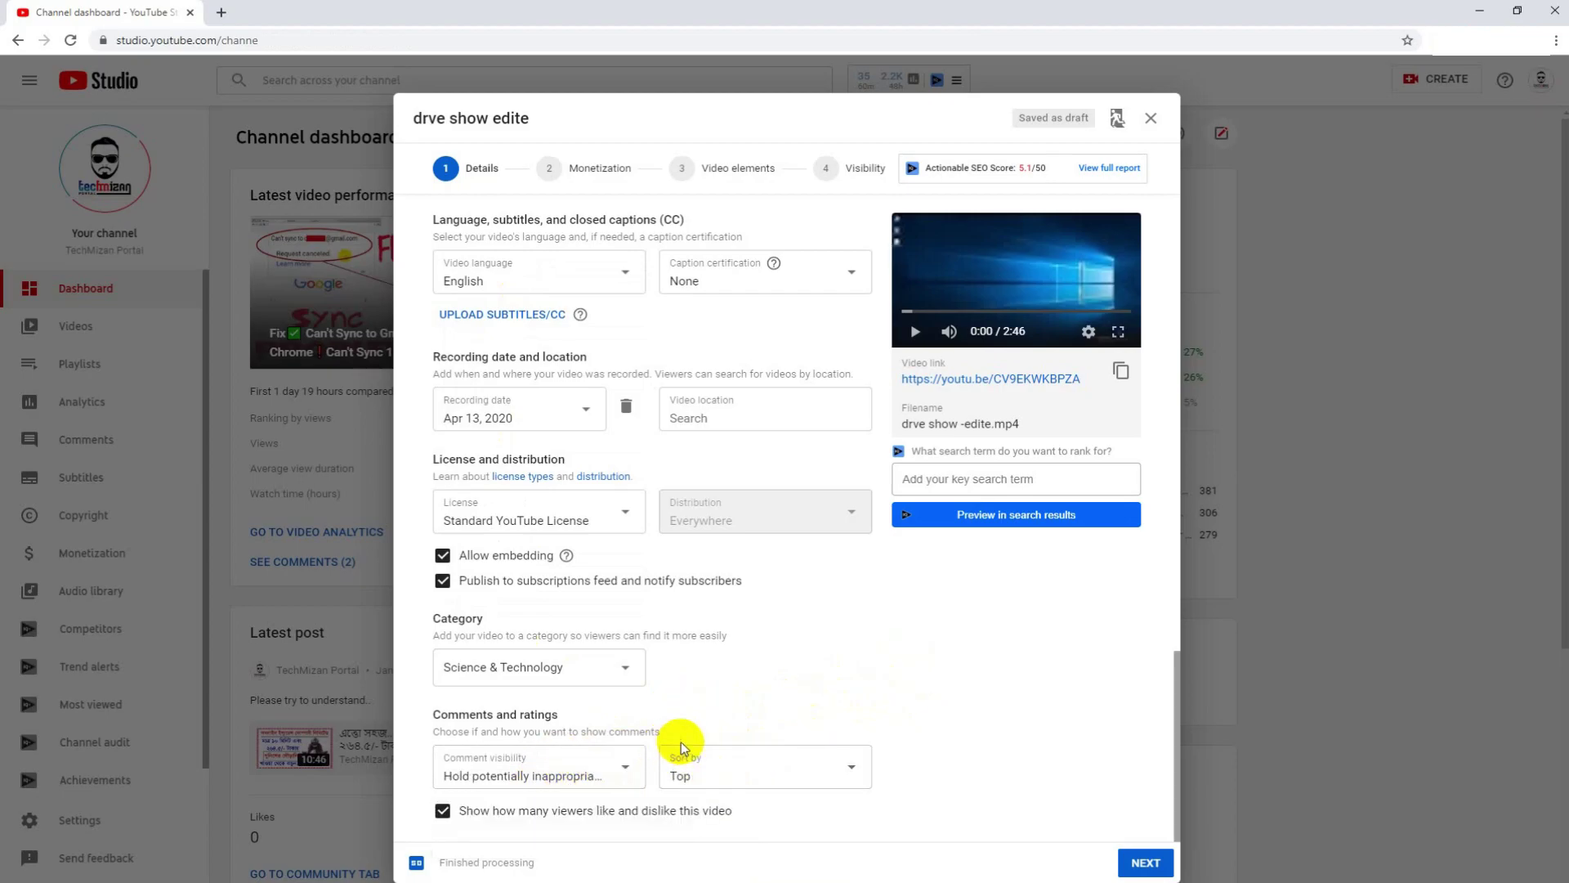
click(622, 771)
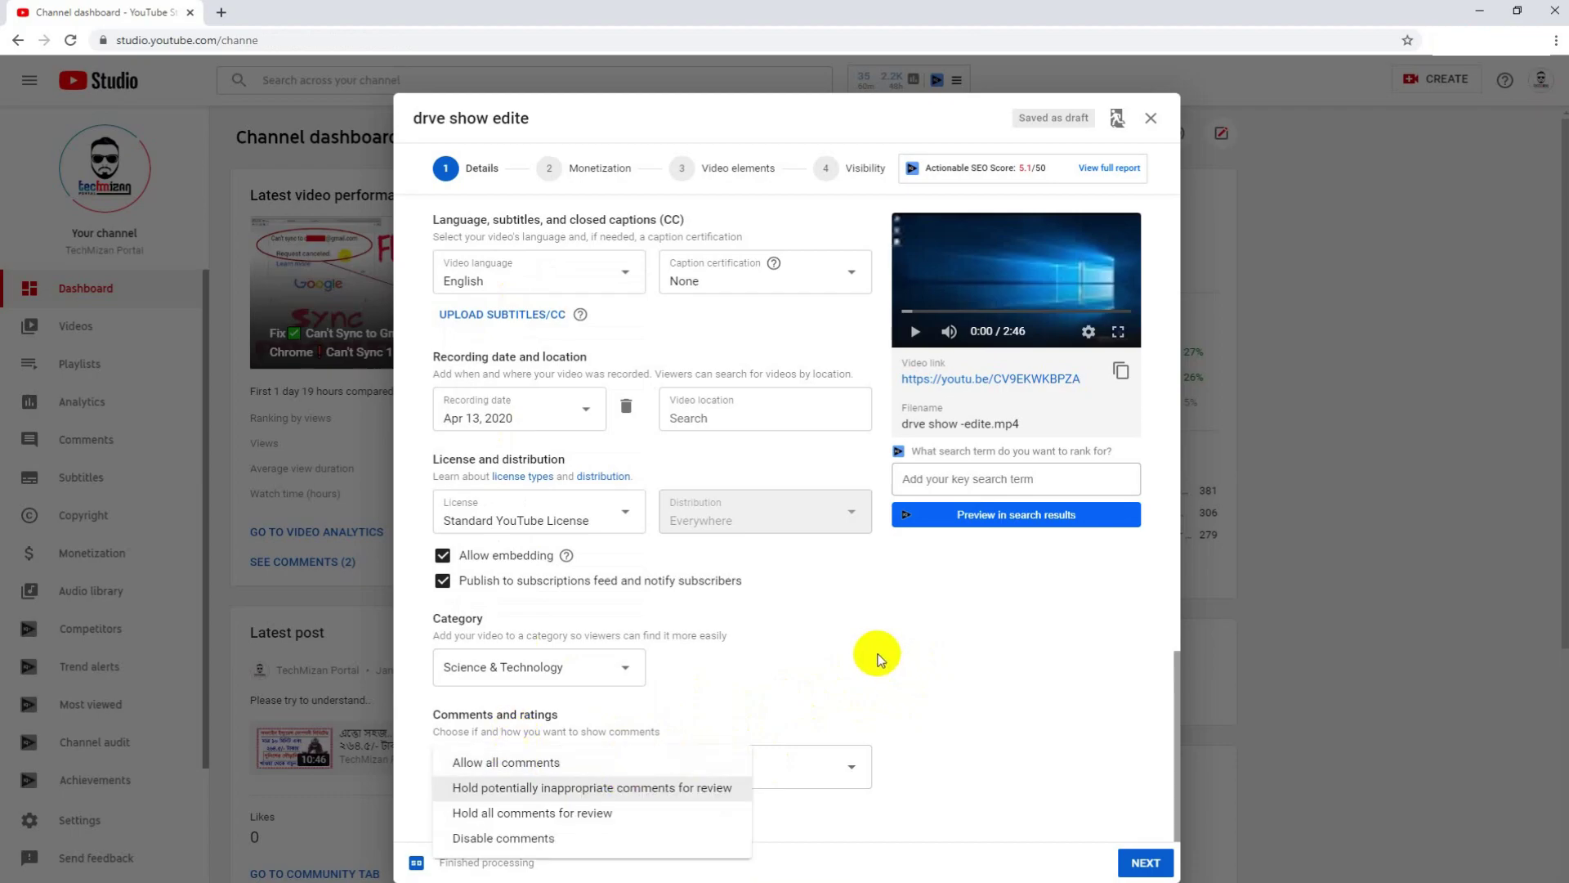
click(577, 789)
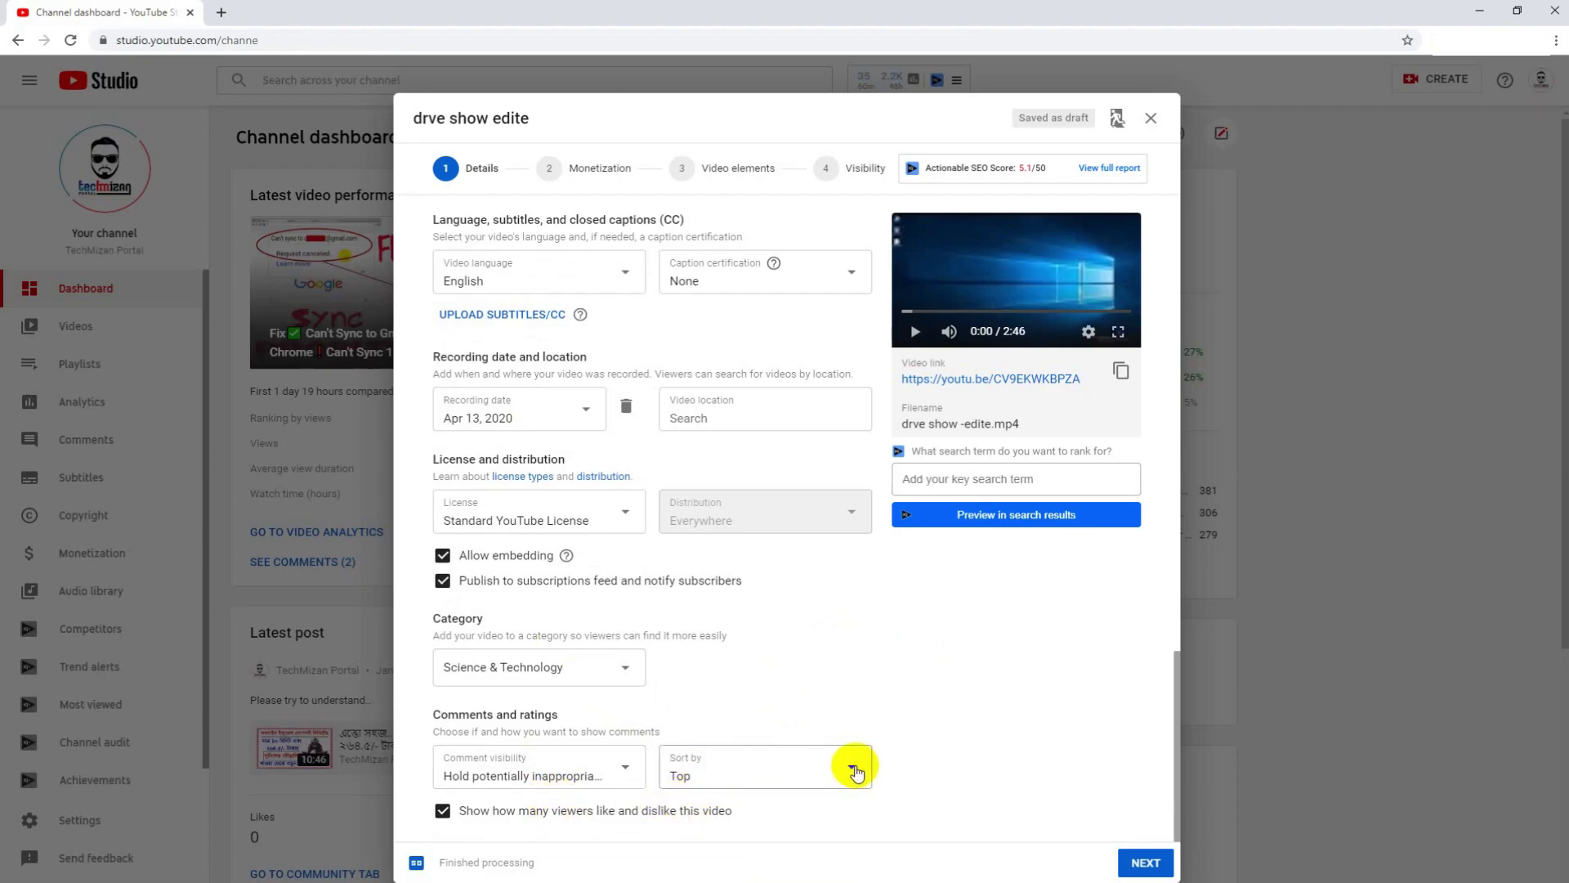
click(855, 771)
click(963, 690)
Enter "test" as the video's description
scroll(817, 780, up, 4)
scroll(880, 776, up, 10)
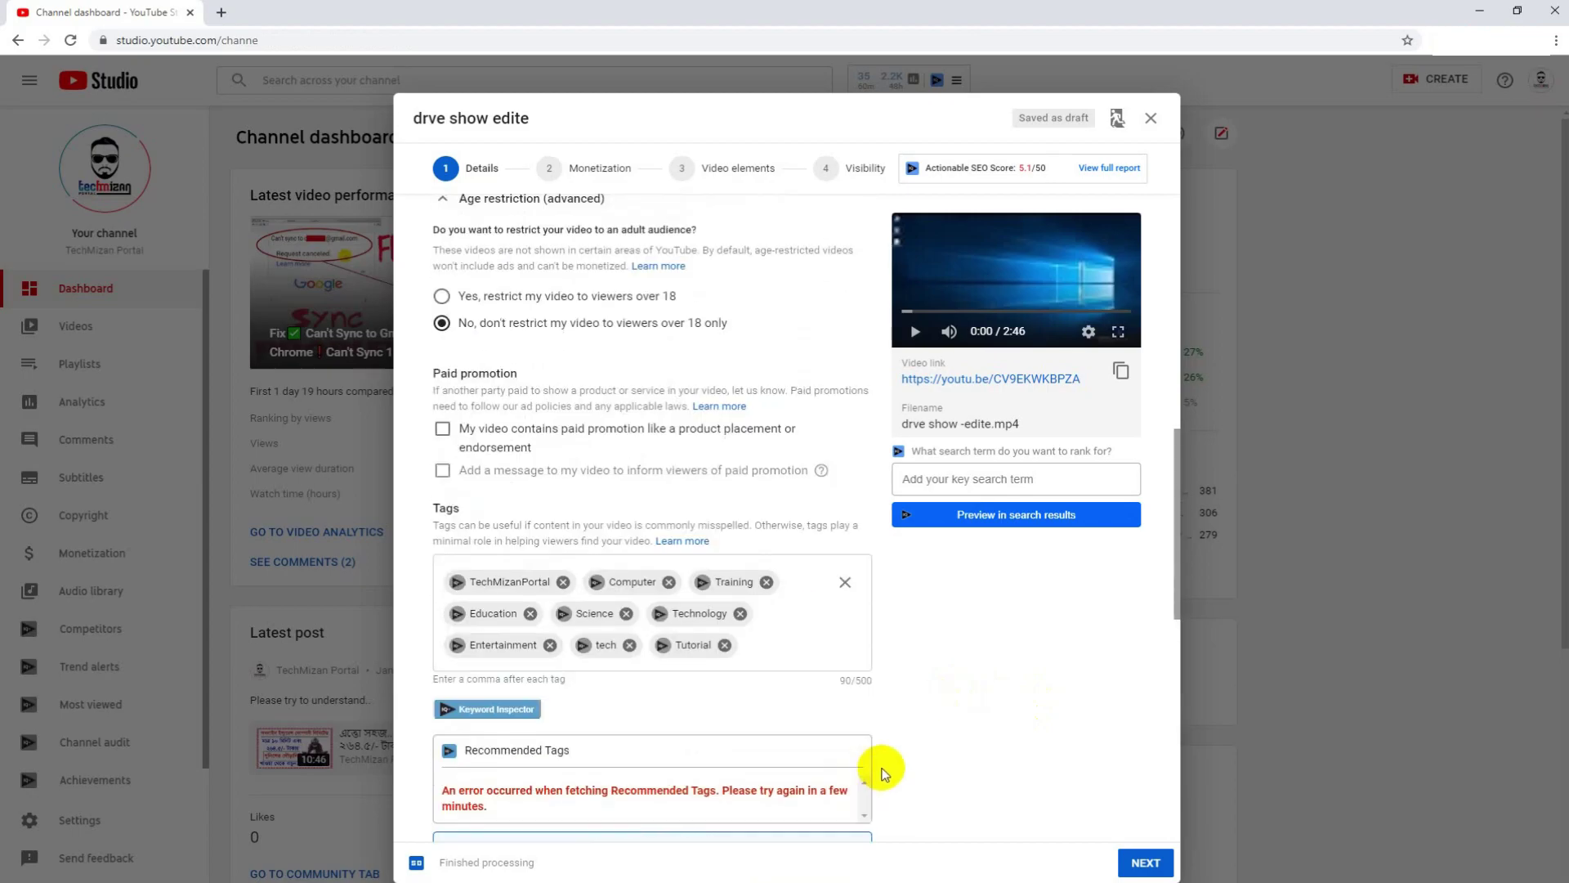
click(511, 434)
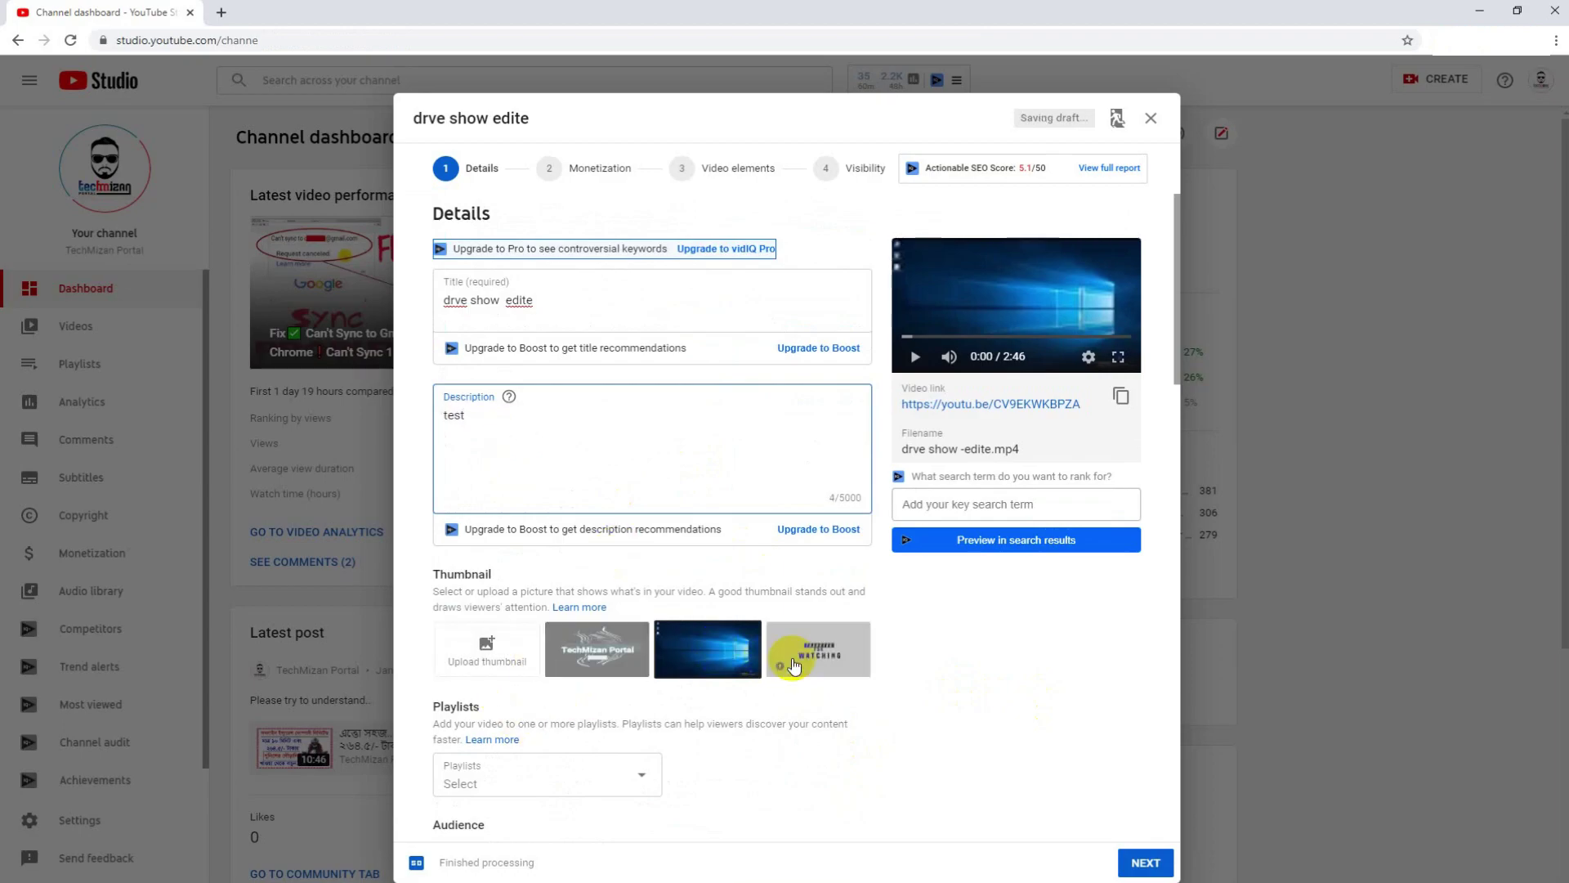
Upload a custom thumbnail image from the Thambnail folder for the video
click(589, 654)
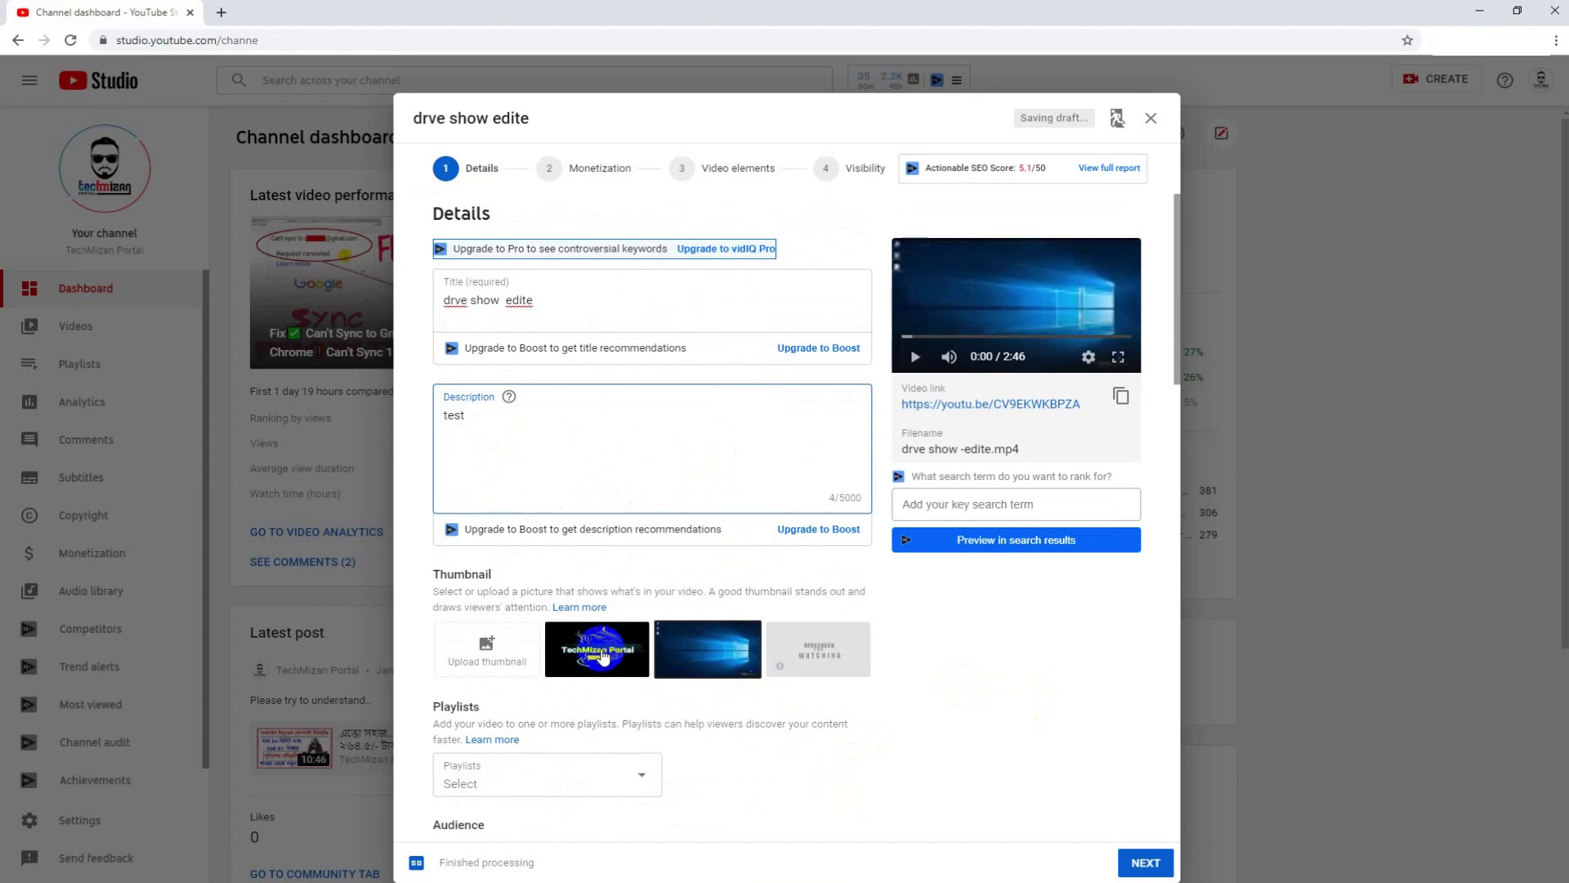
click(487, 654)
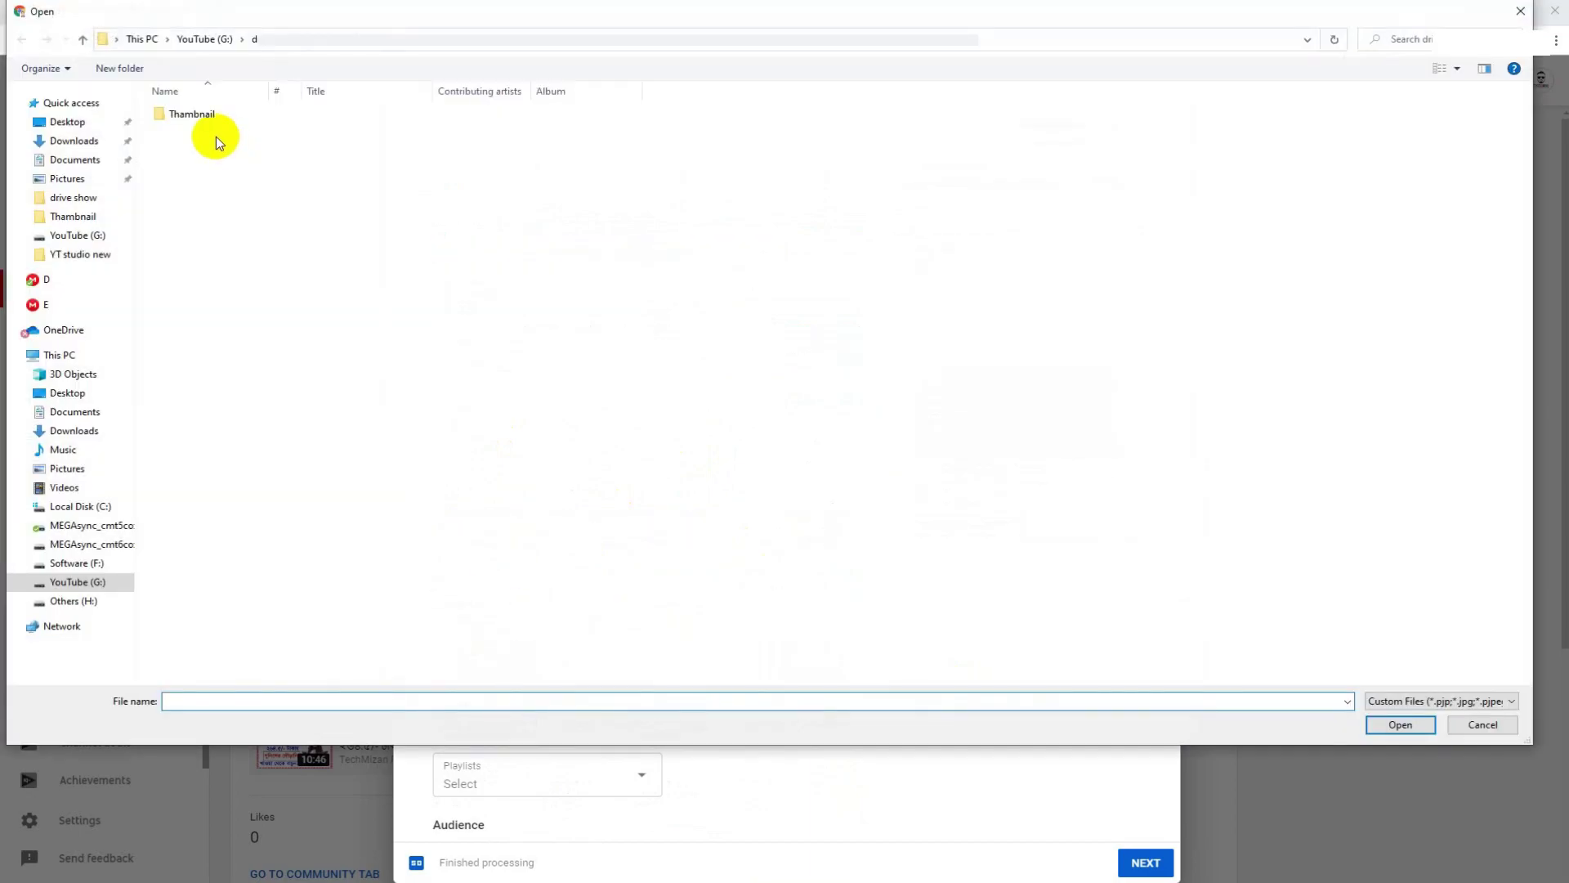
double_click(200, 116)
double_click(374, 139)
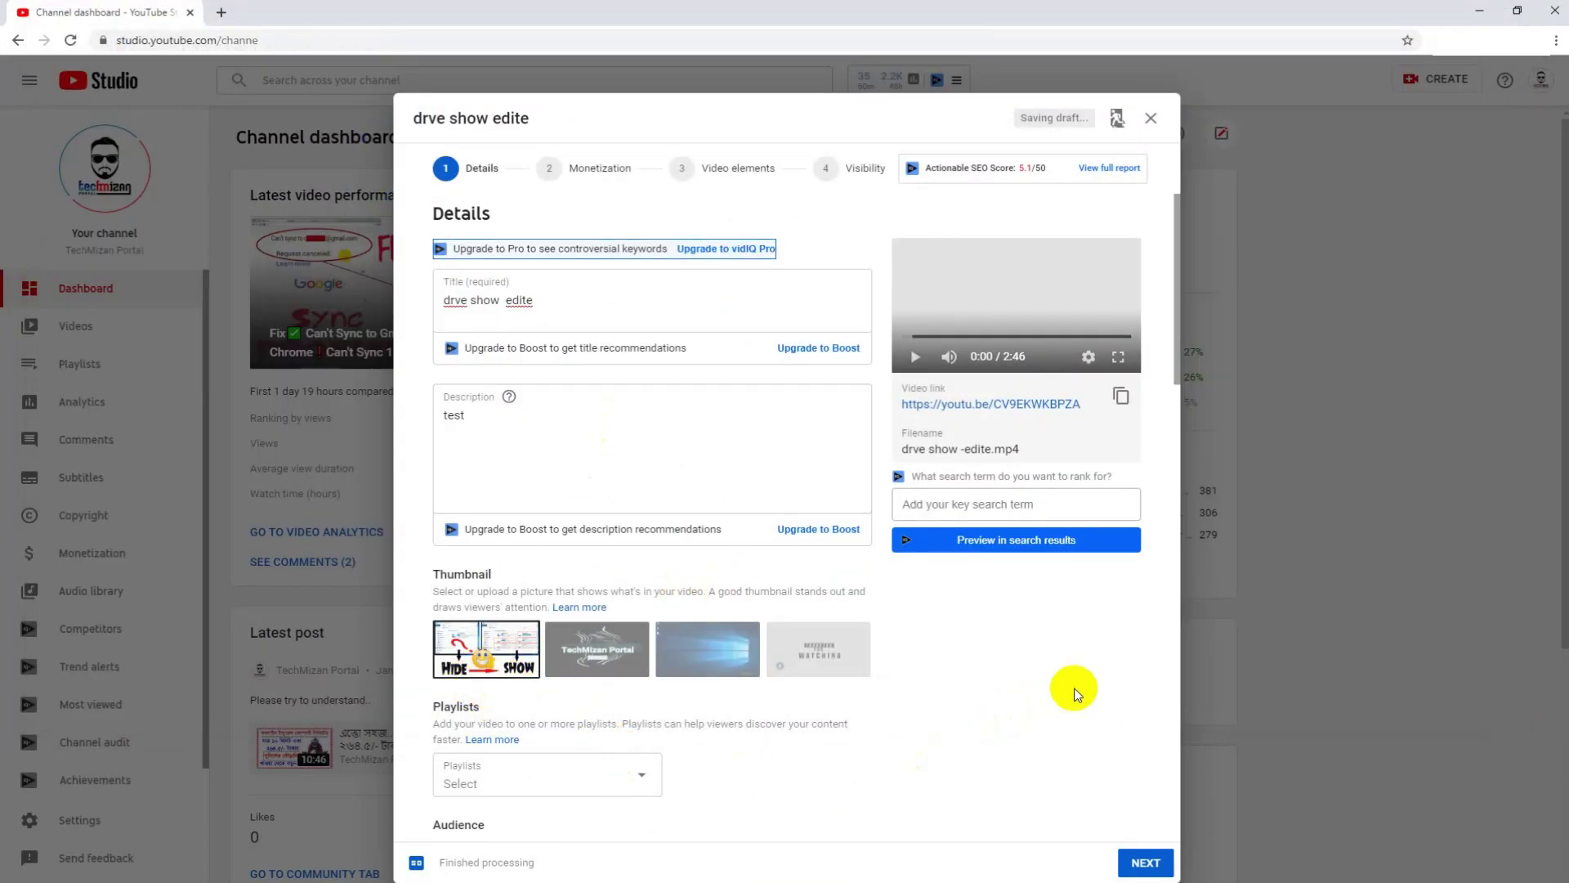
Finish the details page, continue to the monetization settings and turn monetization on for the video
scroll(1074, 694, down, 12)
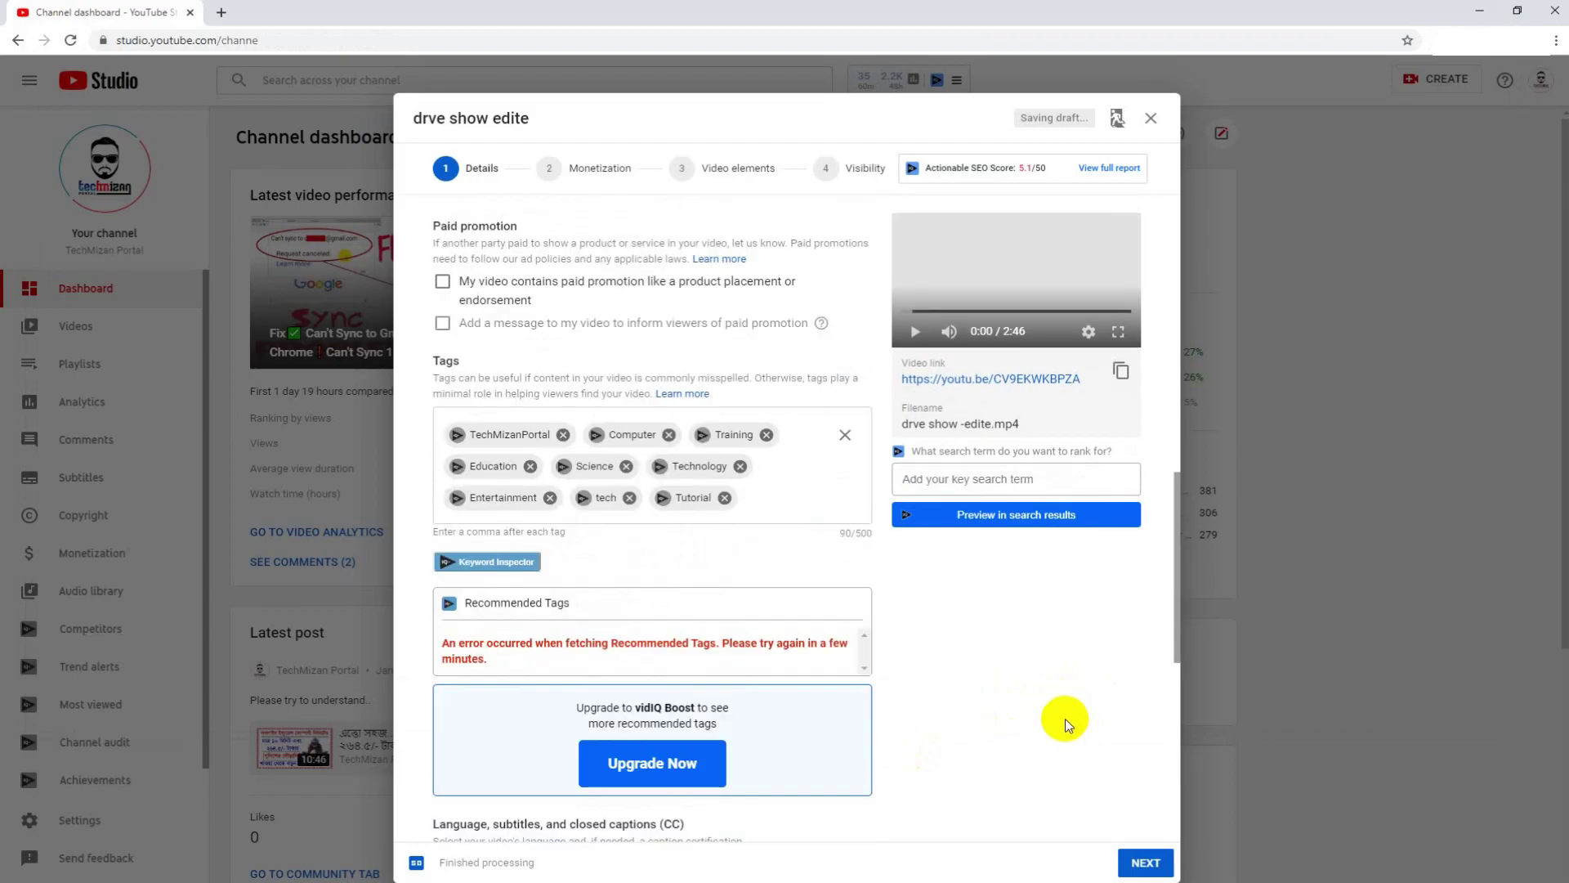
scroll(1065, 723, down, 1)
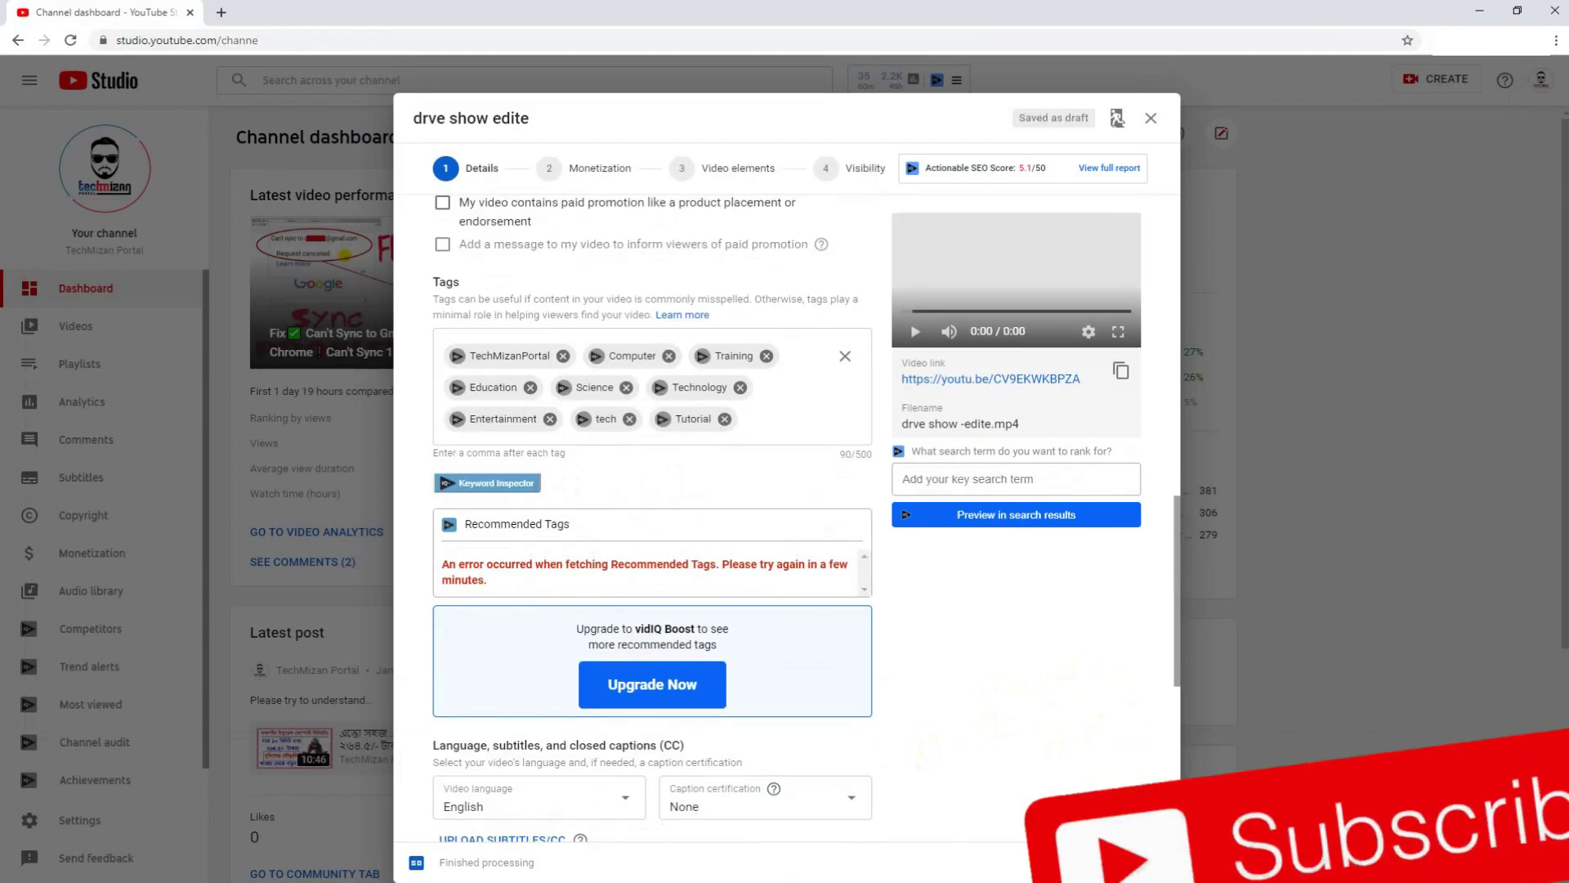
scroll(676, 496, up, 4)
scroll(677, 496, down, 10)
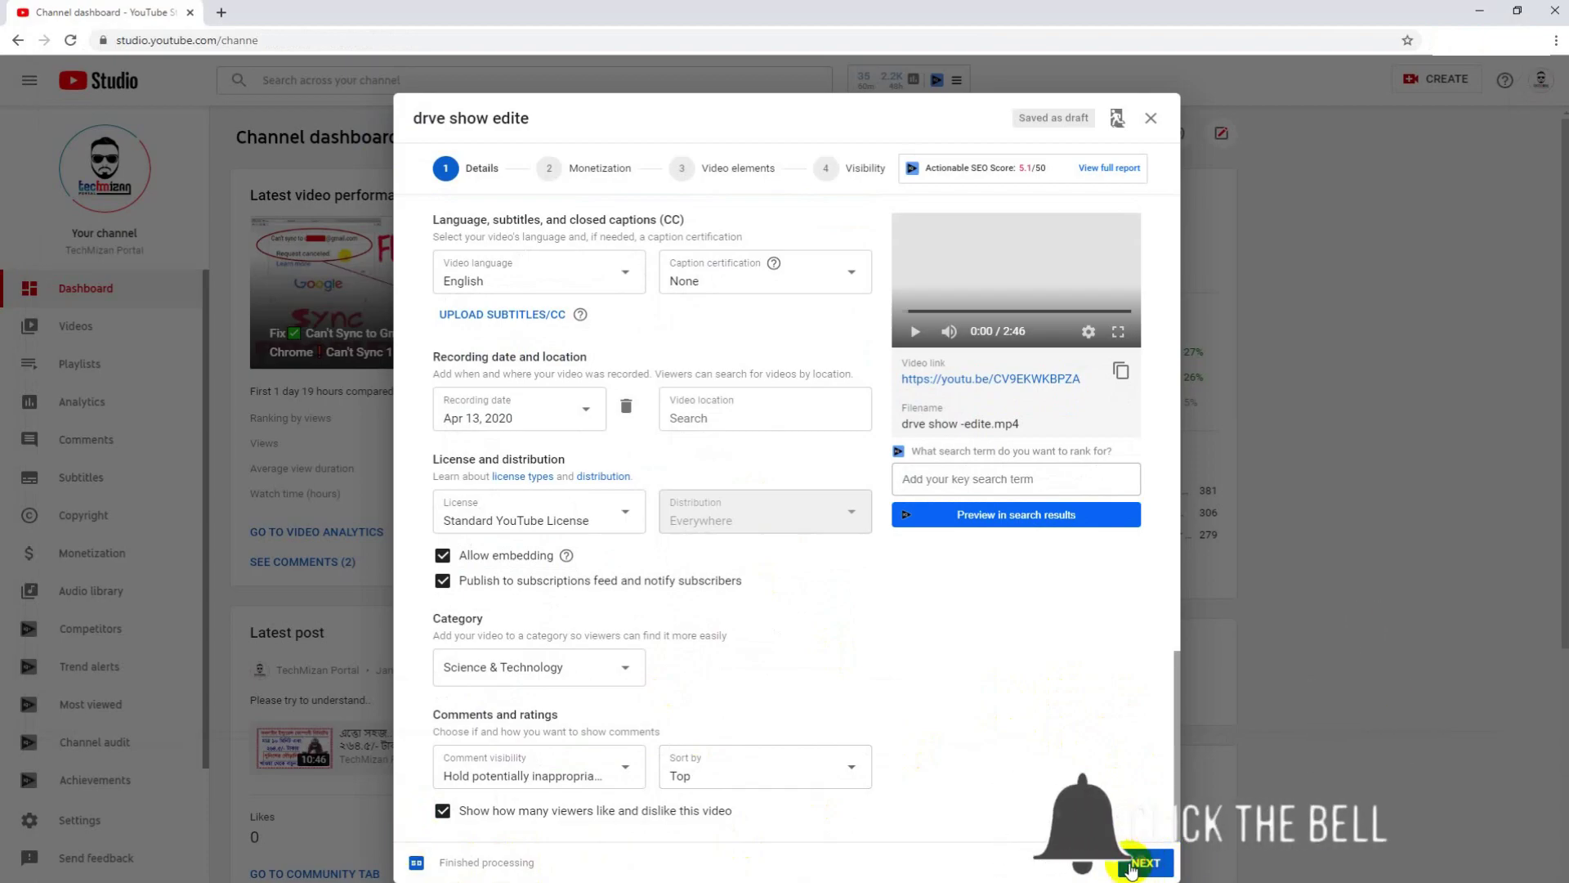
click(1132, 868)
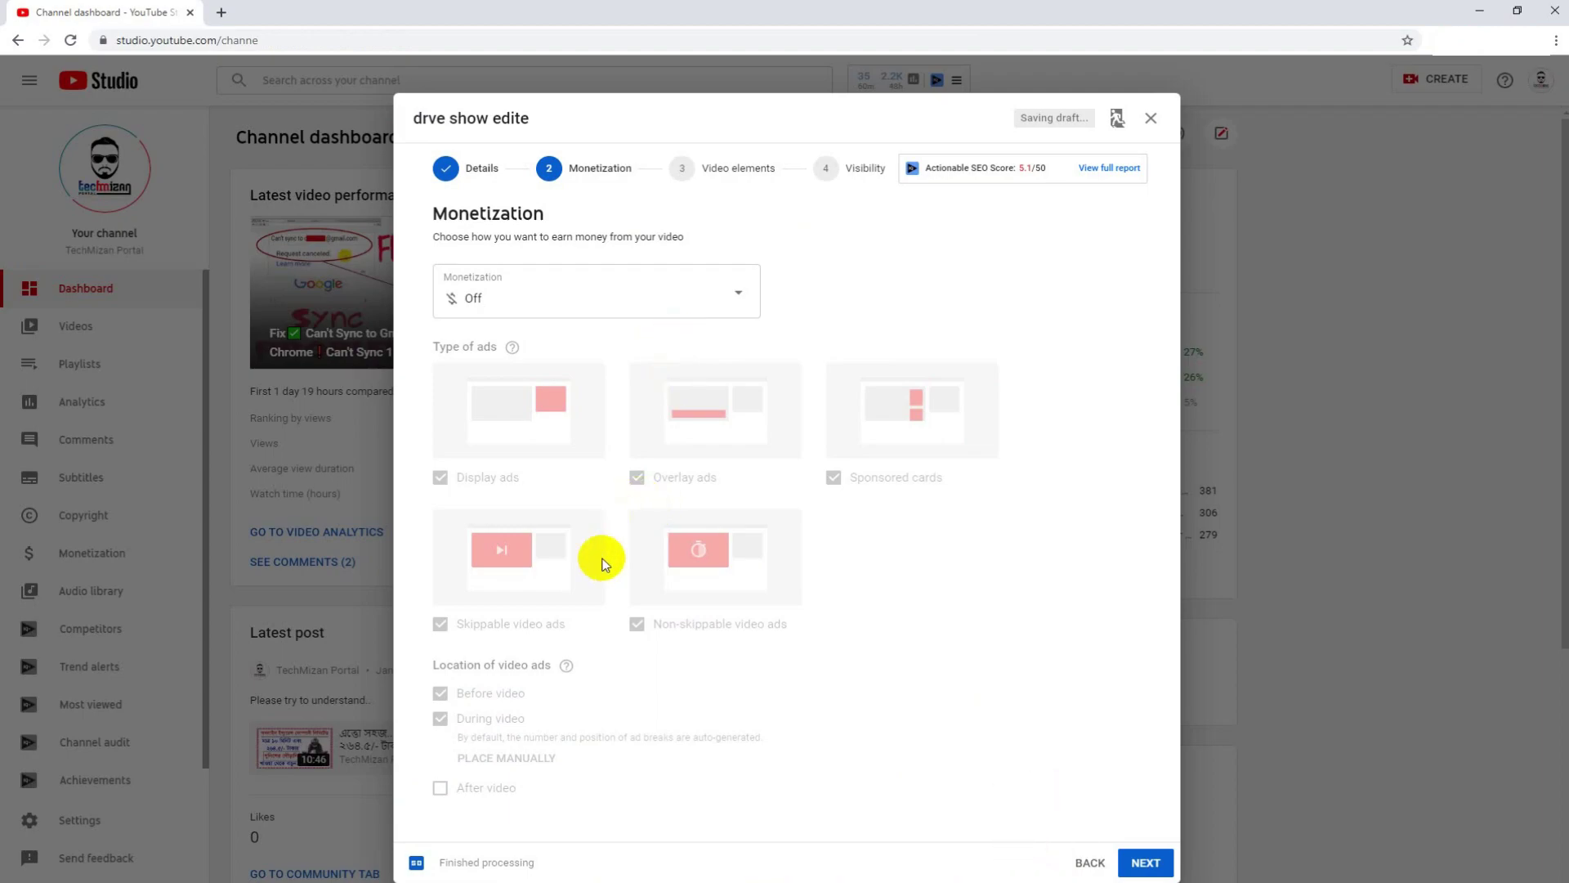
click(737, 299)
click(460, 287)
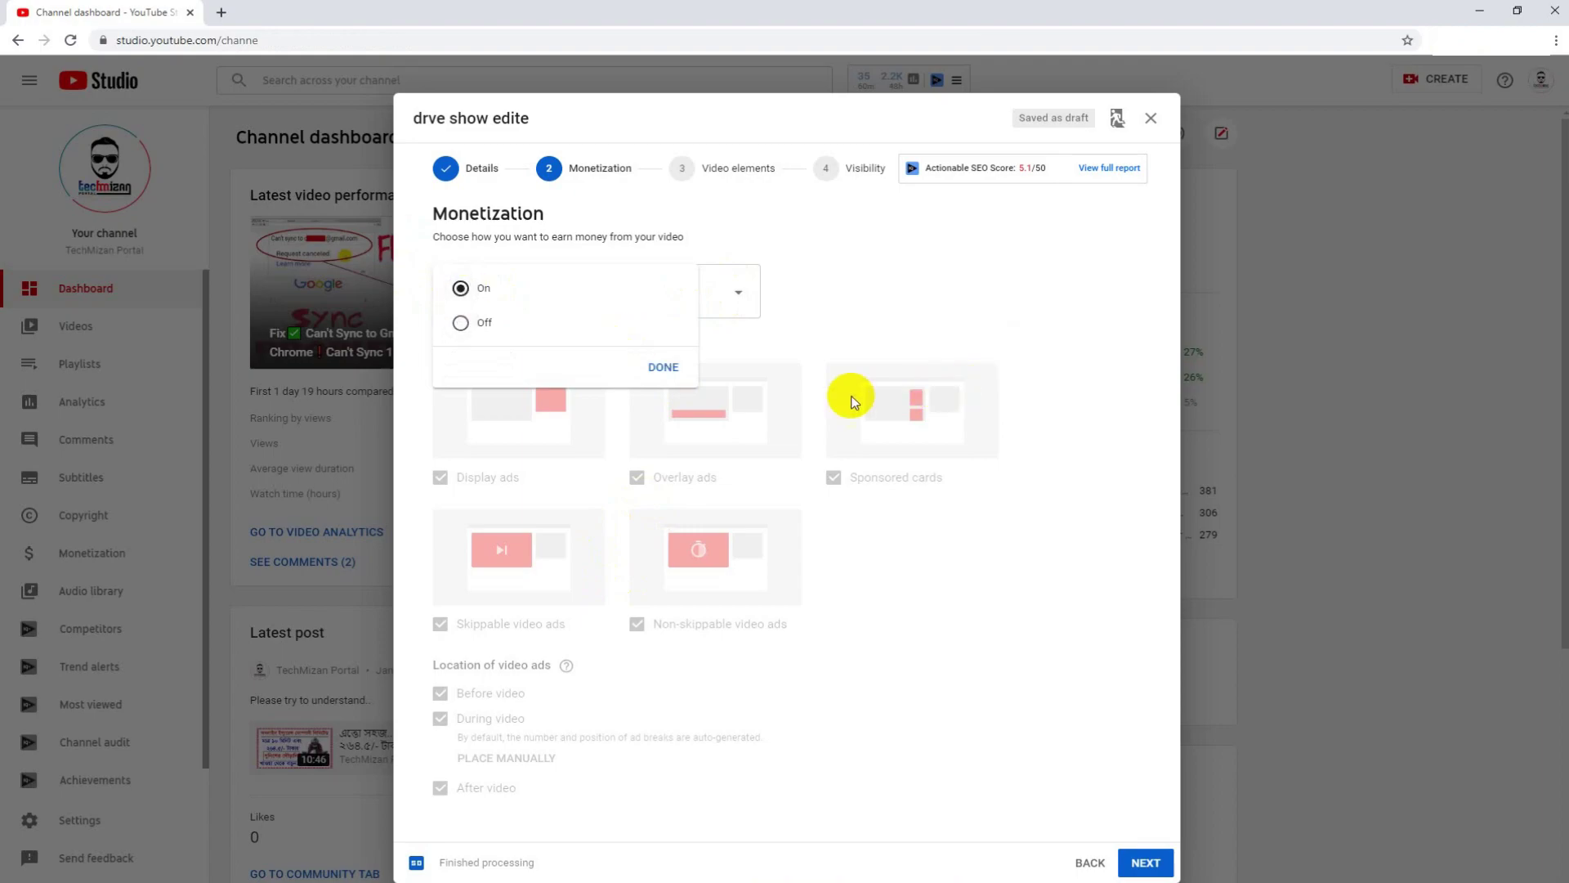
click(668, 368)
Examine the types of ads and the location settings for video ads
scroll(833, 478, down, 1)
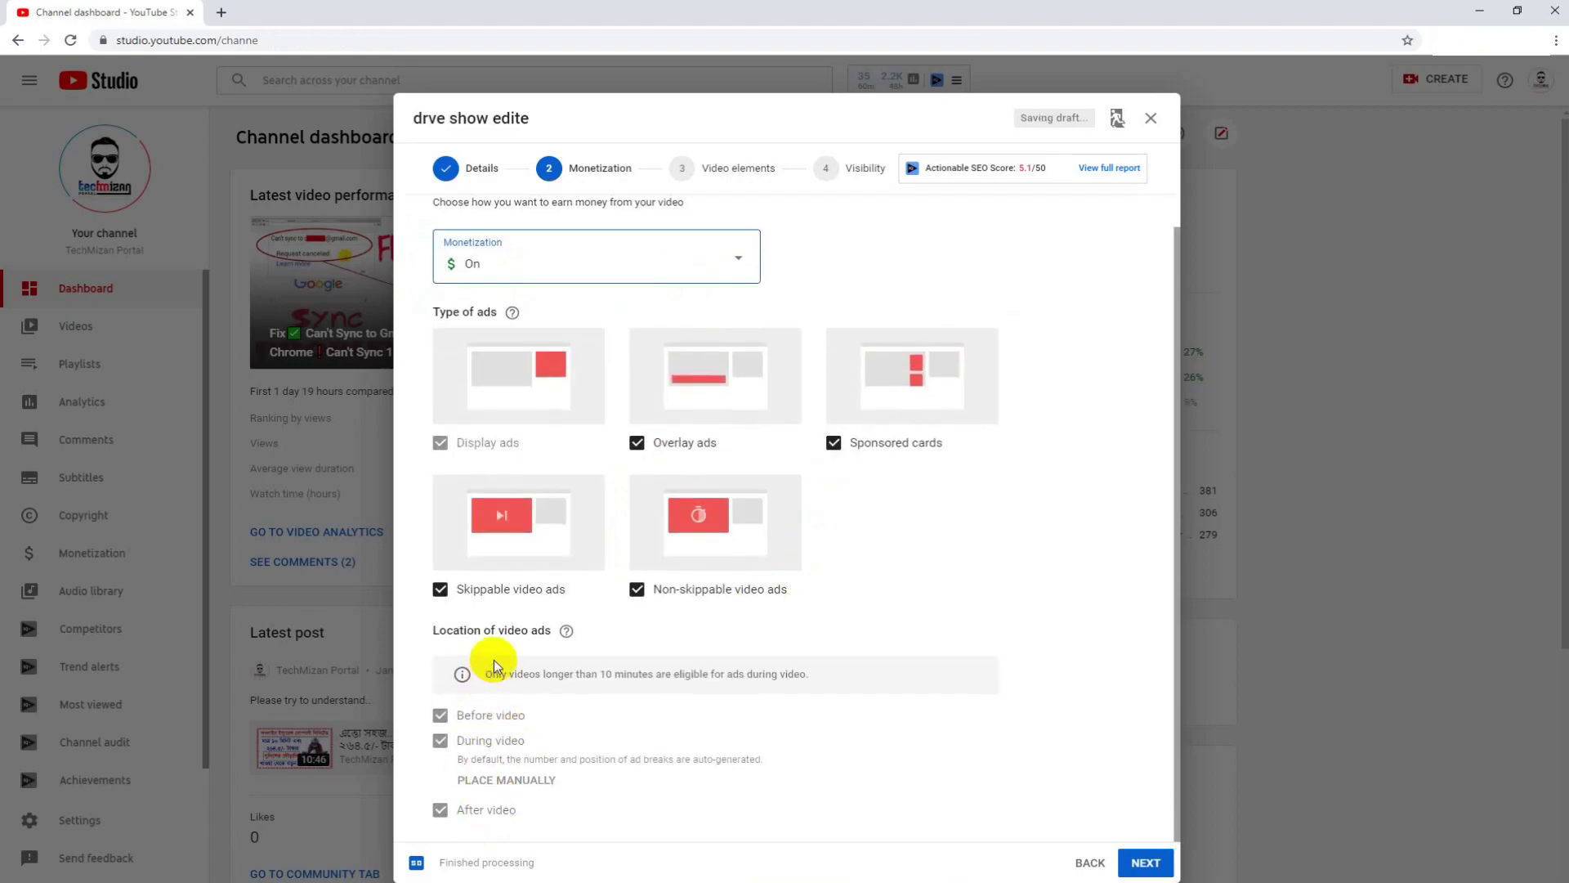
scroll(830, 673, up, 1)
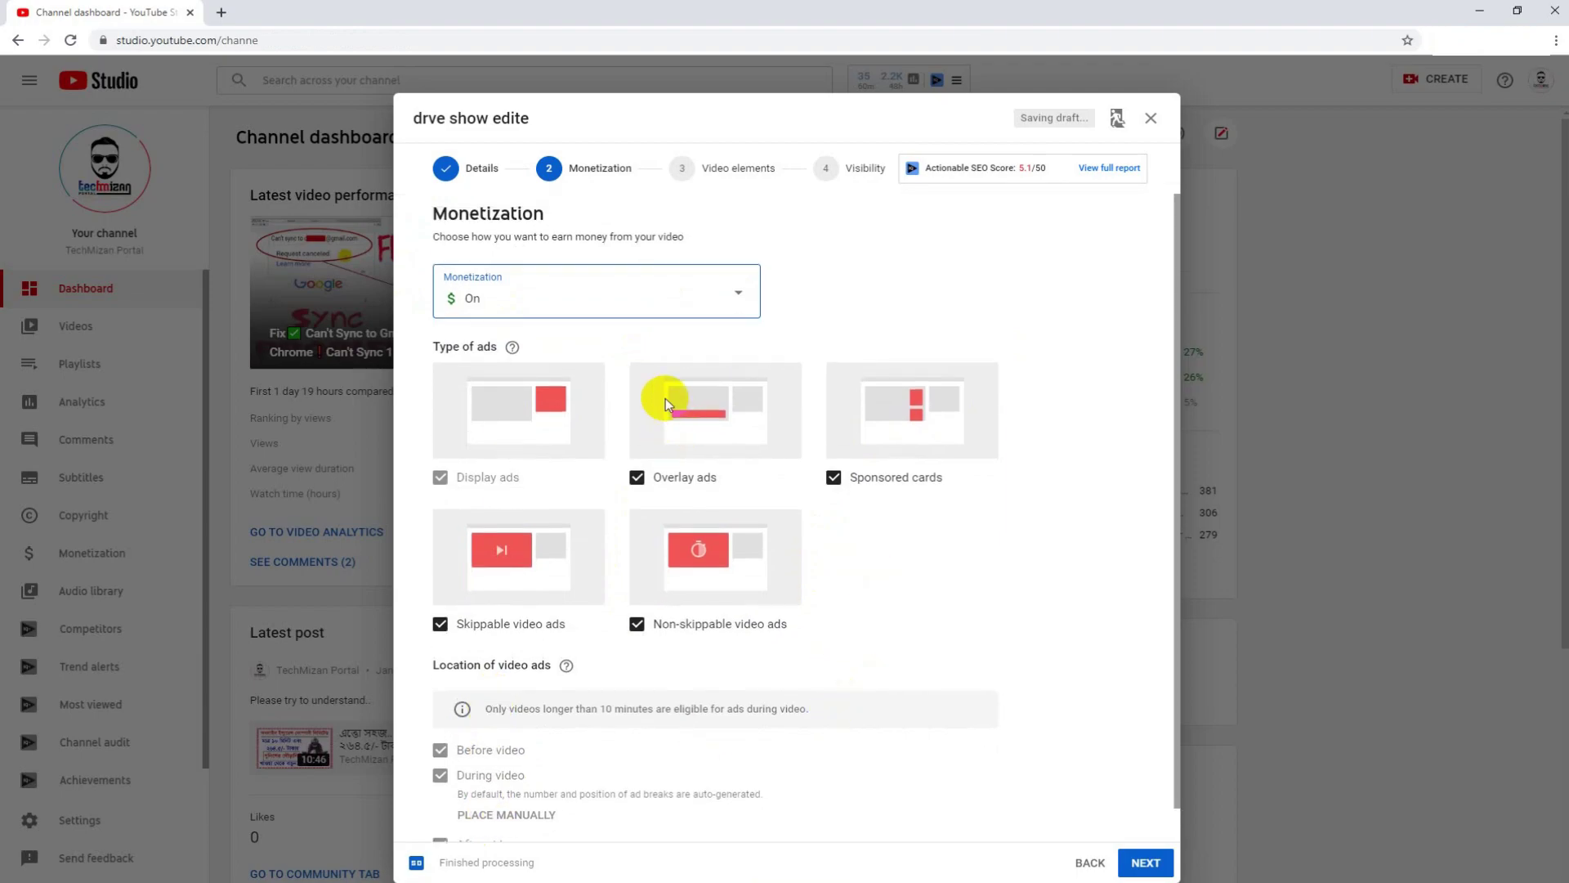
scroll(752, 594, down, 1)
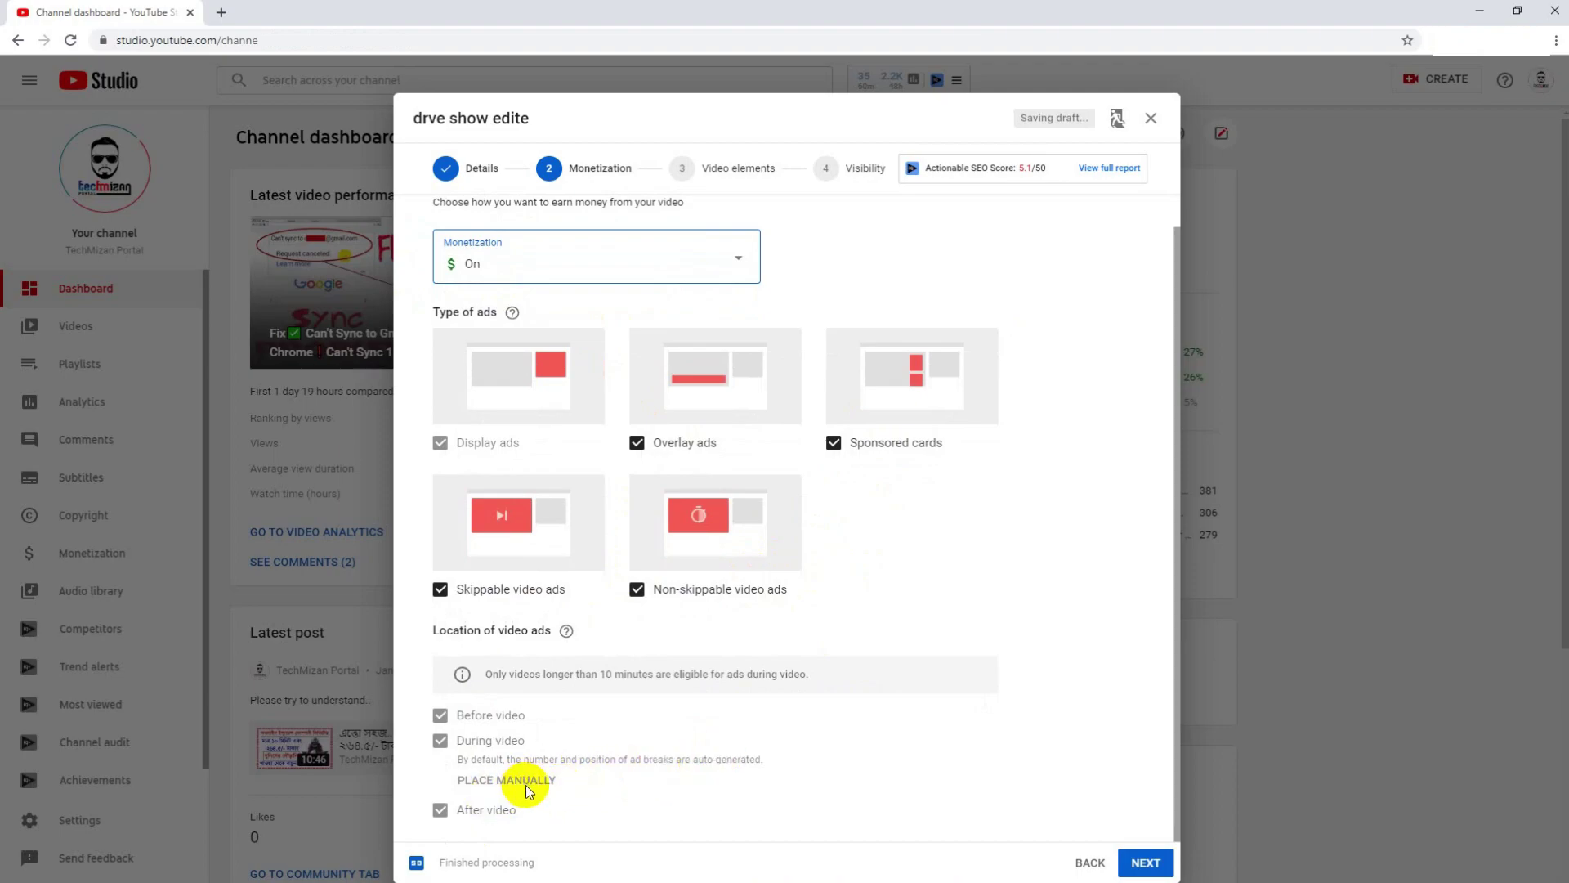
scroll(687, 490, up, 1)
scroll(572, 604, down, 1)
scroll(817, 621, up, 1)
scroll(805, 625, down, 1)
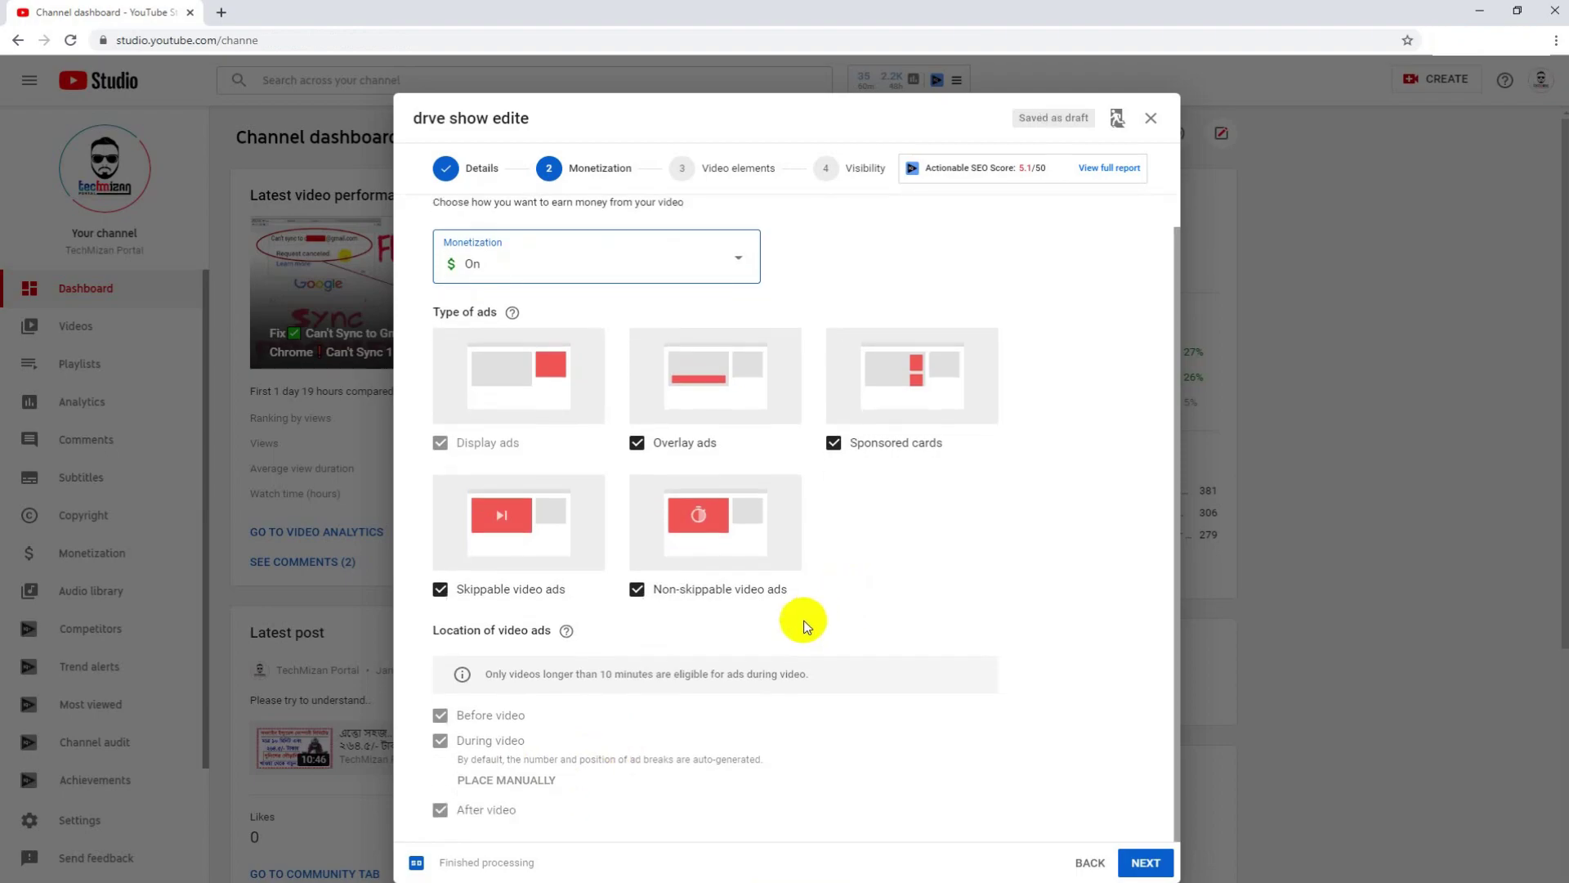
Continue to the video elements and add an end screen imported from the latest video
click(1135, 868)
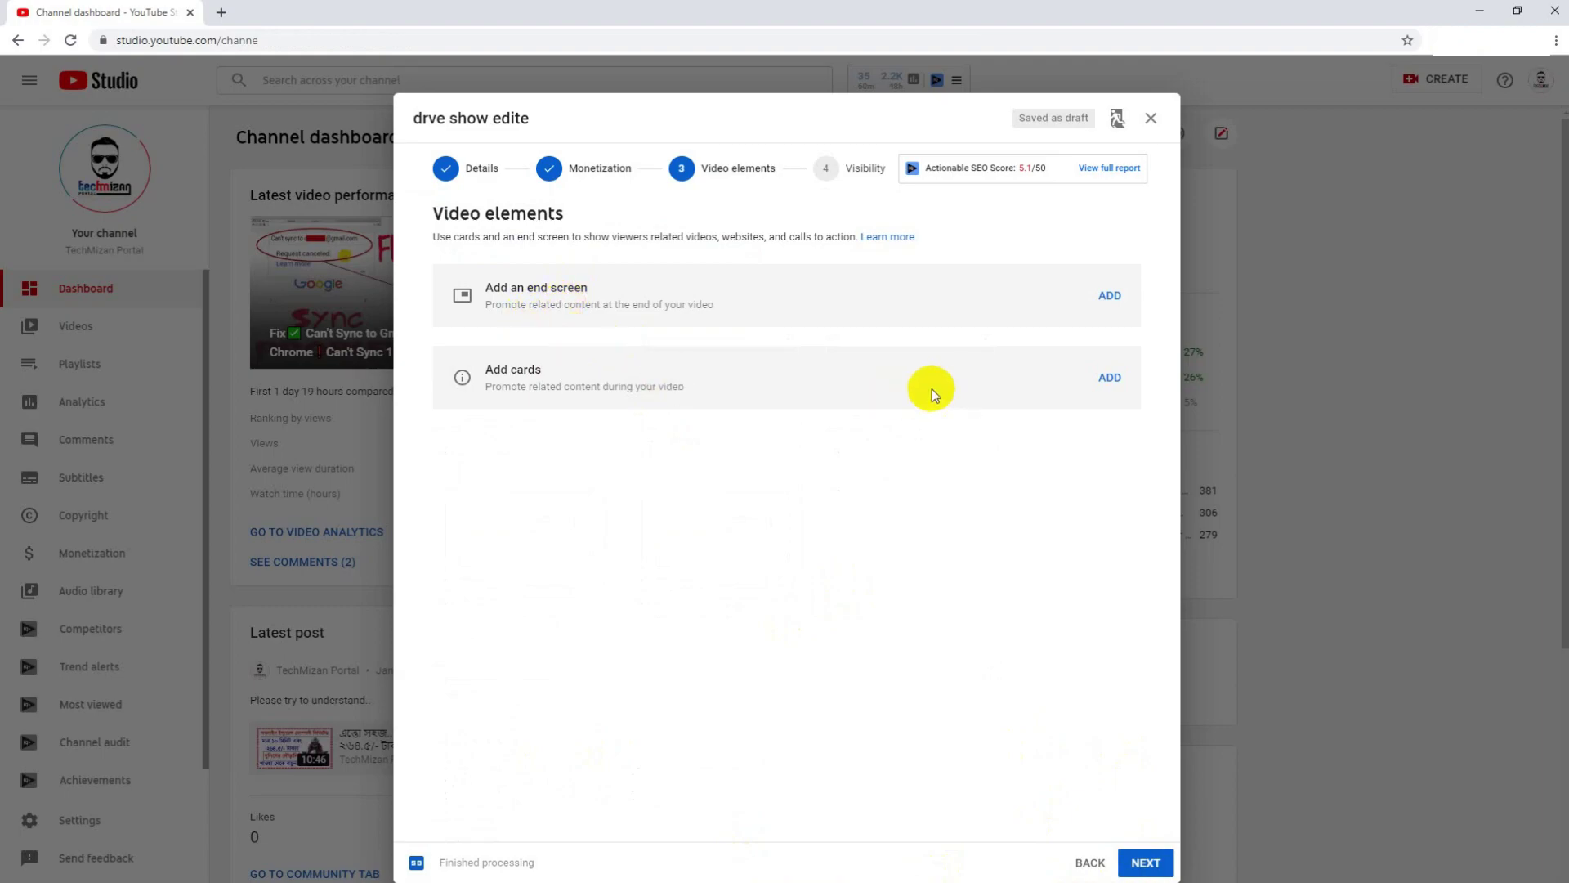
click(1112, 299)
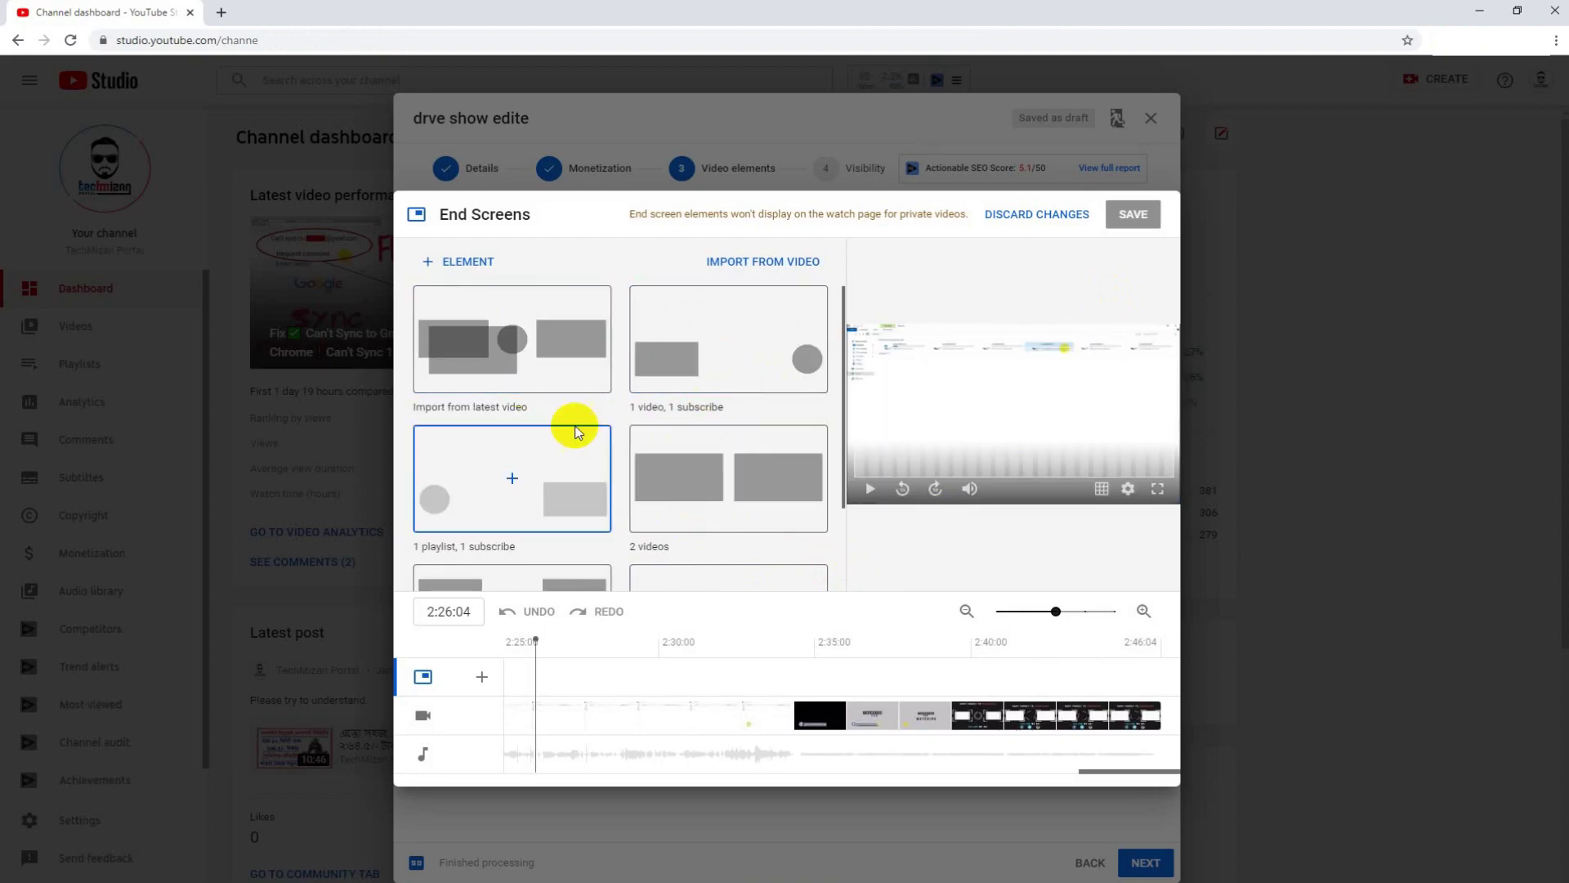
click(513, 343)
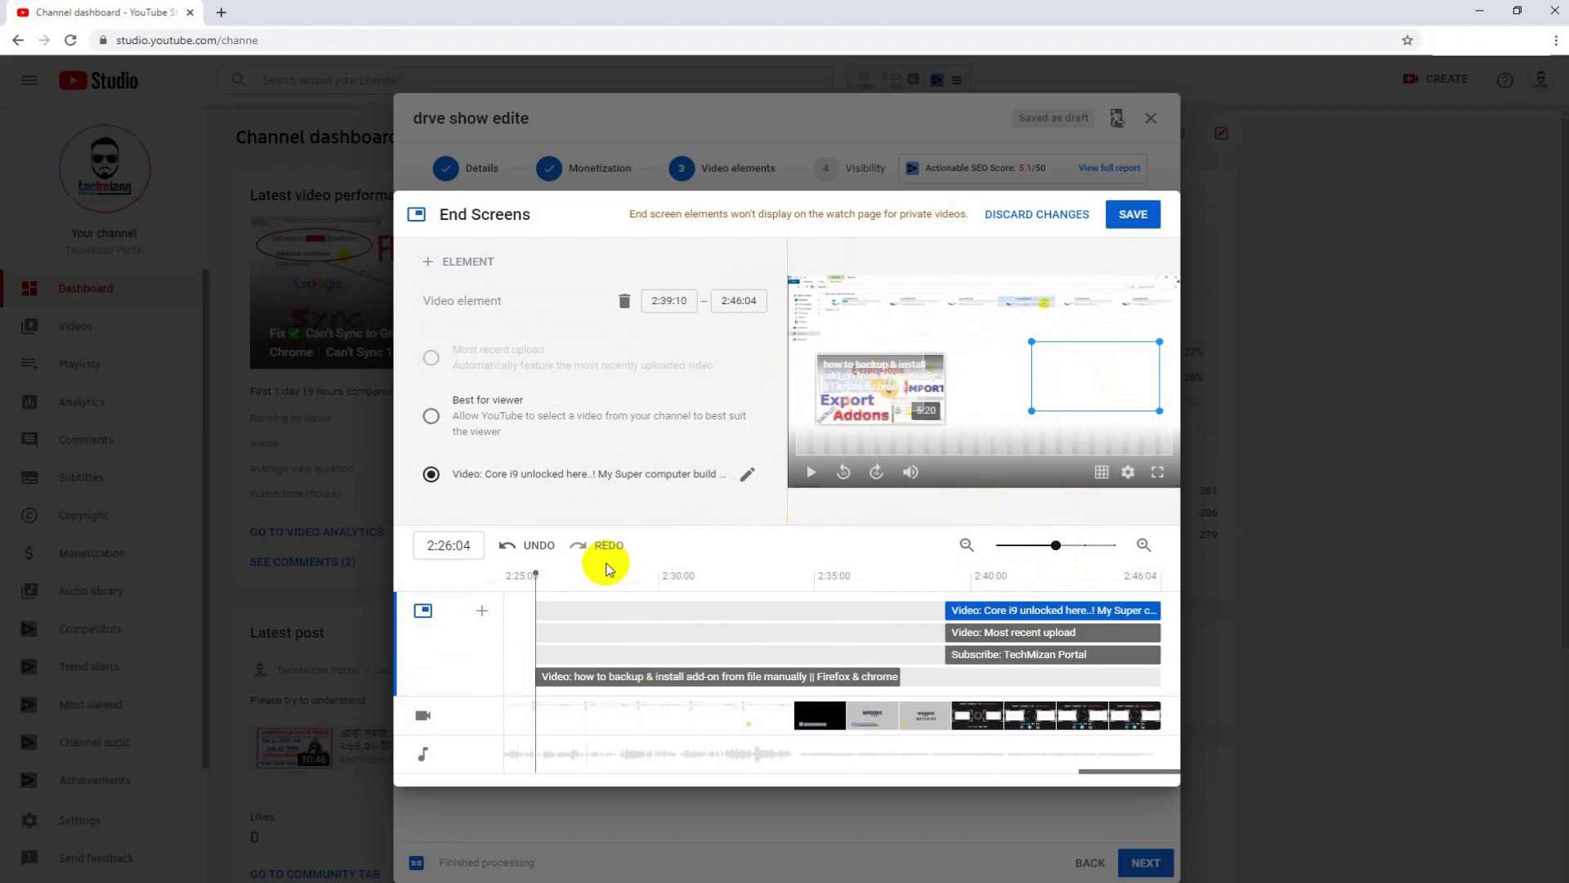
Enlarge the Core i9 and most recent upload video elements to fill their frames in the end screen background
drag(535, 575, 953, 595)
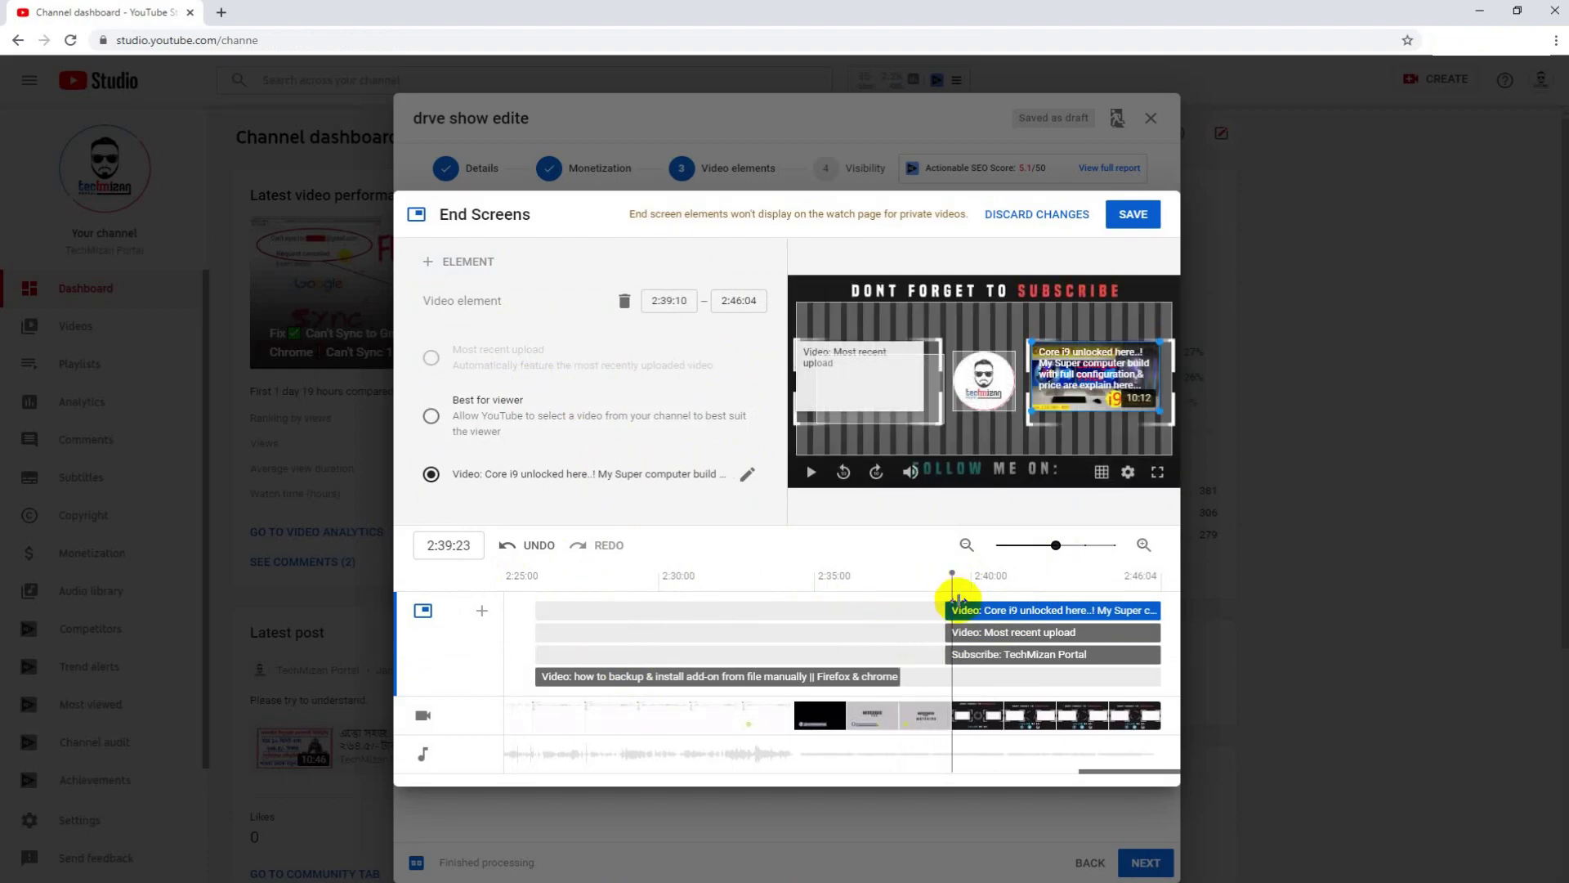
click(1009, 613)
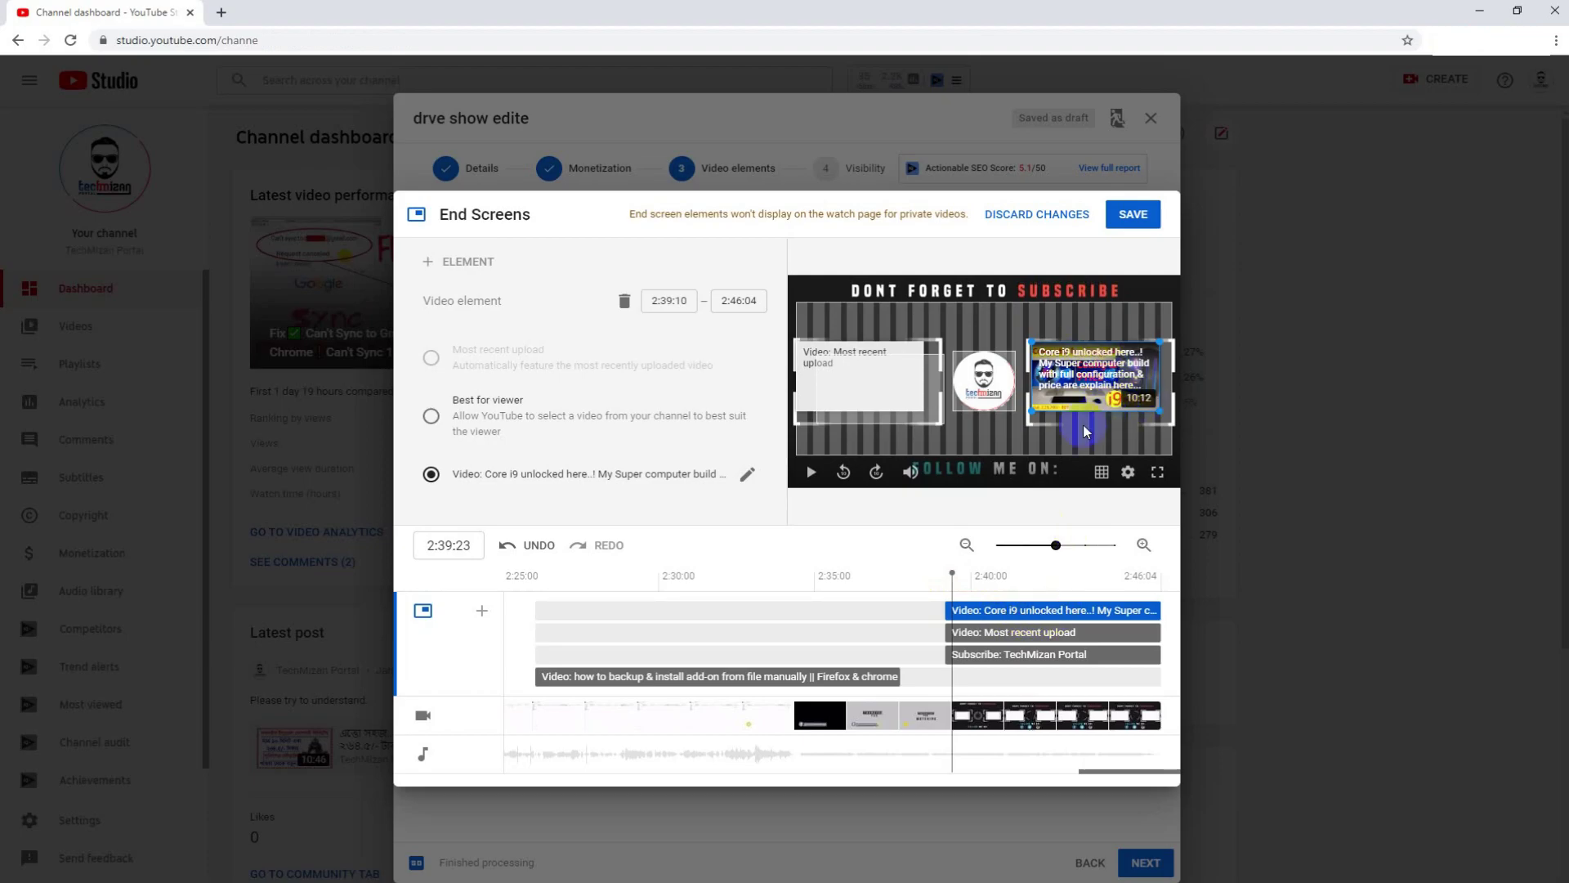
drag(1159, 413, 1173, 427)
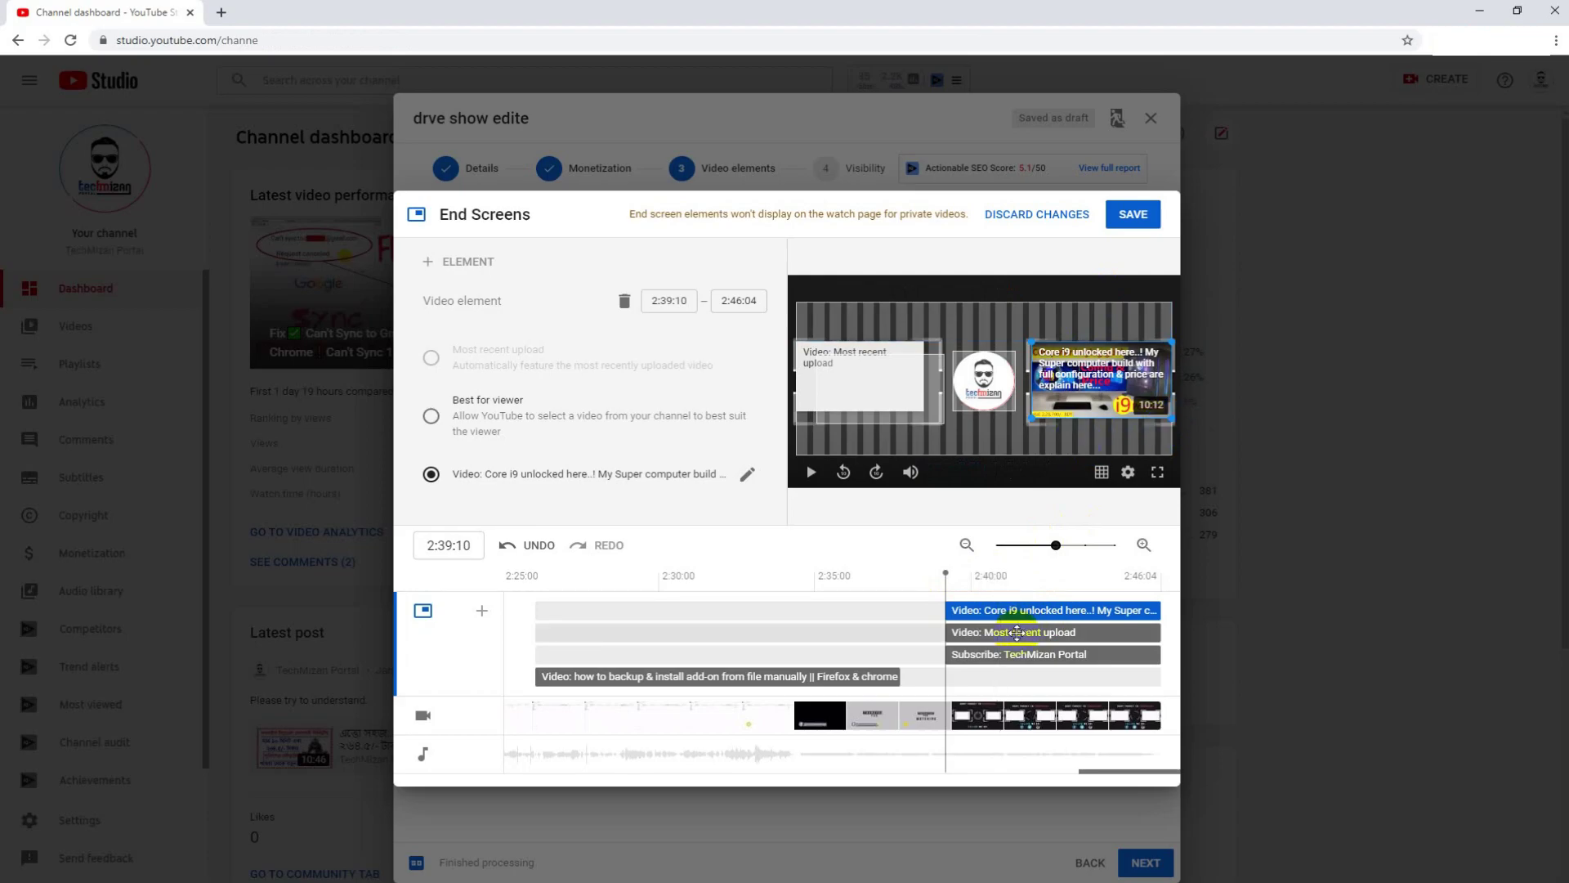
click(845, 380)
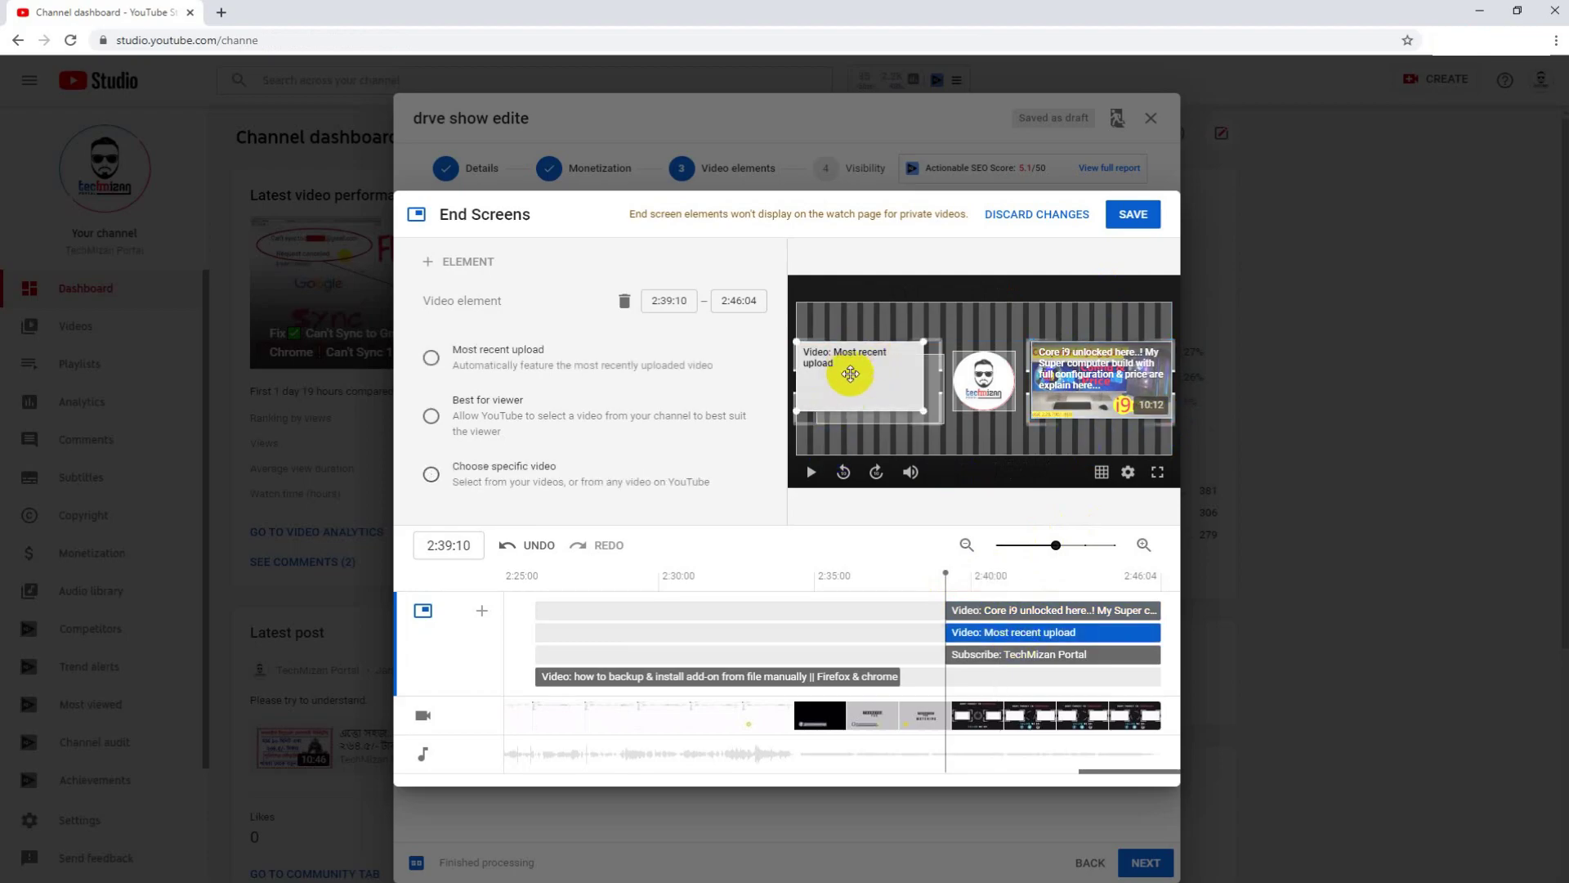
drag(924, 414, 934, 420)
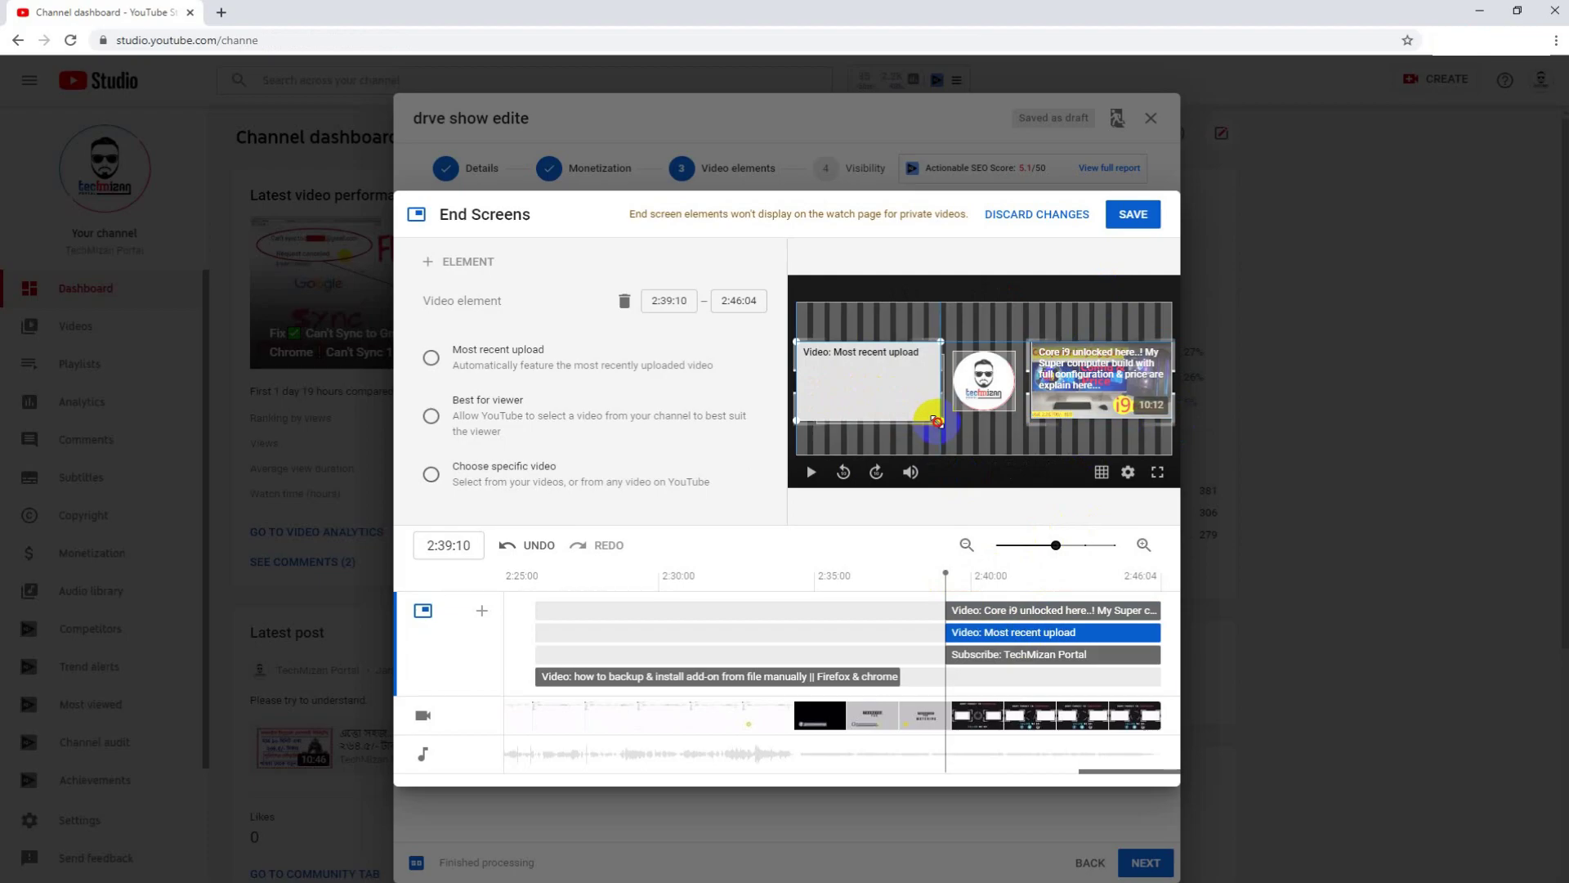
Replace the add-on backup video in the earliest end screen element with the "FB copyright strike" video
click(1012, 655)
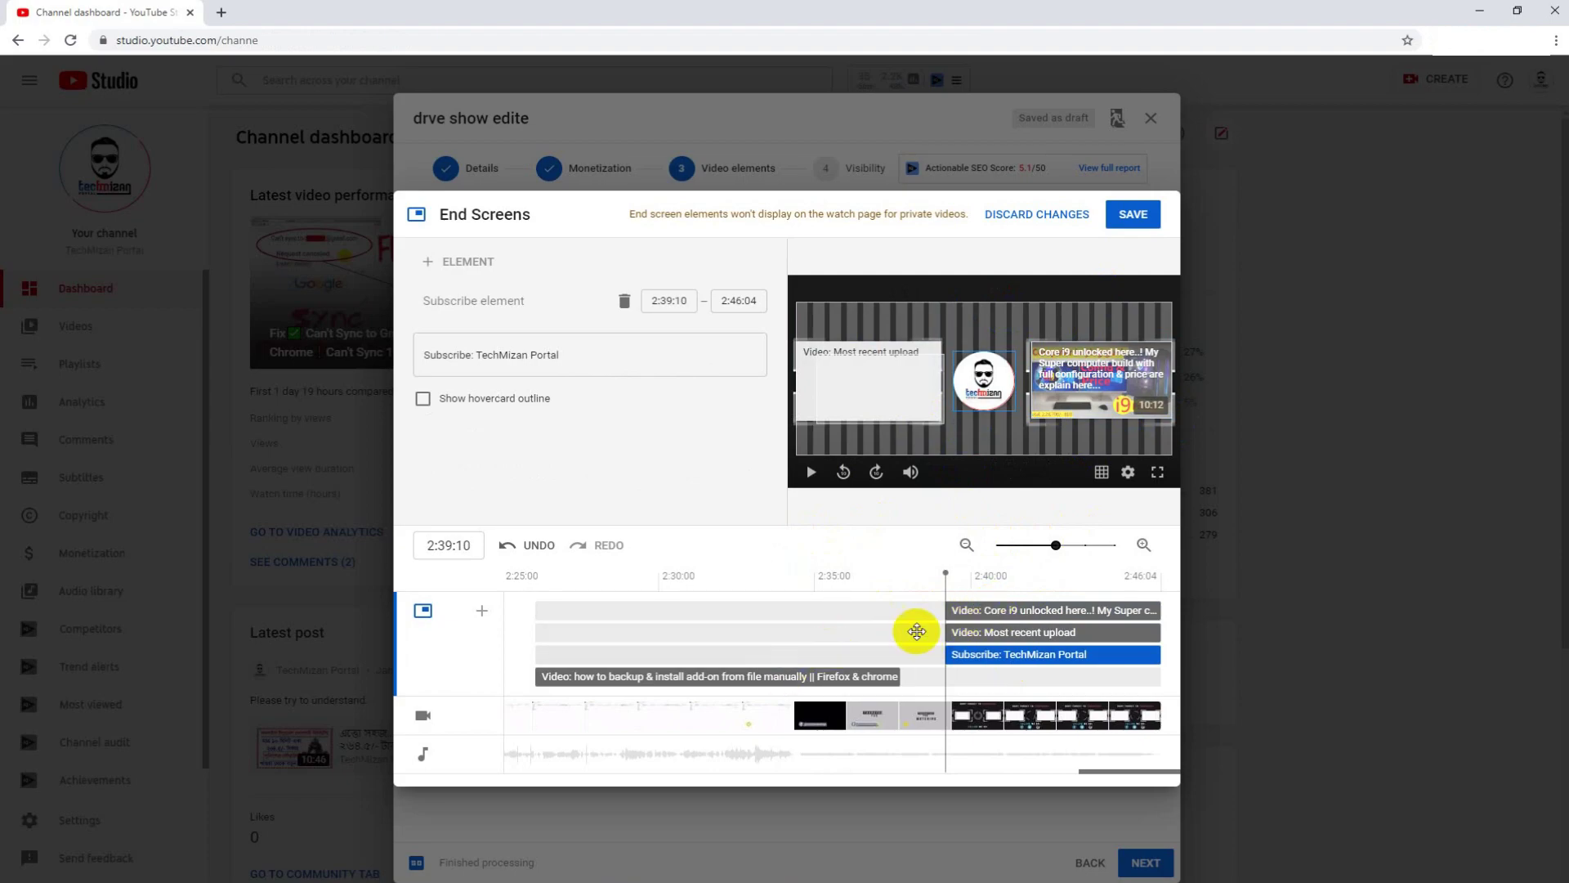
click(763, 675)
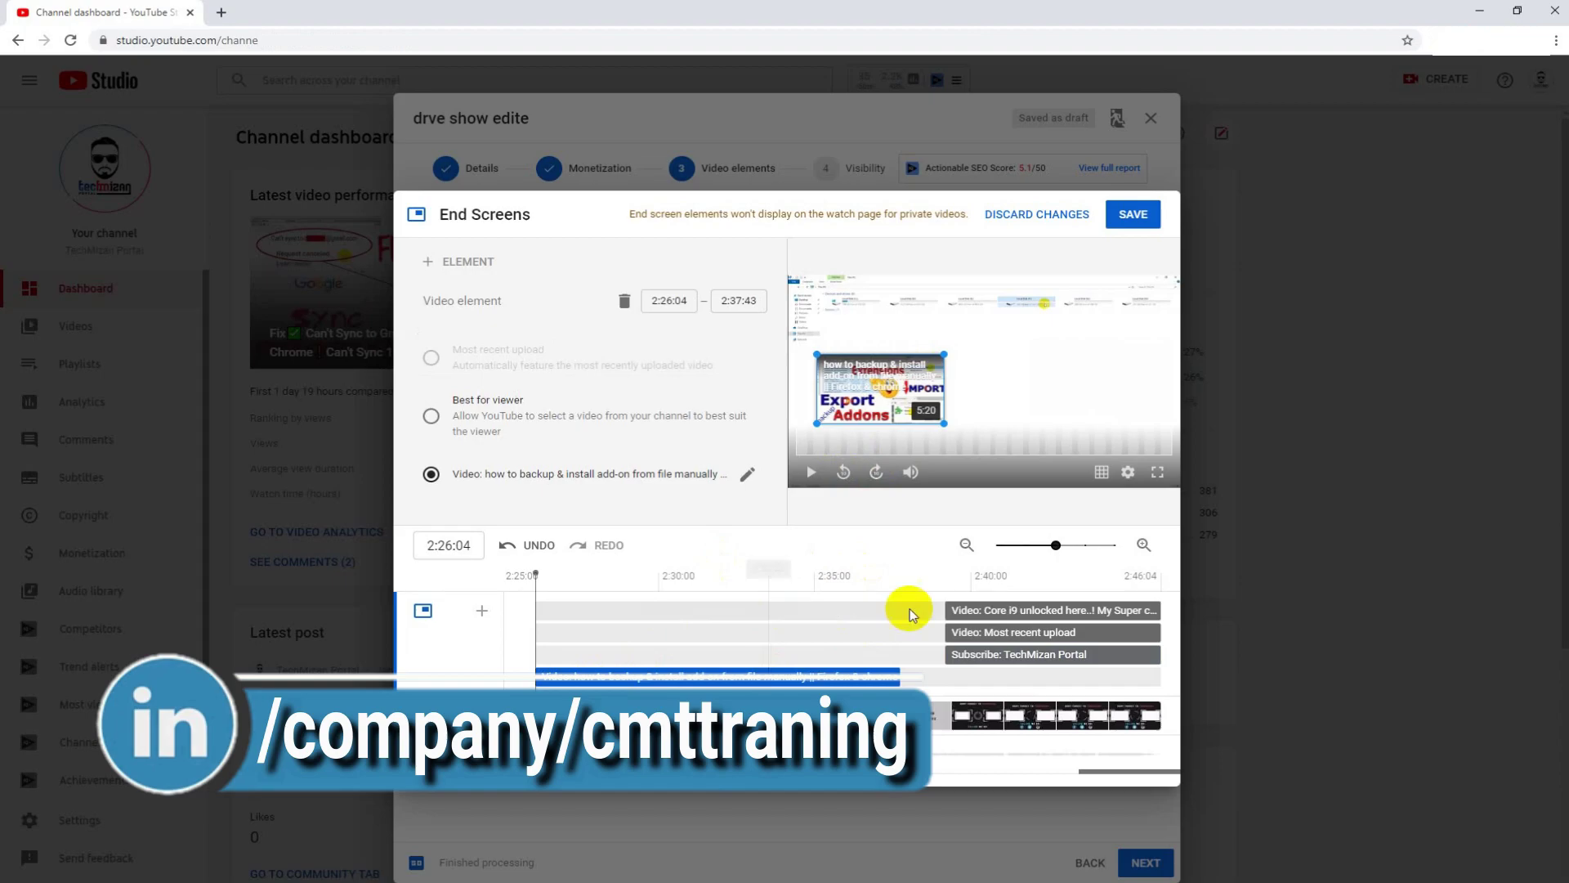
click(746, 474)
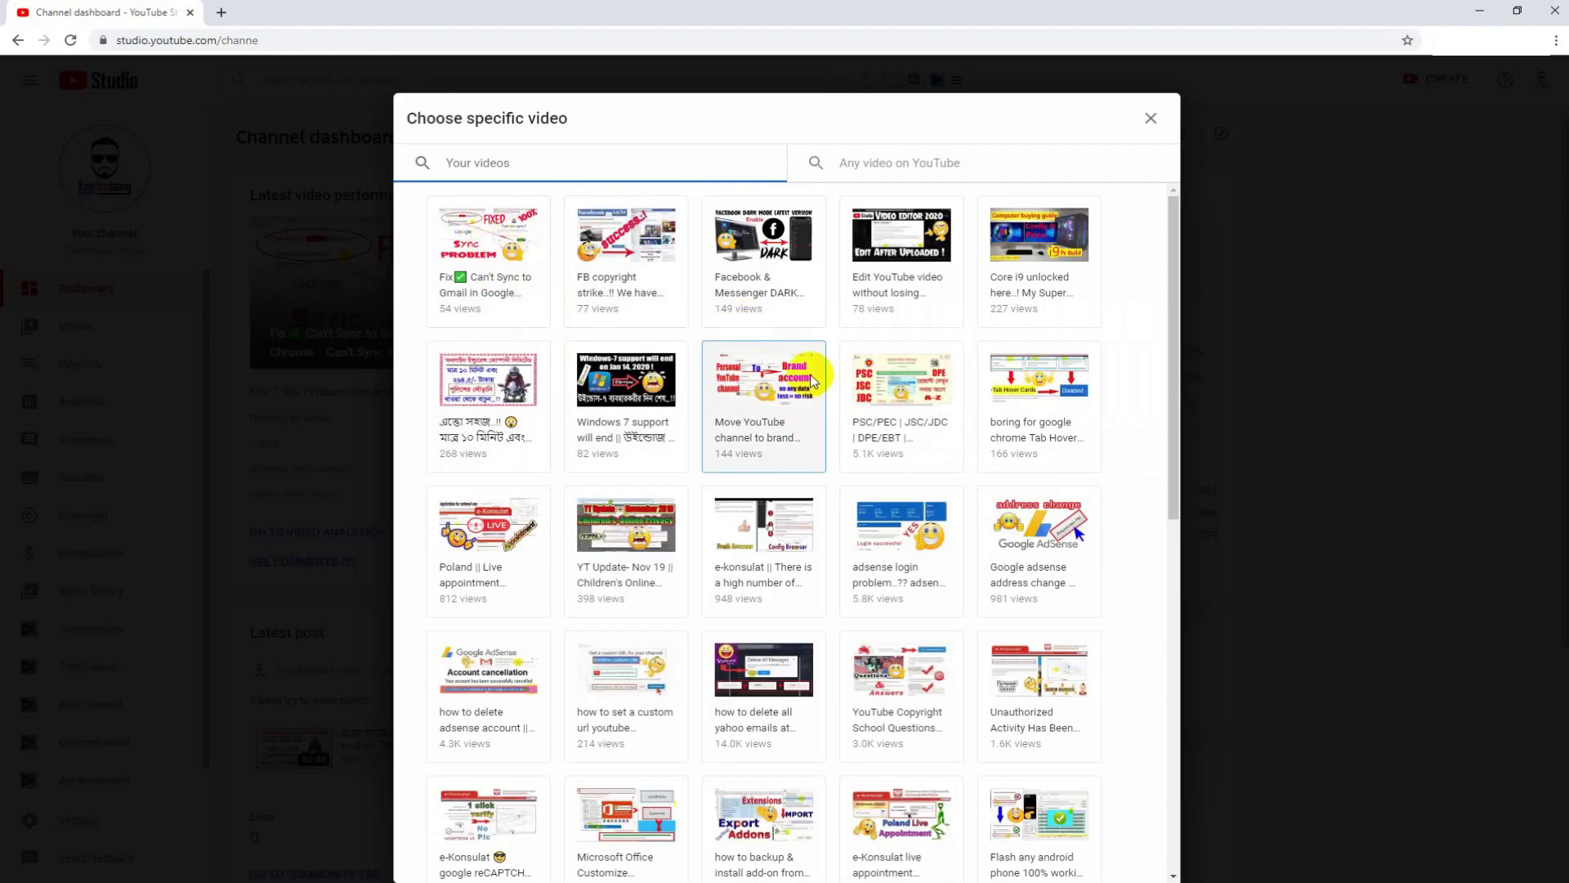
click(646, 235)
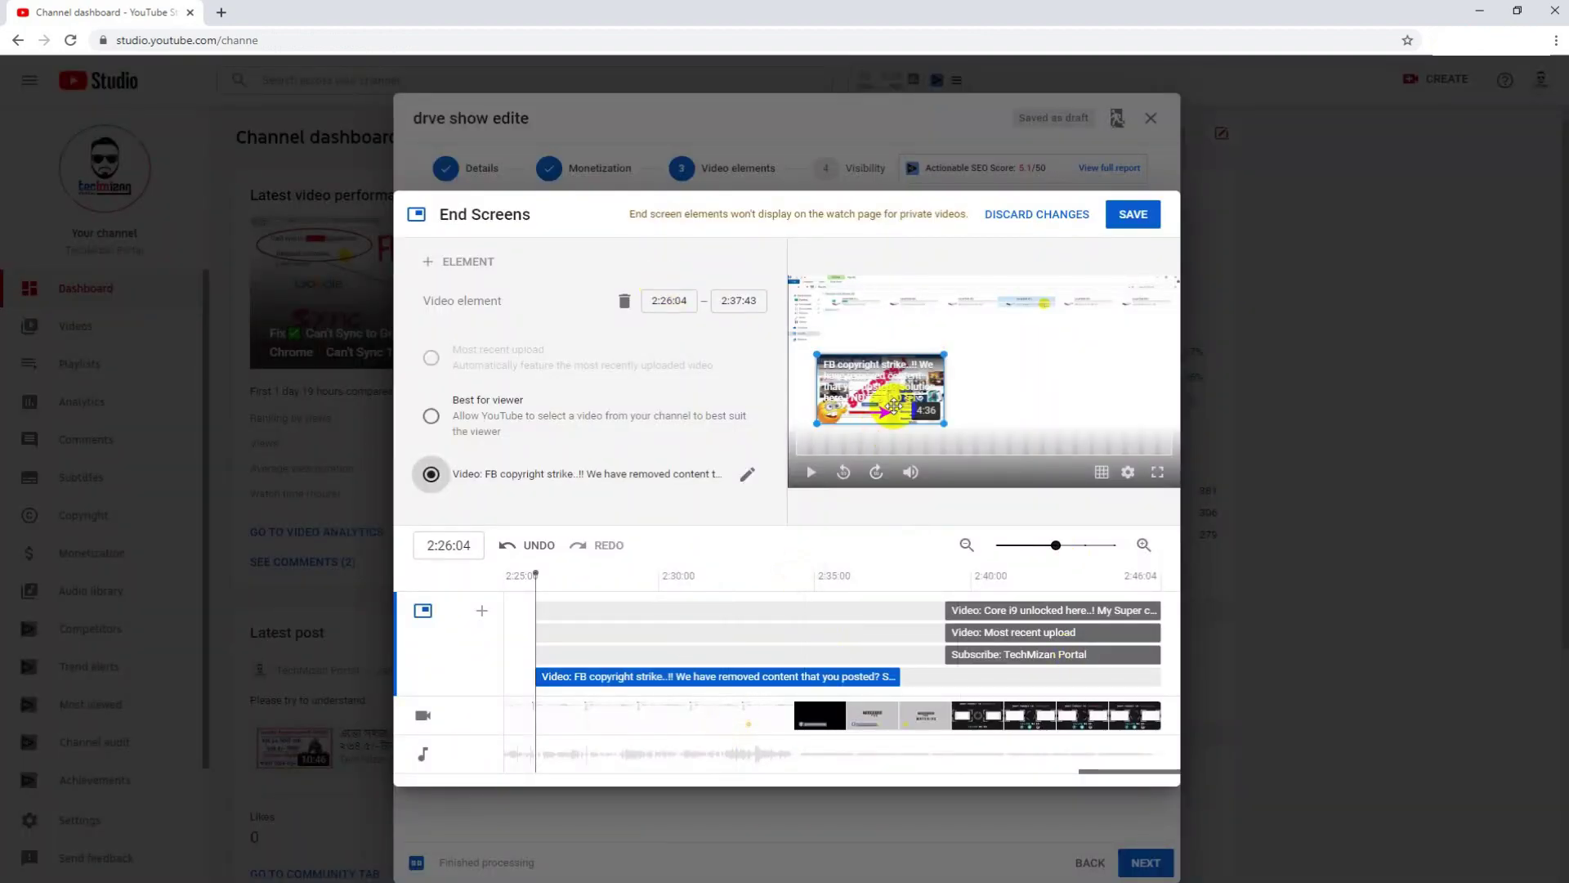
Enlarge the FB copyright strike video element, move it slightly upward in the preview and save the end screen
drag(945, 420, 997, 451)
drag(898, 380, 912, 360)
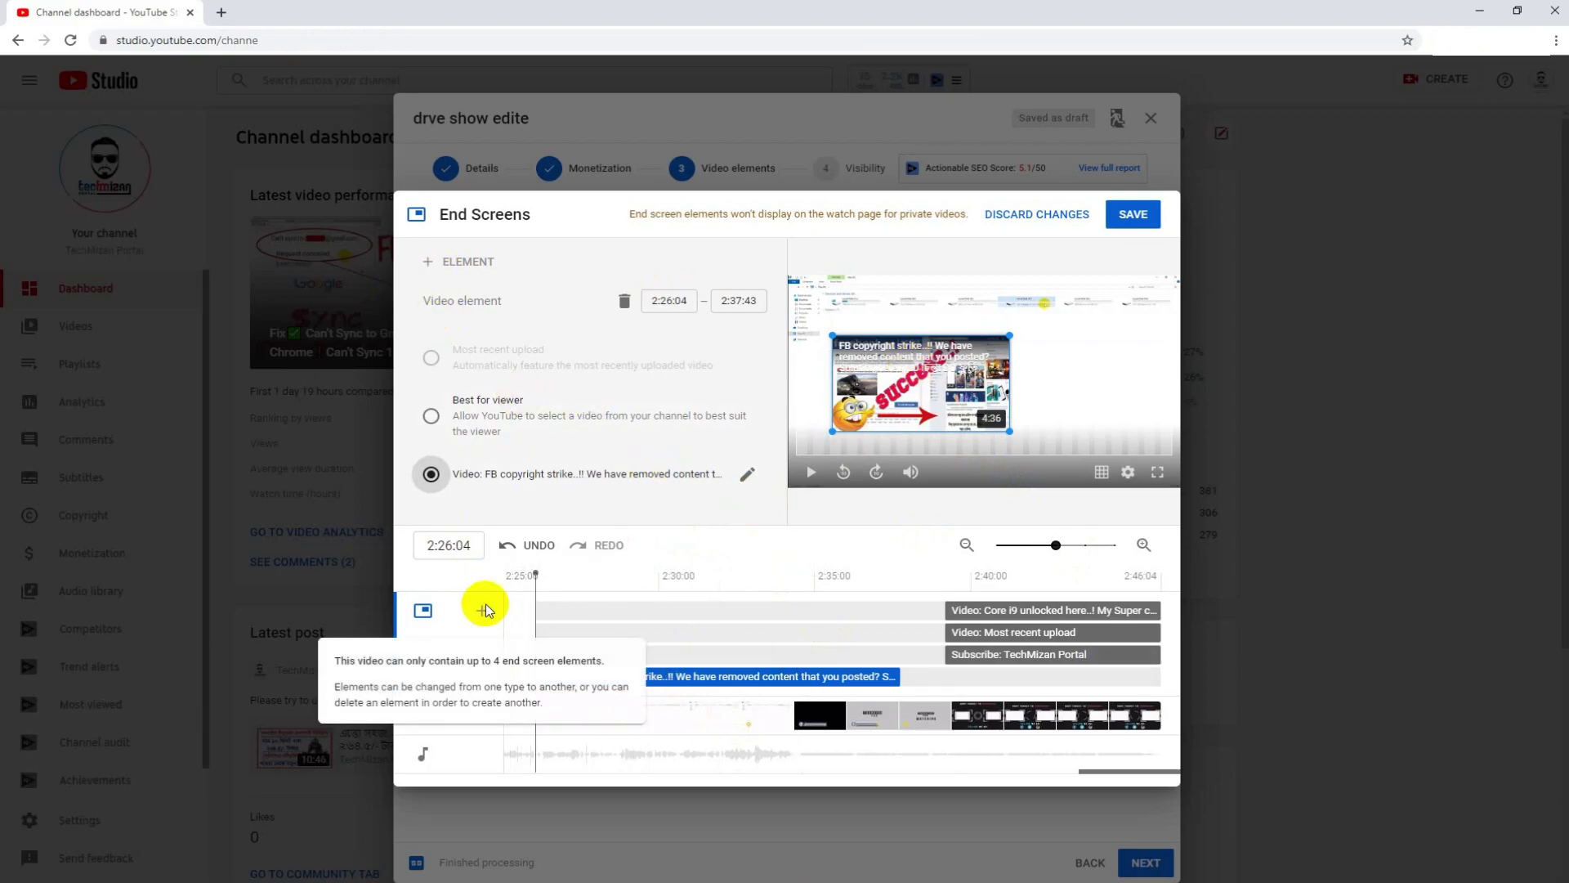
mouse_move(432, 265)
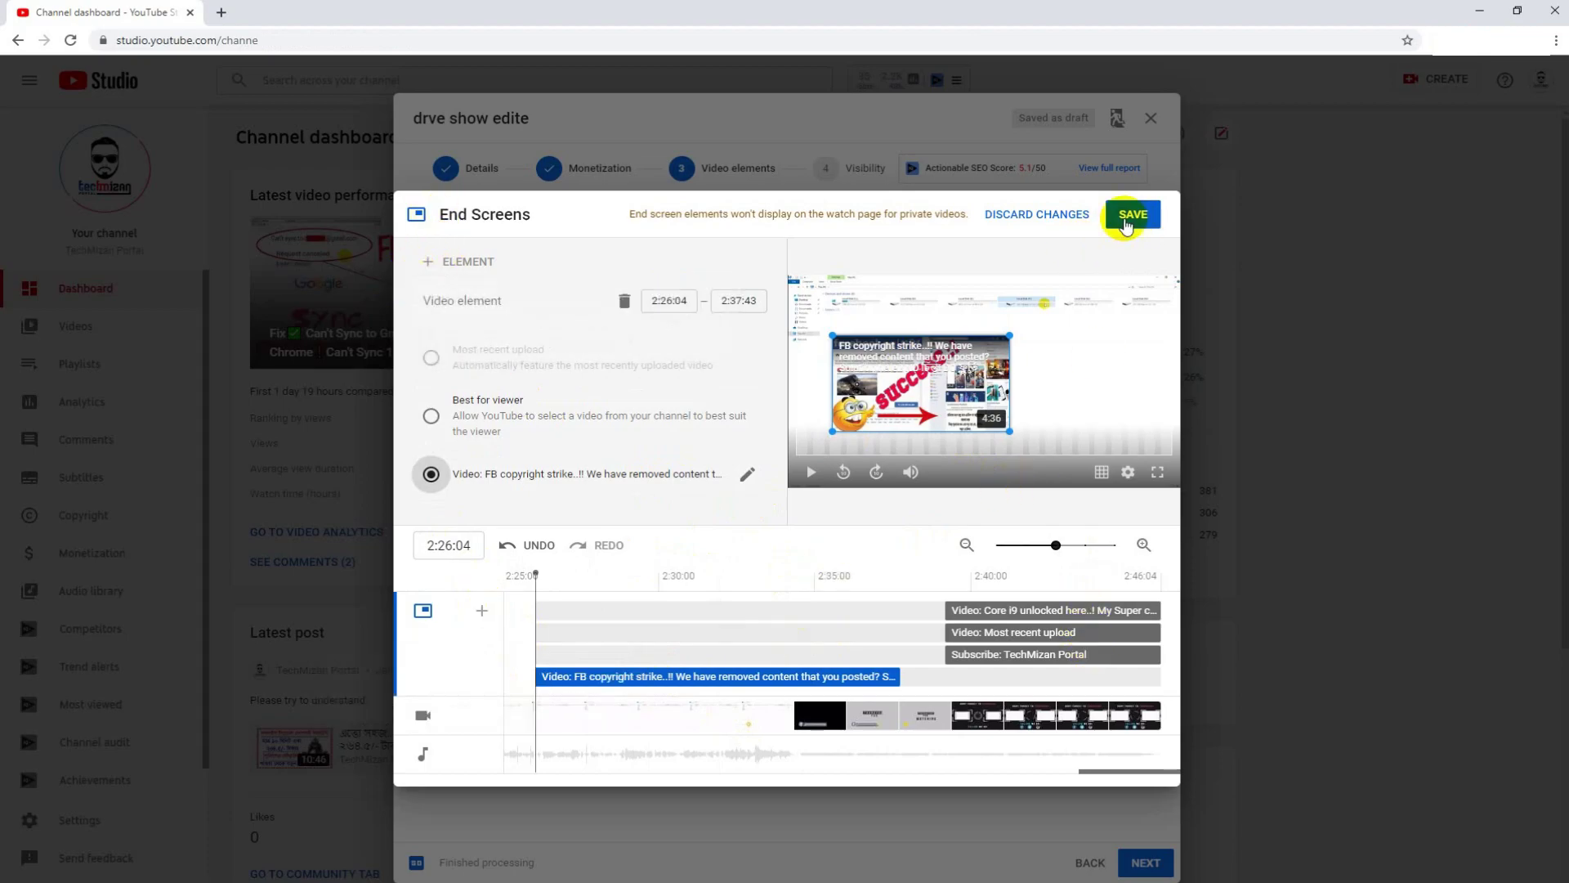
click(1128, 215)
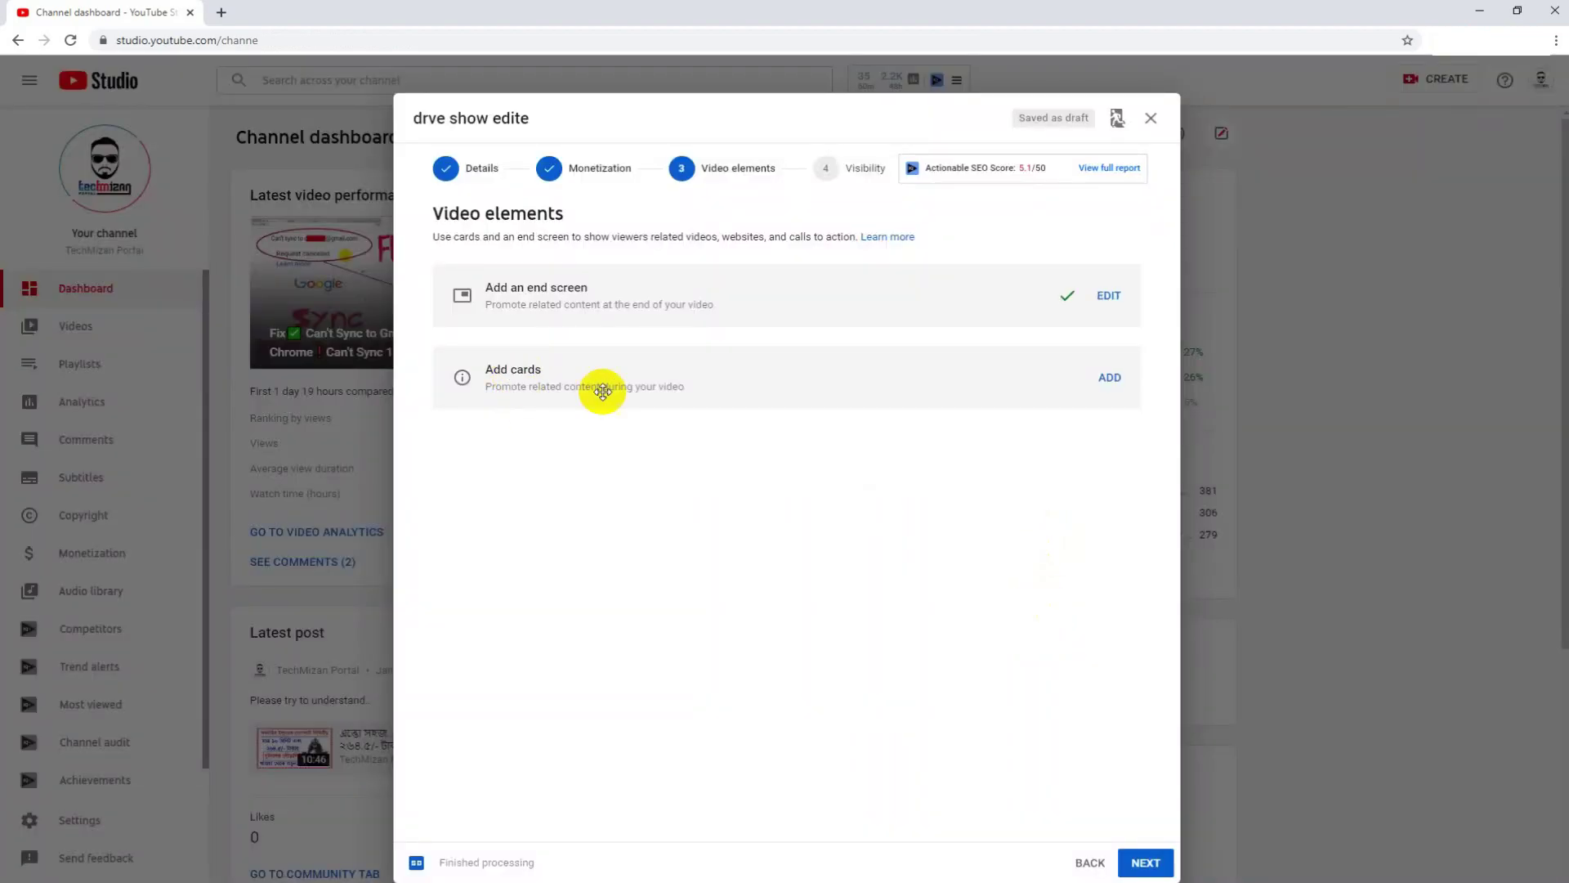
Start adding cards to the video and create a video card at 0:32 for "Can't Sync to Gmail in Google Chrome"
click(1113, 377)
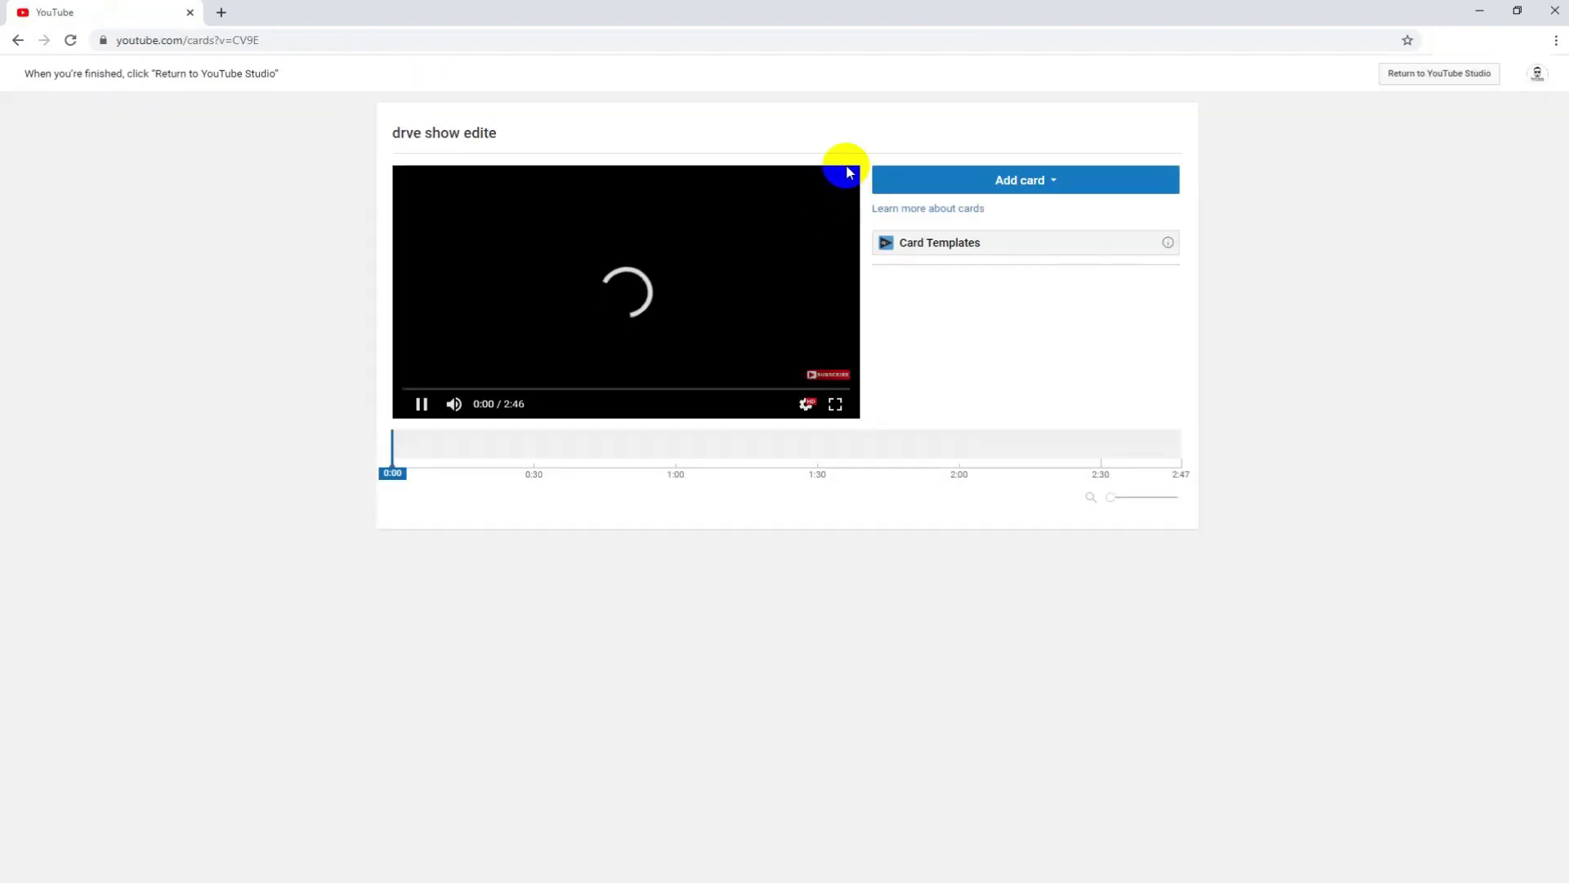
click(421, 403)
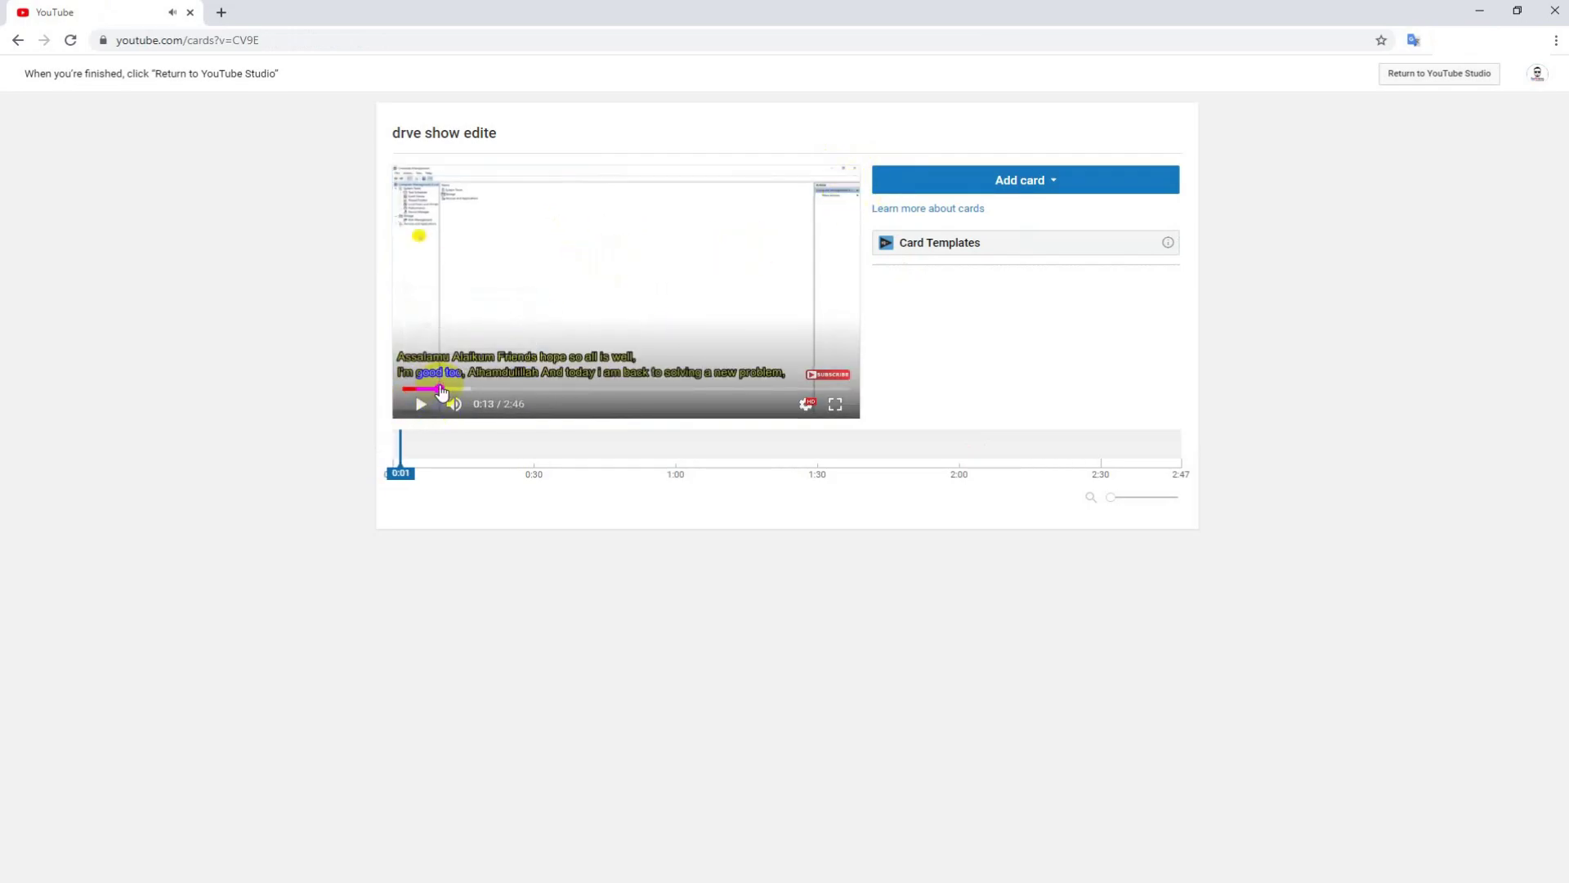
click(439, 389)
mouse_move(455, 389)
mouse_down()
mouse_move(602, 386)
mouse_move(491, 391)
mouse_up()
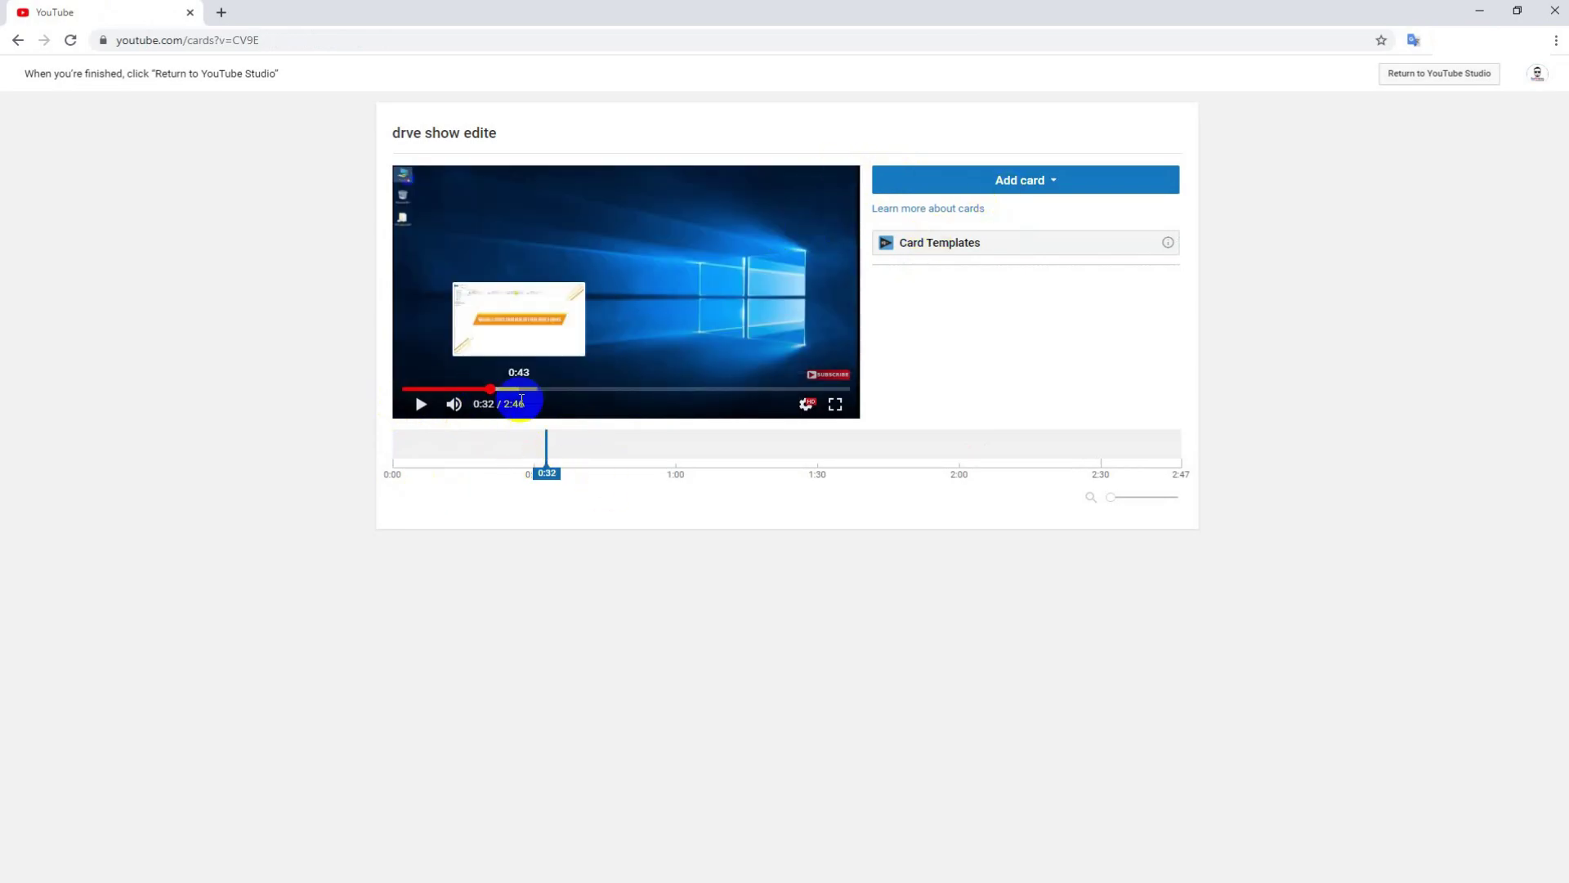
click(1063, 186)
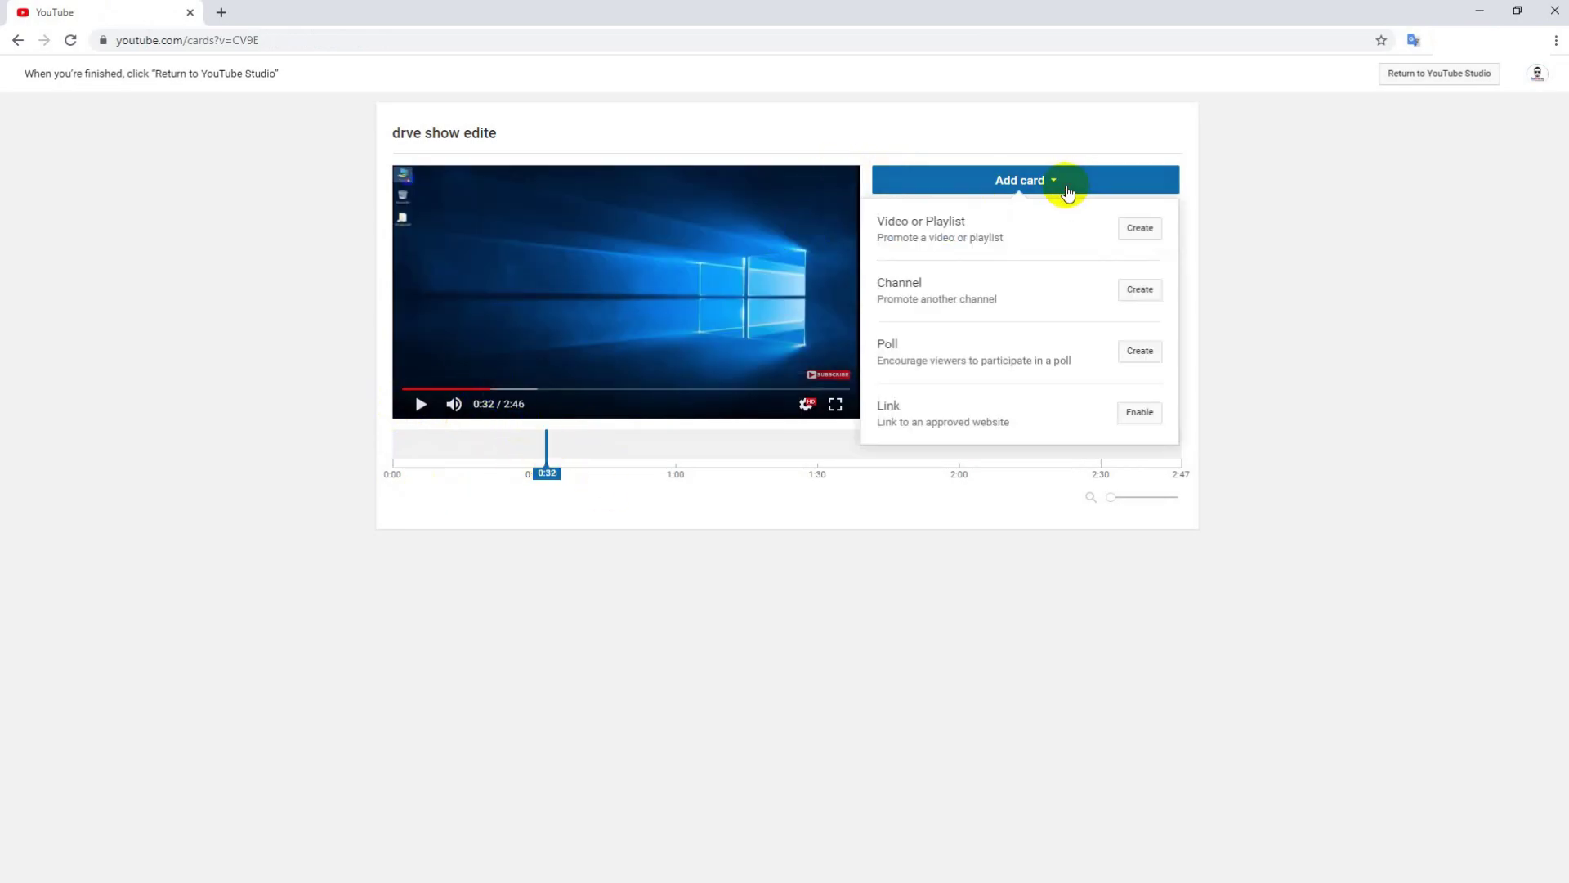
click(1132, 227)
click(613, 478)
click(973, 665)
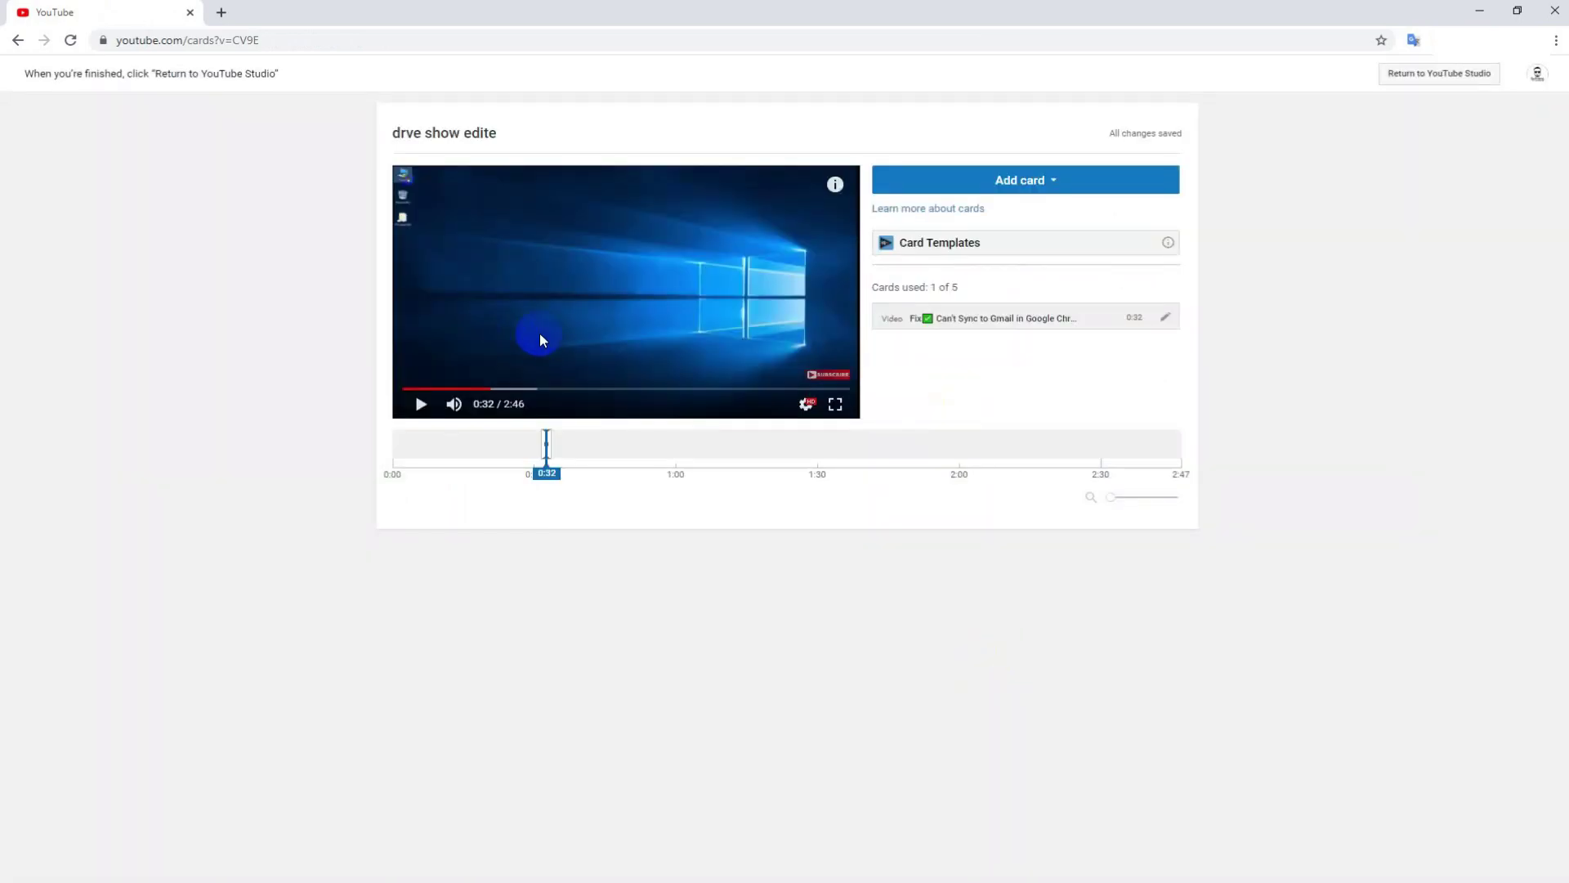
Add a video card at 1:00 that links to the "FB copyright strike" upload
click(565, 388)
click(1040, 185)
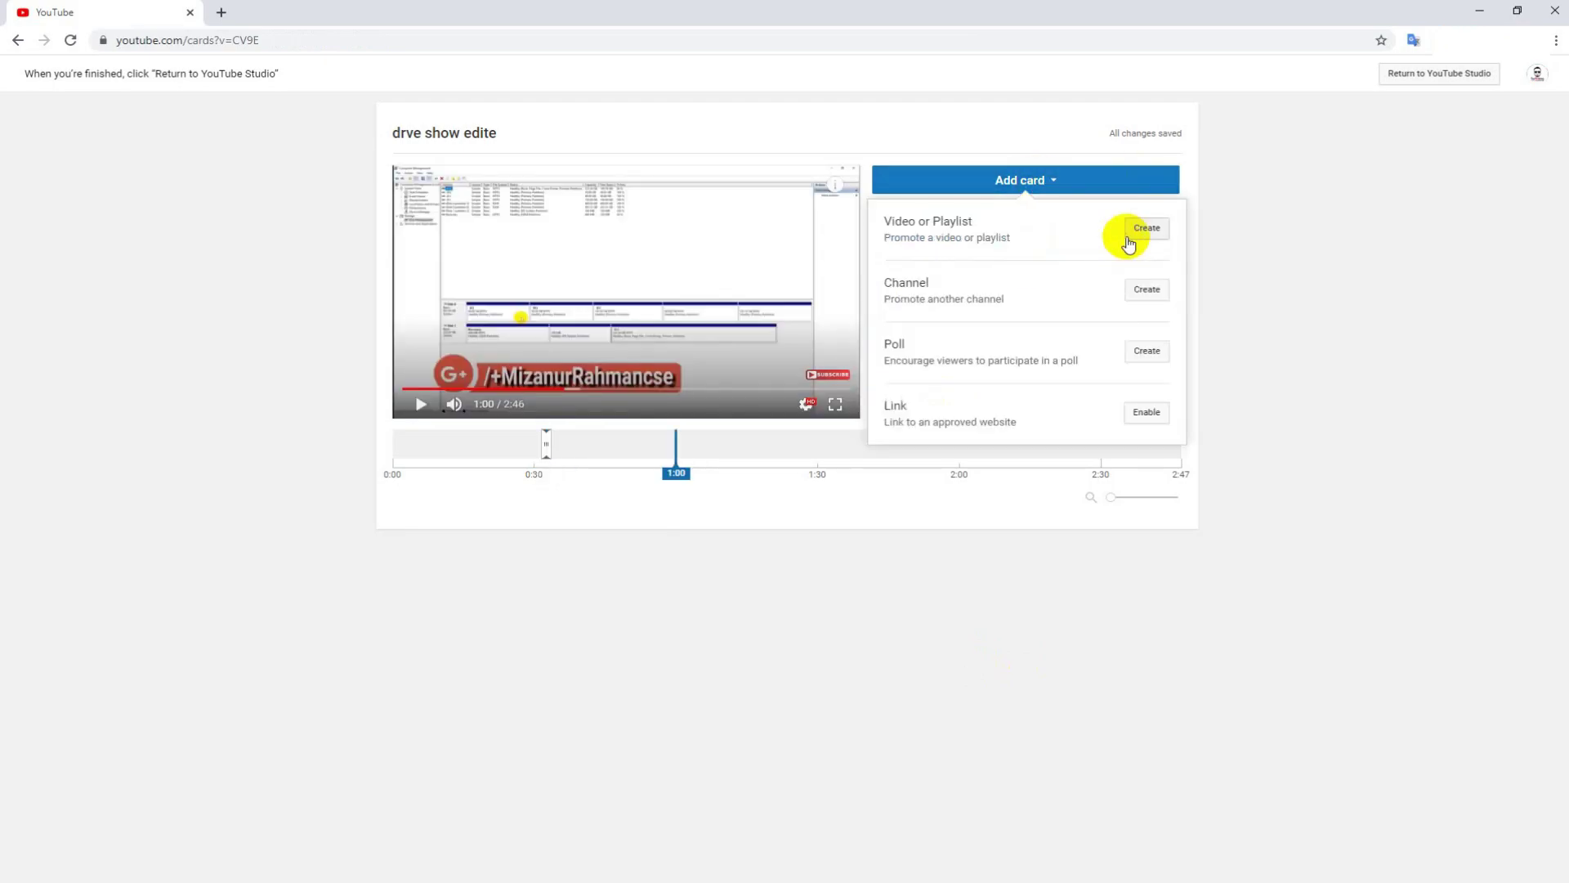
click(1145, 230)
click(779, 441)
click(960, 667)
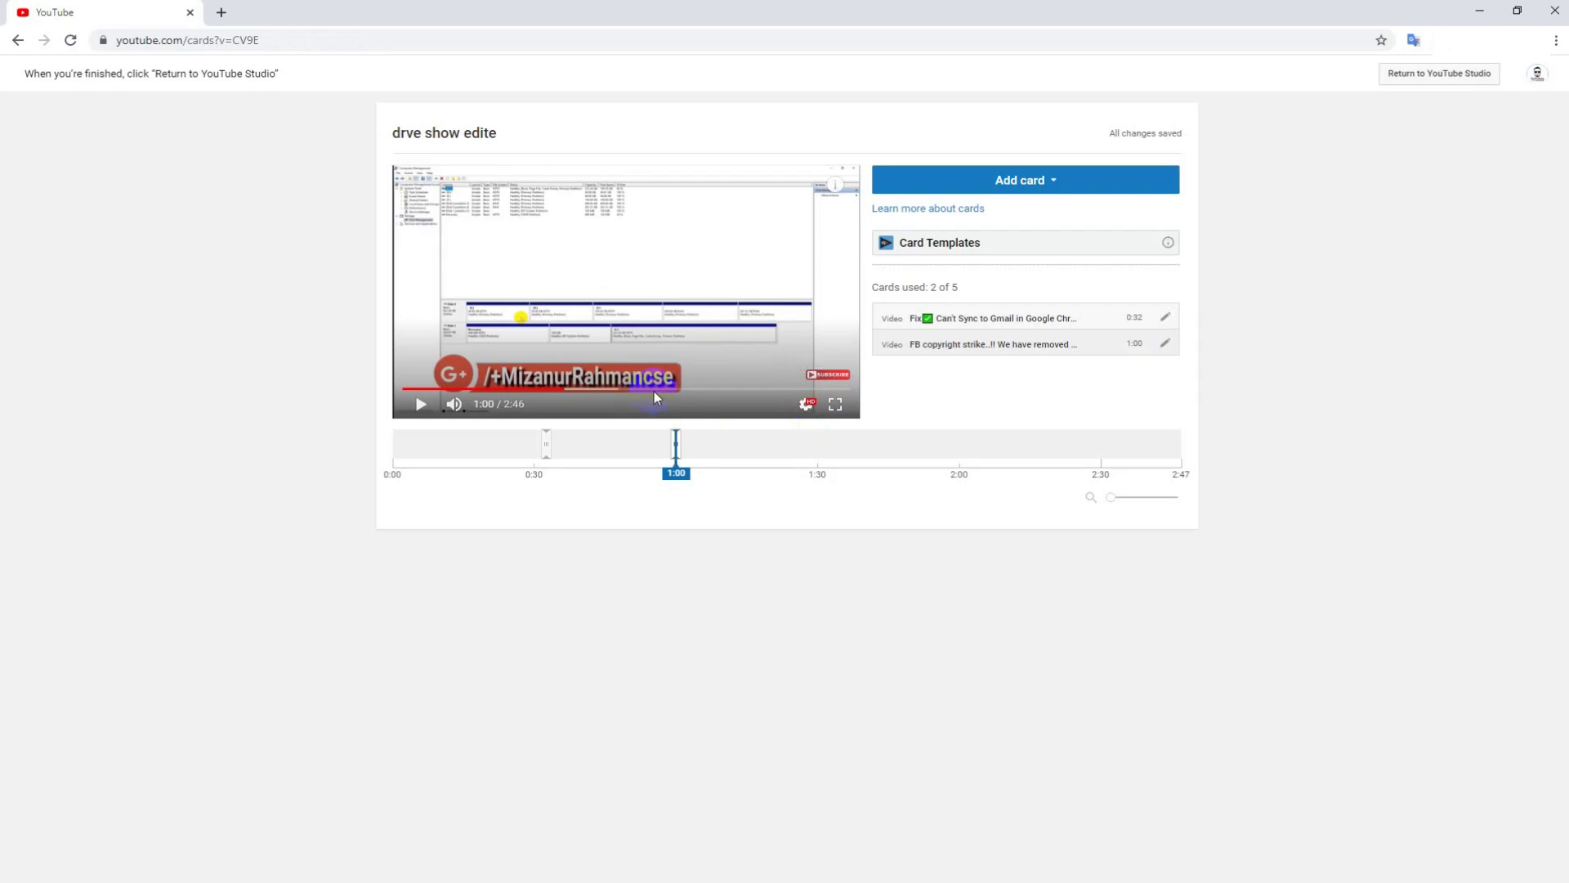
Add a video card at 1:35 that links to the "Facebook & Messenger DARK mode" upload
click(655, 390)
click(1066, 181)
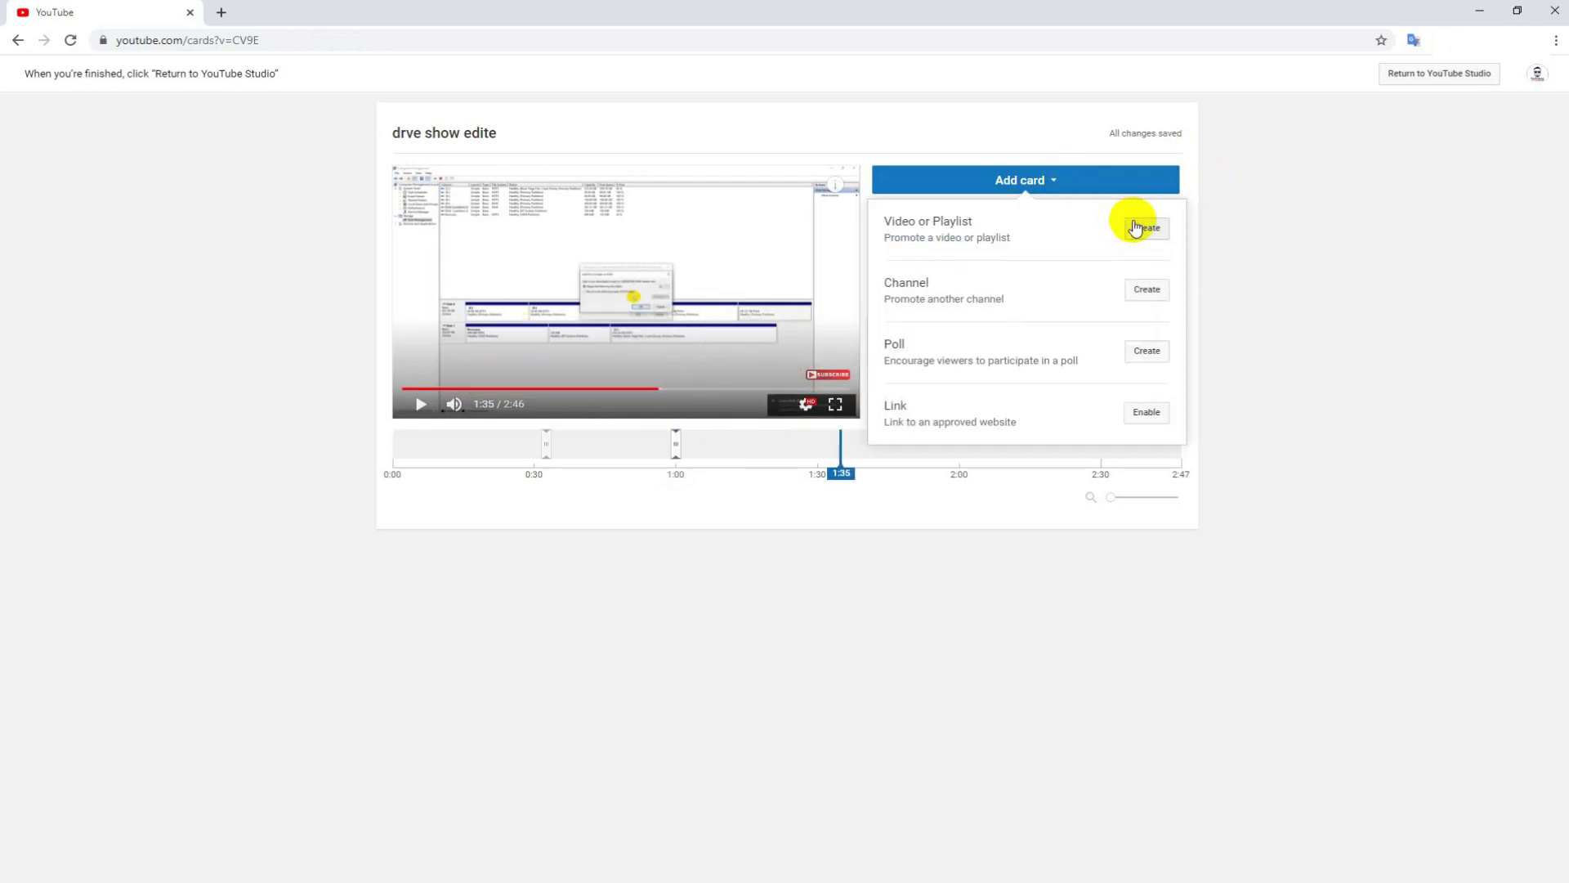
click(1135, 228)
click(918, 492)
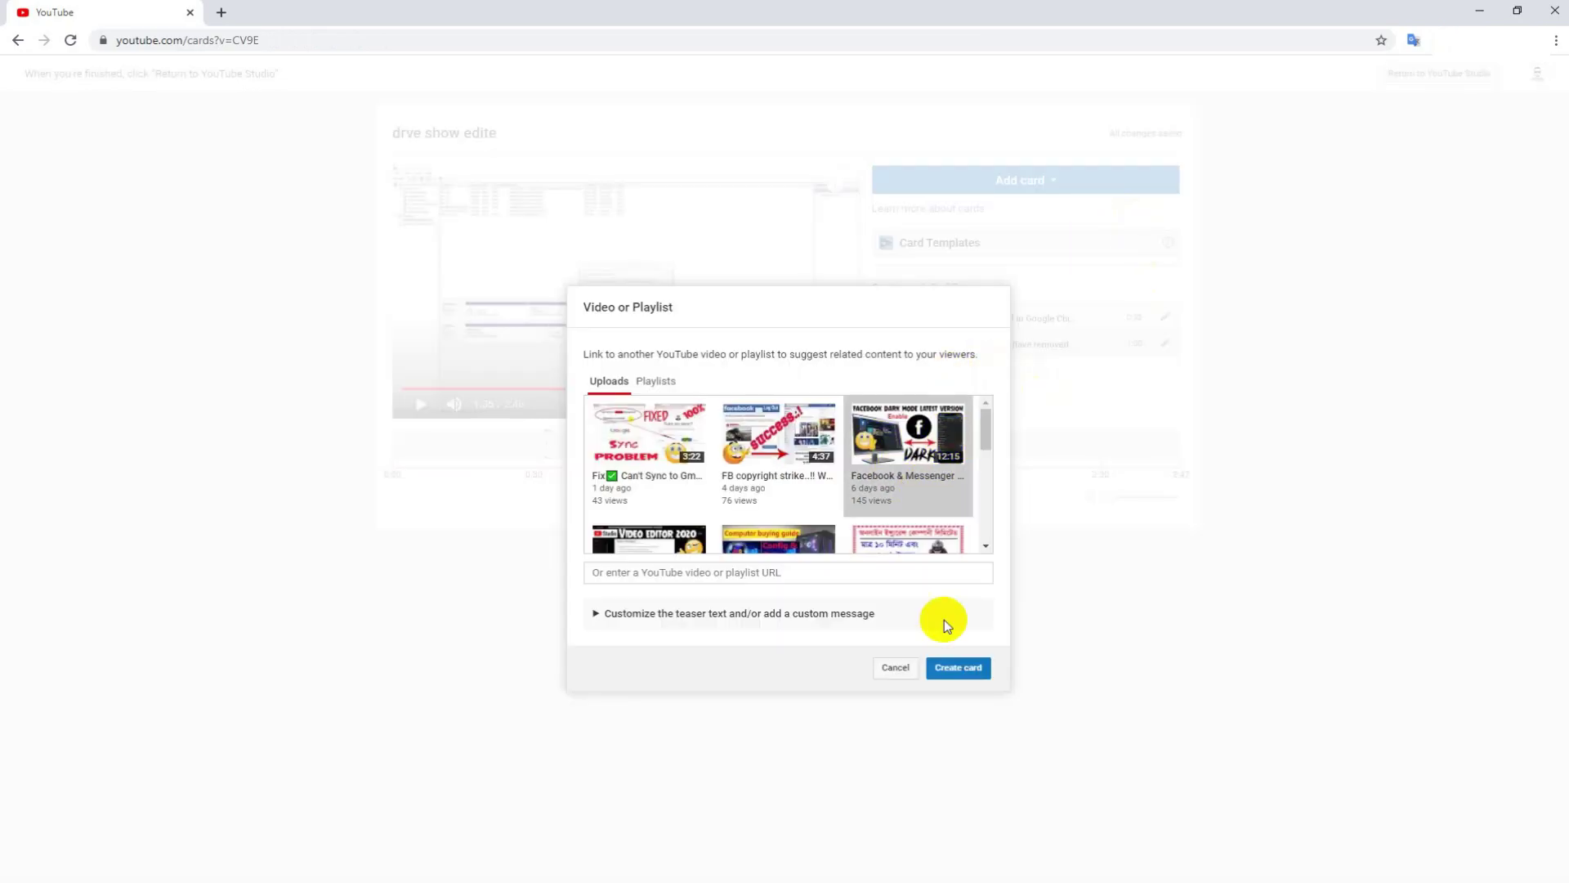
click(969, 670)
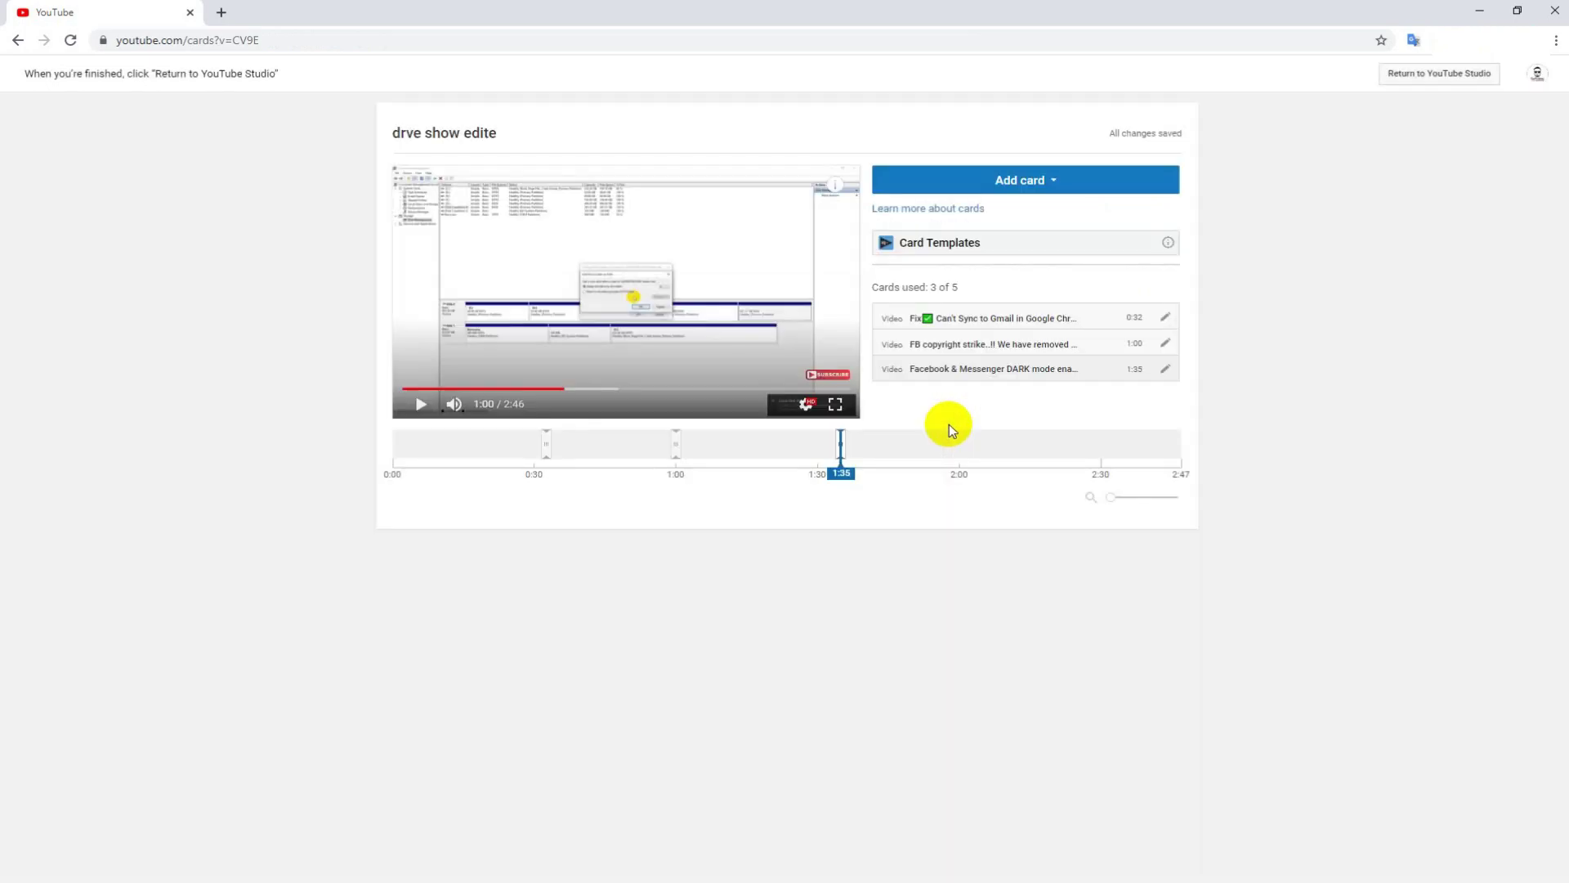
Add a video card at 2:02 that links to the "Core i9 unlocked here" upload
click(732, 388)
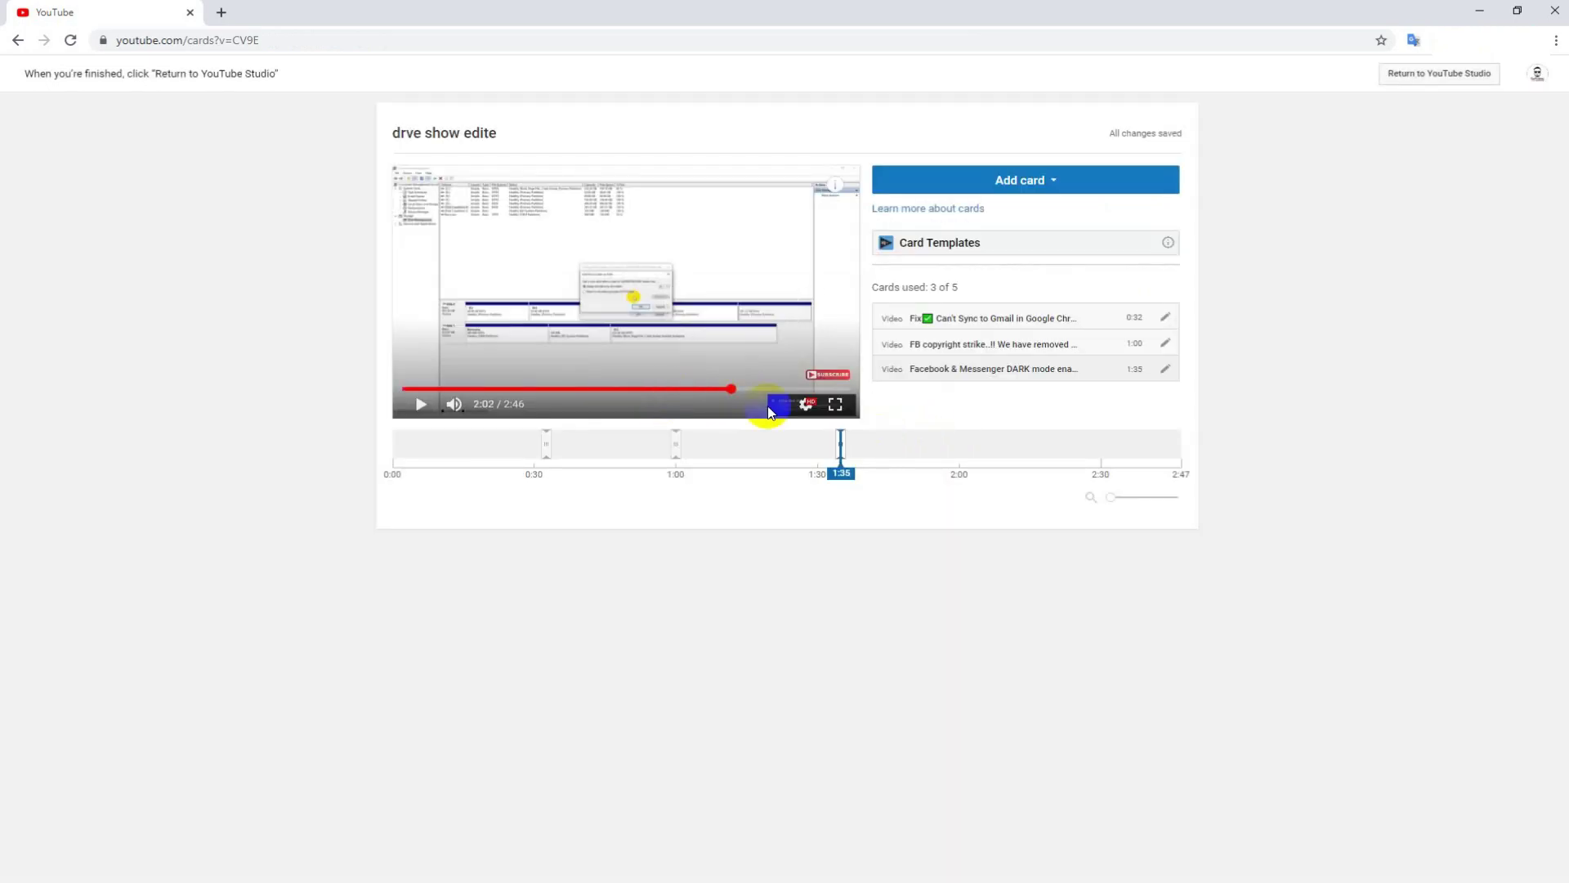
click(1005, 182)
click(1148, 231)
scroll(889, 472, down, 2)
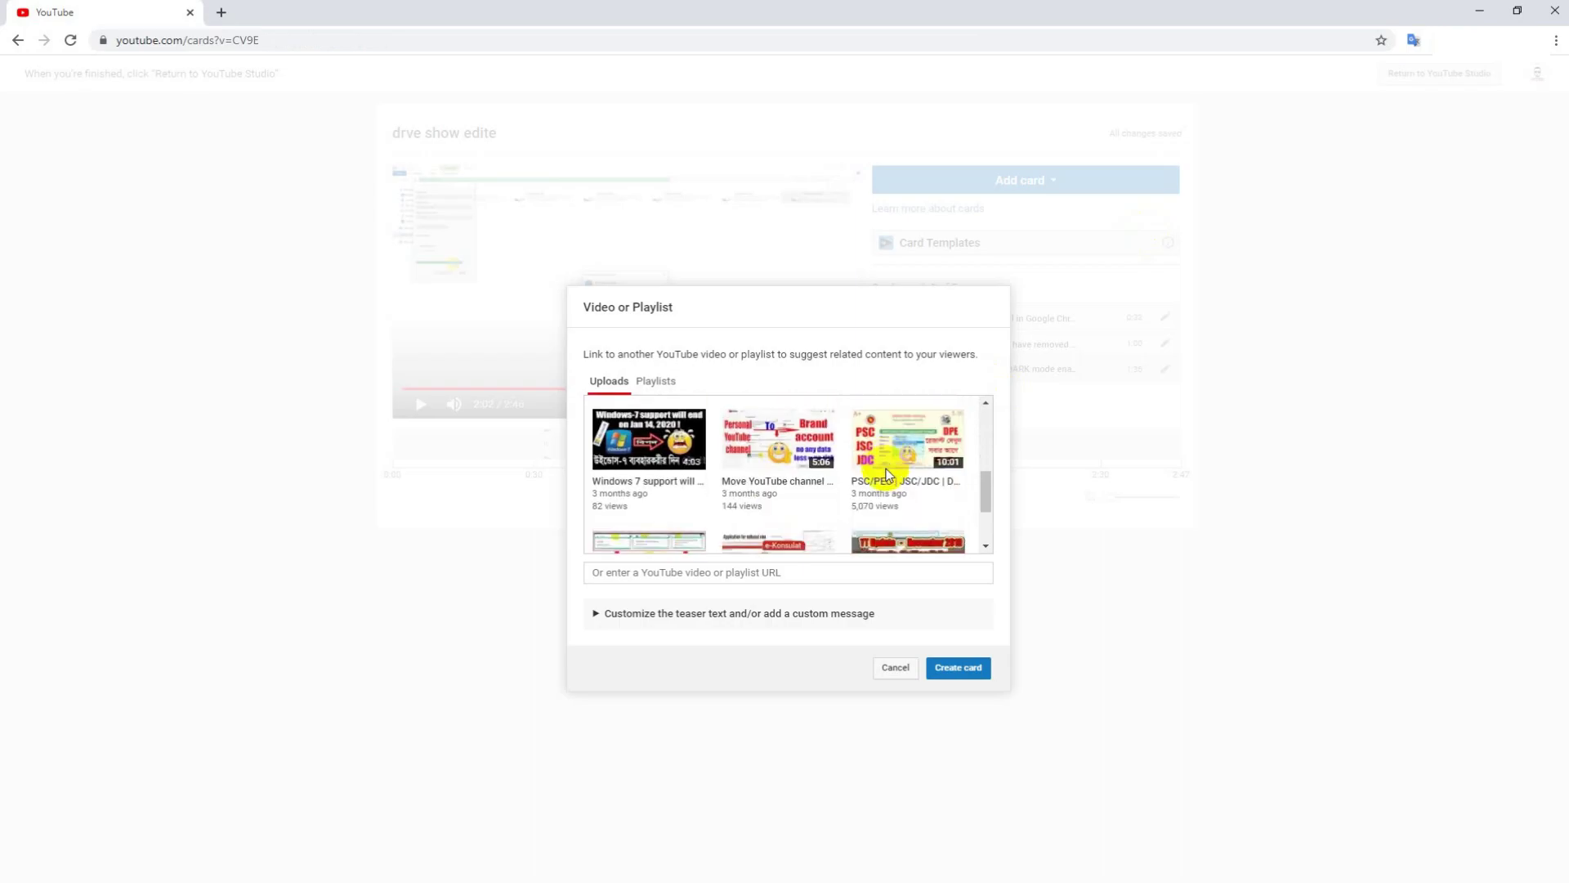
scroll(887, 468, up, 2)
scroll(885, 462, down, 1)
scroll(882, 461, down, 1)
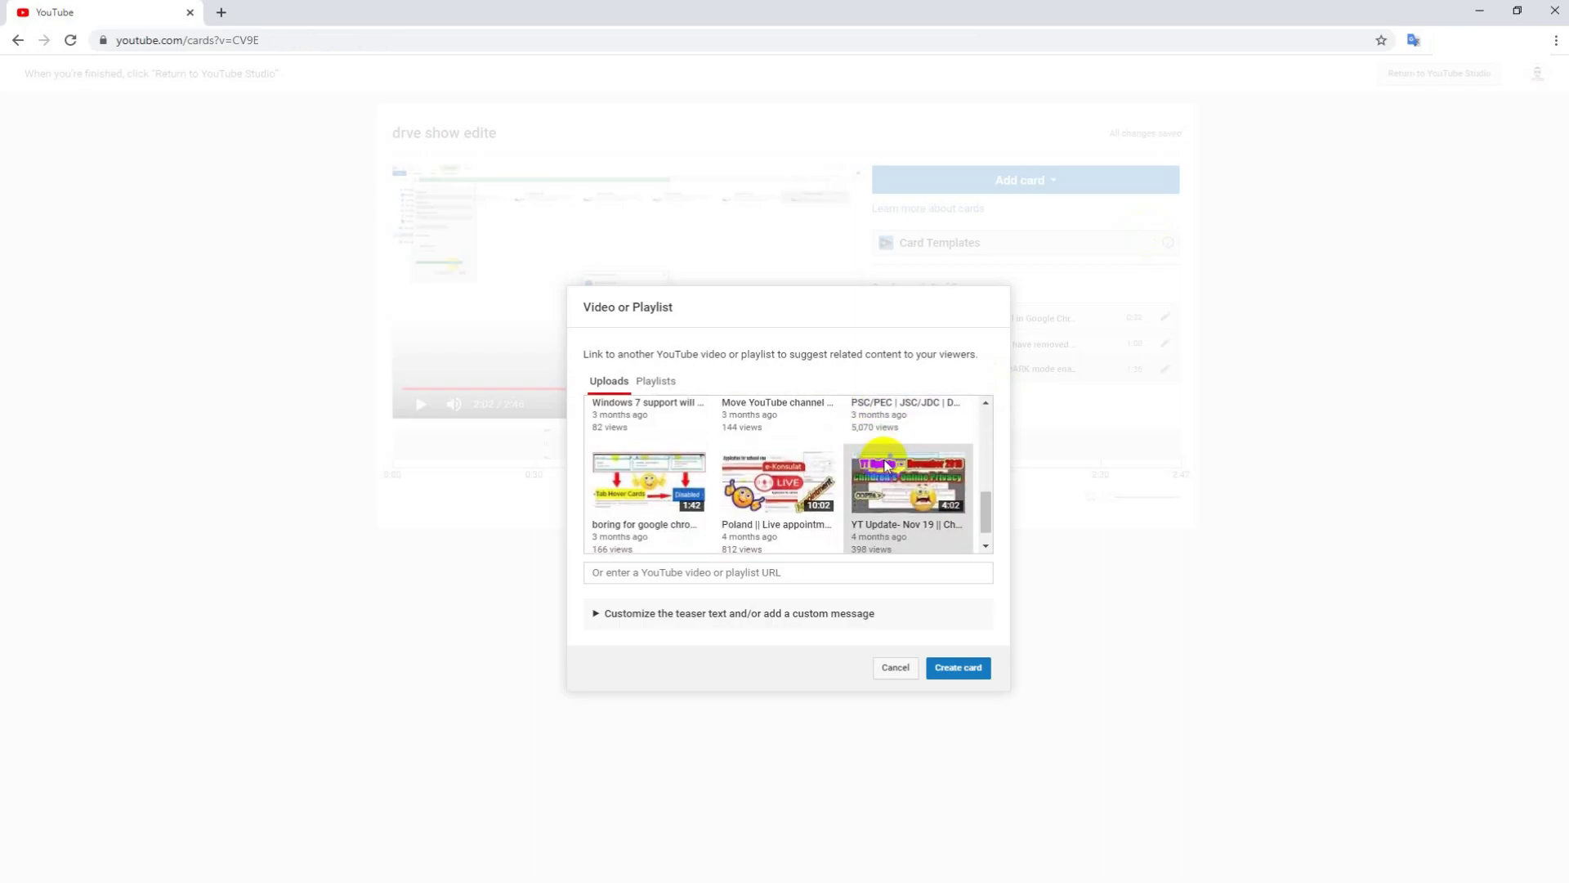
scroll(876, 456, up, 2)
scroll(817, 497, down, 1)
scroll(817, 497, up, 1)
click(813, 491)
click(964, 667)
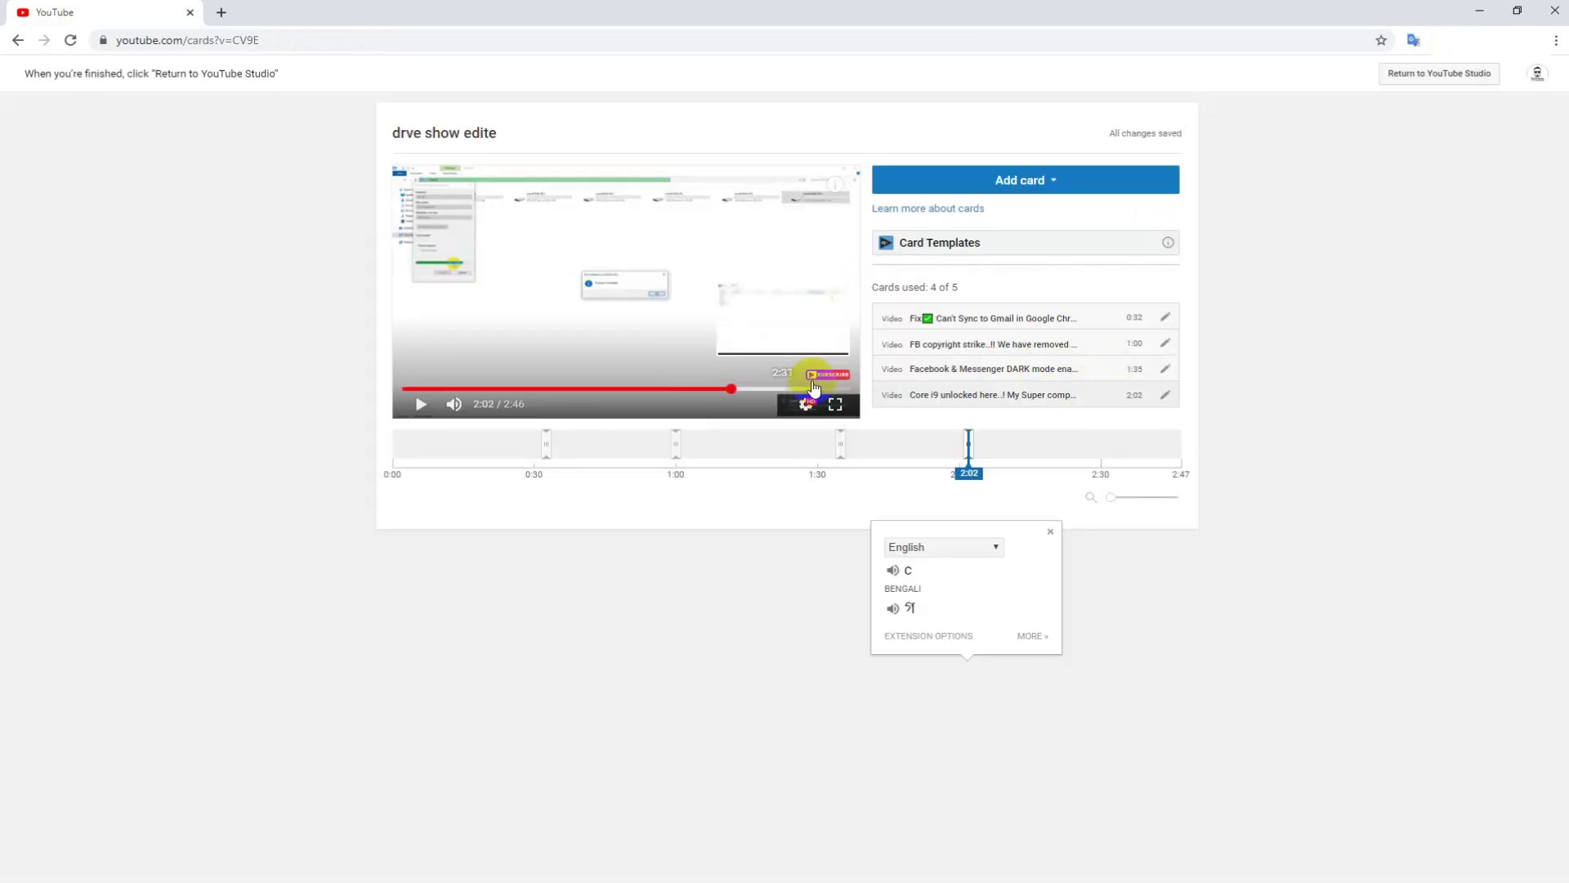
Add a fifth video card at about 2:29 that links to another of the channel's uploads
click(807, 390)
click(1019, 179)
click(1153, 232)
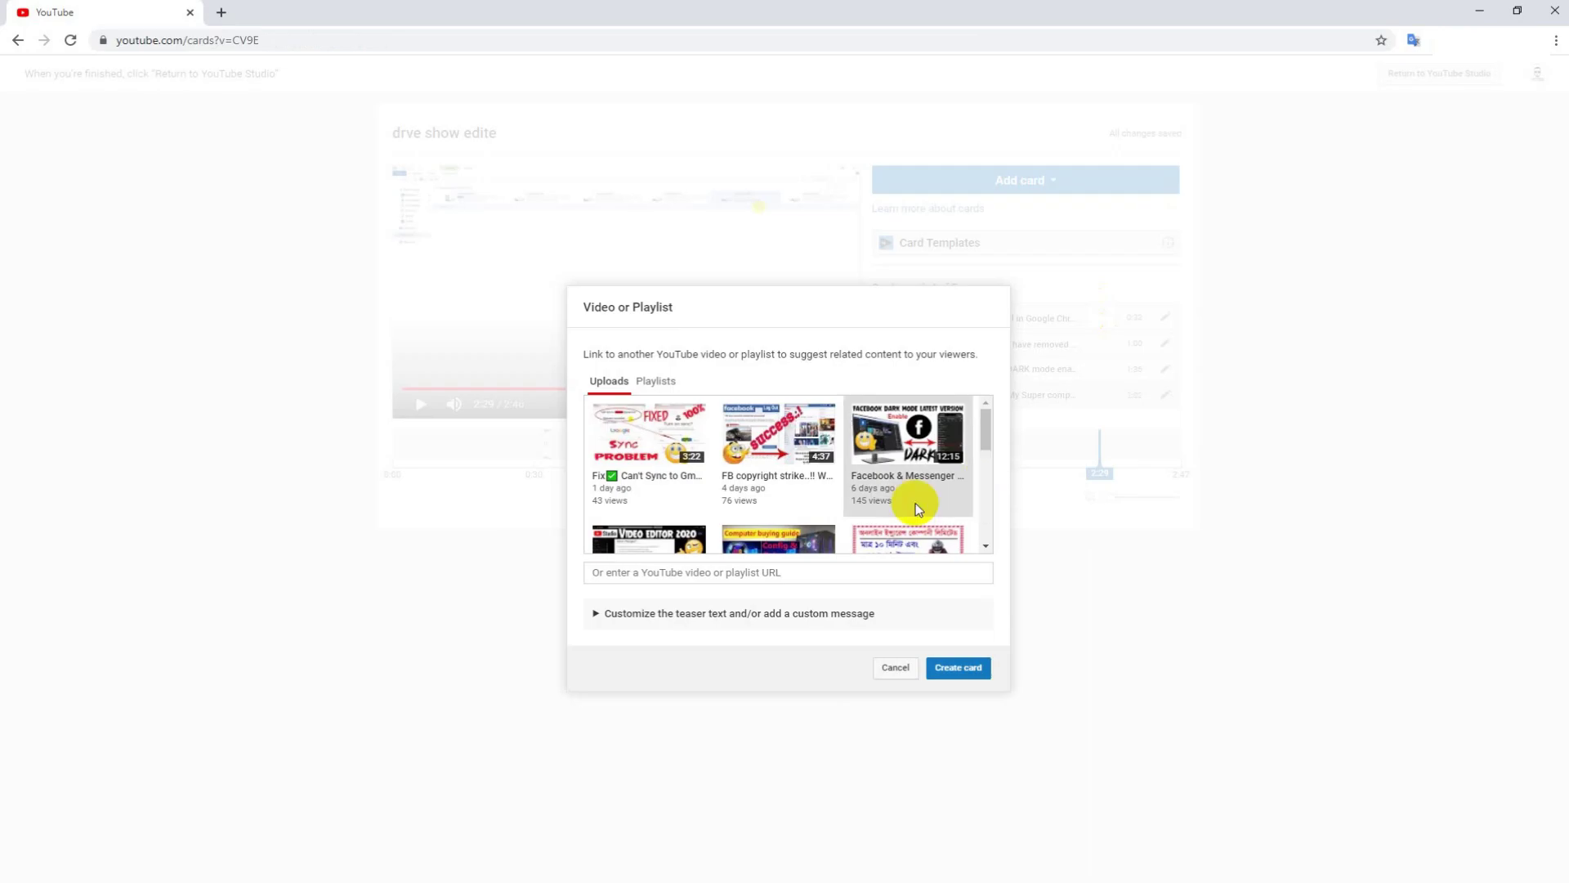
click(665, 510)
click(976, 667)
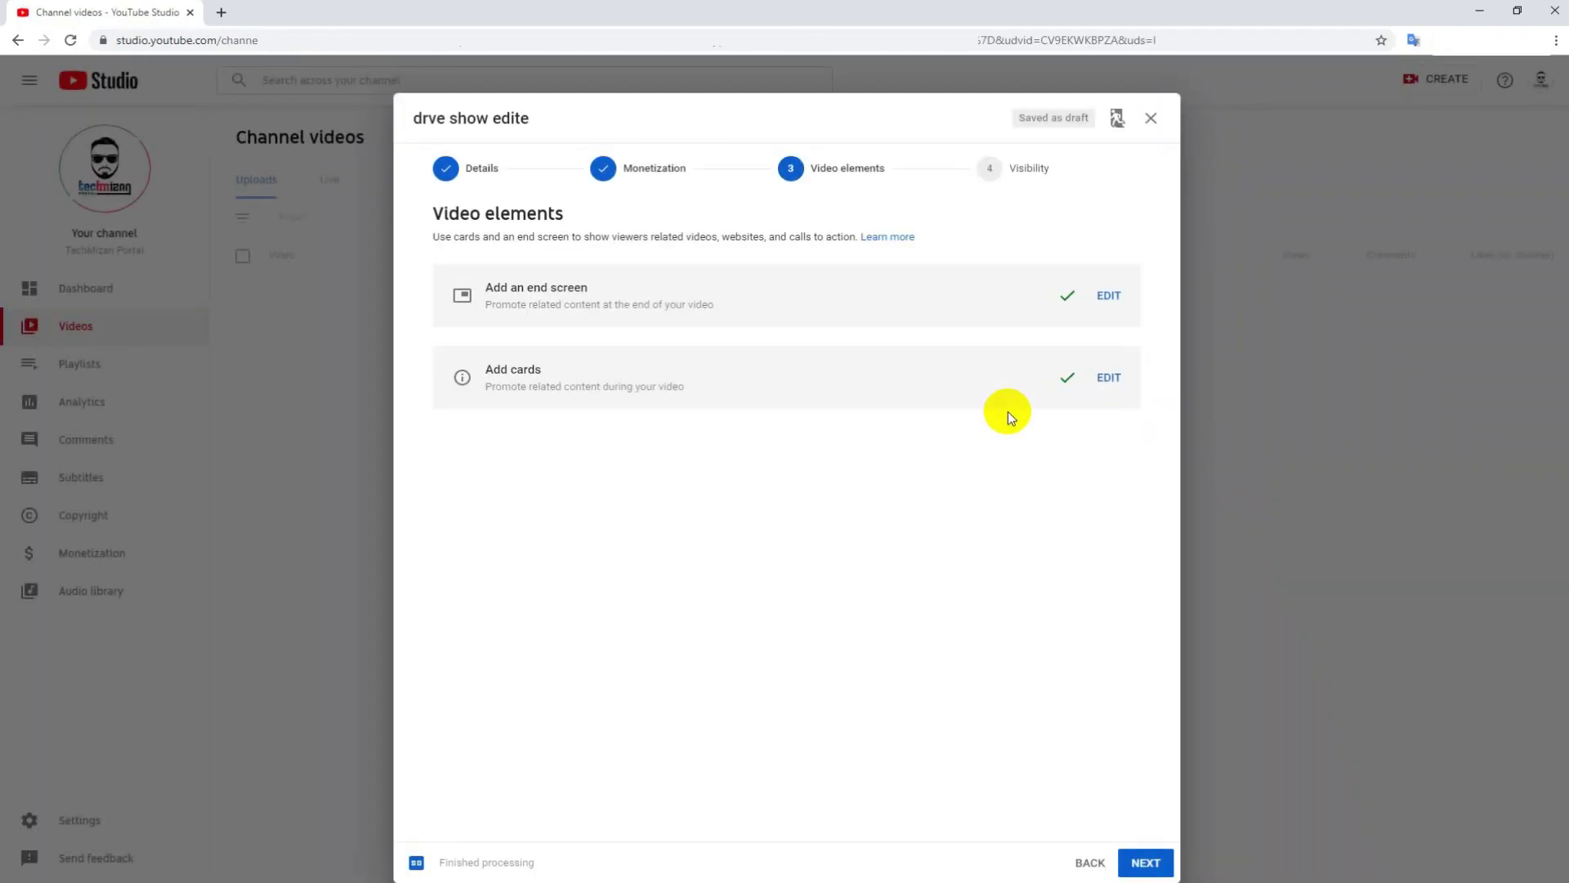
Continue to the visibility settings, set the video to Private and save it
click(1145, 863)
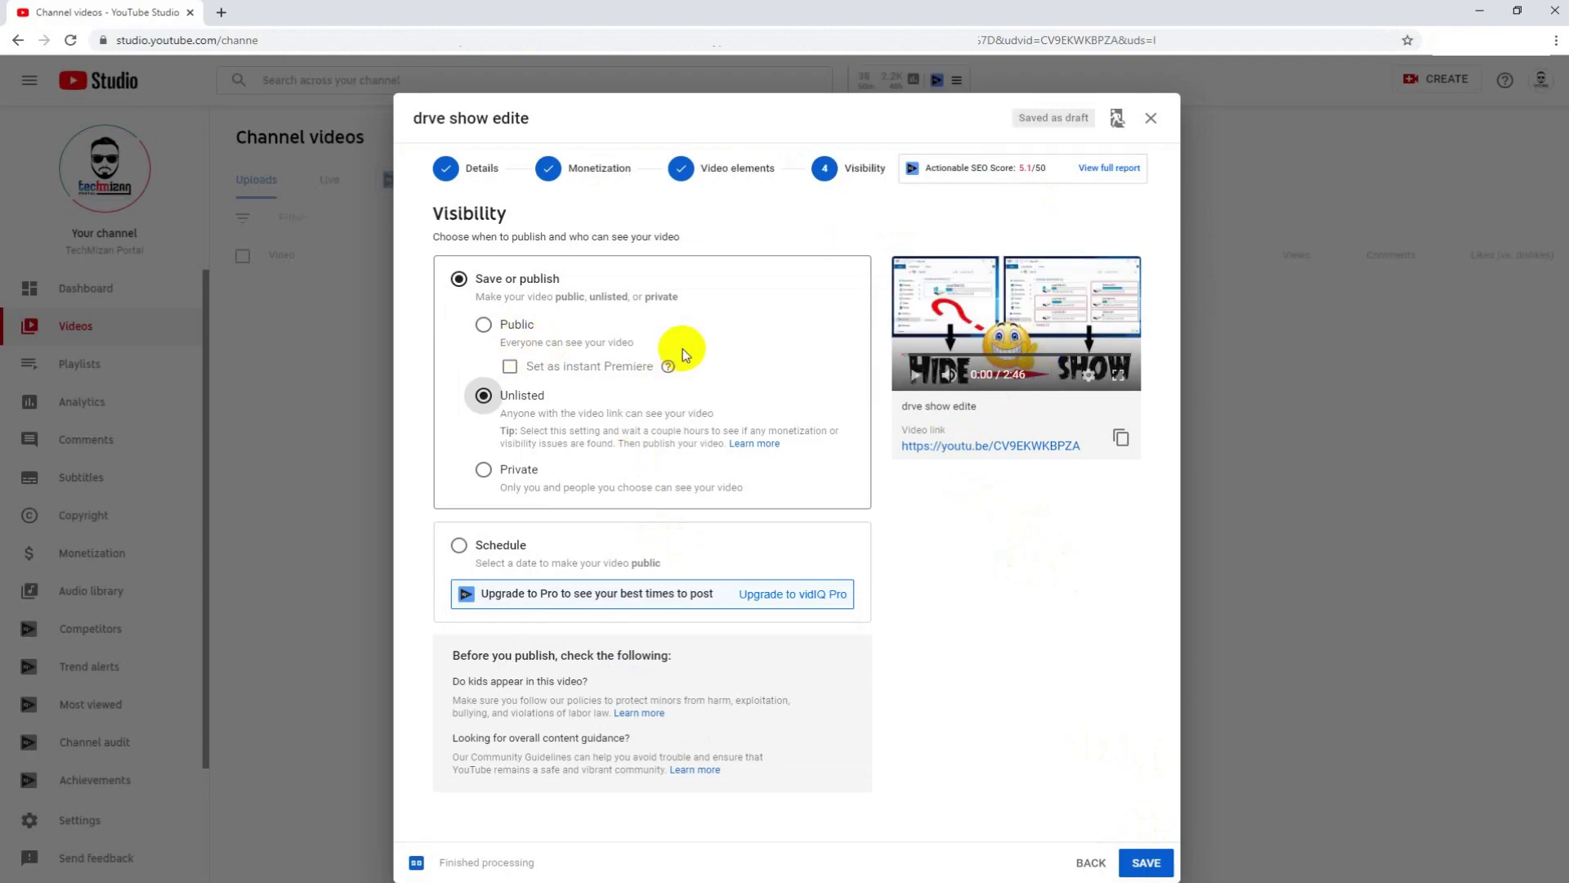
click(485, 325)
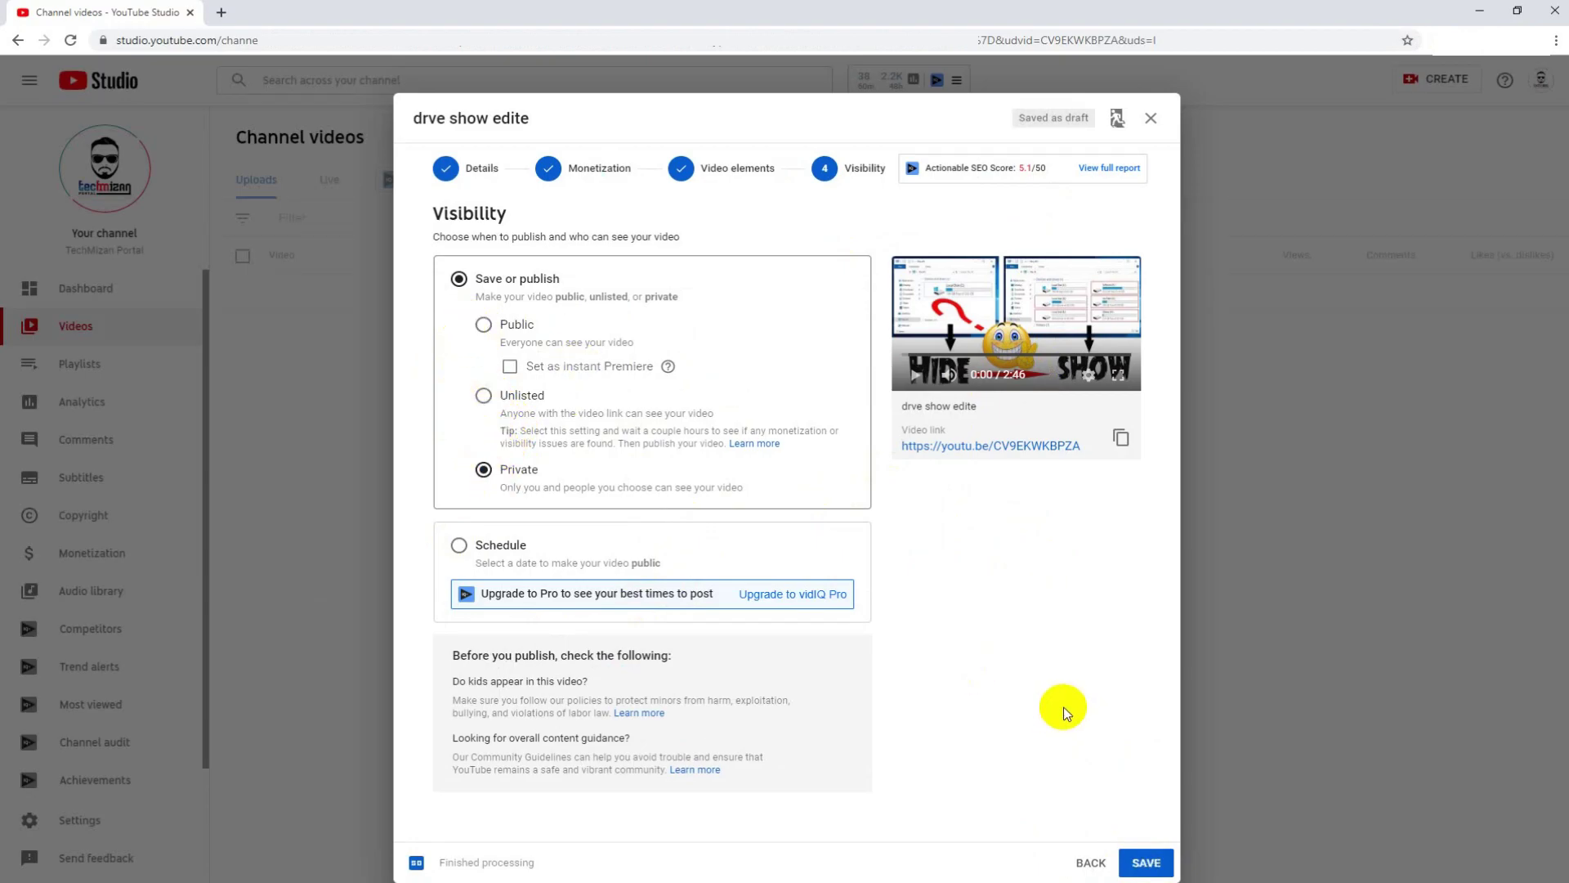
click(1145, 862)
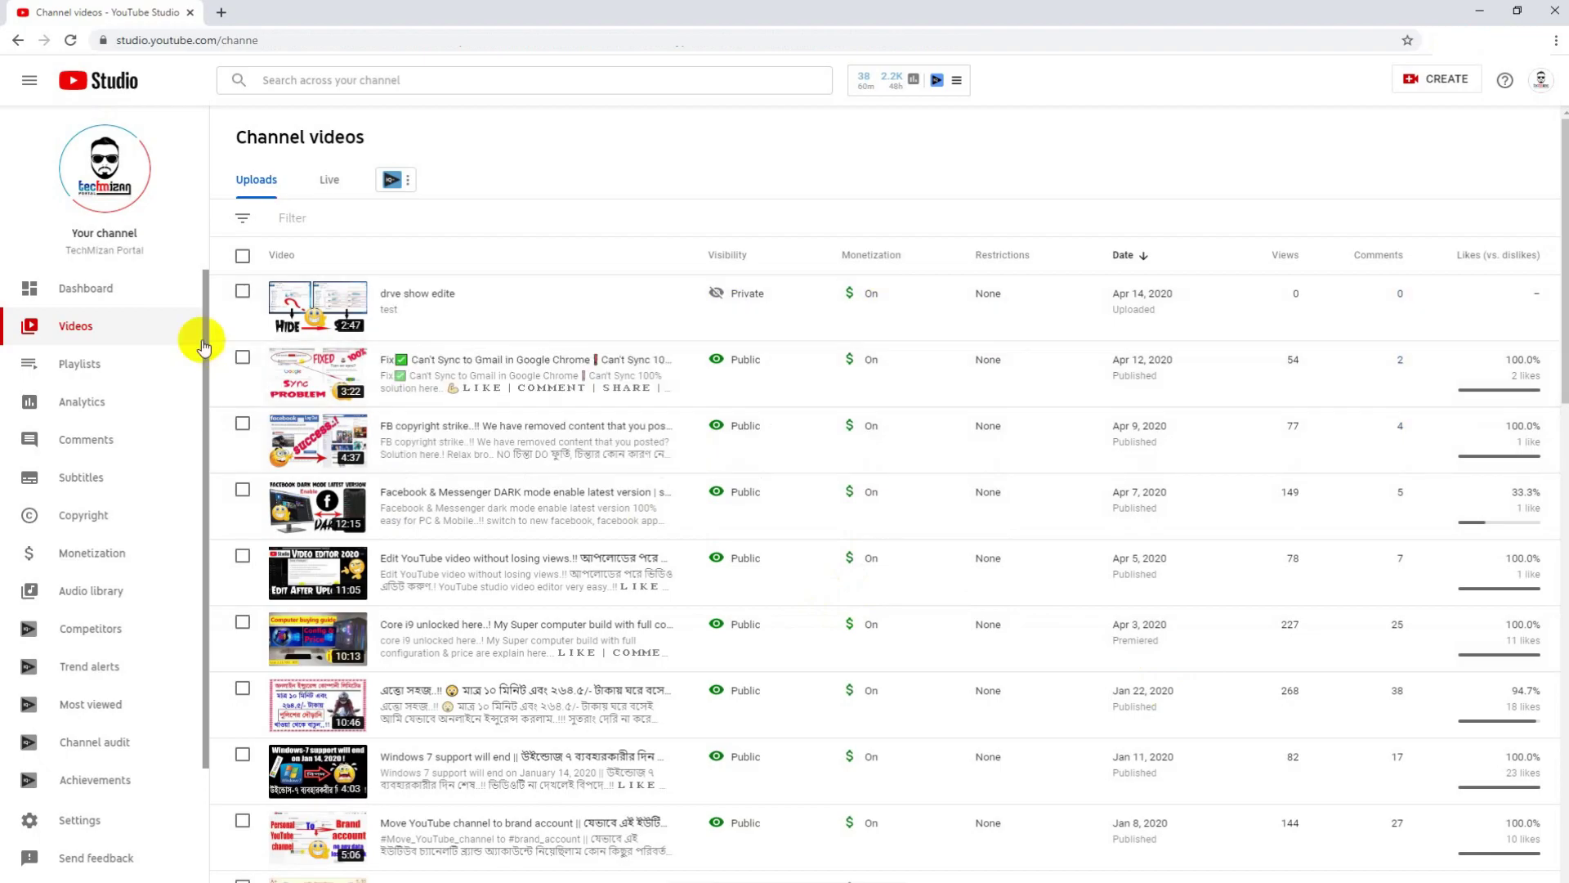
Review the visibility choices of the "drve show edite" video and its details page down to the tags
click(777, 301)
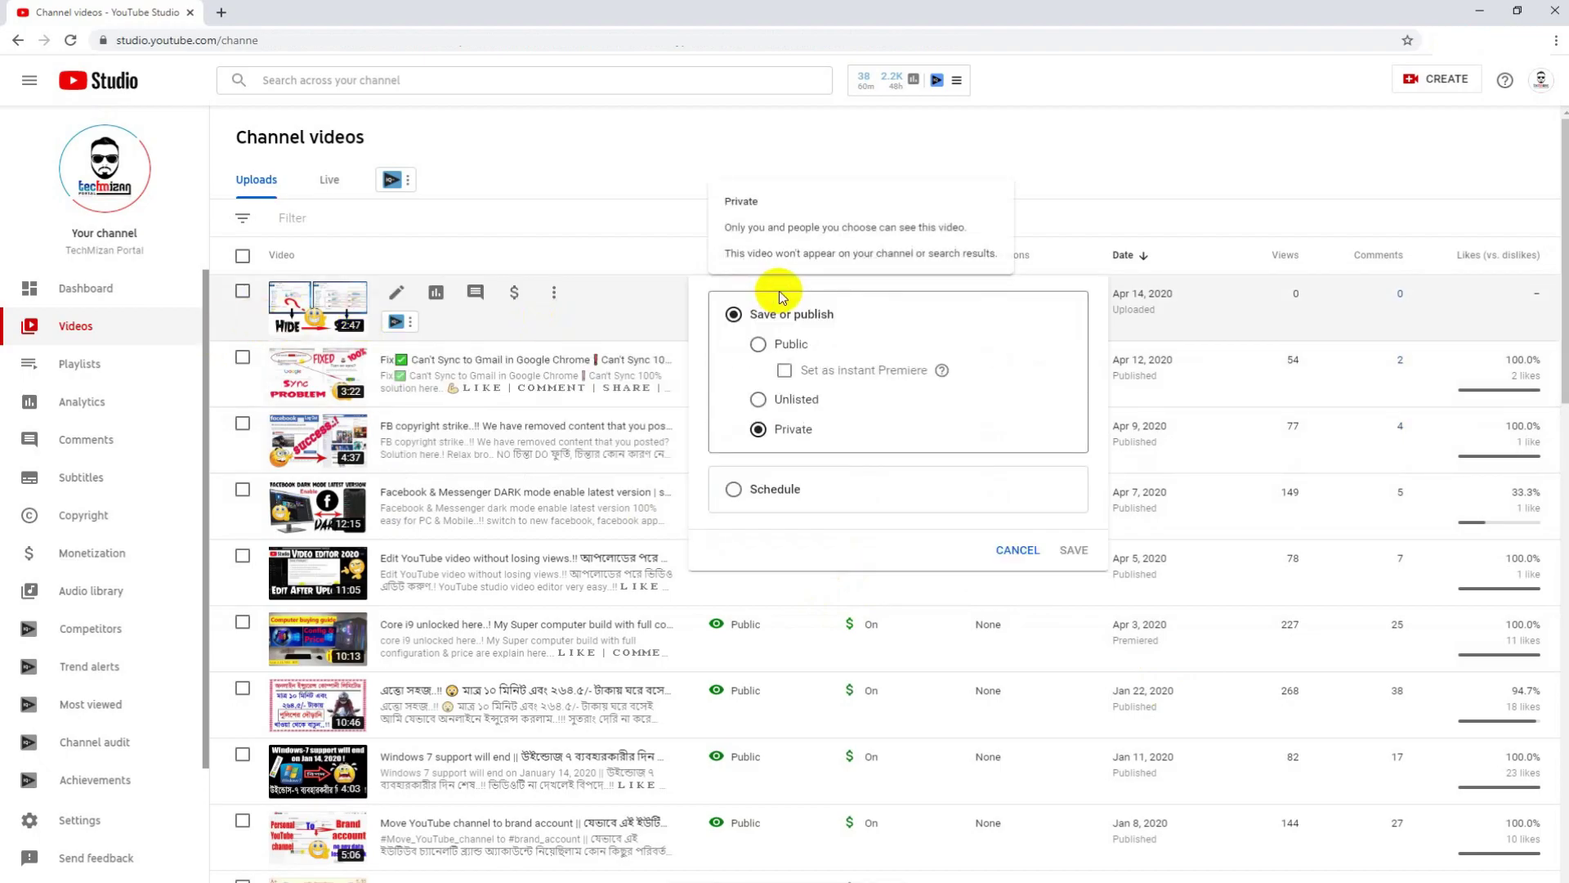
click(728, 175)
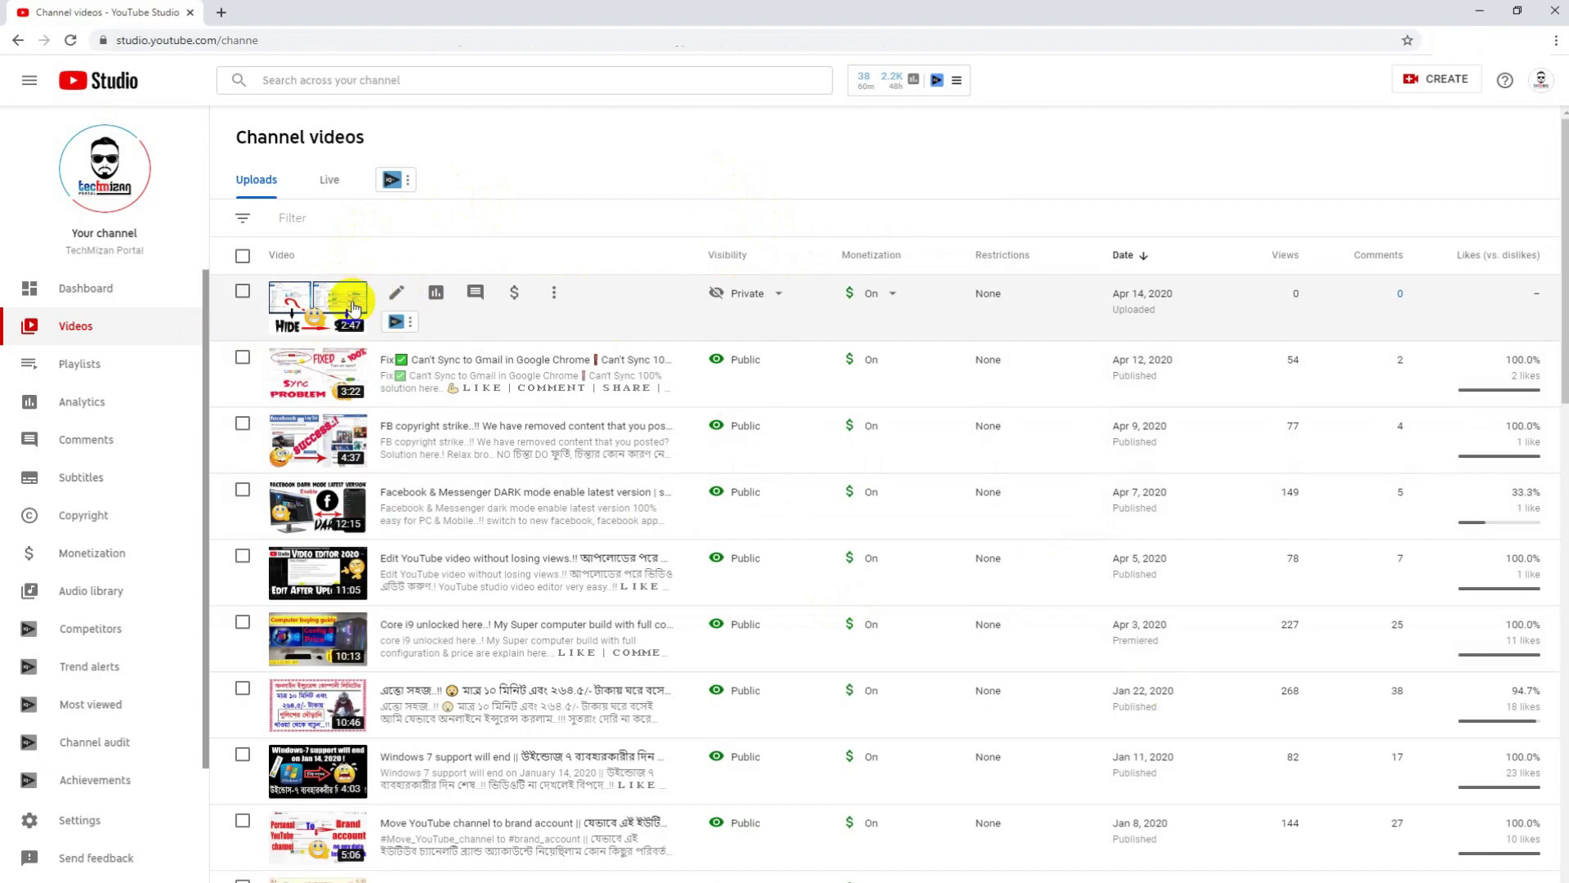
click(398, 298)
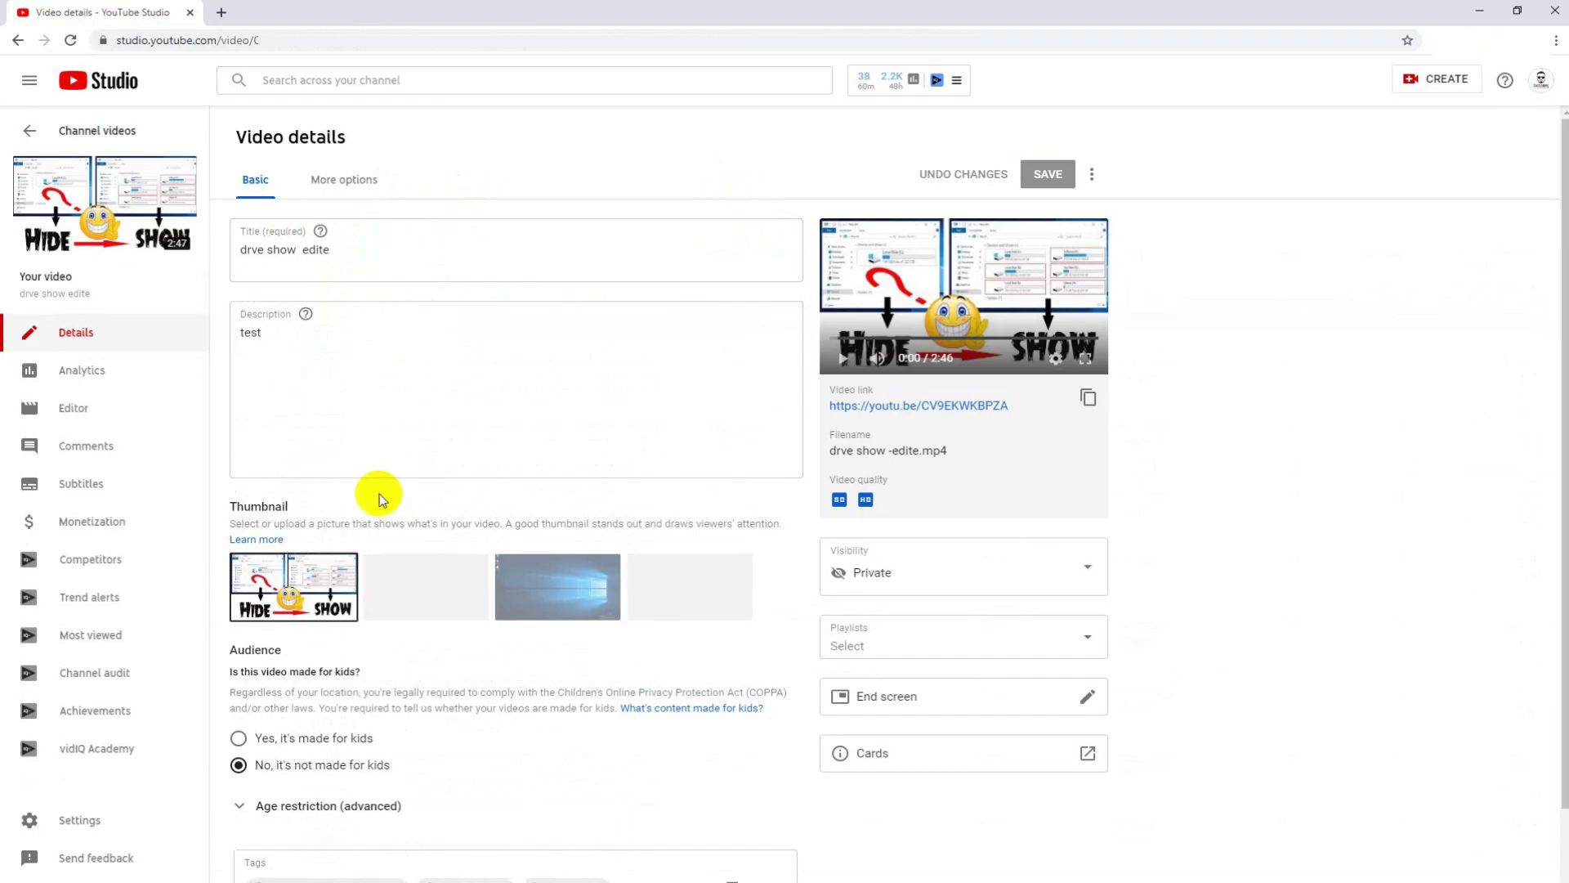
scroll(339, 323, down, 8)
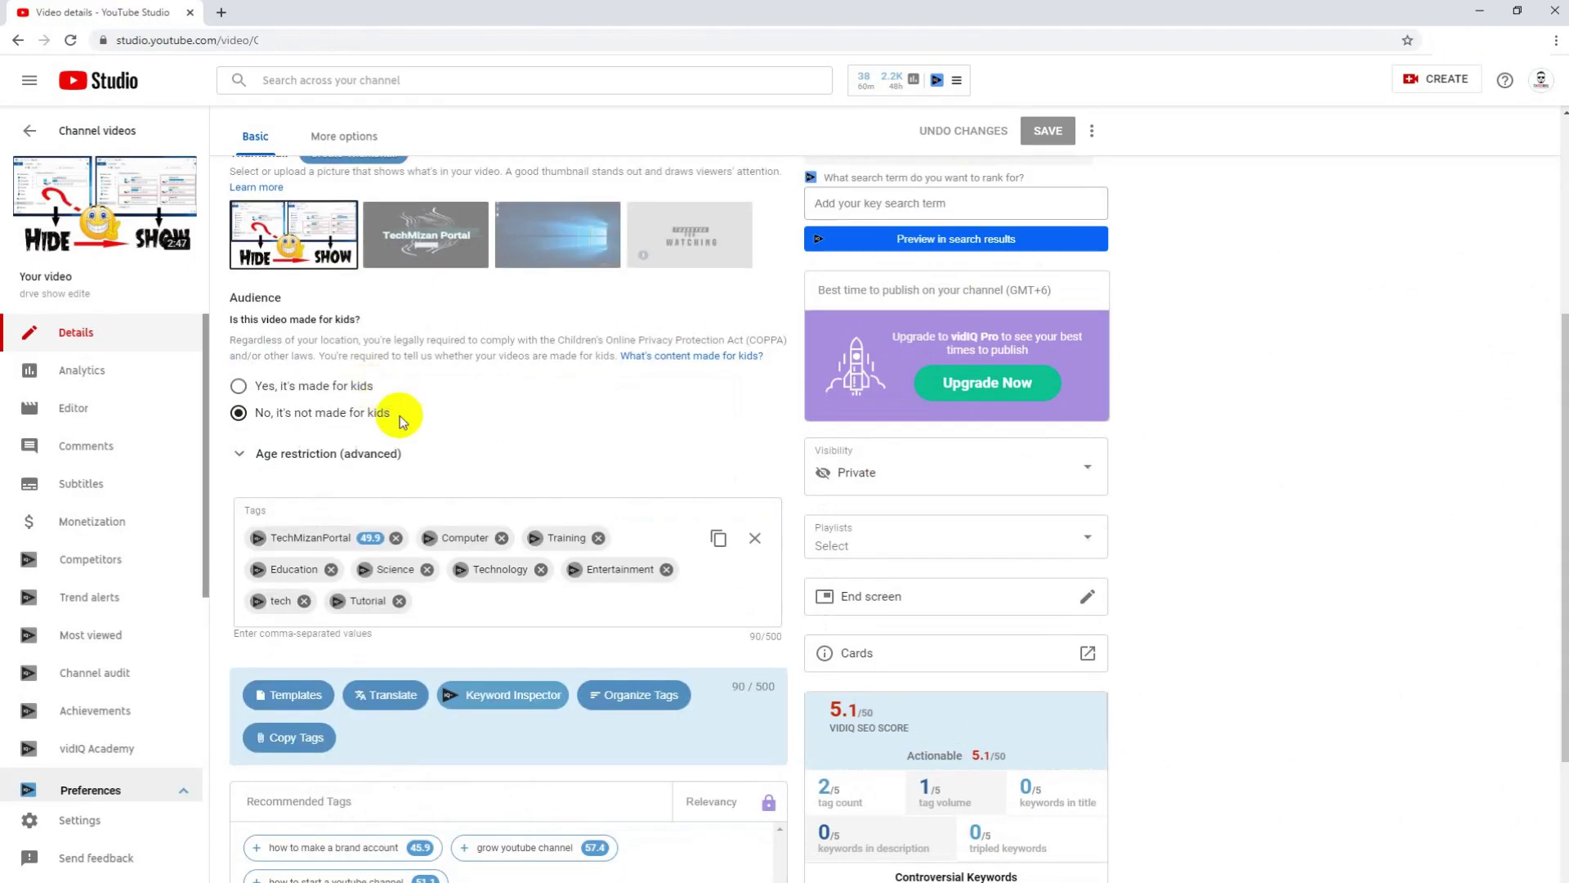
scroll(584, 566, up, 8)
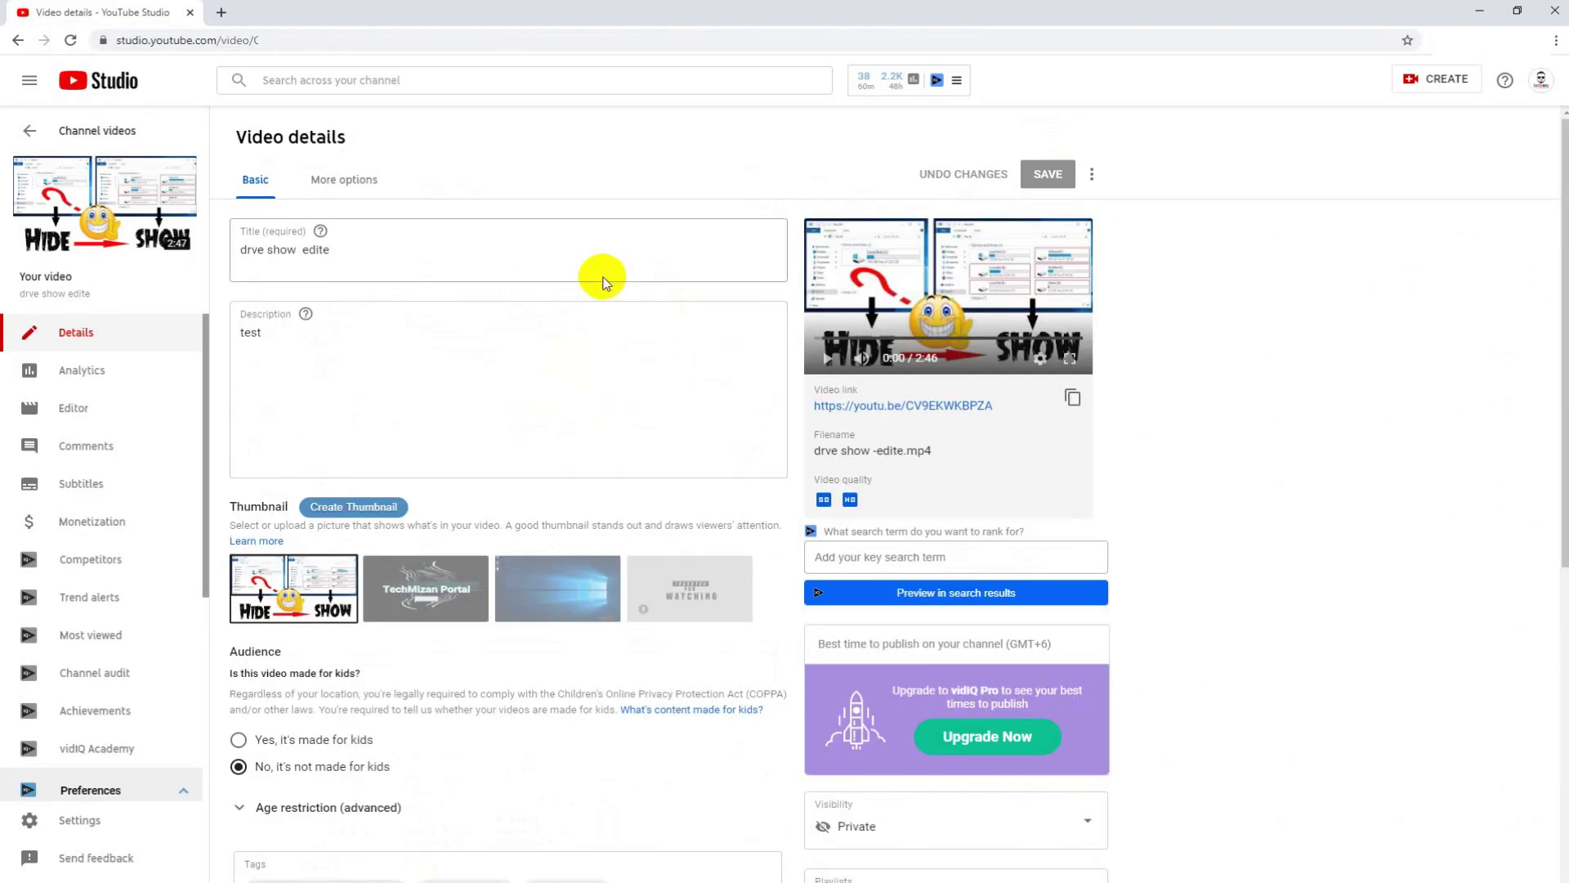
scroll(602, 276, down, 7)
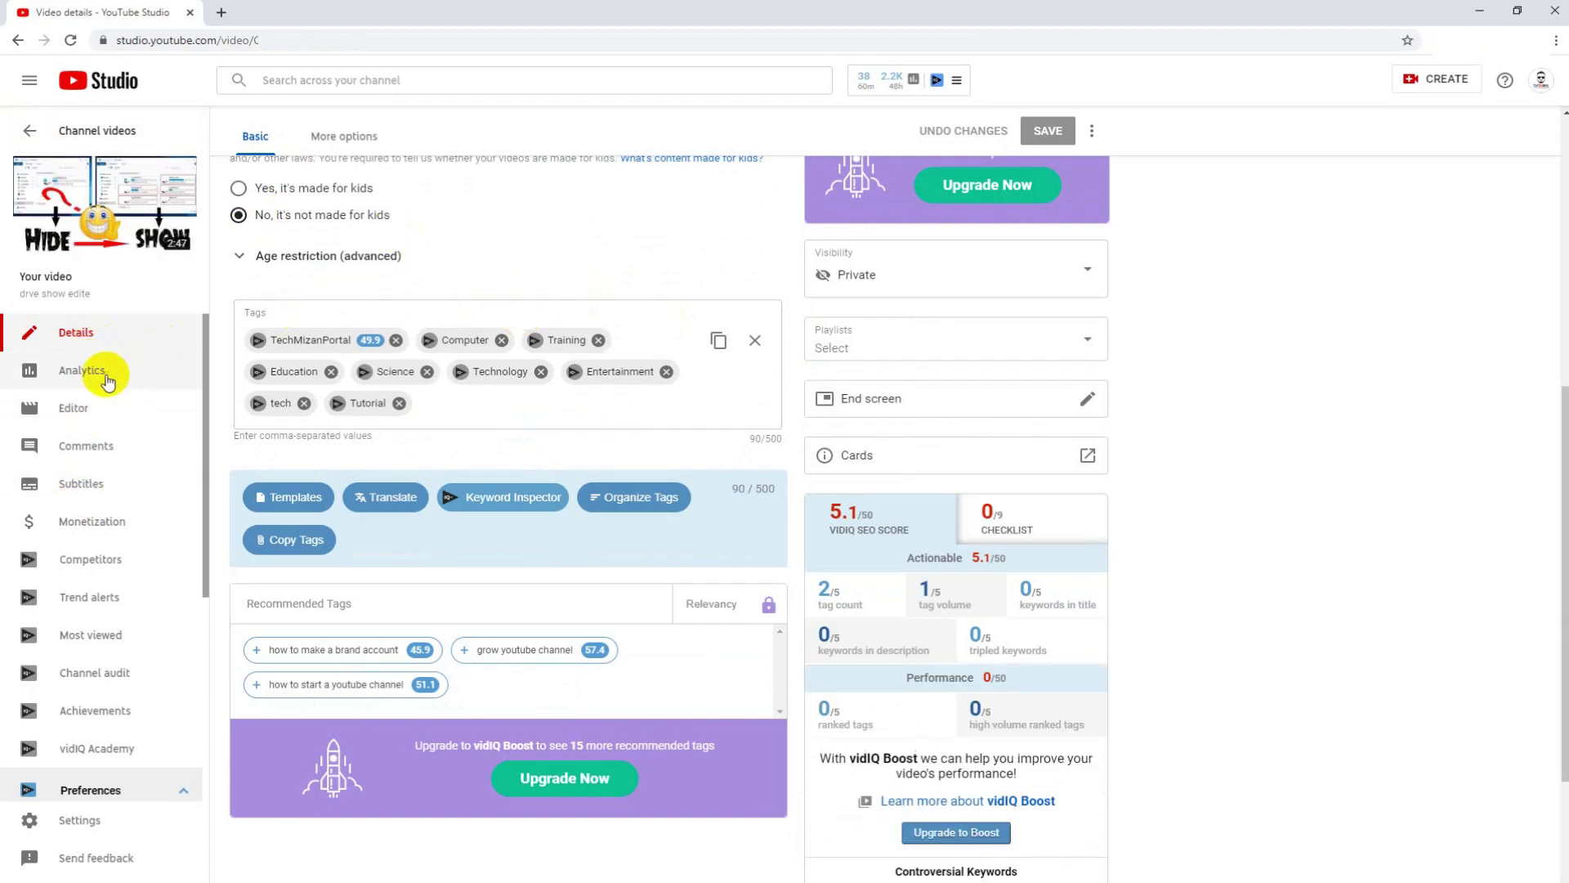
Examine the video's analytics across Overview, Reach, Engagement, Audience and Revenue, including the available date ranges
click(107, 378)
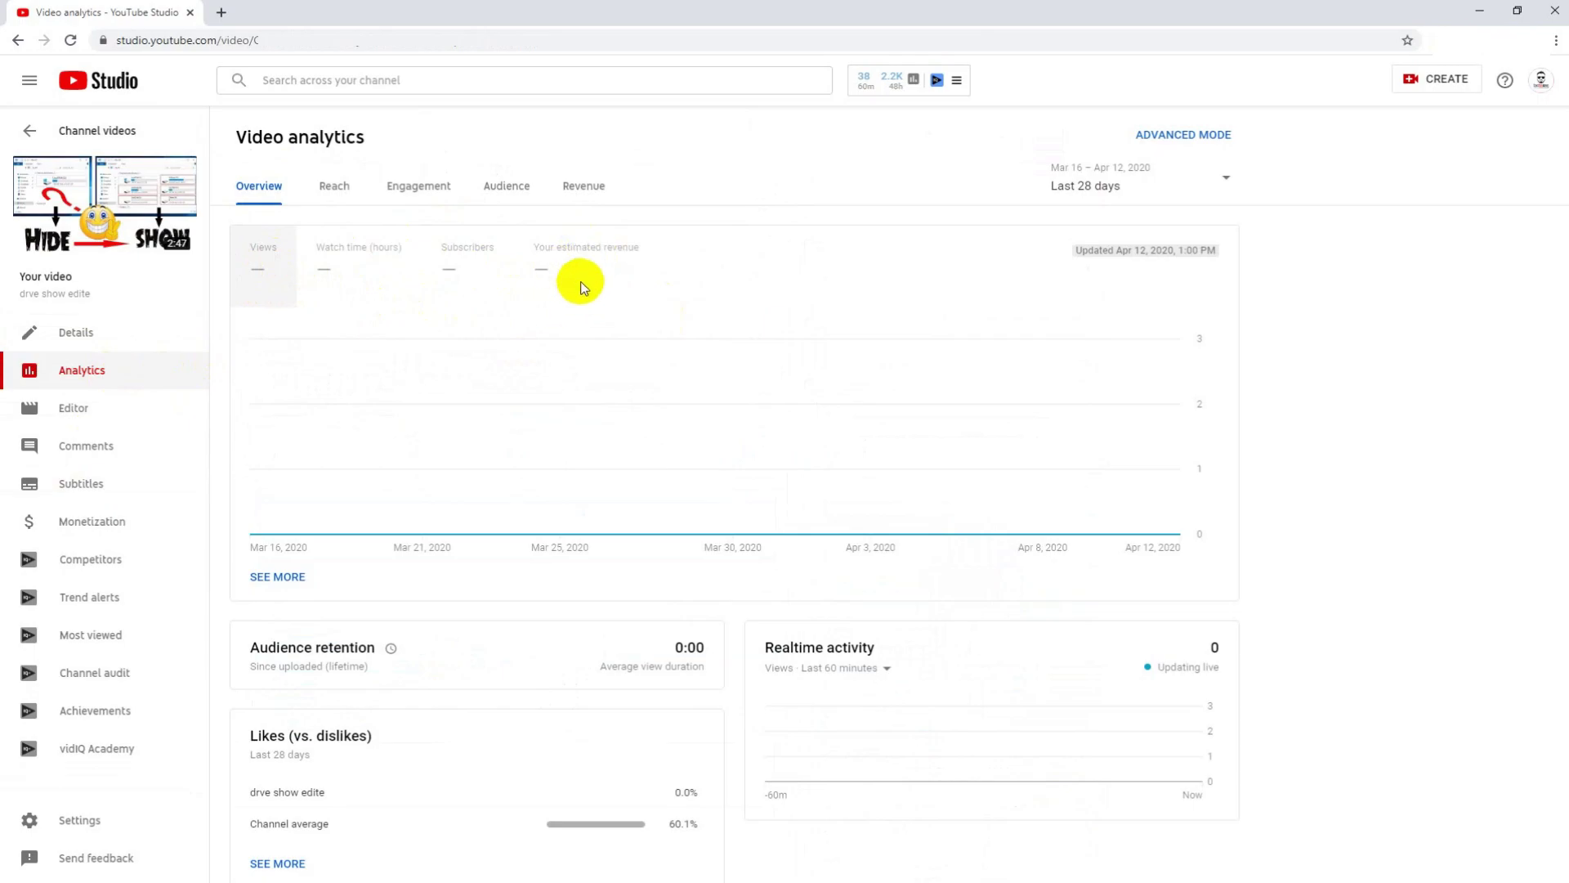
click(324, 188)
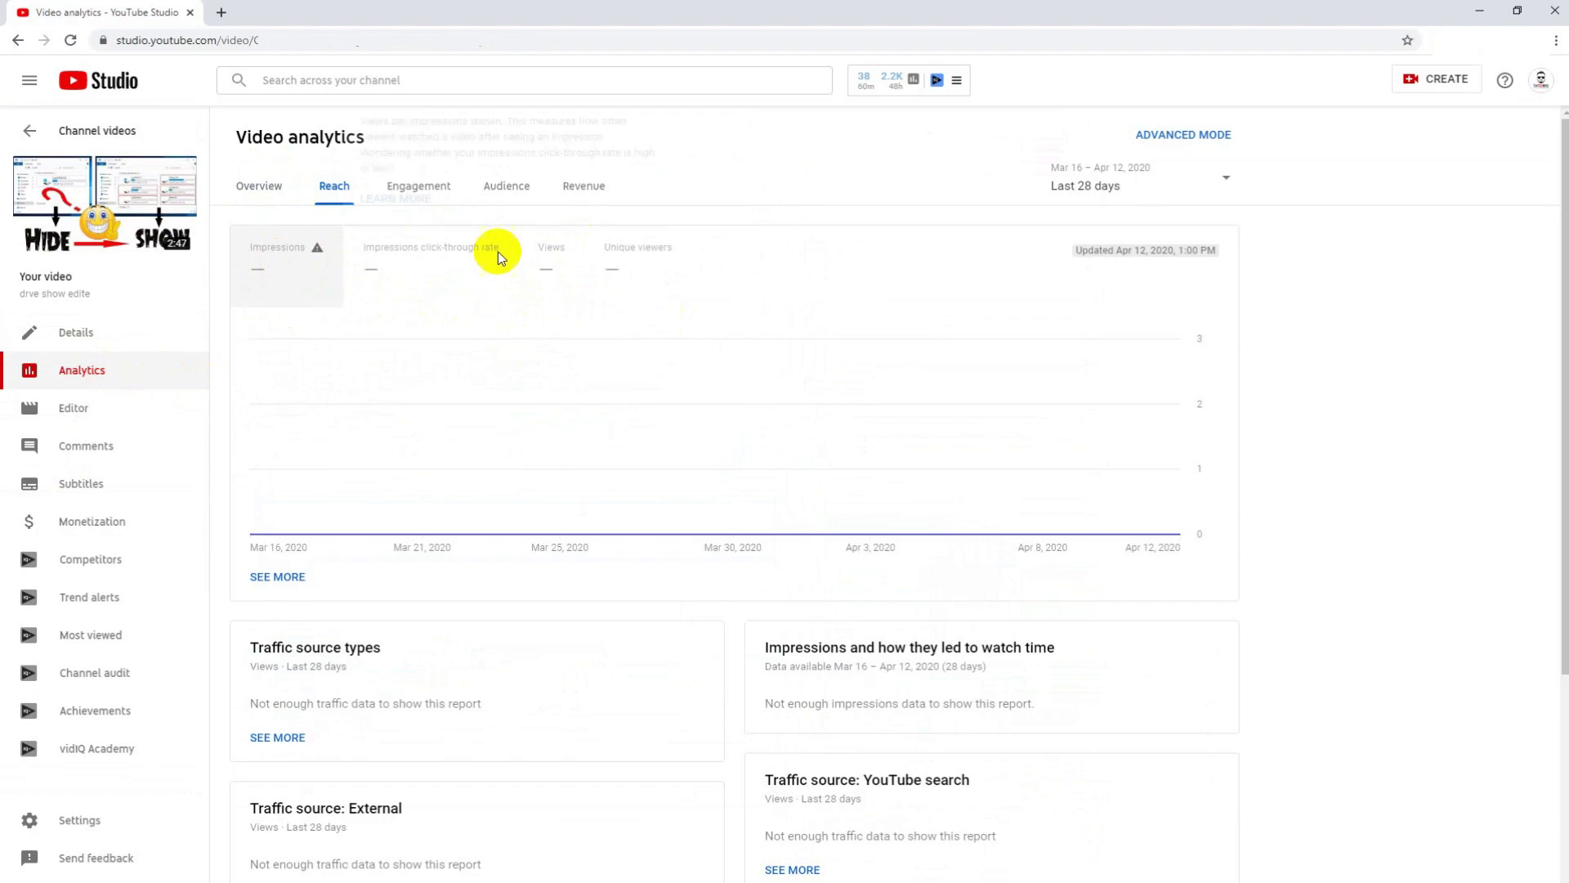
click(392, 187)
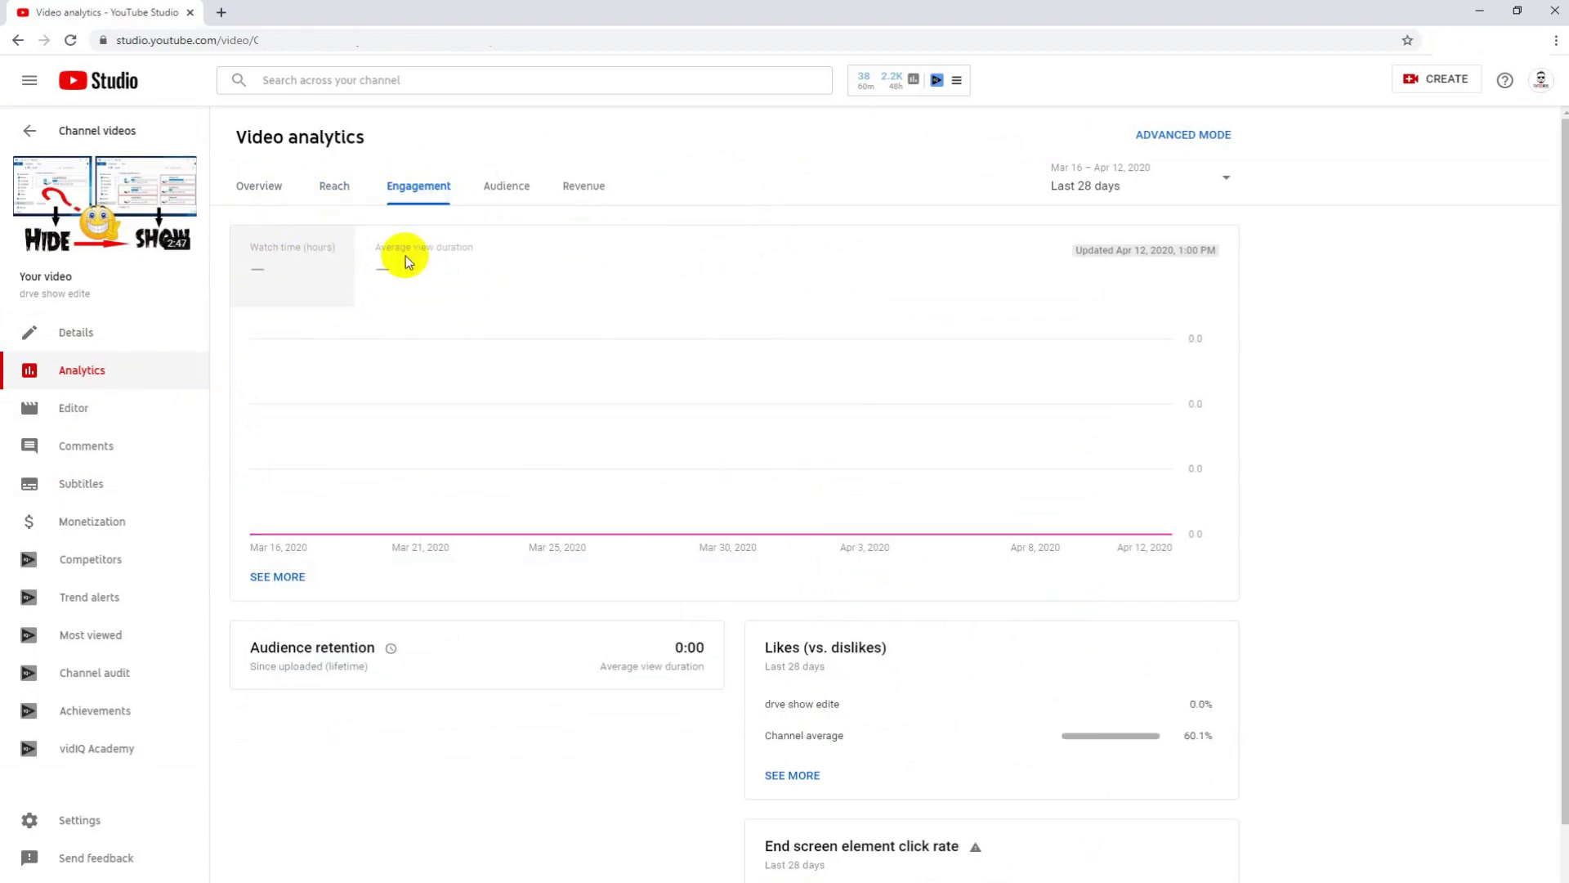
click(505, 188)
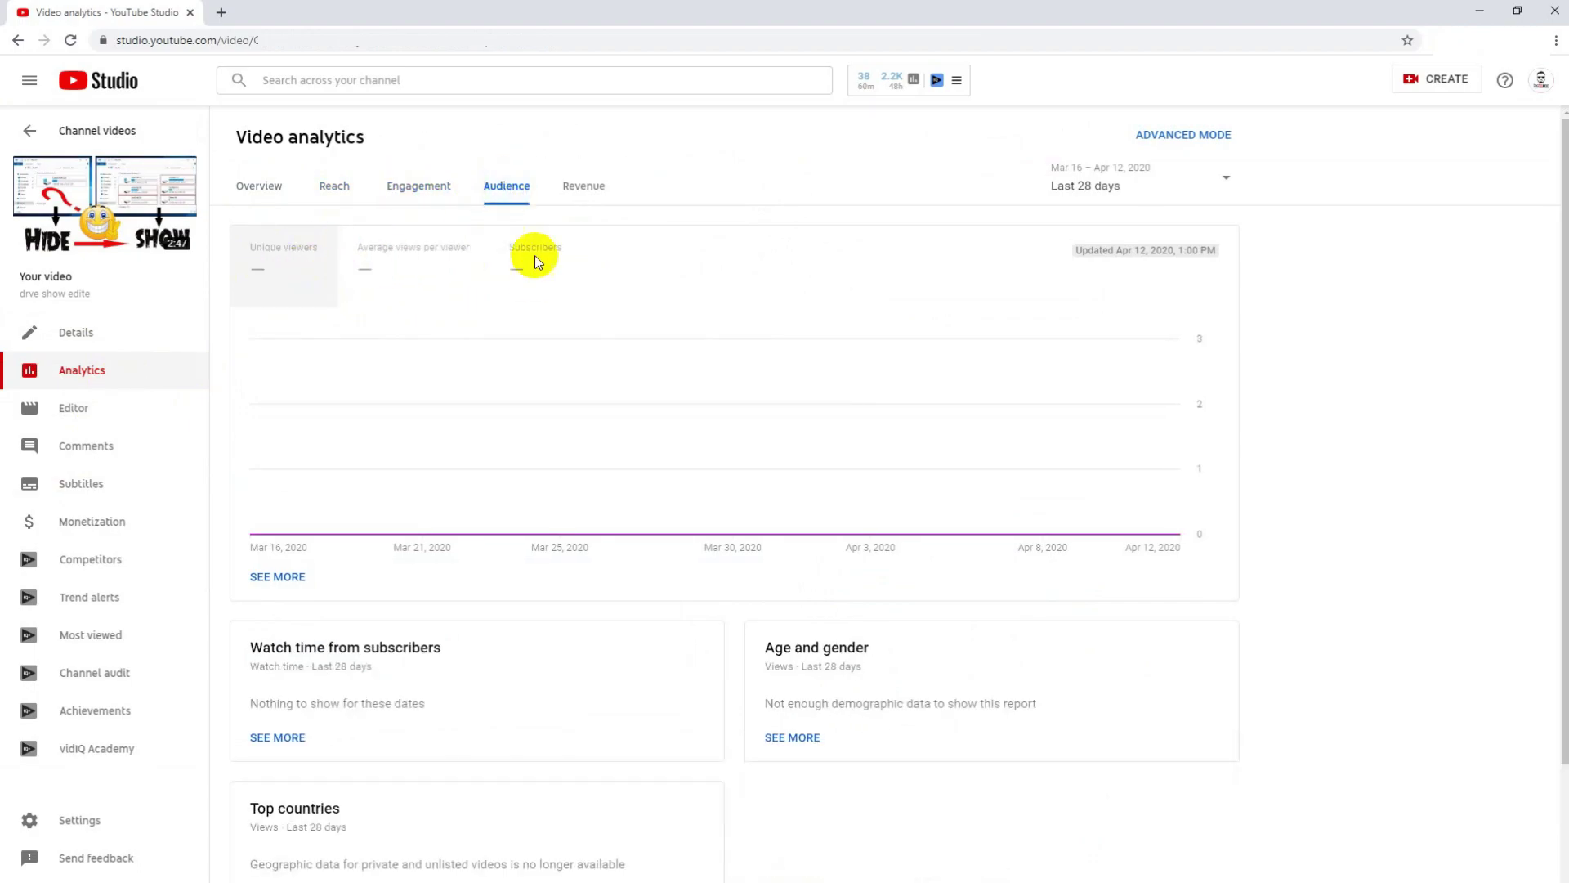
click(575, 189)
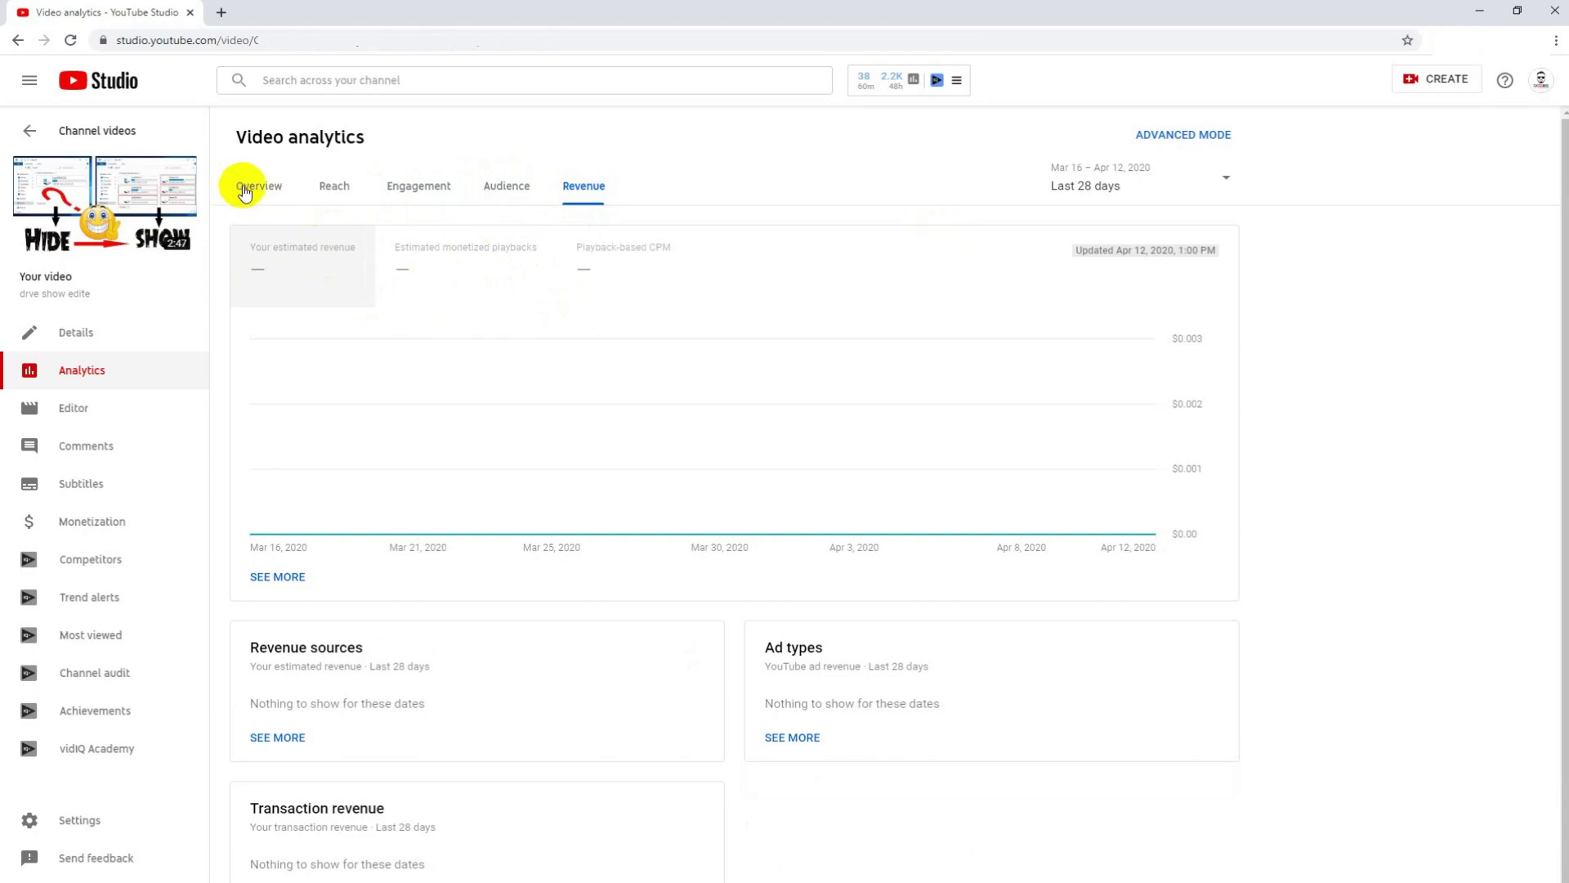
click(1242, 191)
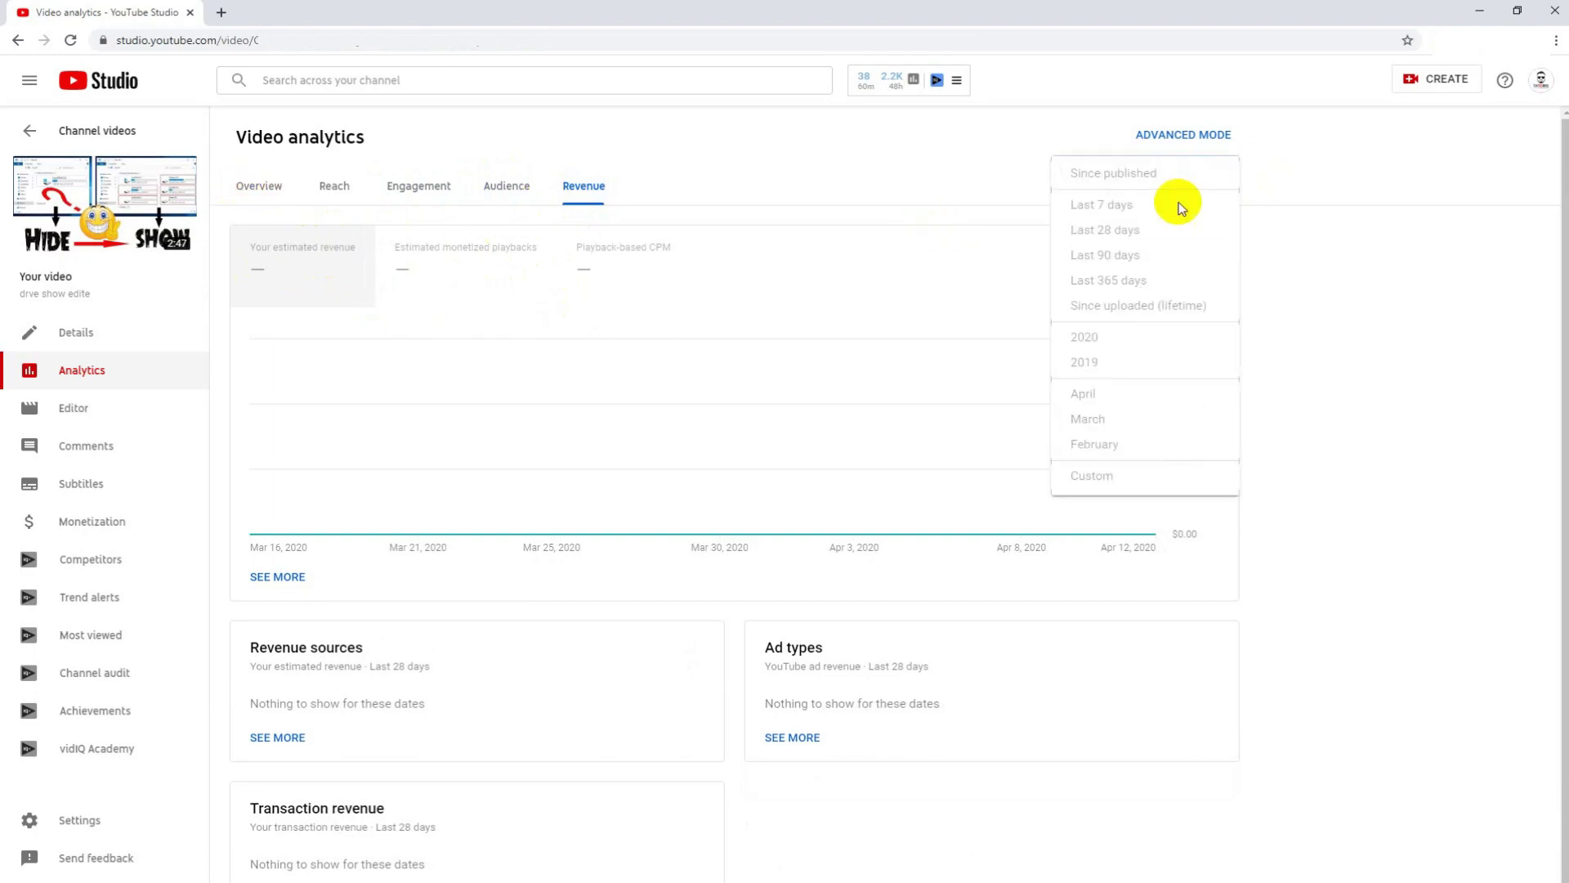
click(1354, 319)
click(260, 188)
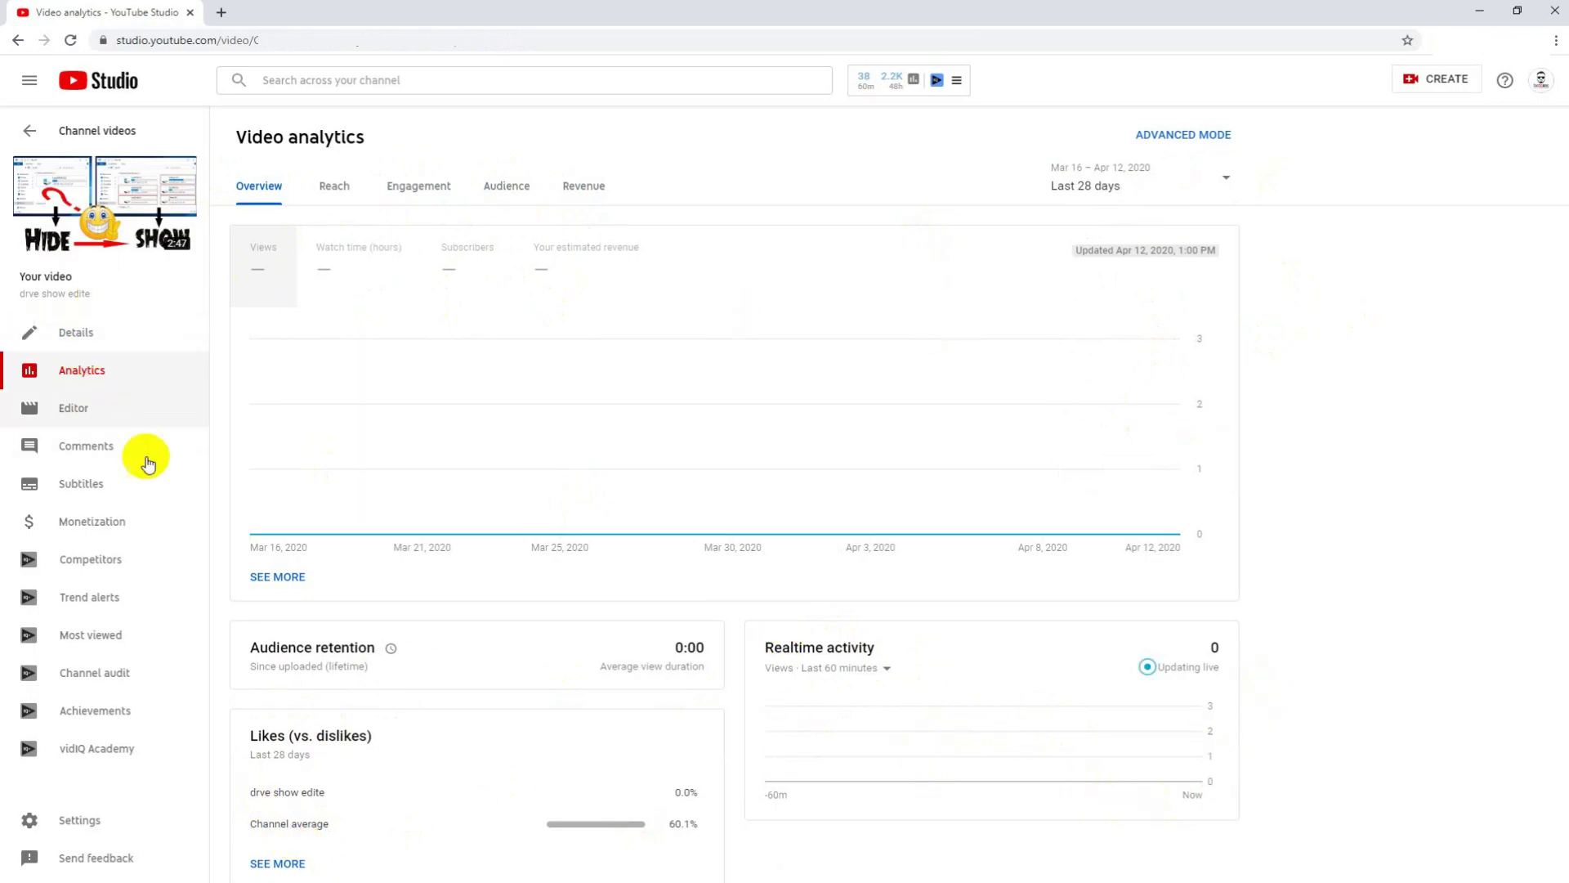
Inspect the video's timeline in the video editor, and reopen its analytics from the channel's video list
click(96, 418)
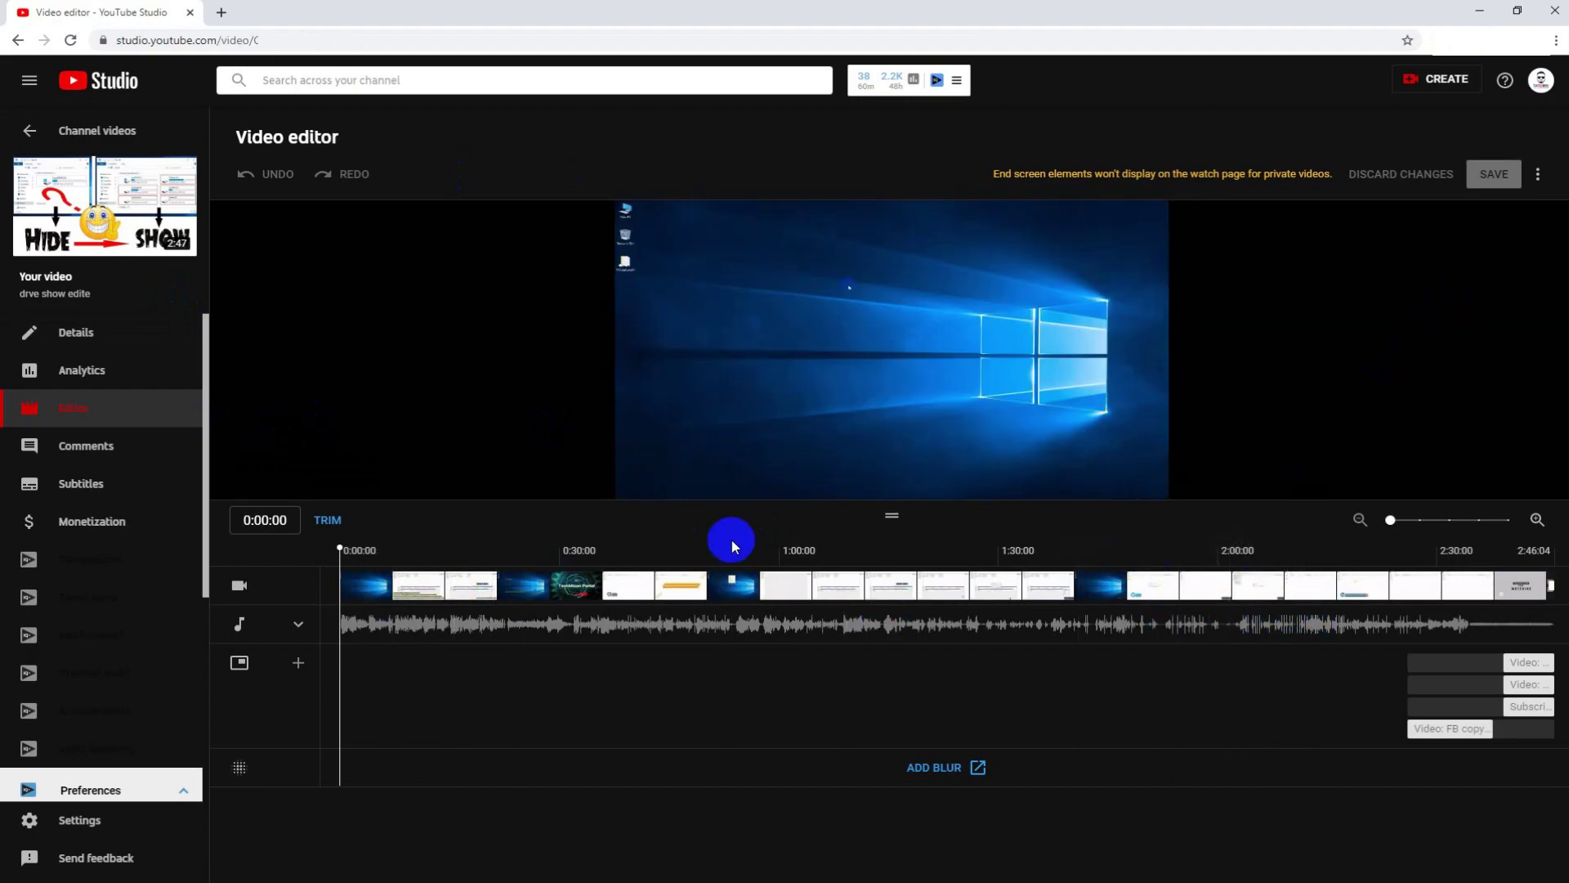
click(30, 133)
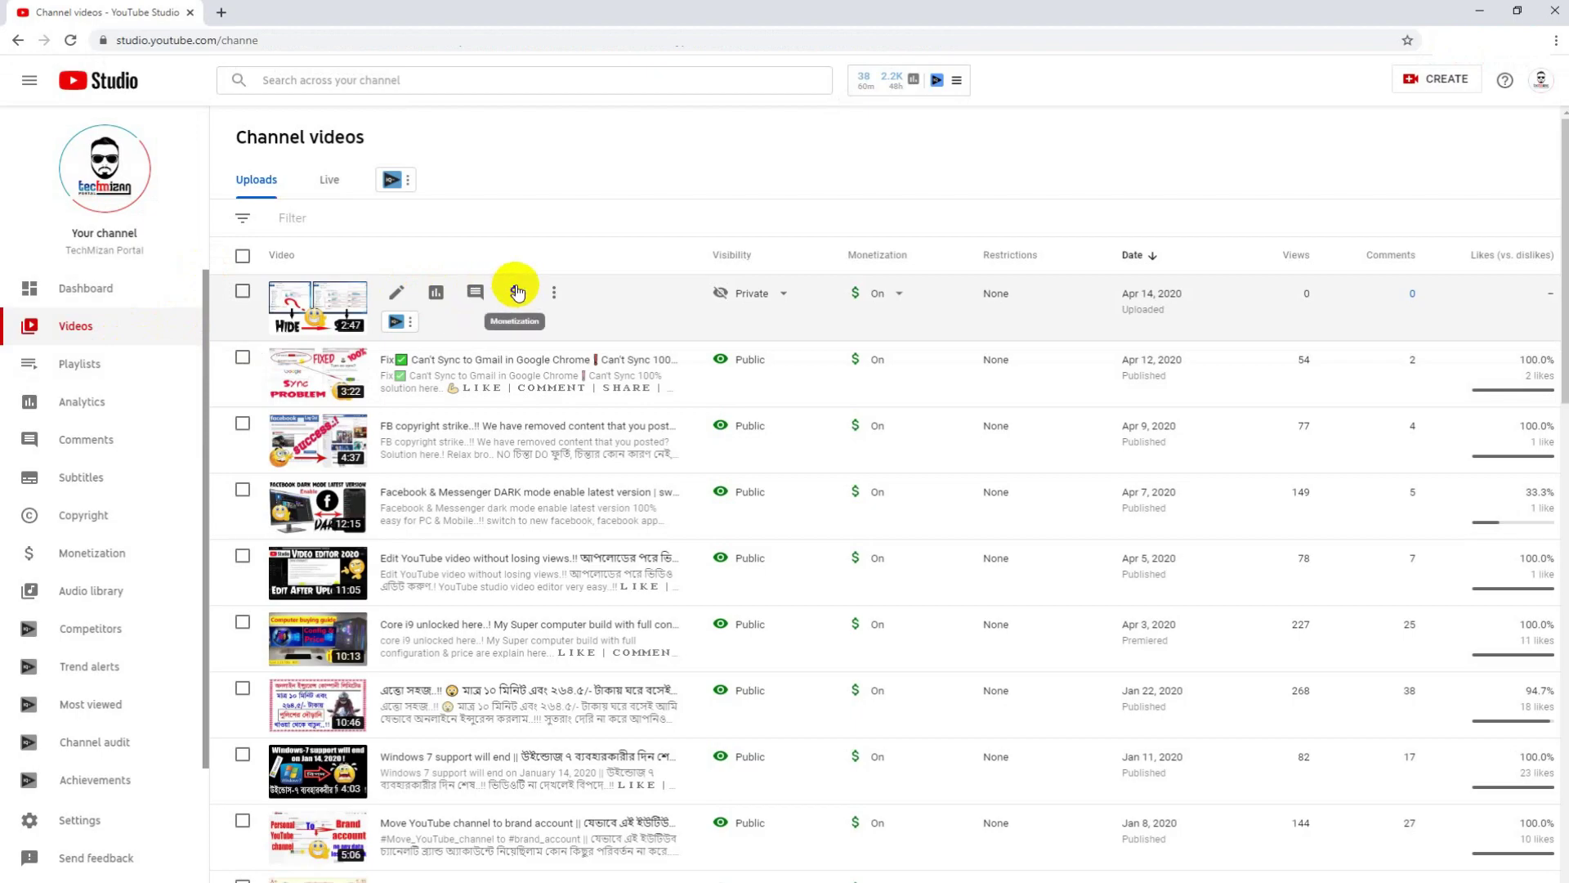
click(435, 294)
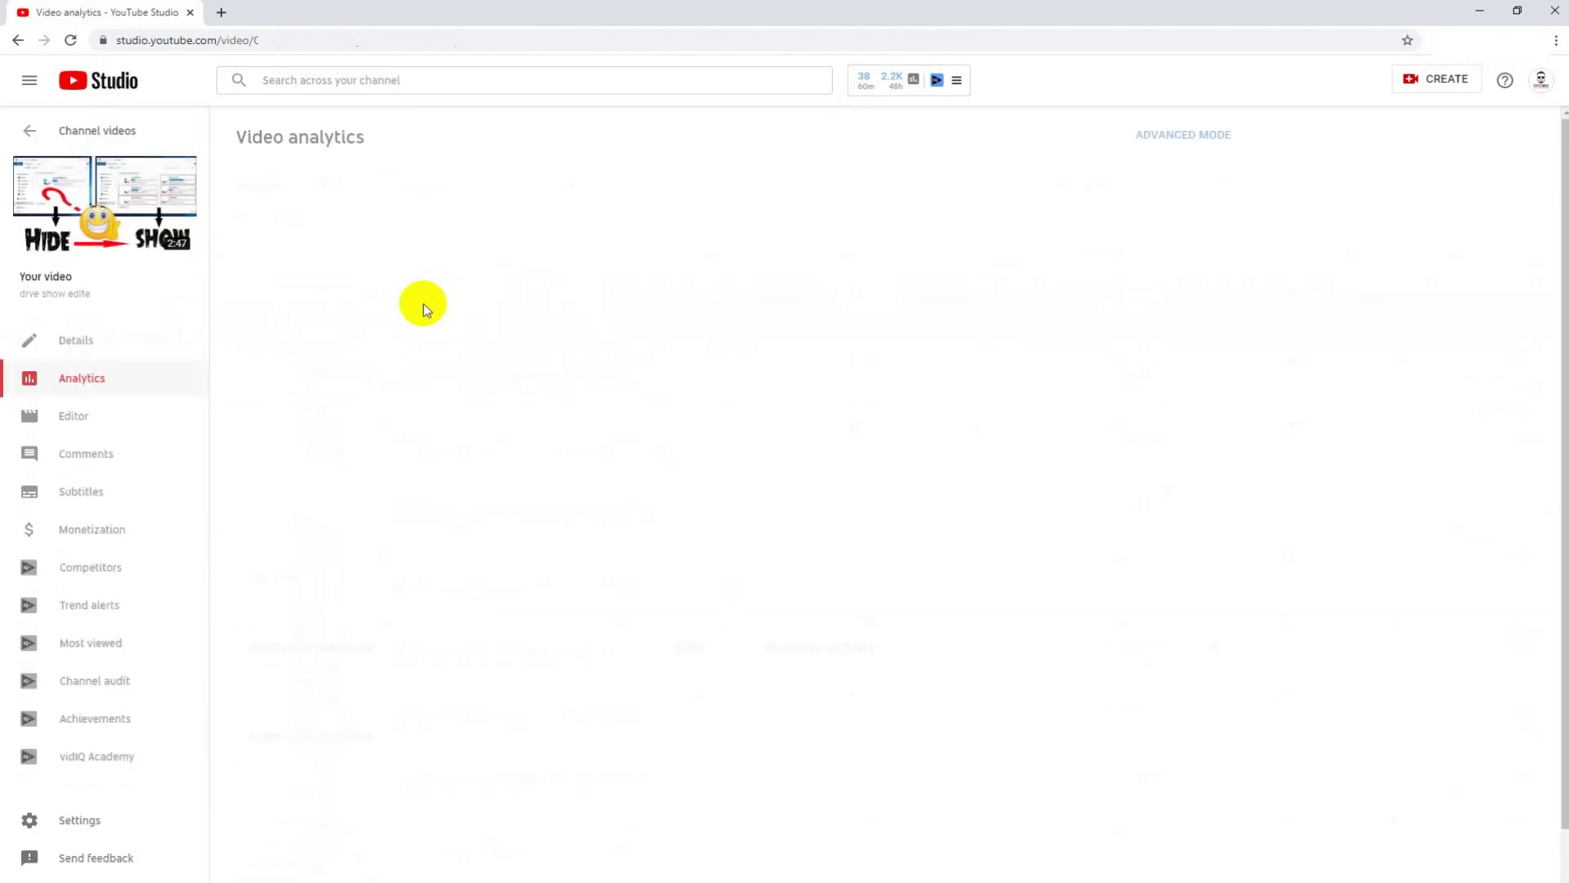
Review the "drve show edite" video's published, held-for-review and likely-spam comments, and return to the channel's video list
click(106, 454)
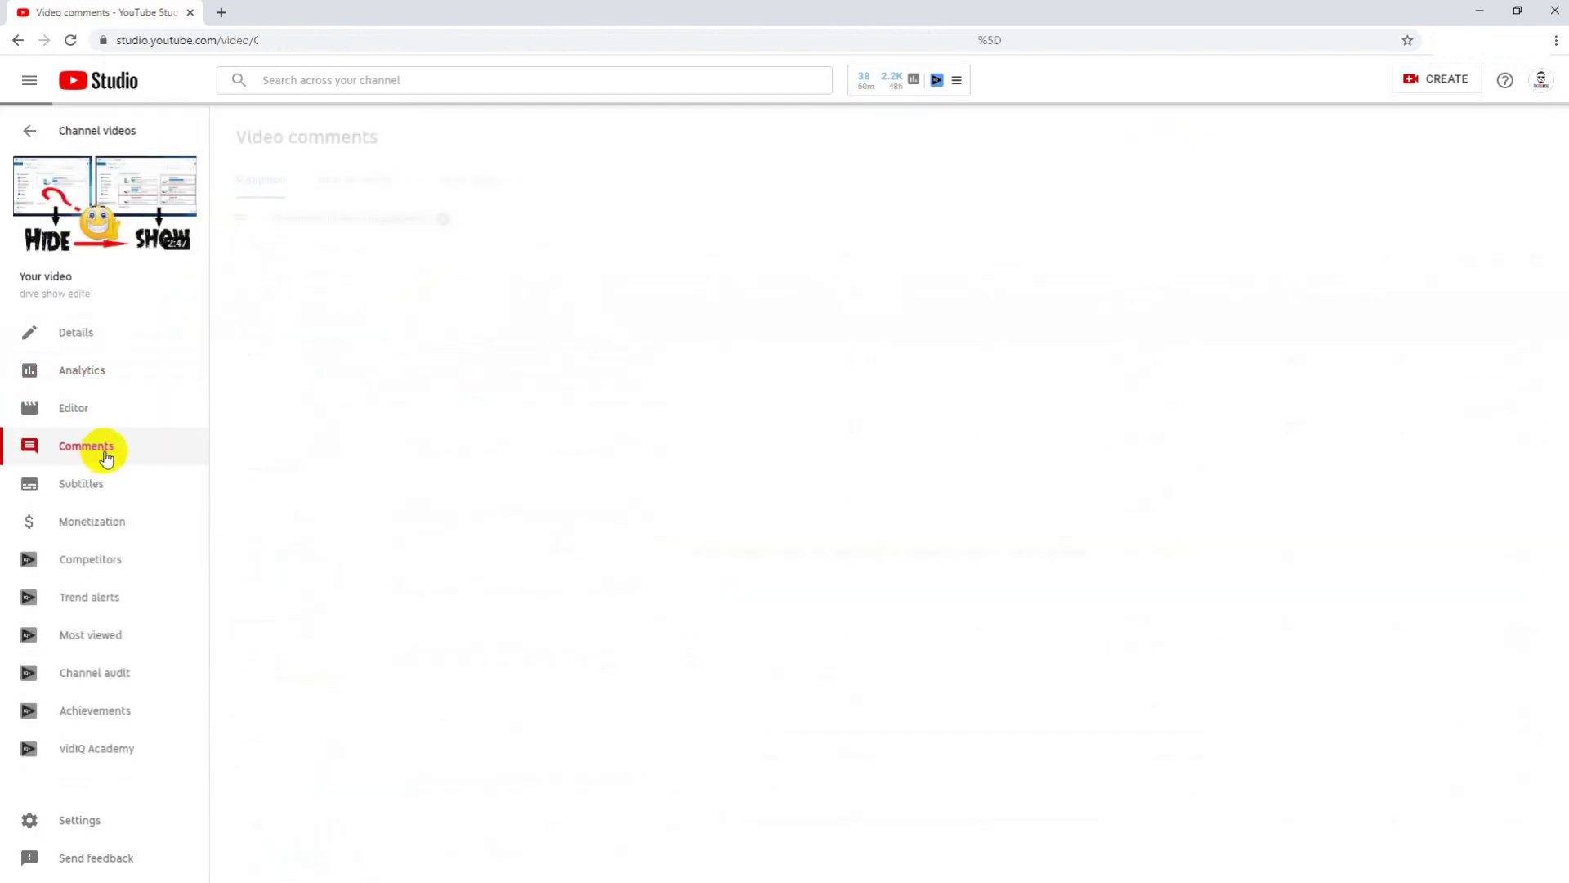
click(30, 130)
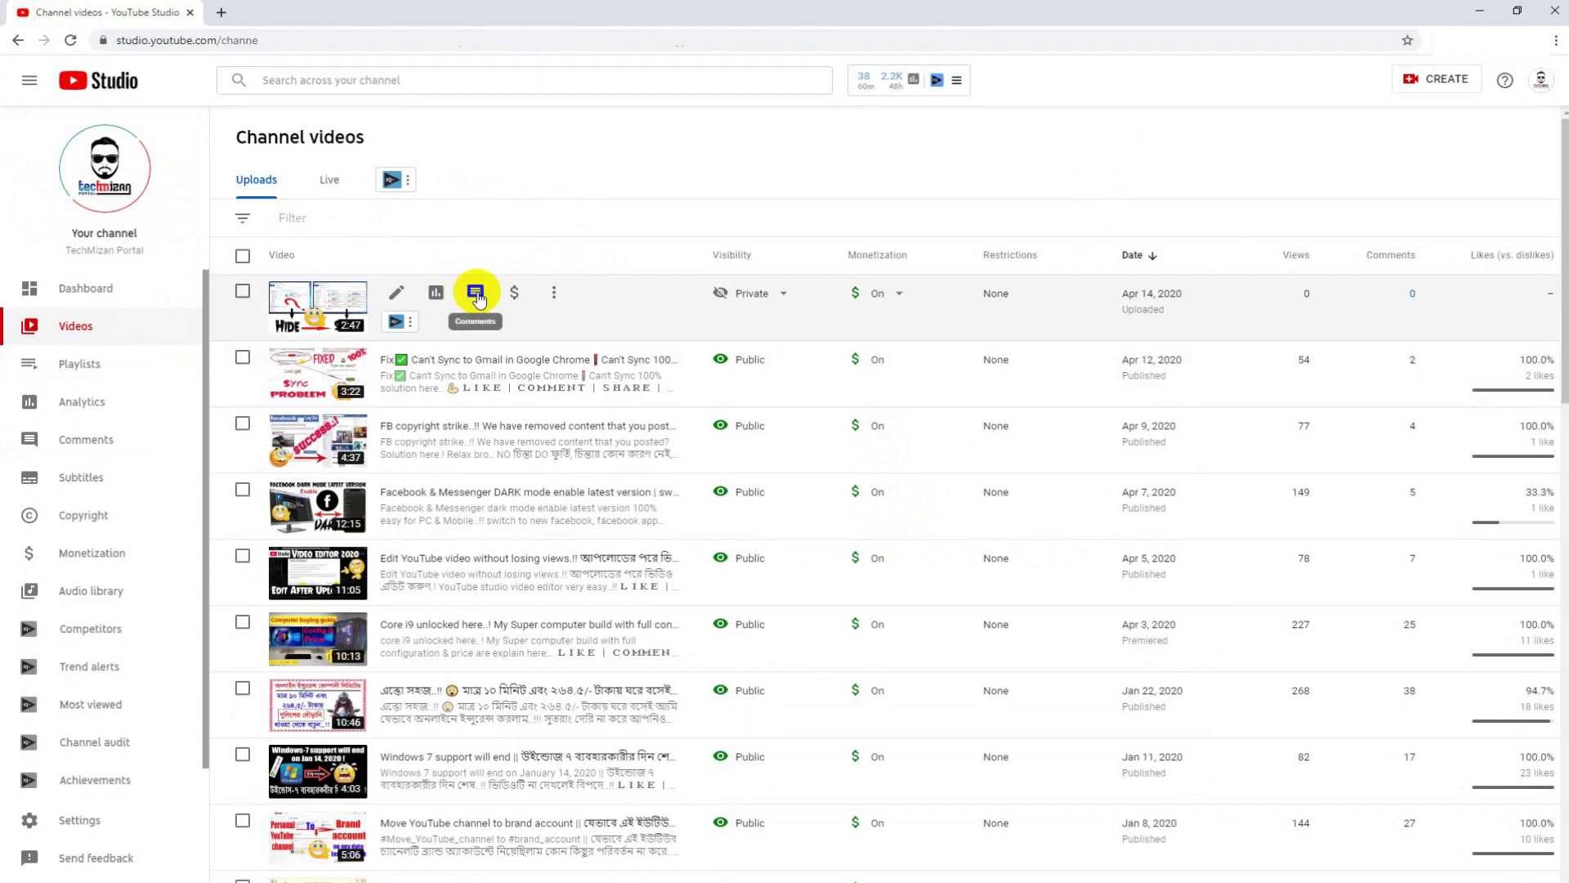
click(477, 294)
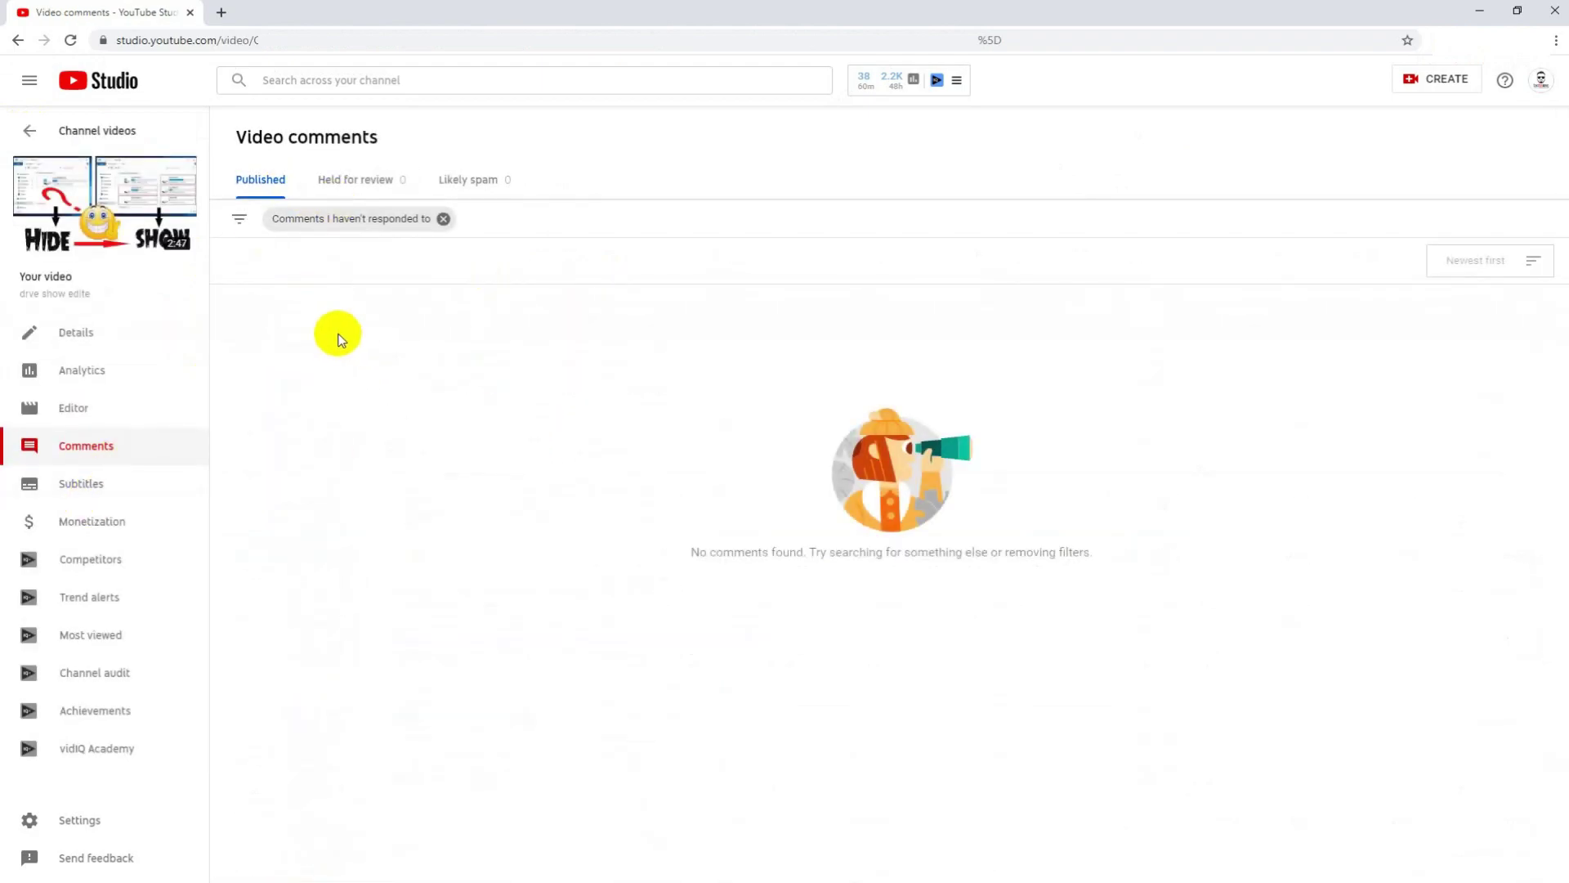
click(336, 183)
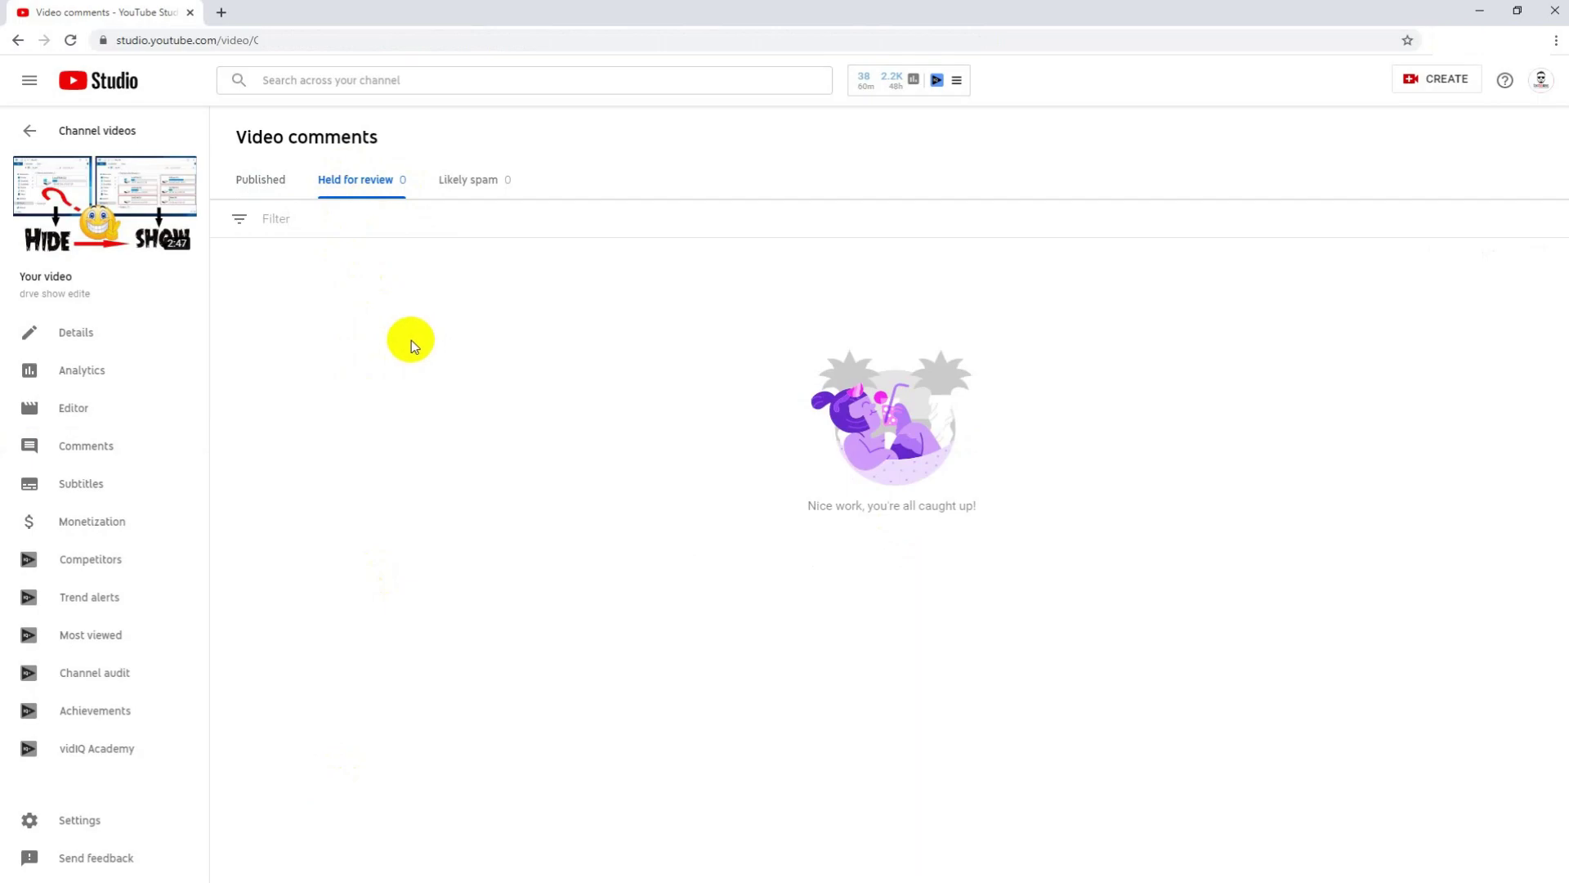
click(481, 182)
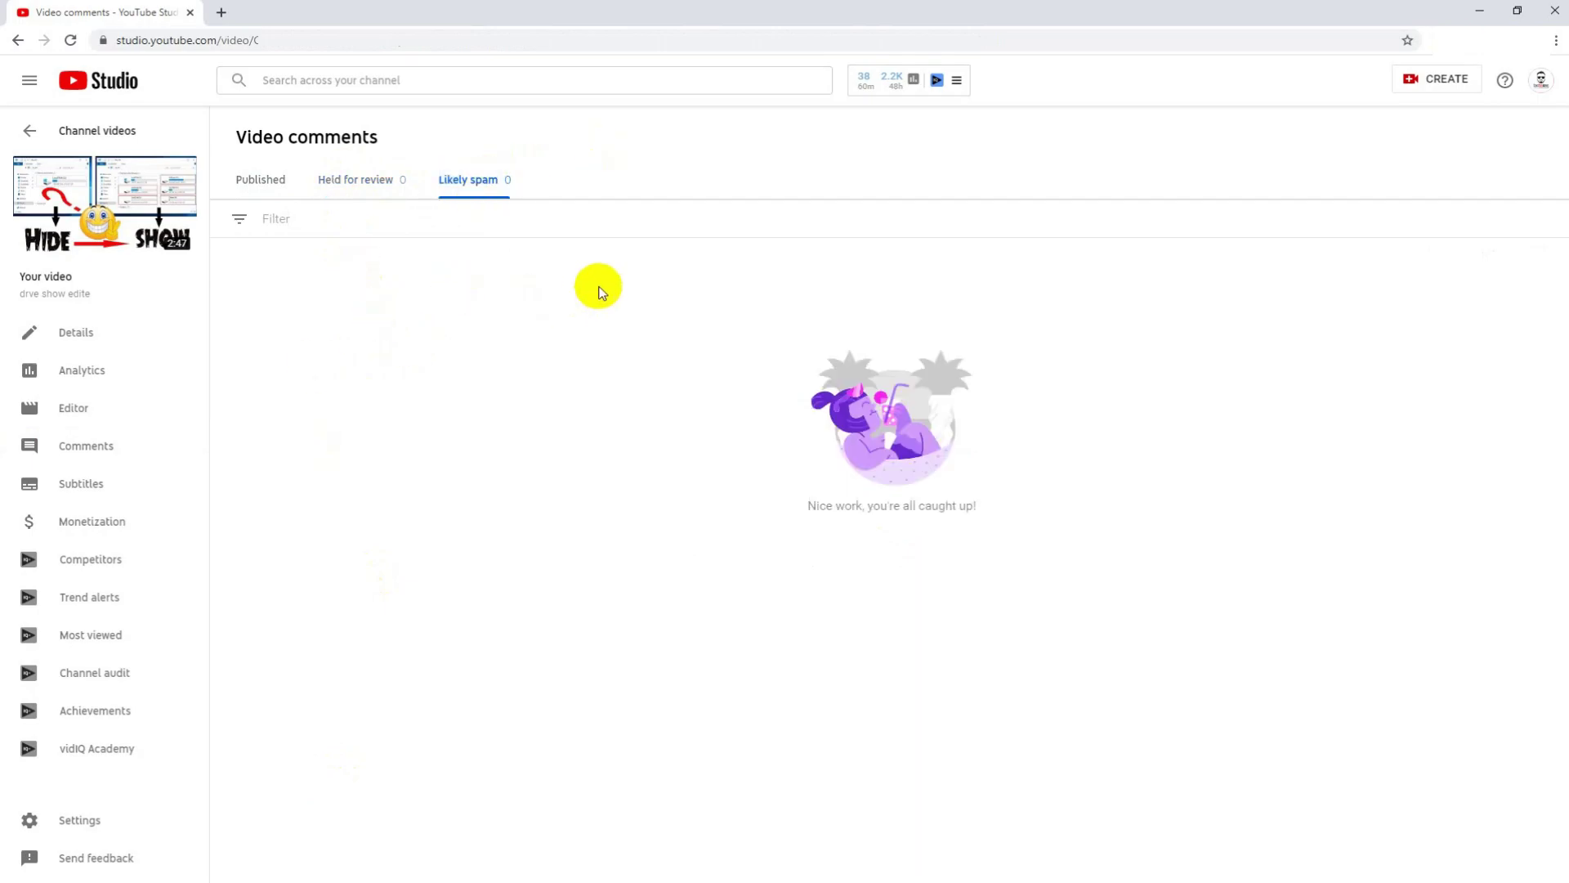
click(30, 128)
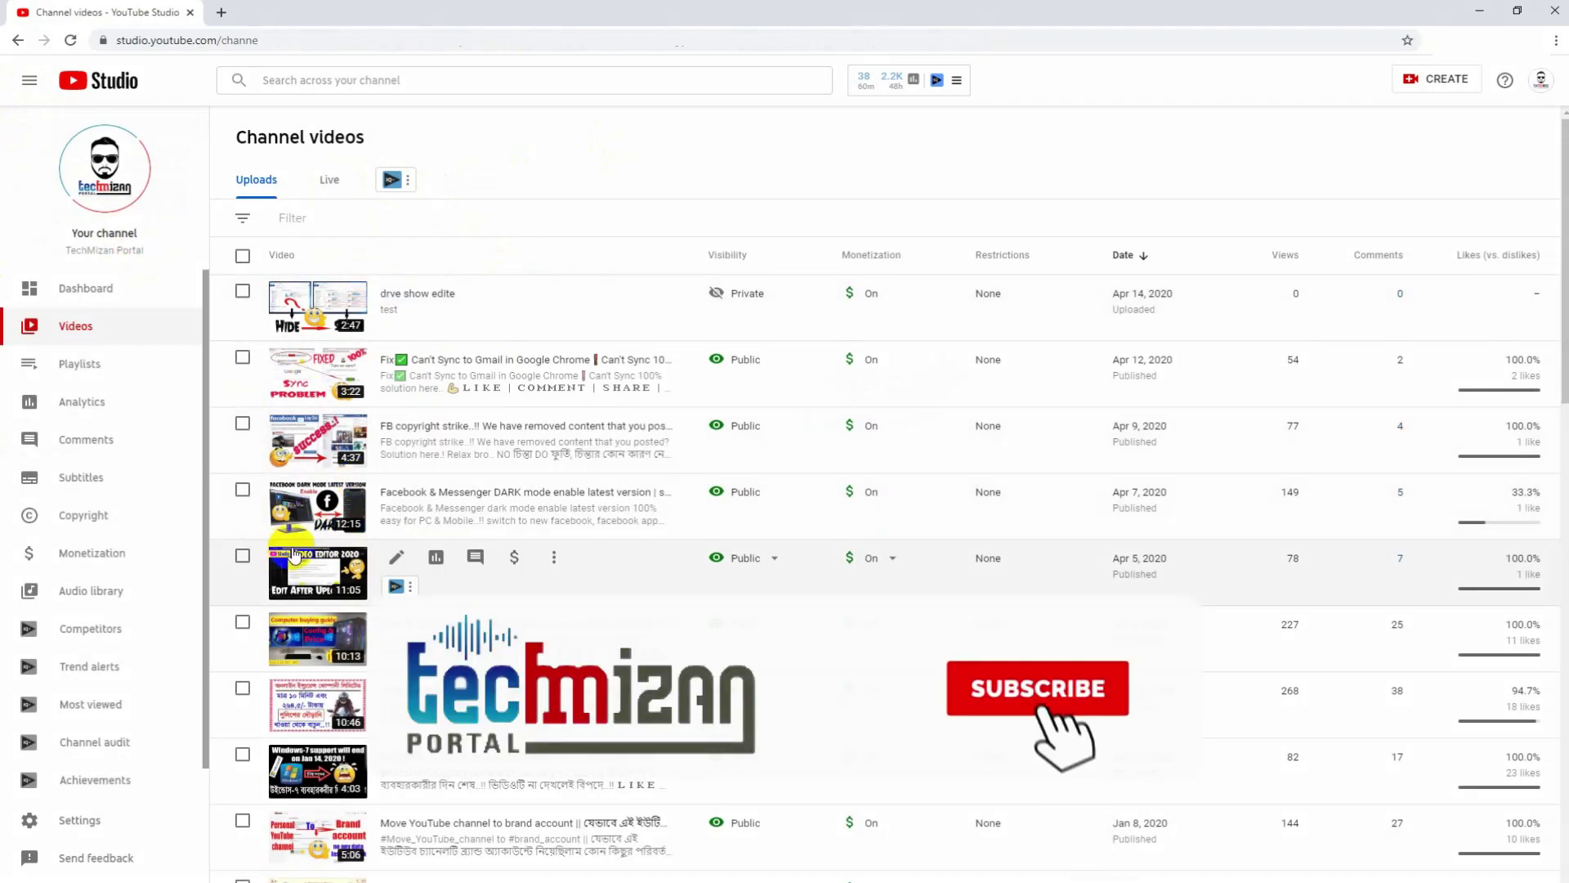
Open the analytics of the "Core i9 unlocked here" video and review its Reach, Engagement, Audience and Revenue reports
scroll(302, 507, down, 1)
scroll(307, 409, up, 1)
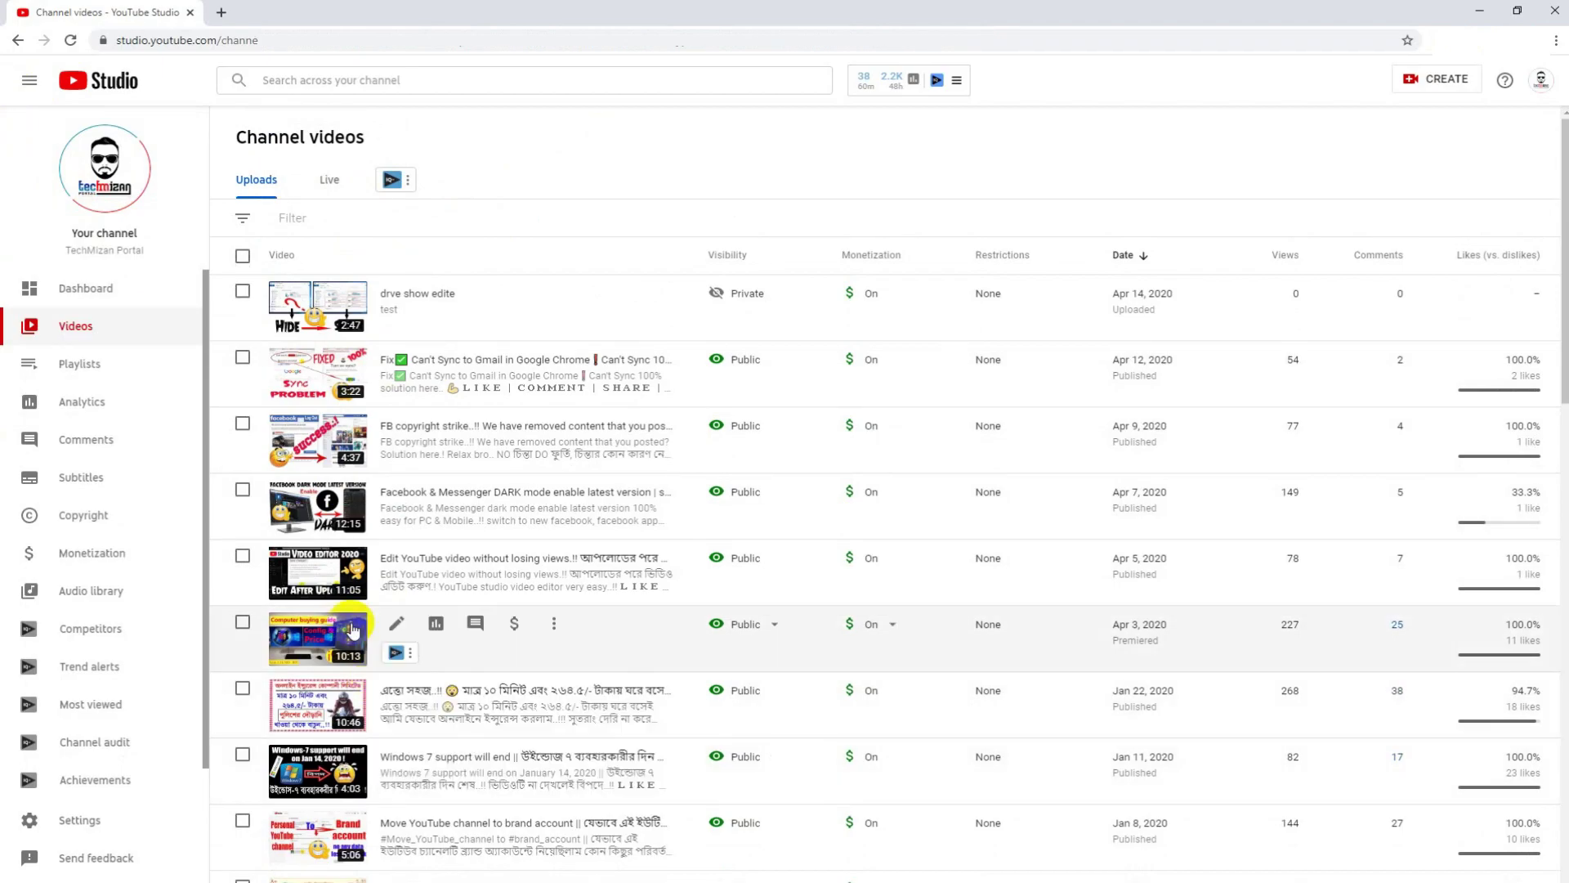
scroll(335, 589, down, 1)
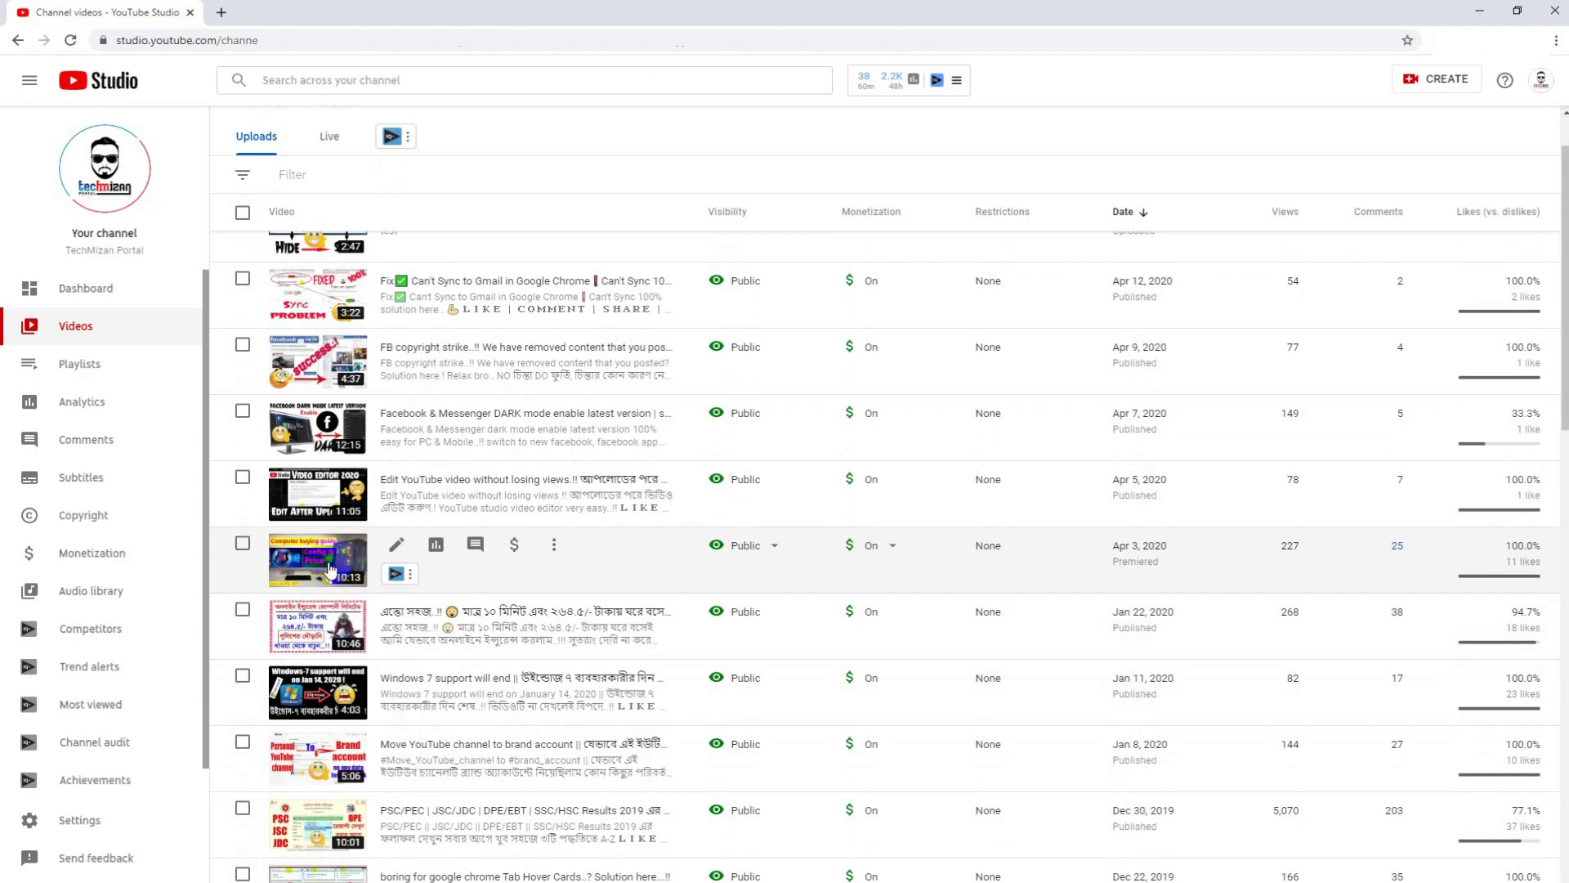
click(437, 546)
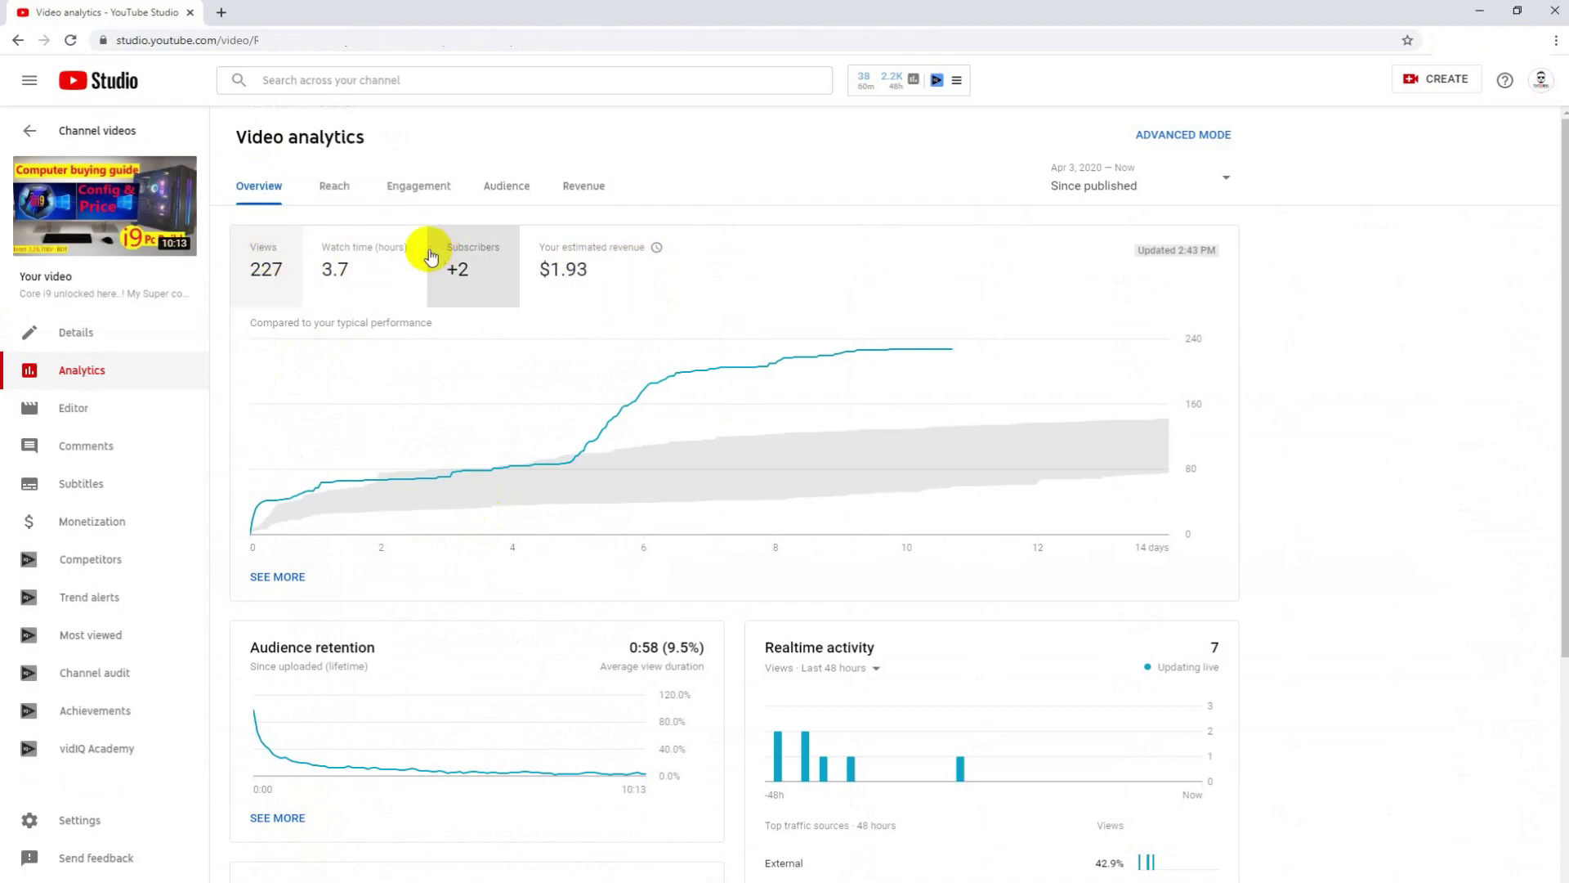
click(348, 189)
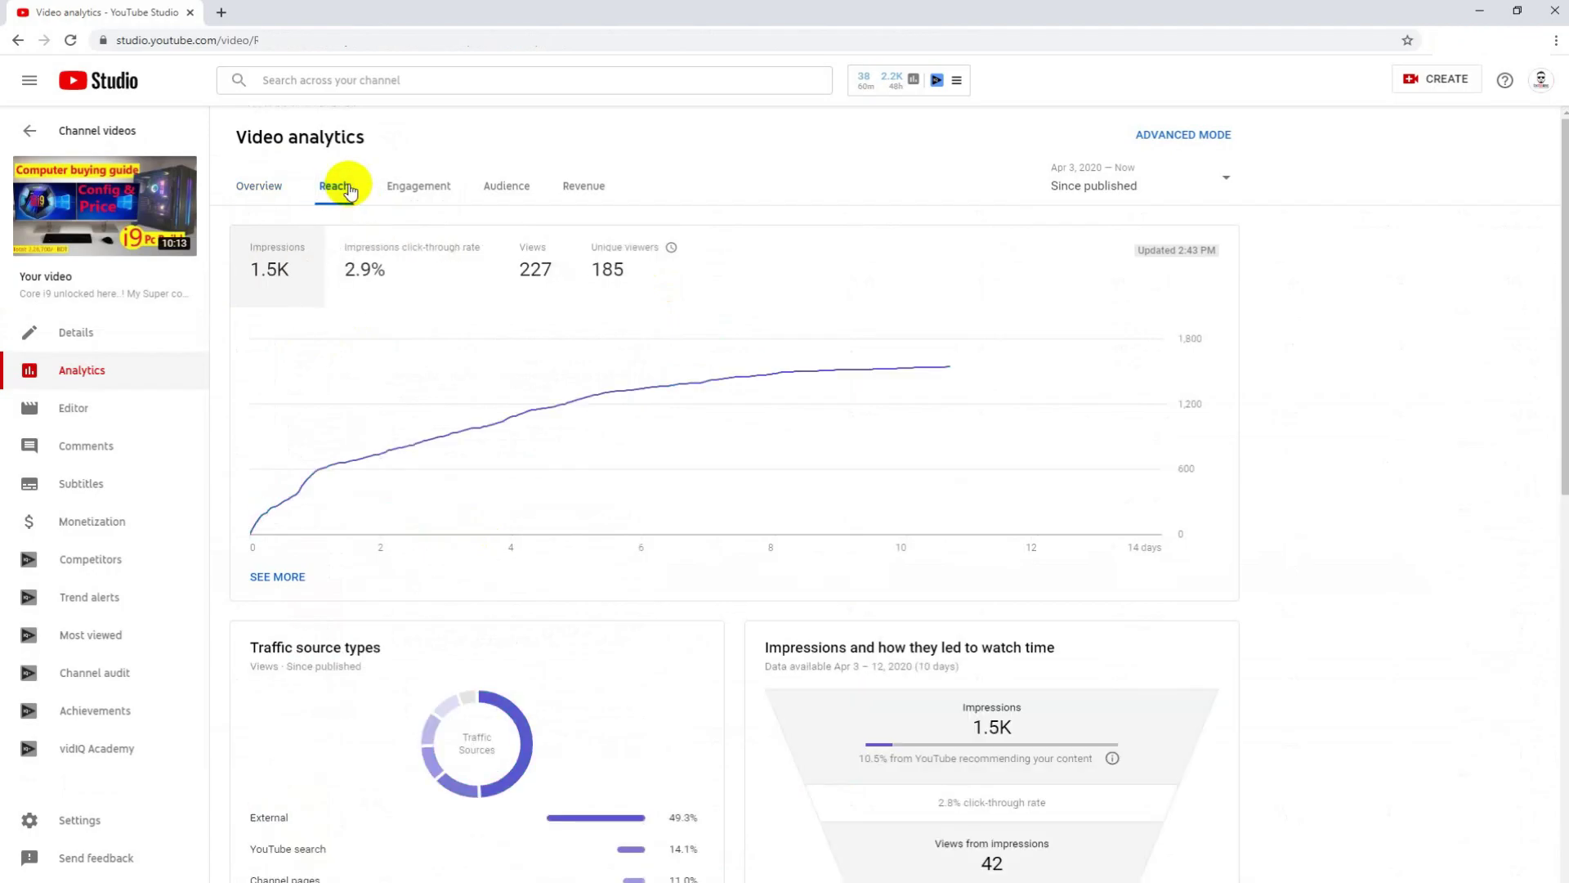
click(414, 191)
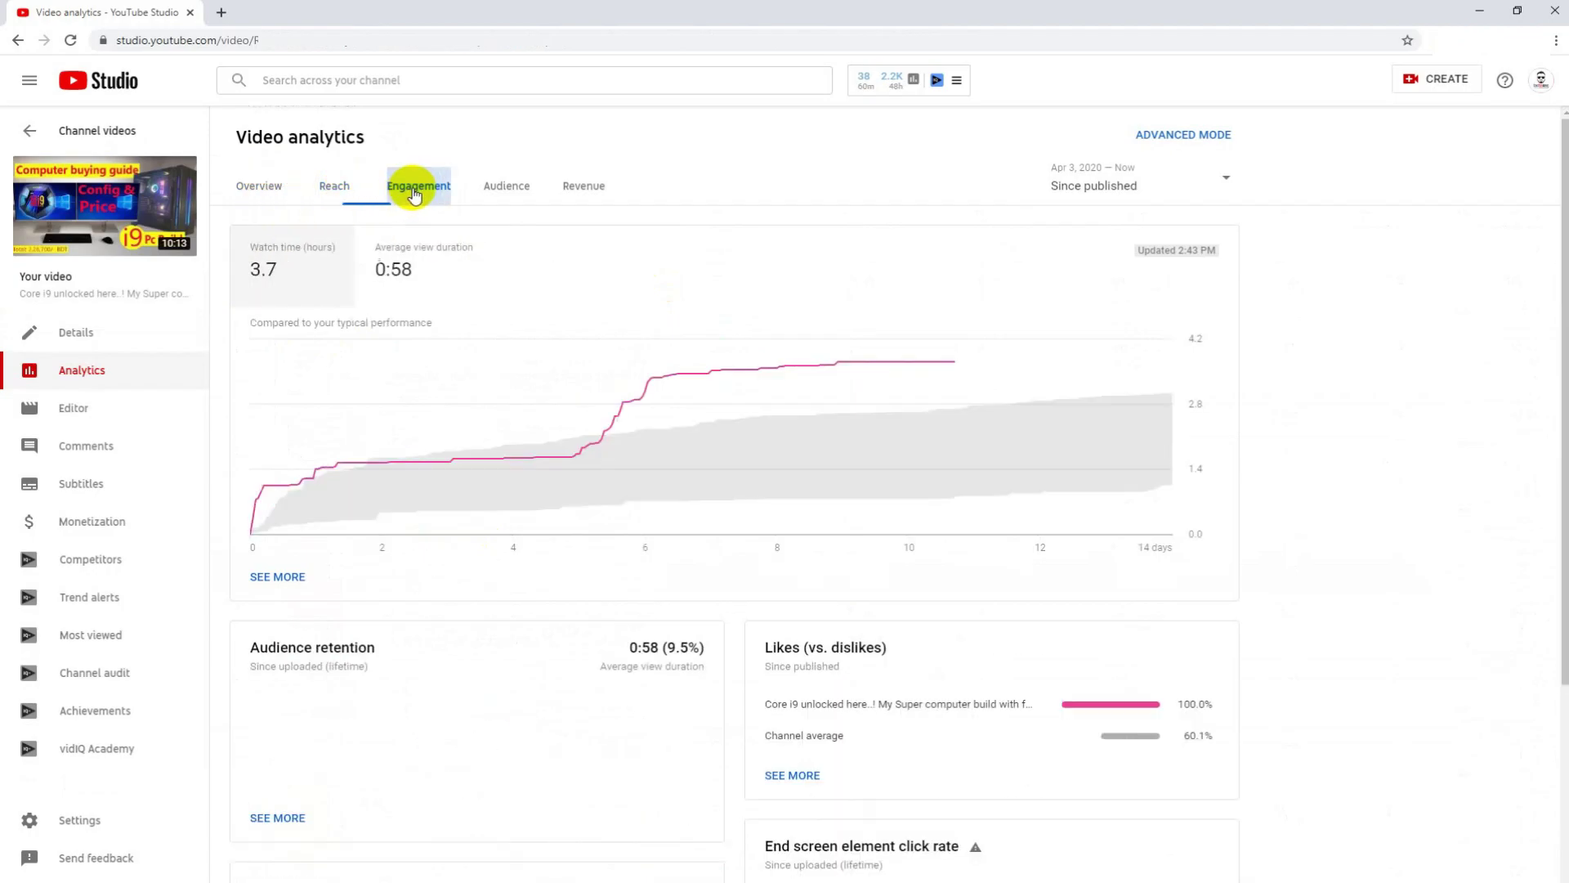
click(508, 191)
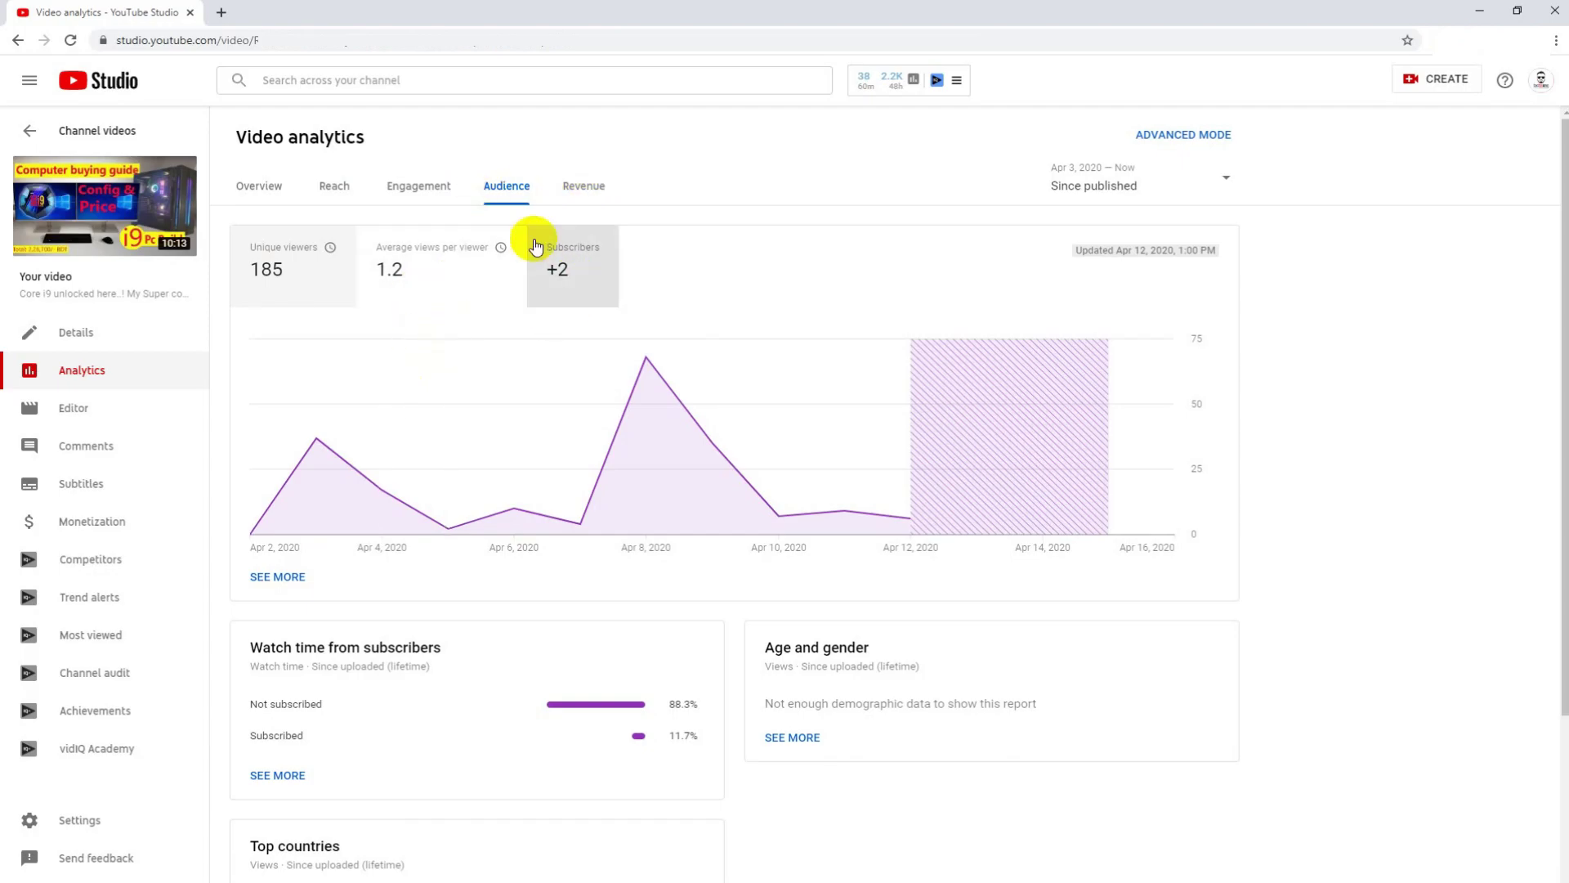
click(580, 185)
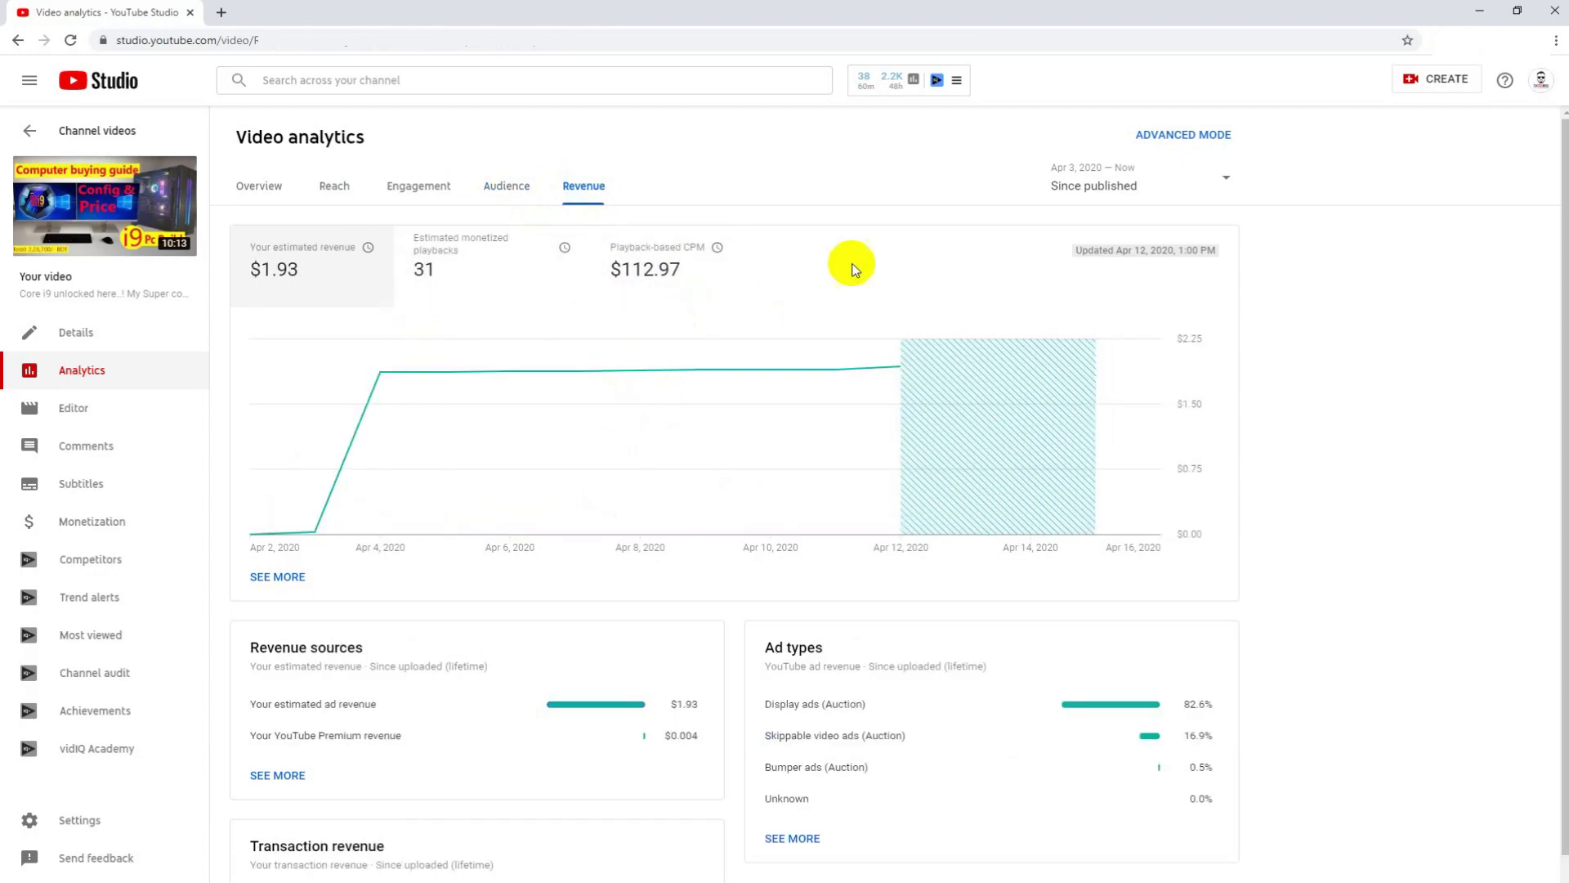
Examine the video's Overview analytics, including audience retention, concurrent viewers, likes and realtime activity
click(260, 190)
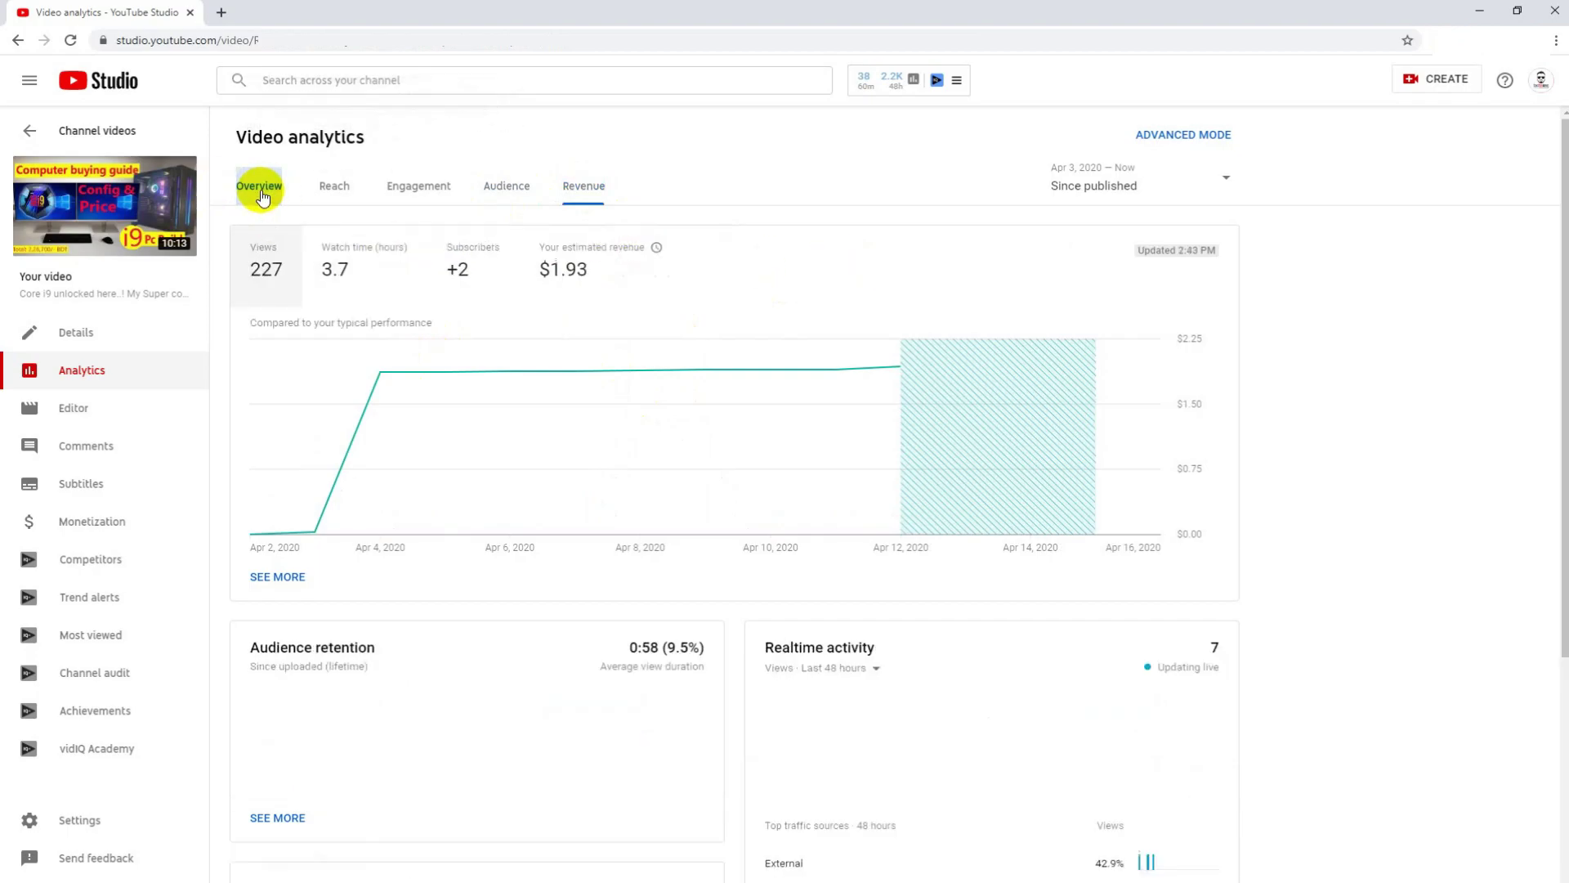
scroll(700, 479, down, 3)
scroll(433, 506, down, 2)
scroll(531, 527, up, 3)
scroll(952, 625, down, 1)
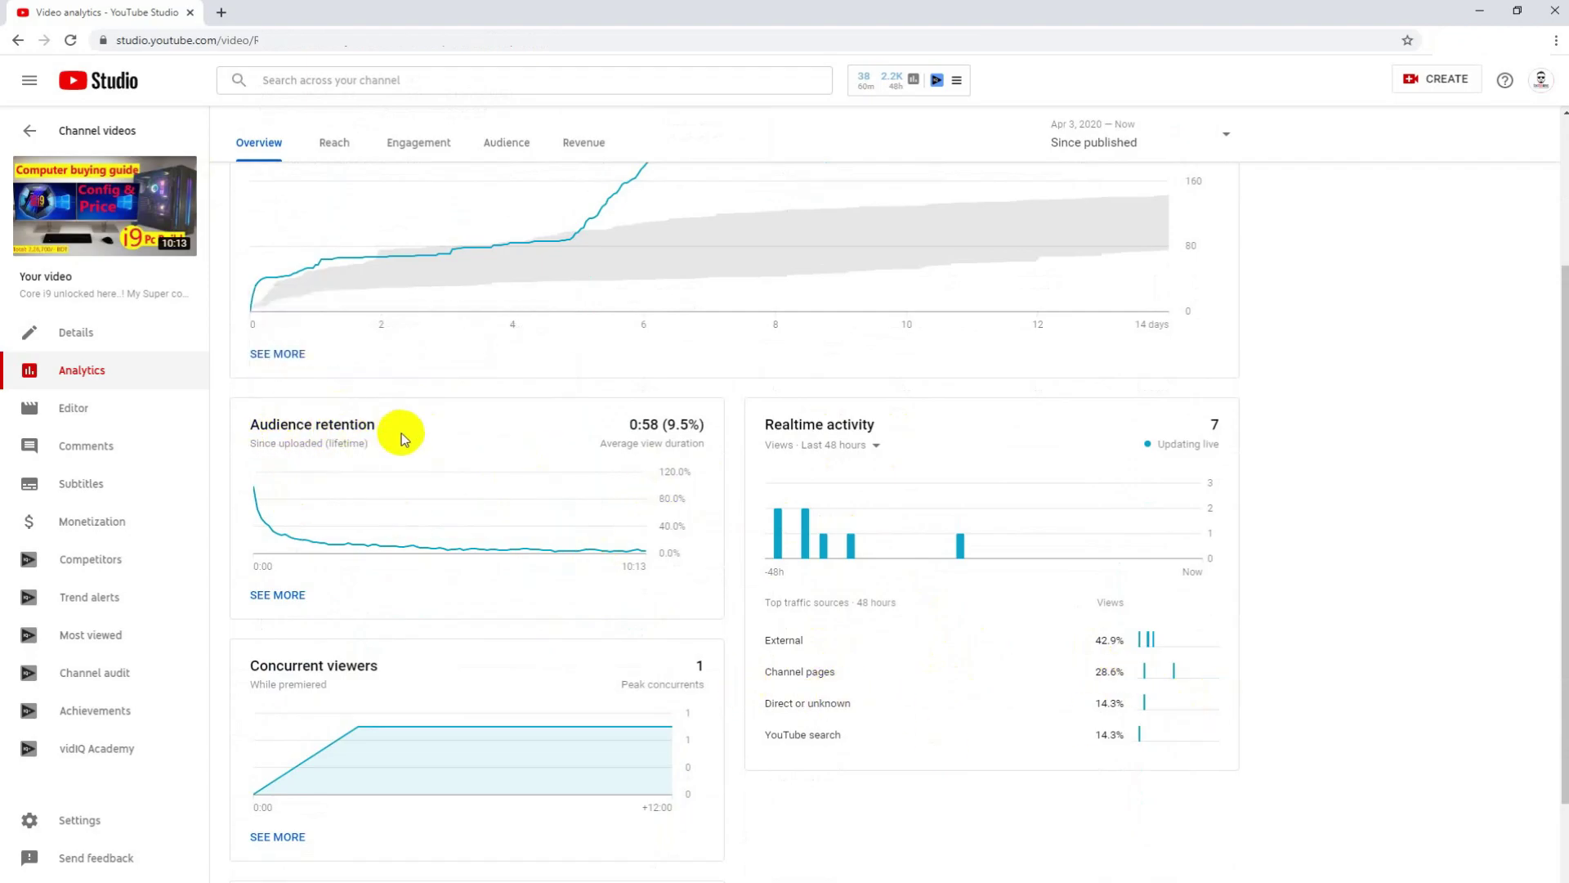
scroll(409, 568, down, 2)
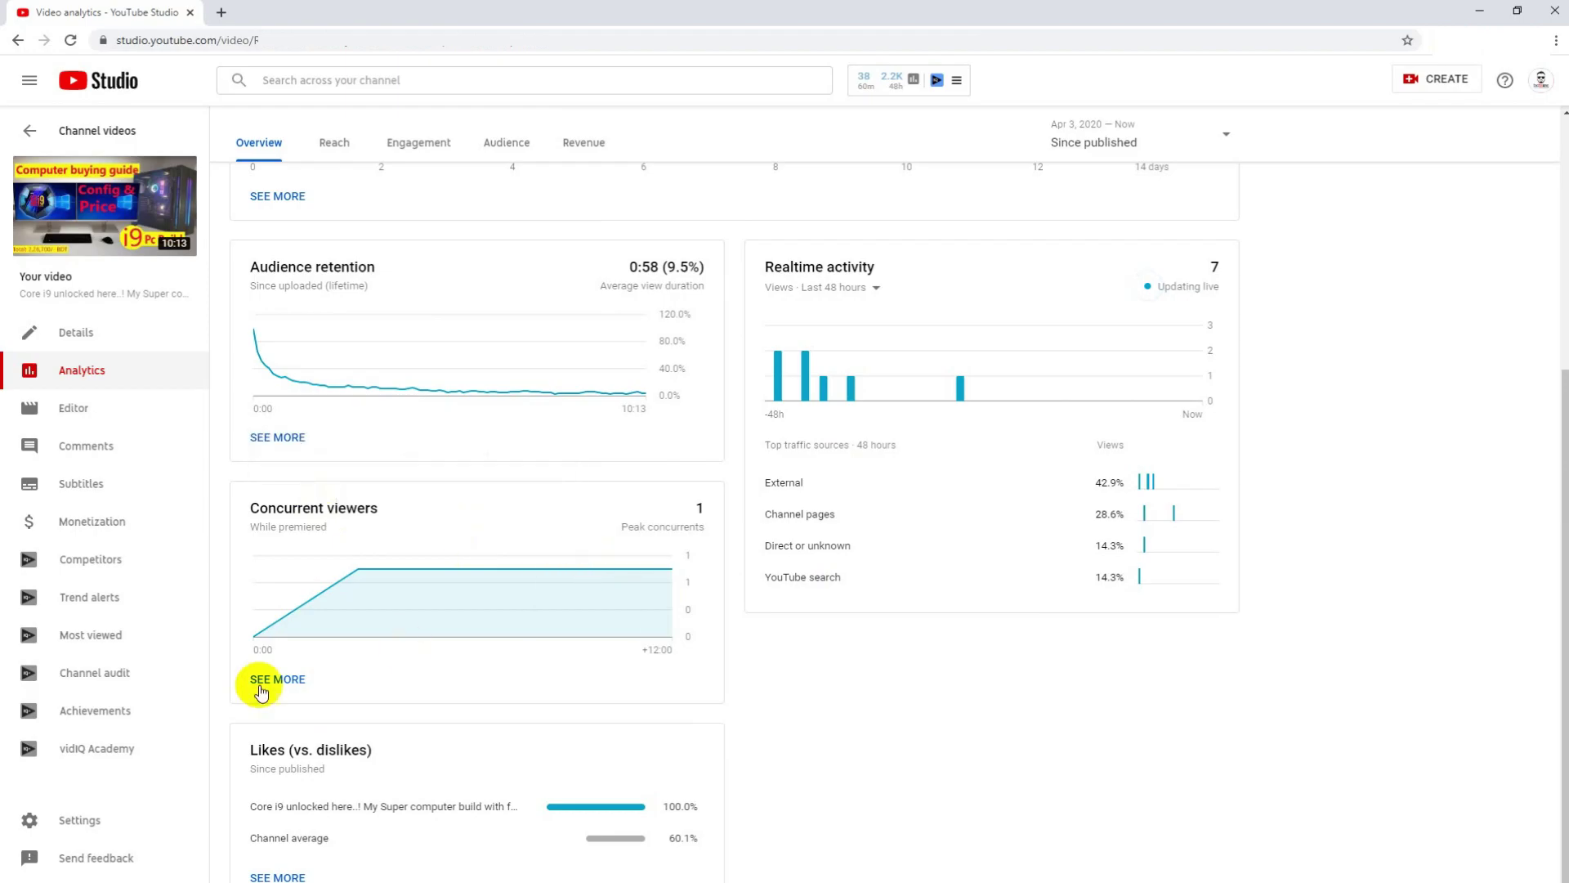
scroll(1106, 774, up, 5)
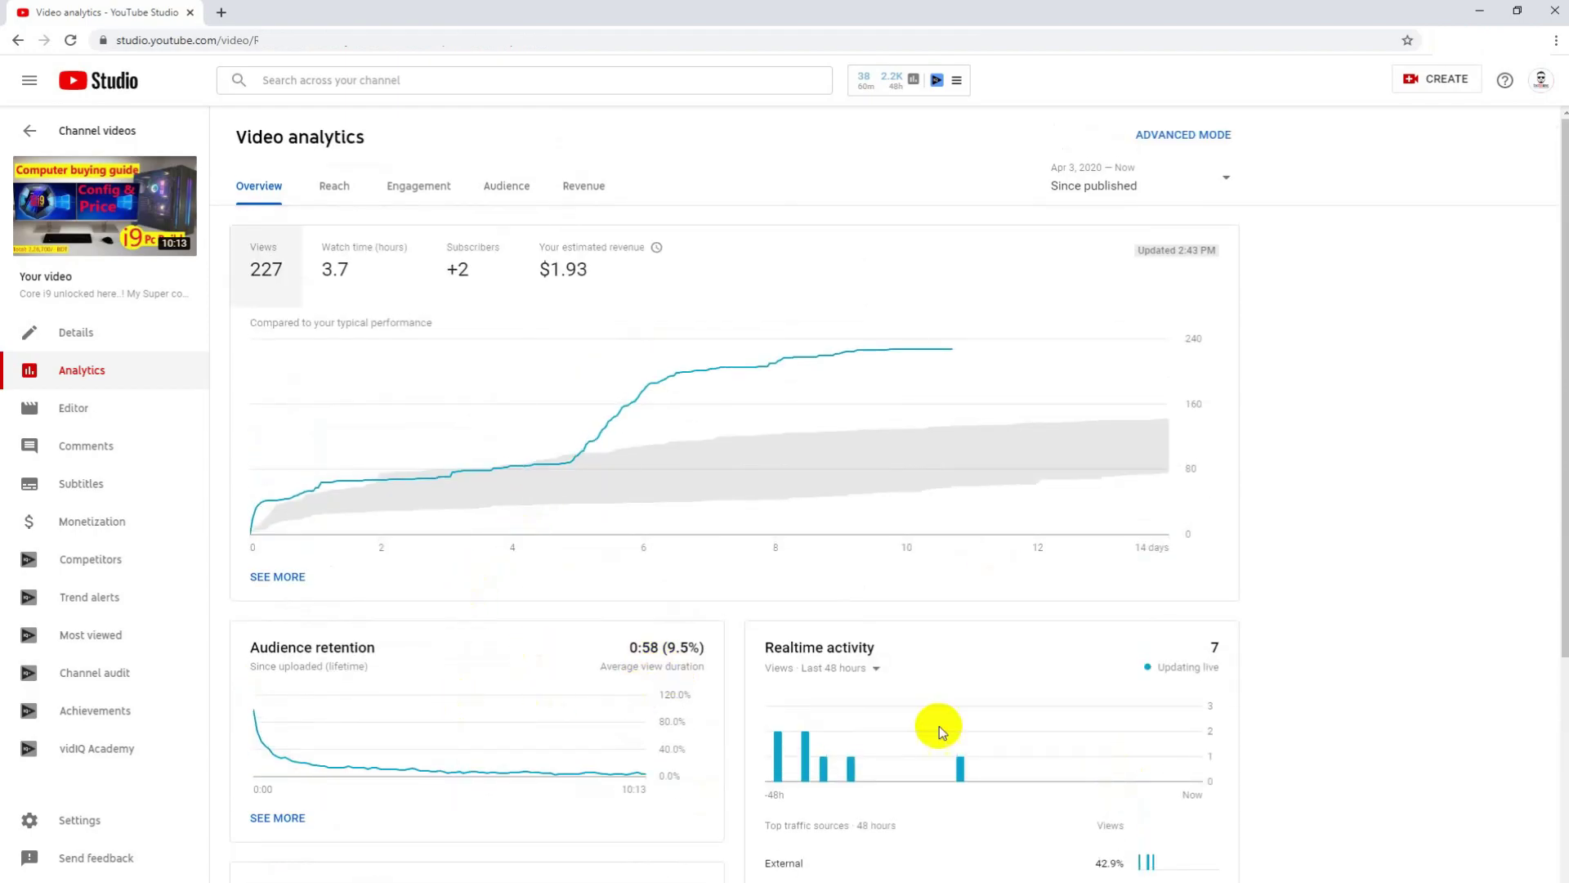
scroll(1099, 749, down, 2)
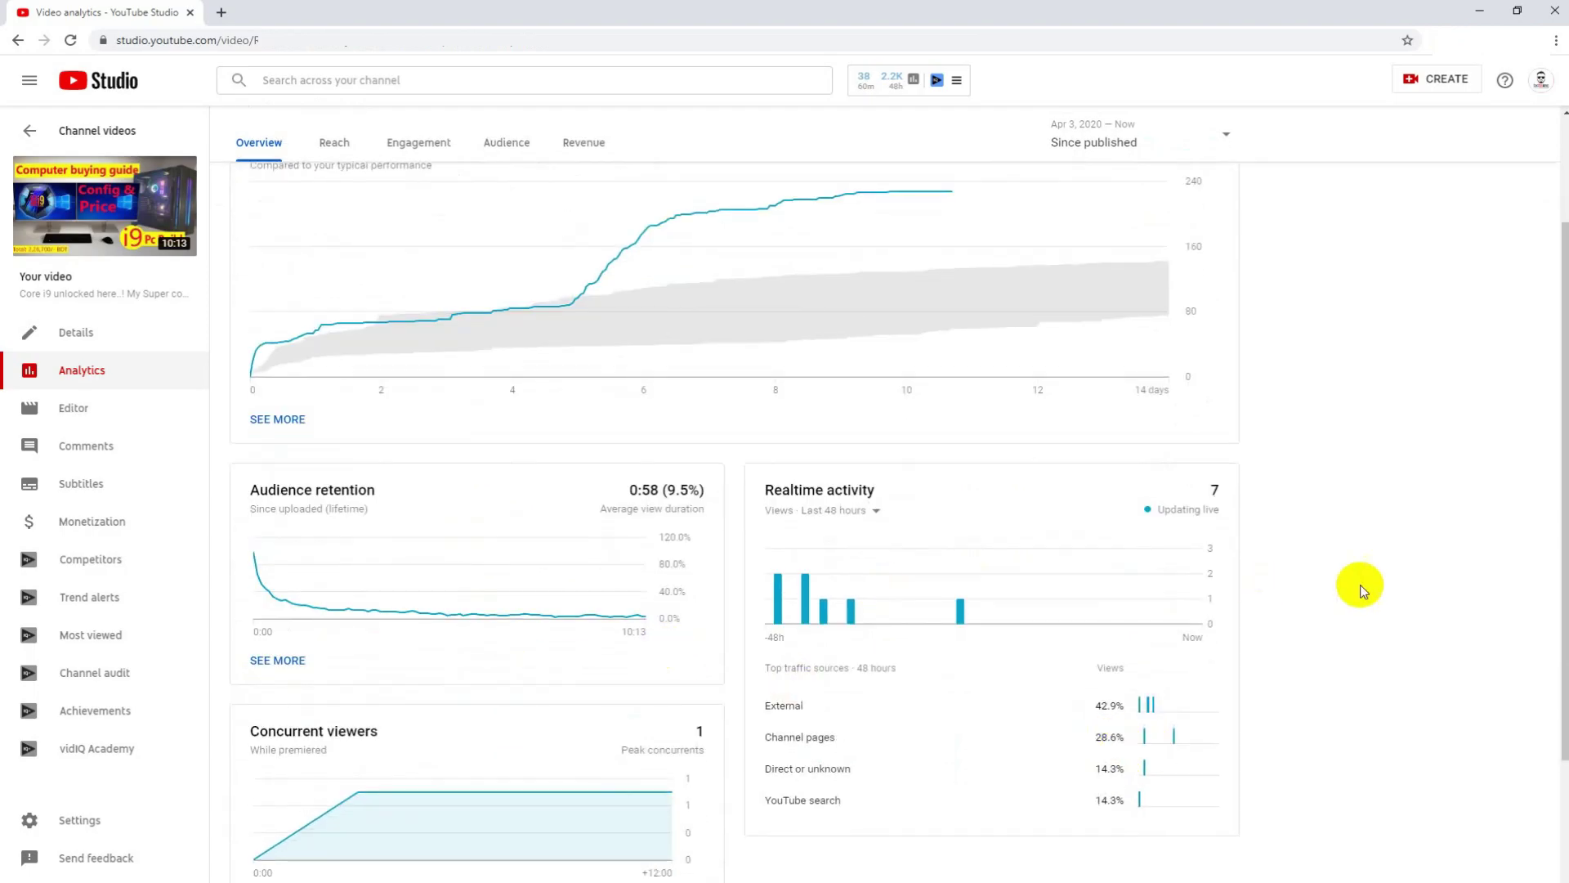
scroll(1360, 585, up, 2)
Examine the video's Audience analytics, including watch time from subscribers, top countries, and age and gender
click(527, 194)
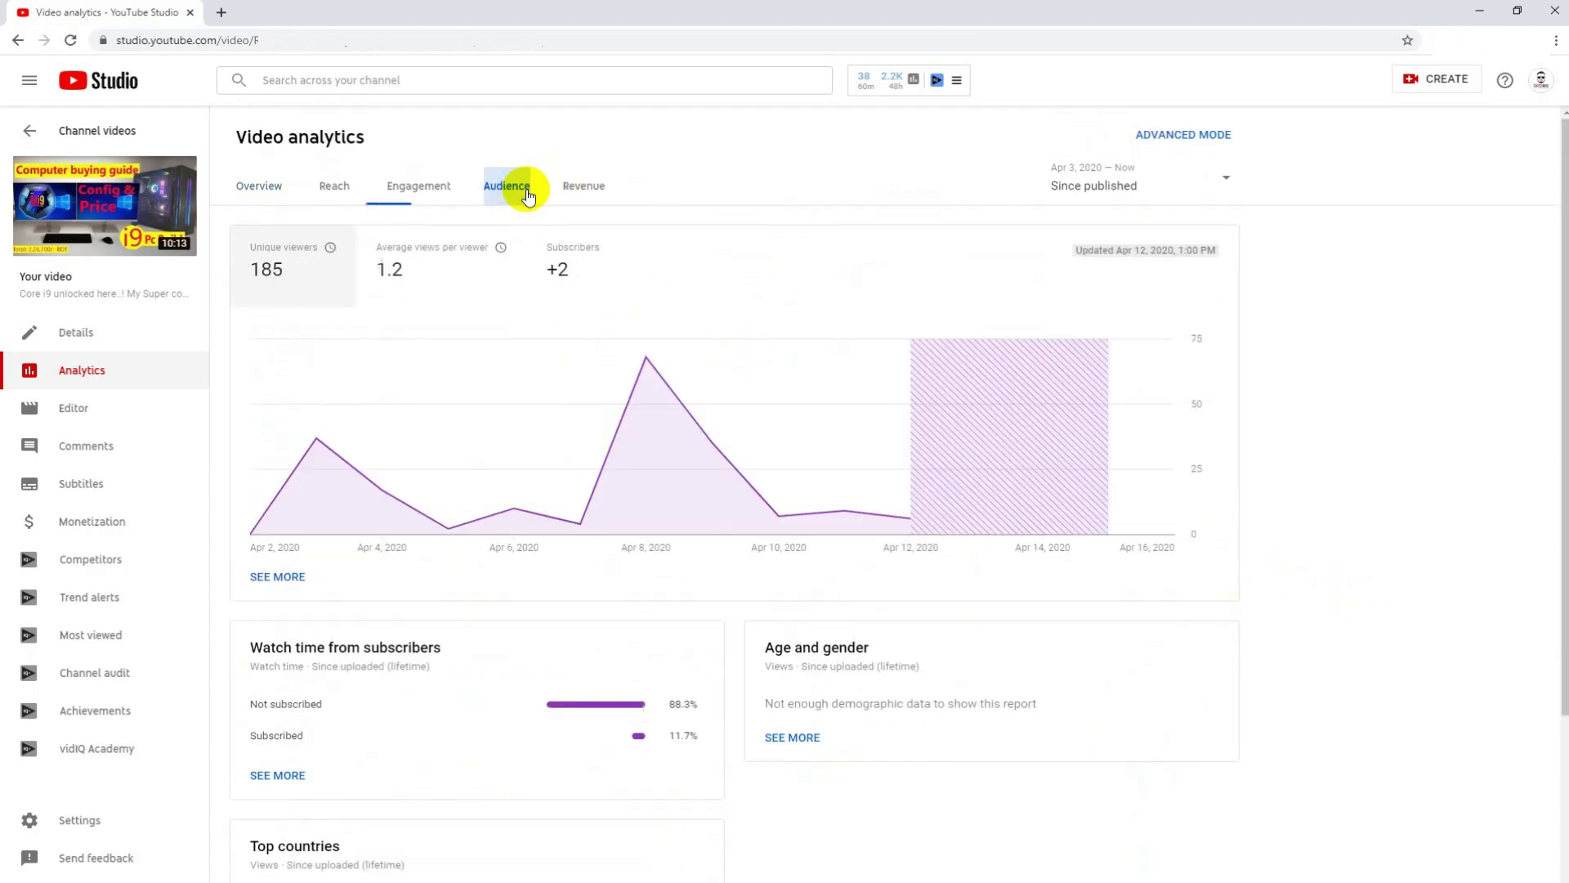
scroll(1324, 583, down, 1)
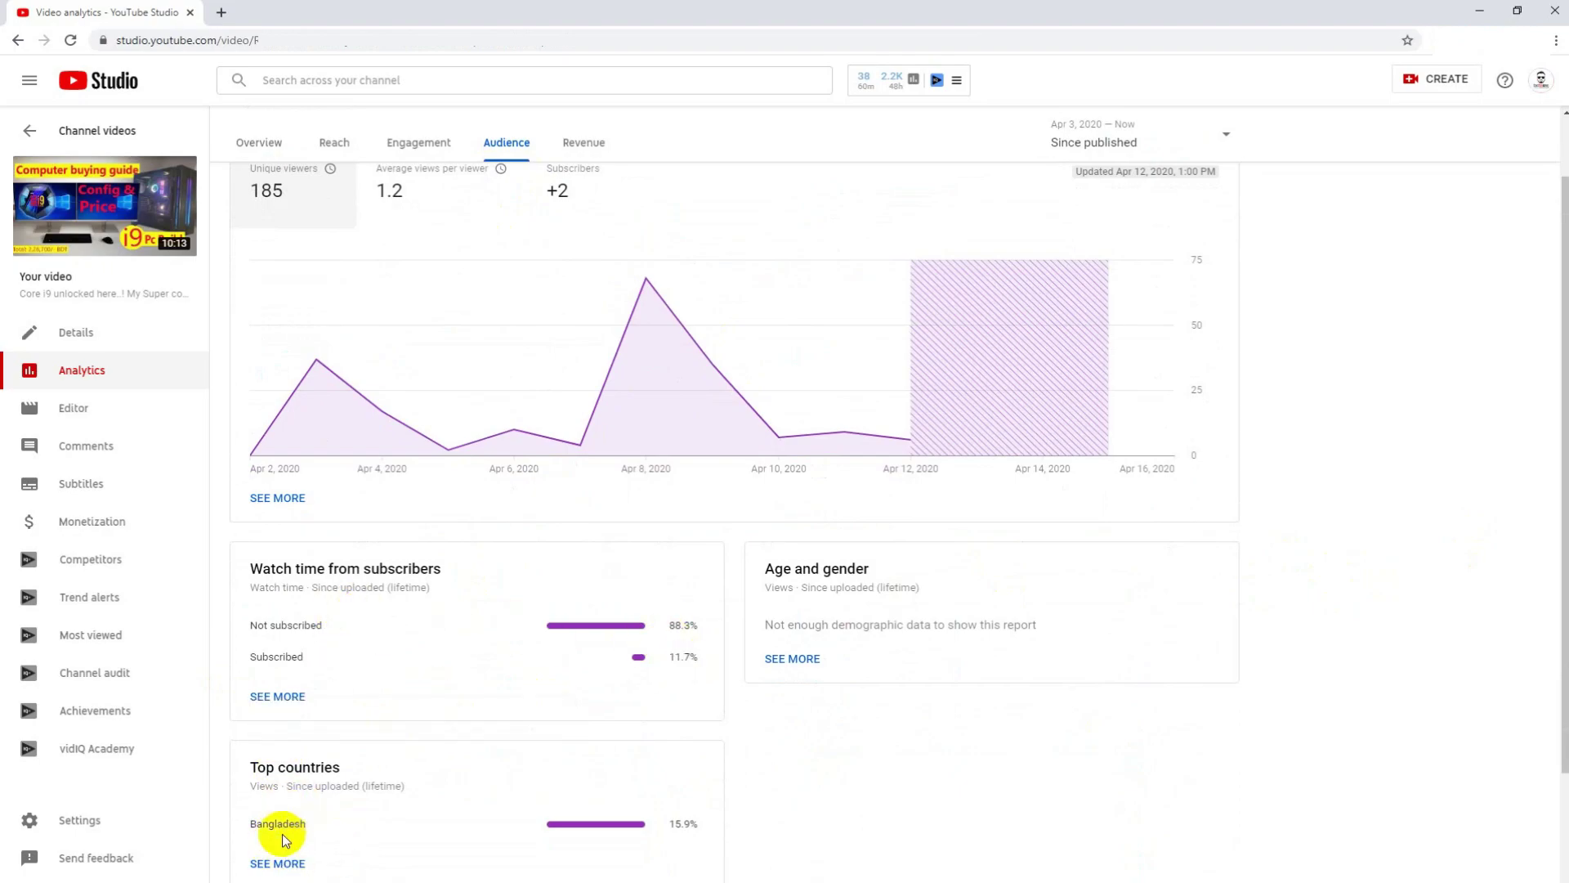
scroll(994, 785, down, 1)
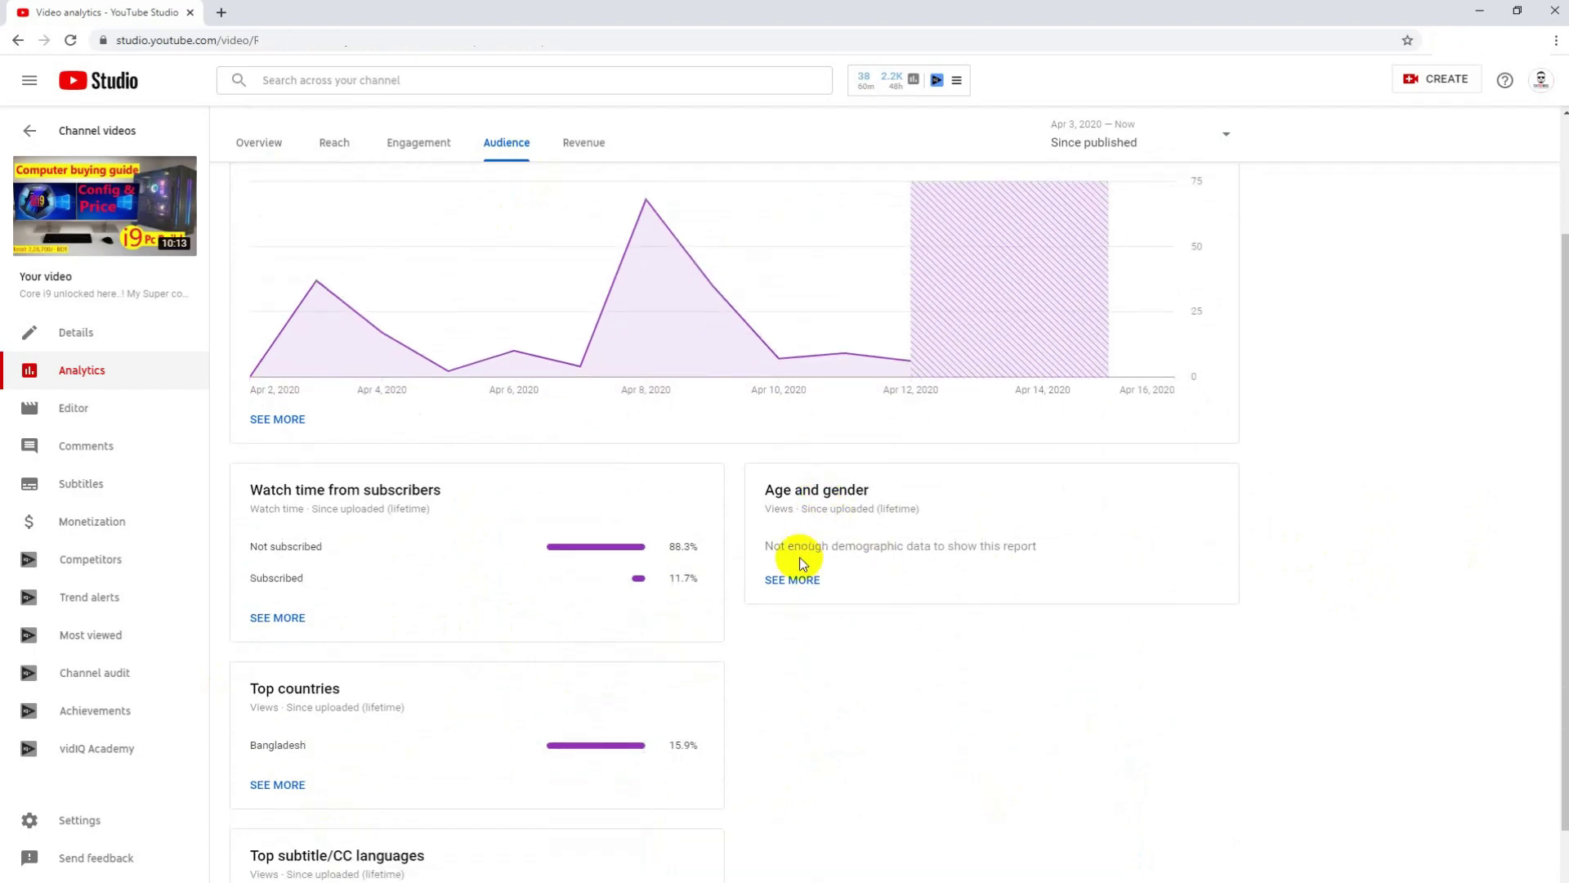
scroll(939, 655, up, 2)
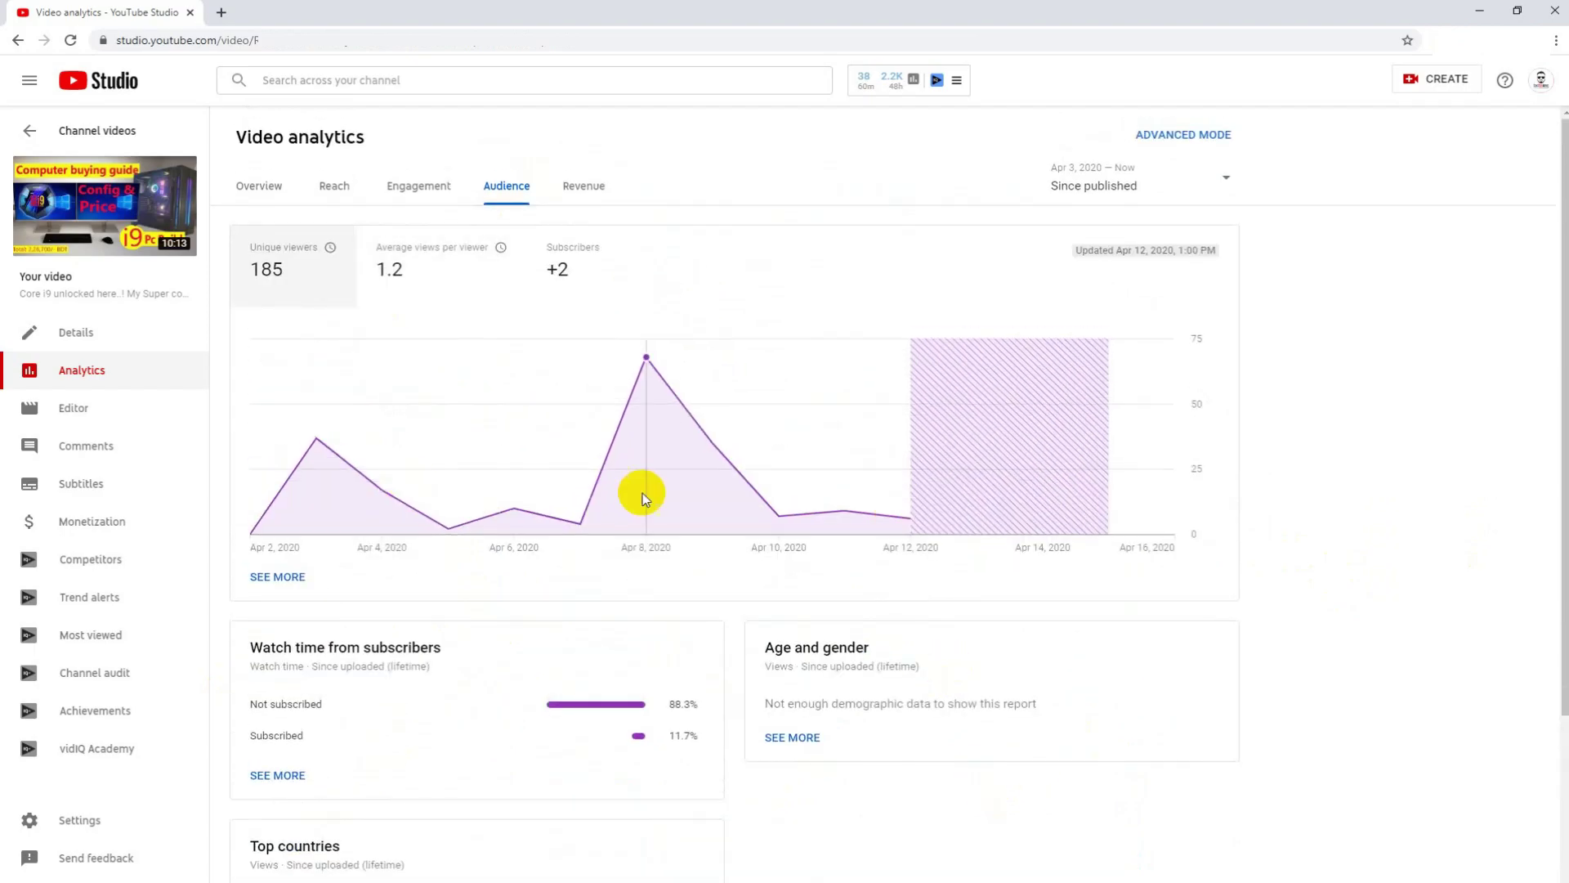
View the expanded unique viewers report and its traffic source breakdown, and close the detailed report
click(277, 577)
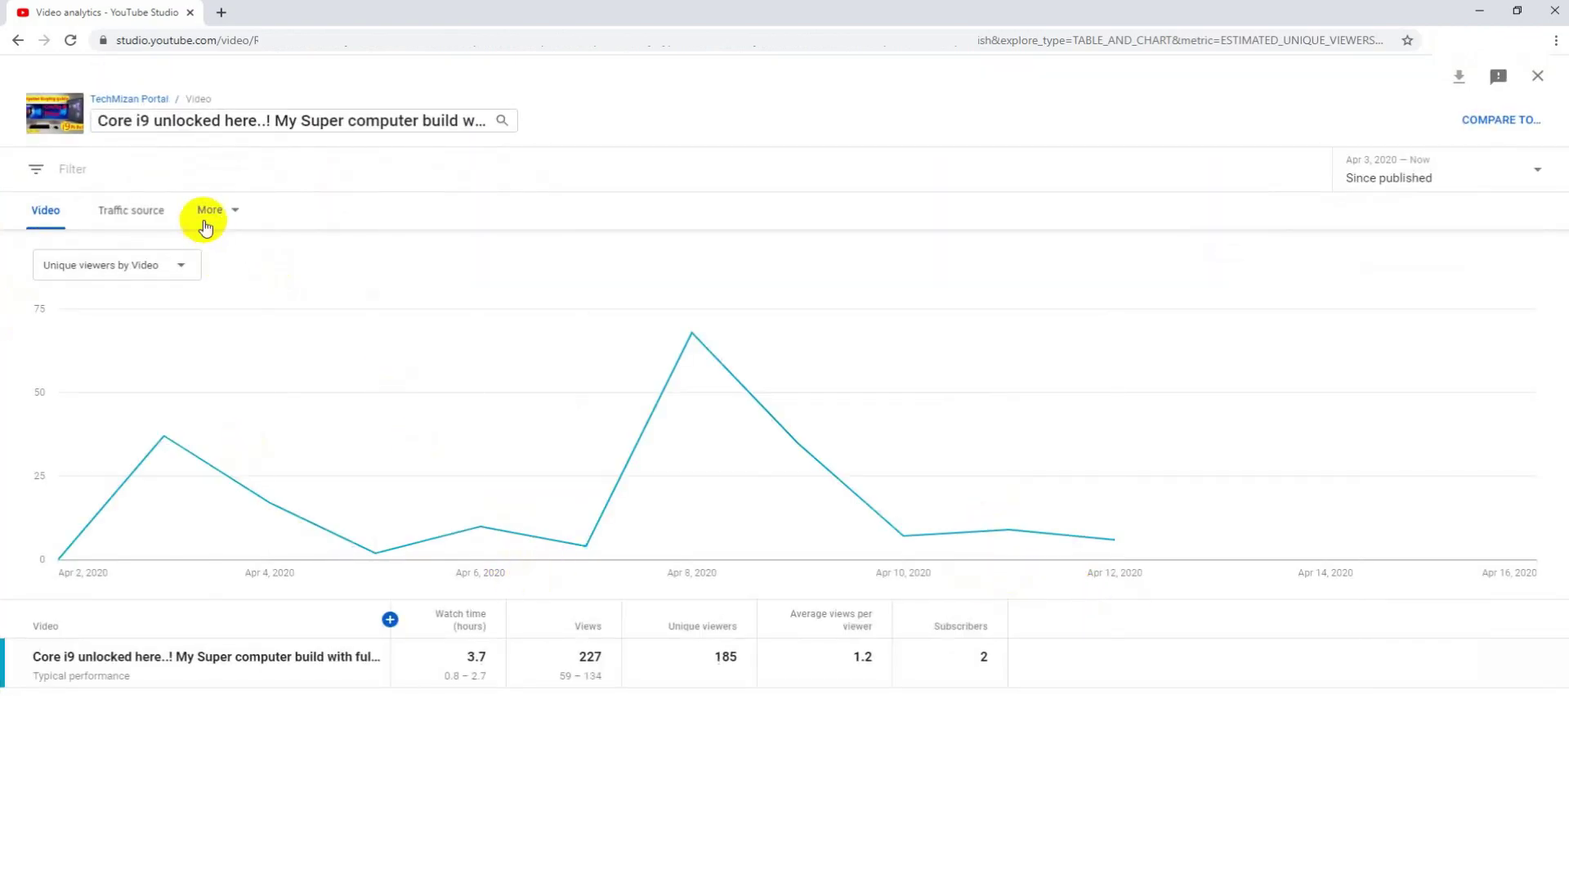
click(160, 215)
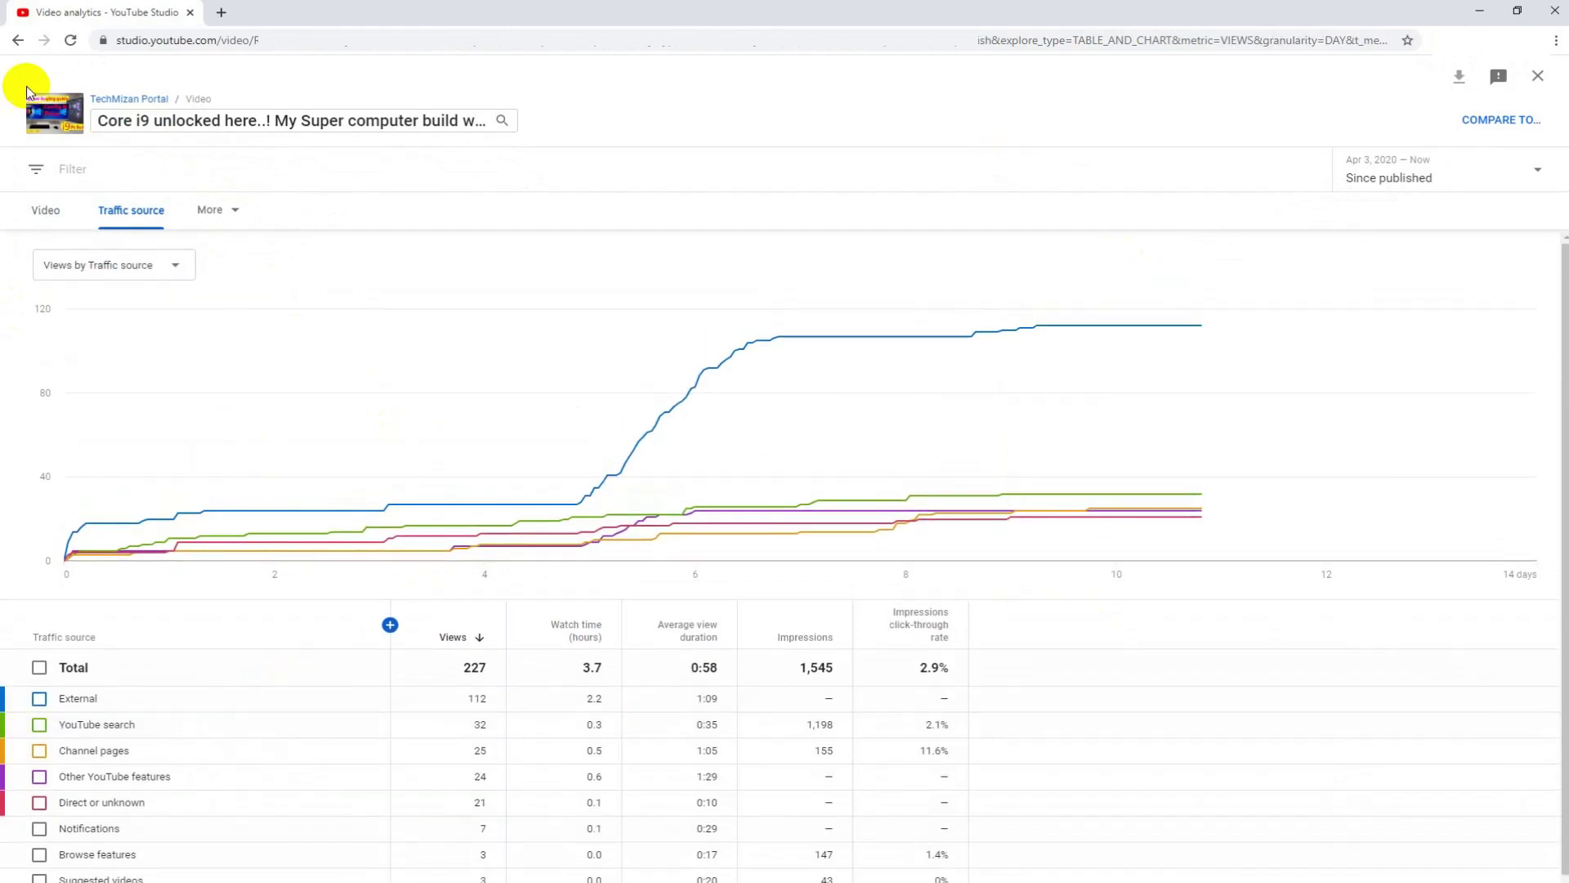
click(18, 41)
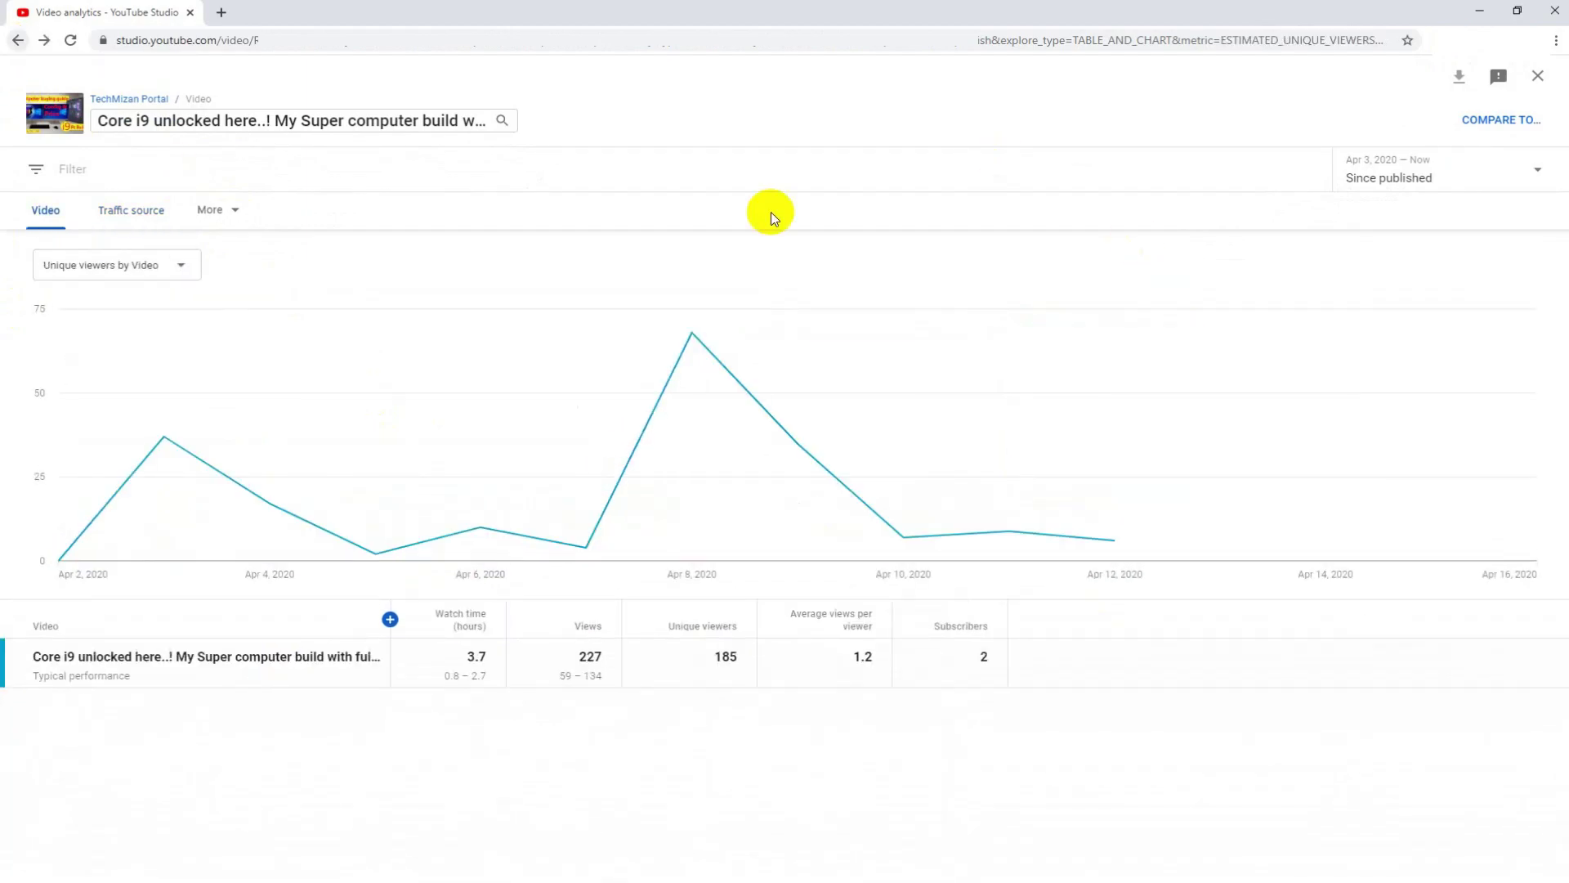
click(1537, 76)
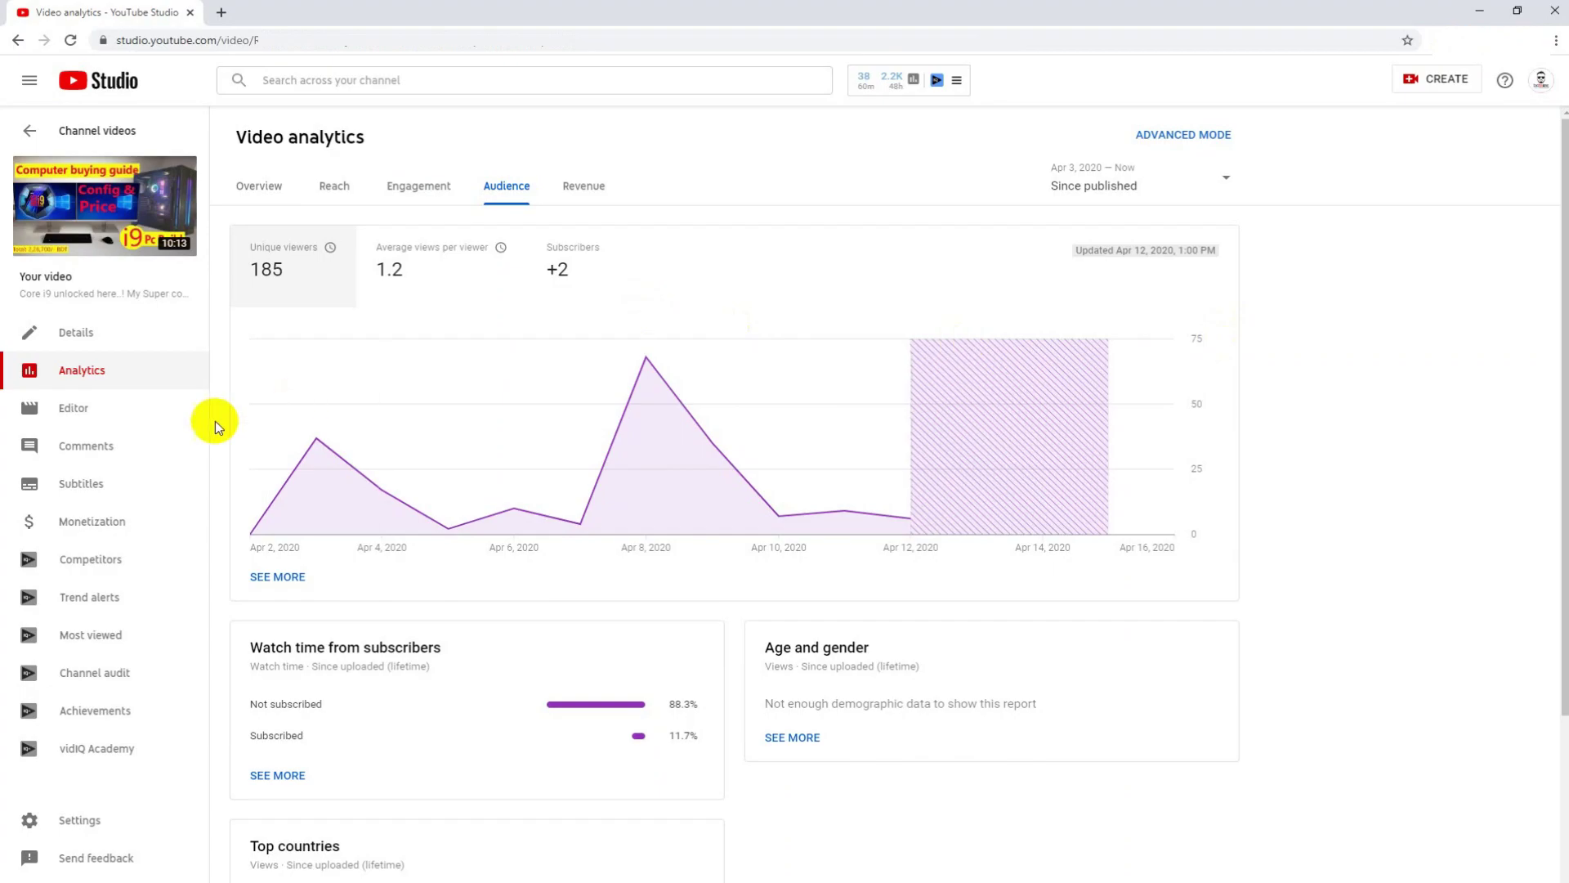
Inspect the "Core i9 unlocked here" video's subtitles page and its monetization settings
scroll(739, 487, down, 3)
scroll(693, 477, up, 3)
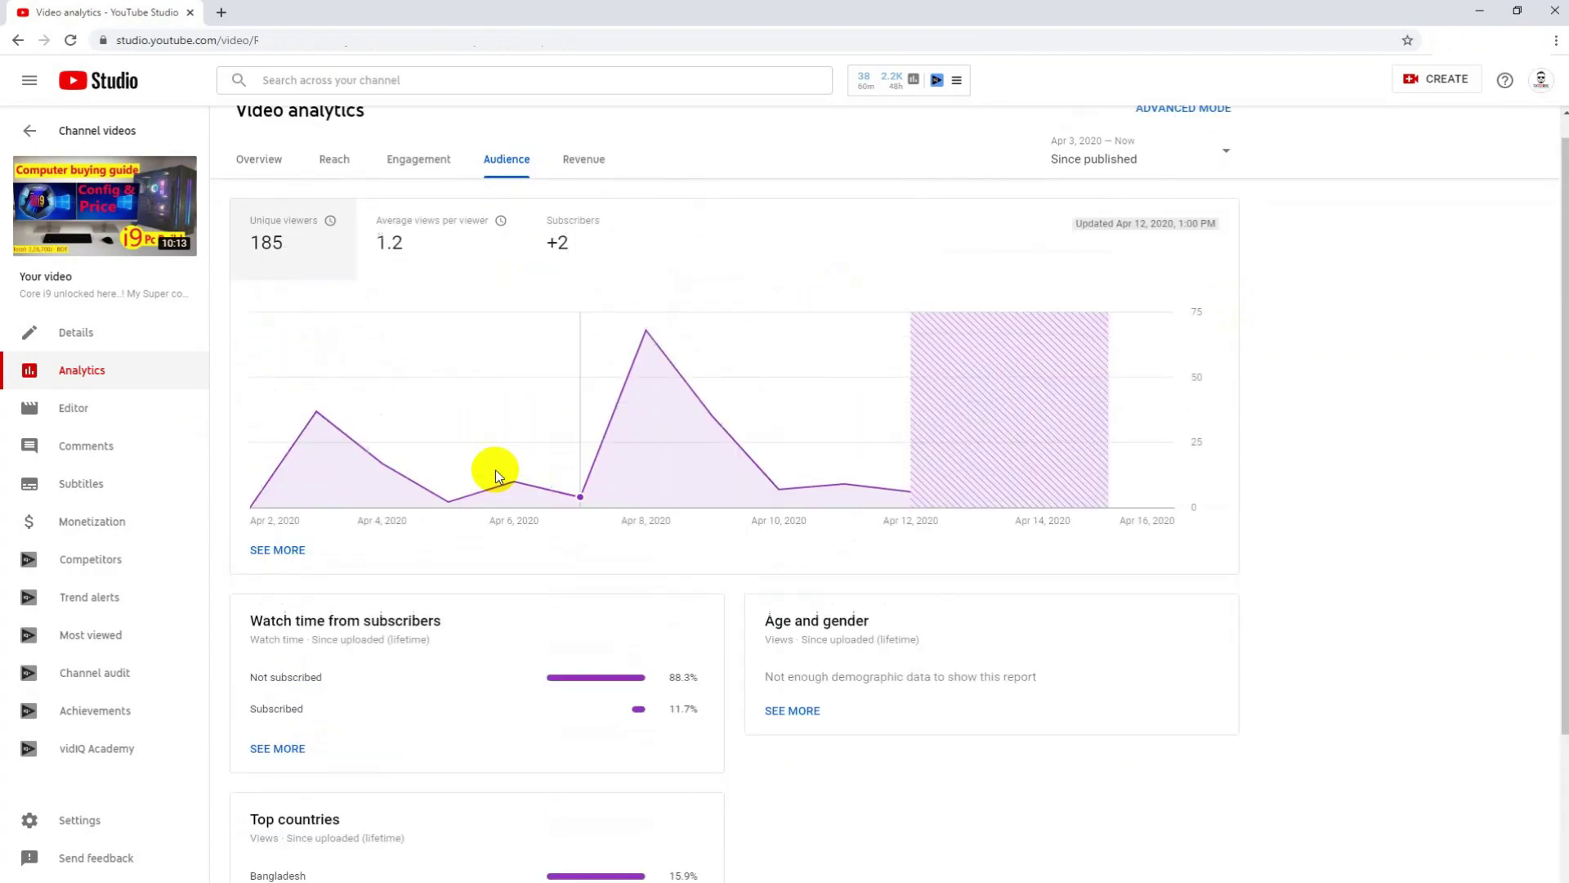
click(90, 486)
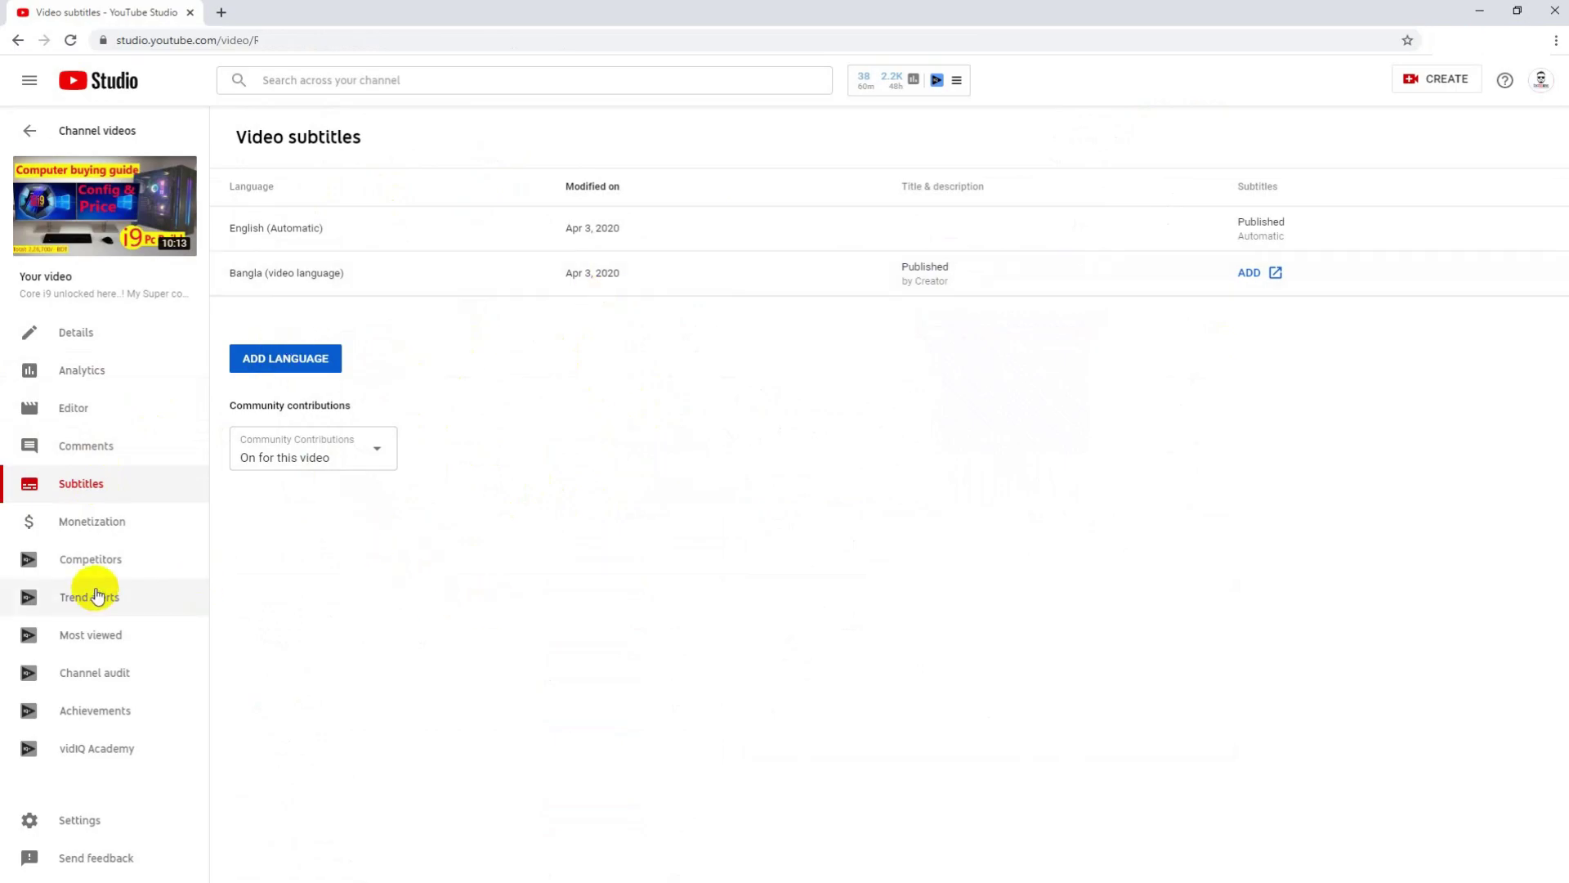
click(85, 536)
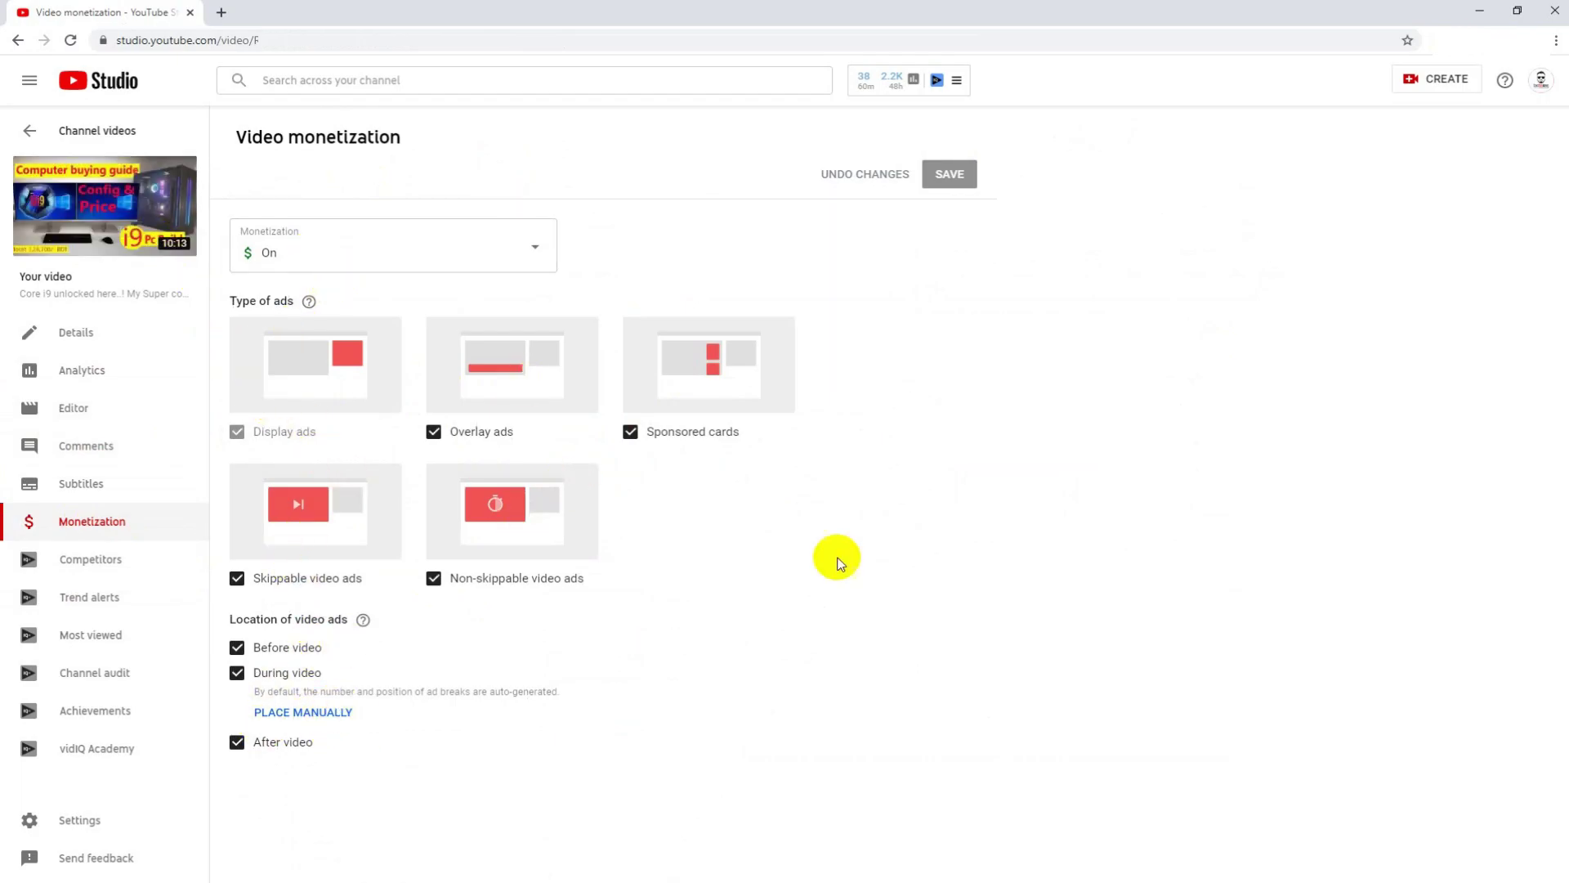
Try manually adding an ad break at 04:28 in the video, and discard the ad break changes
click(319, 713)
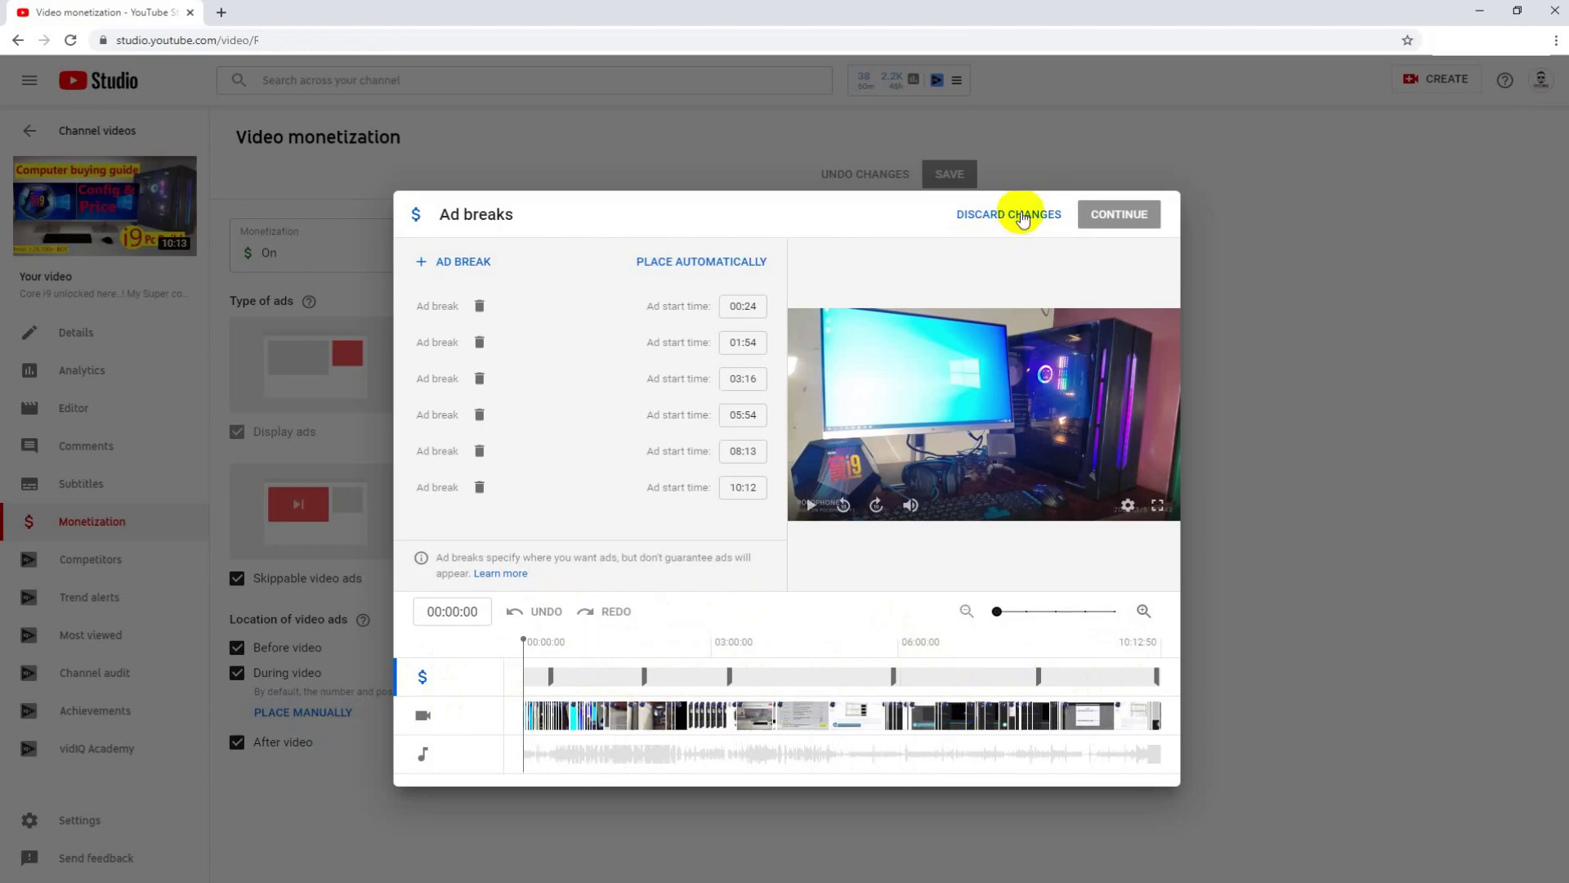
click(803, 688)
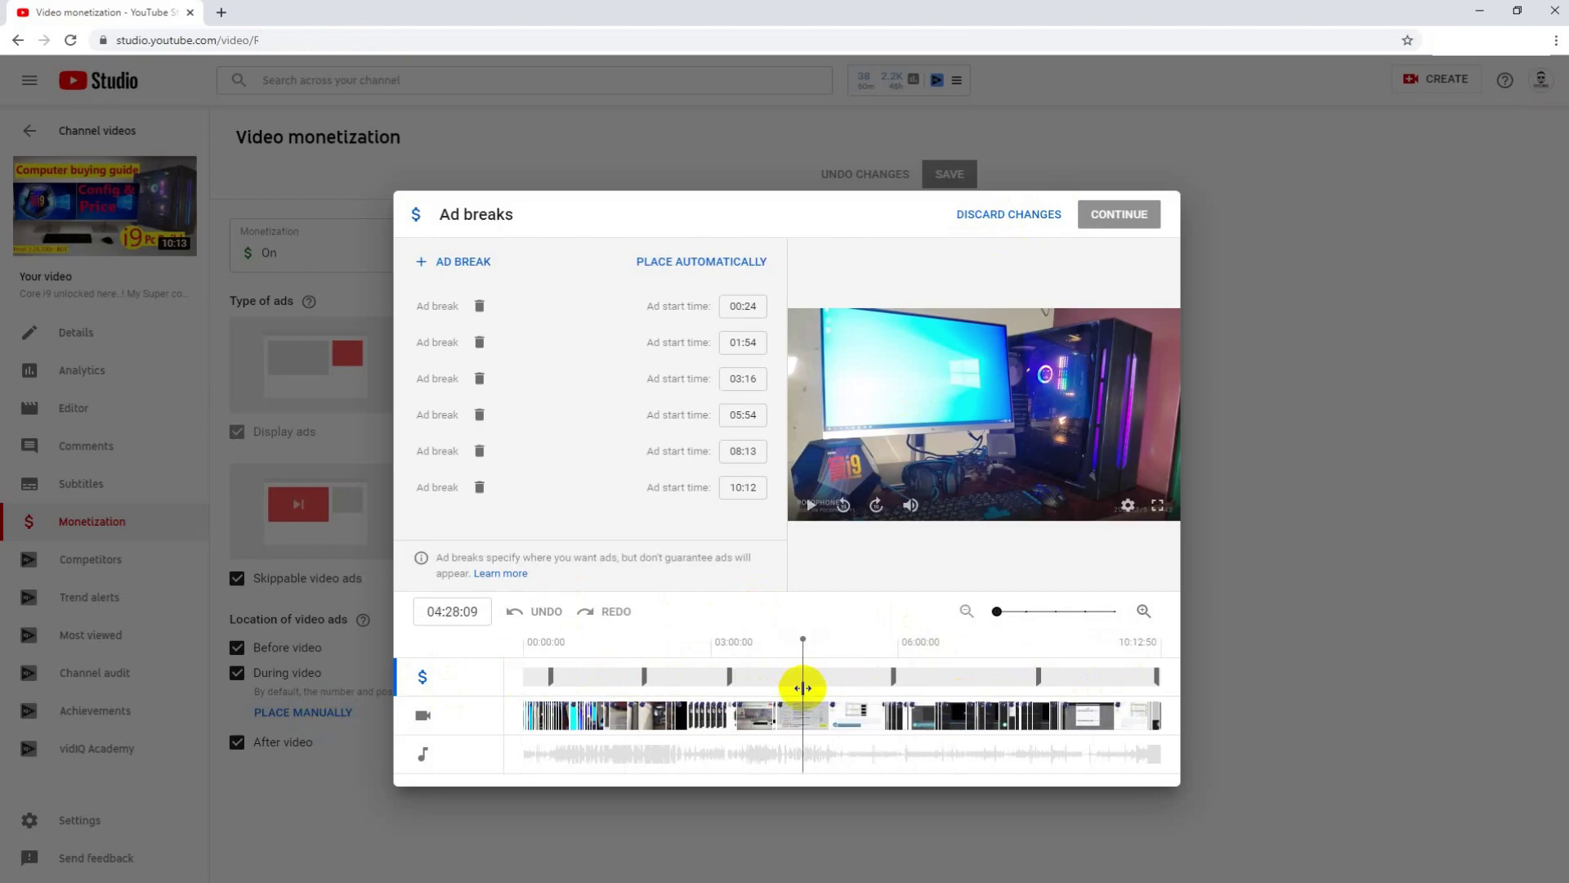
click(462, 263)
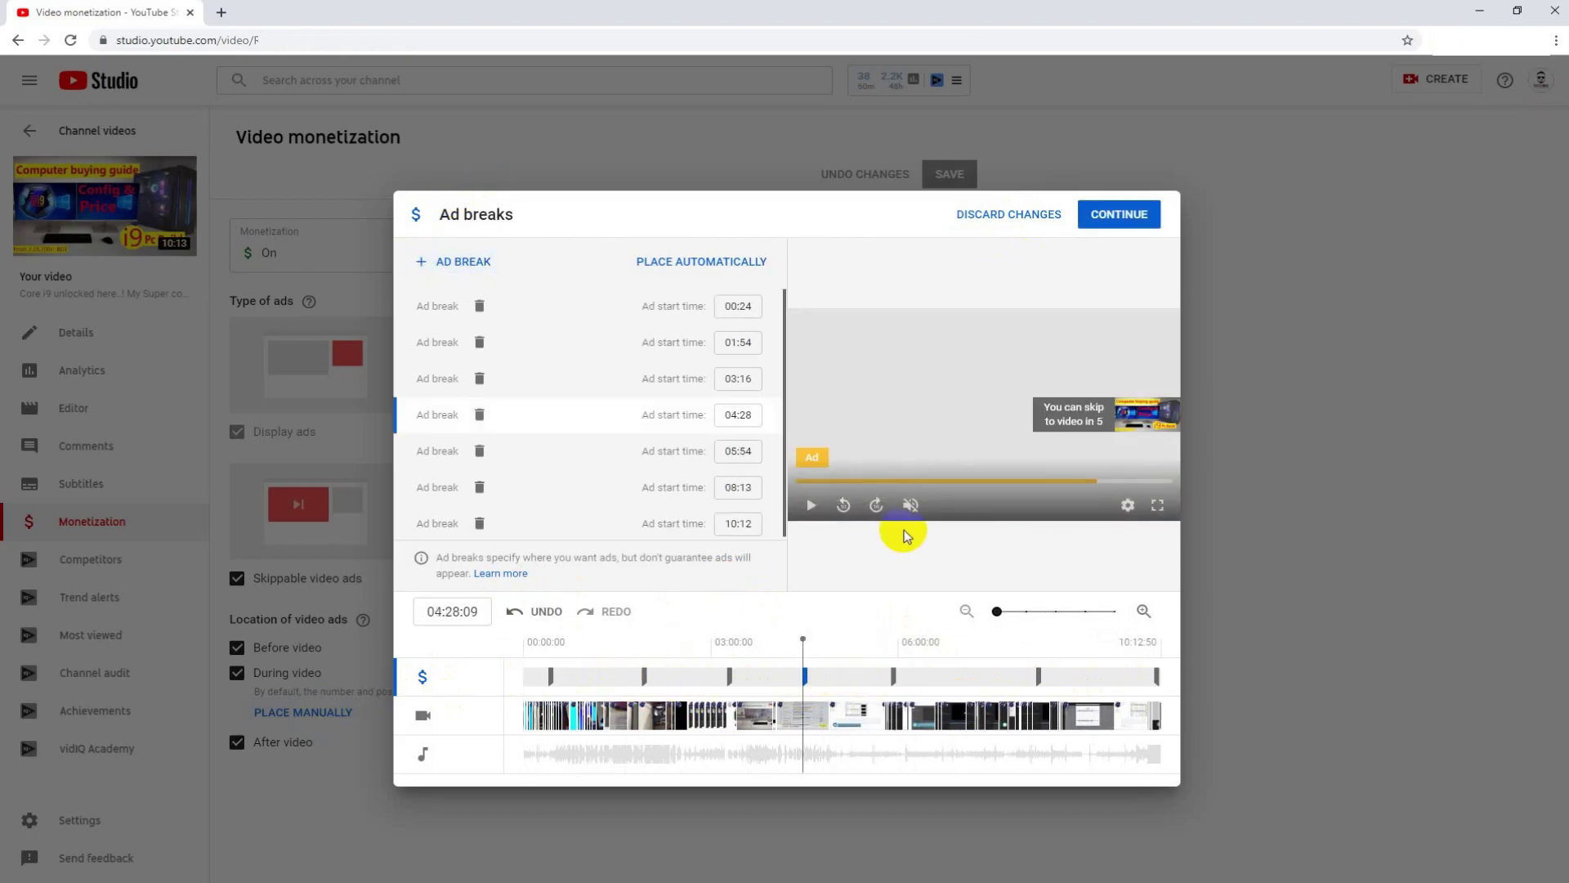
click(1000, 218)
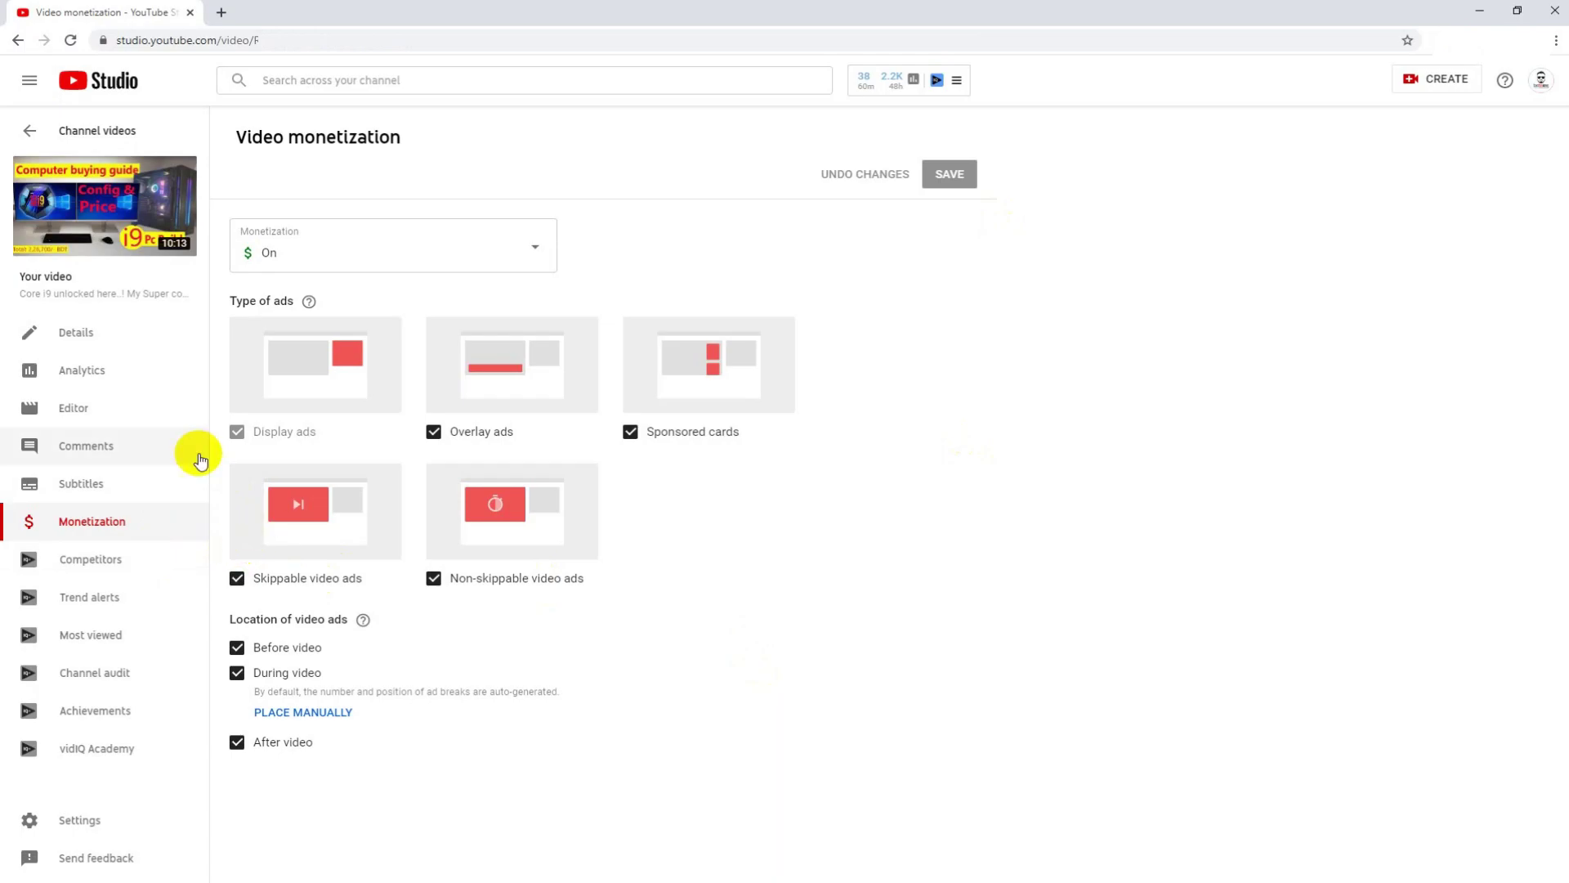
Leave the video's monetization page and return to the channel's list of uploaded videos
click(18, 40)
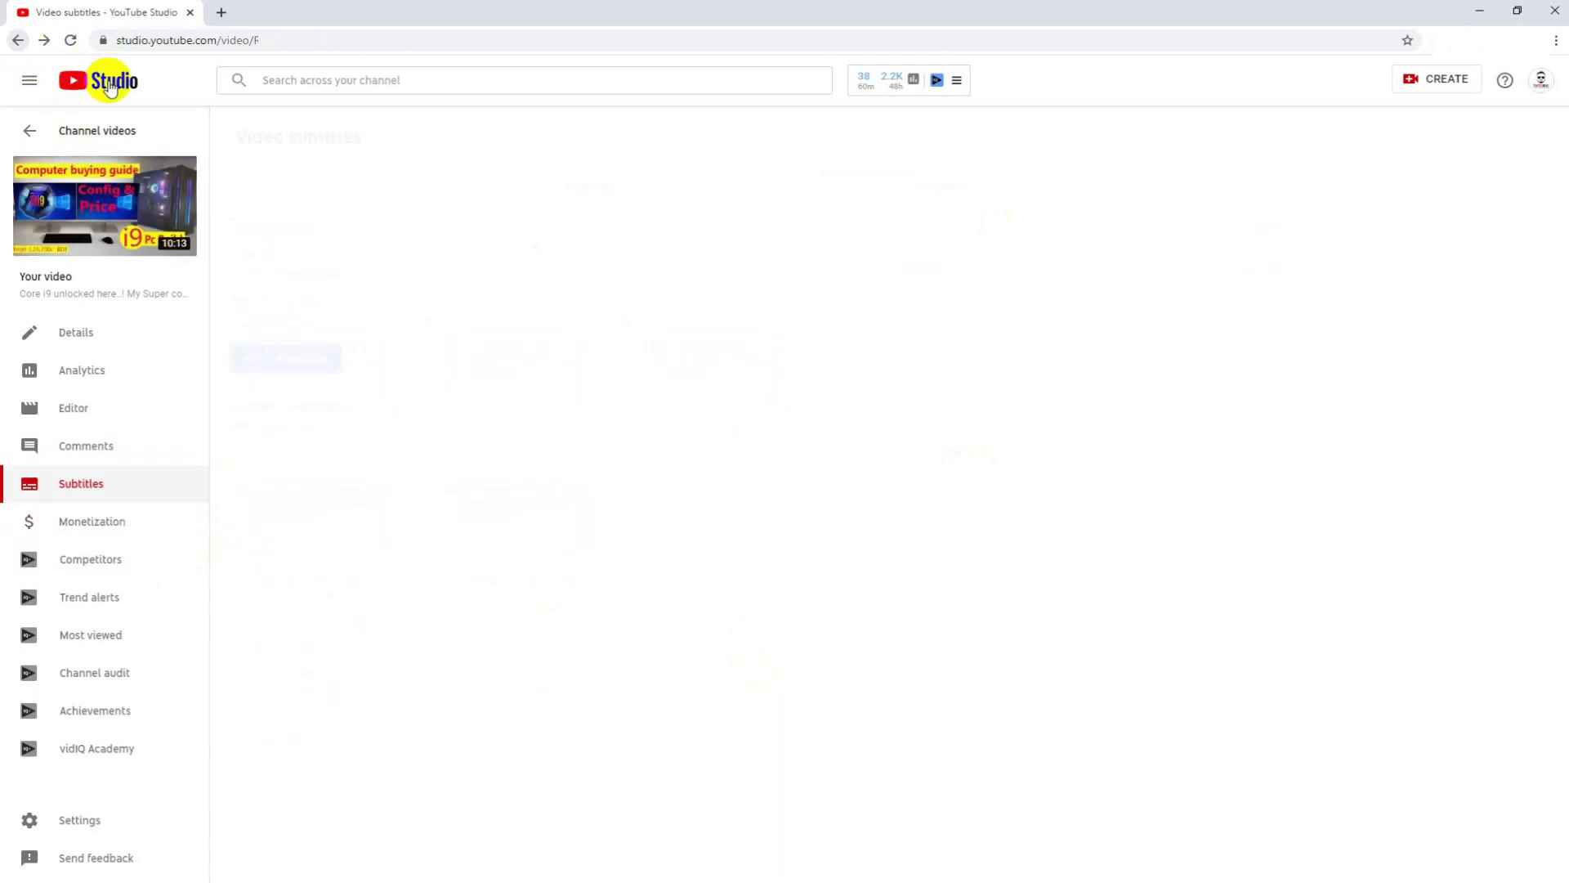
click(111, 77)
click(88, 329)
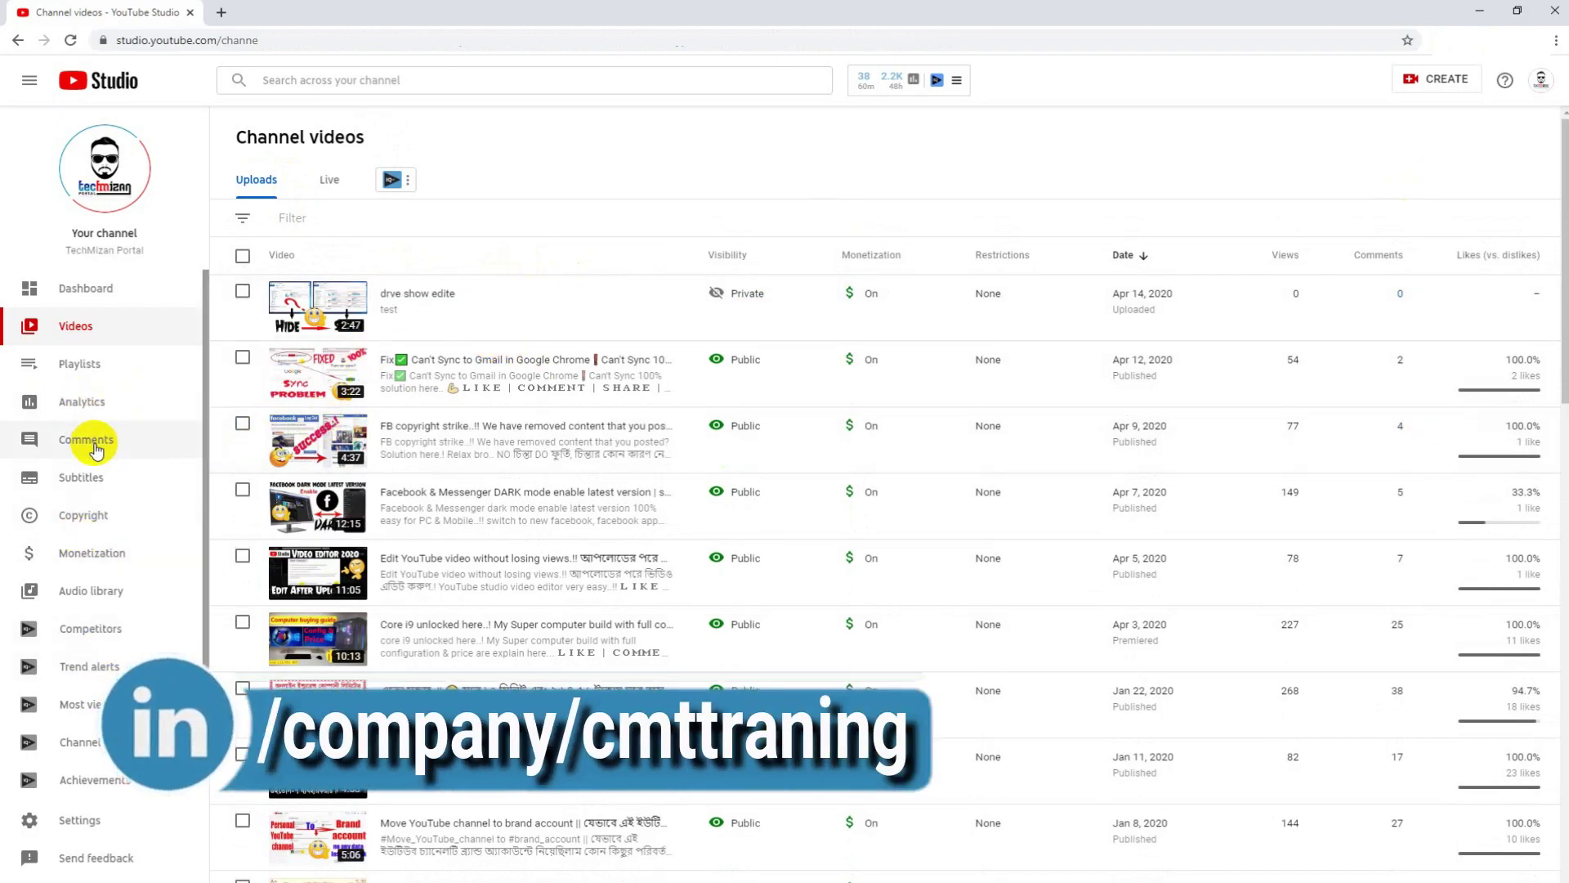
Review the channel's copyright matches, removal requests and messages, and view the channel monetization page
click(94, 523)
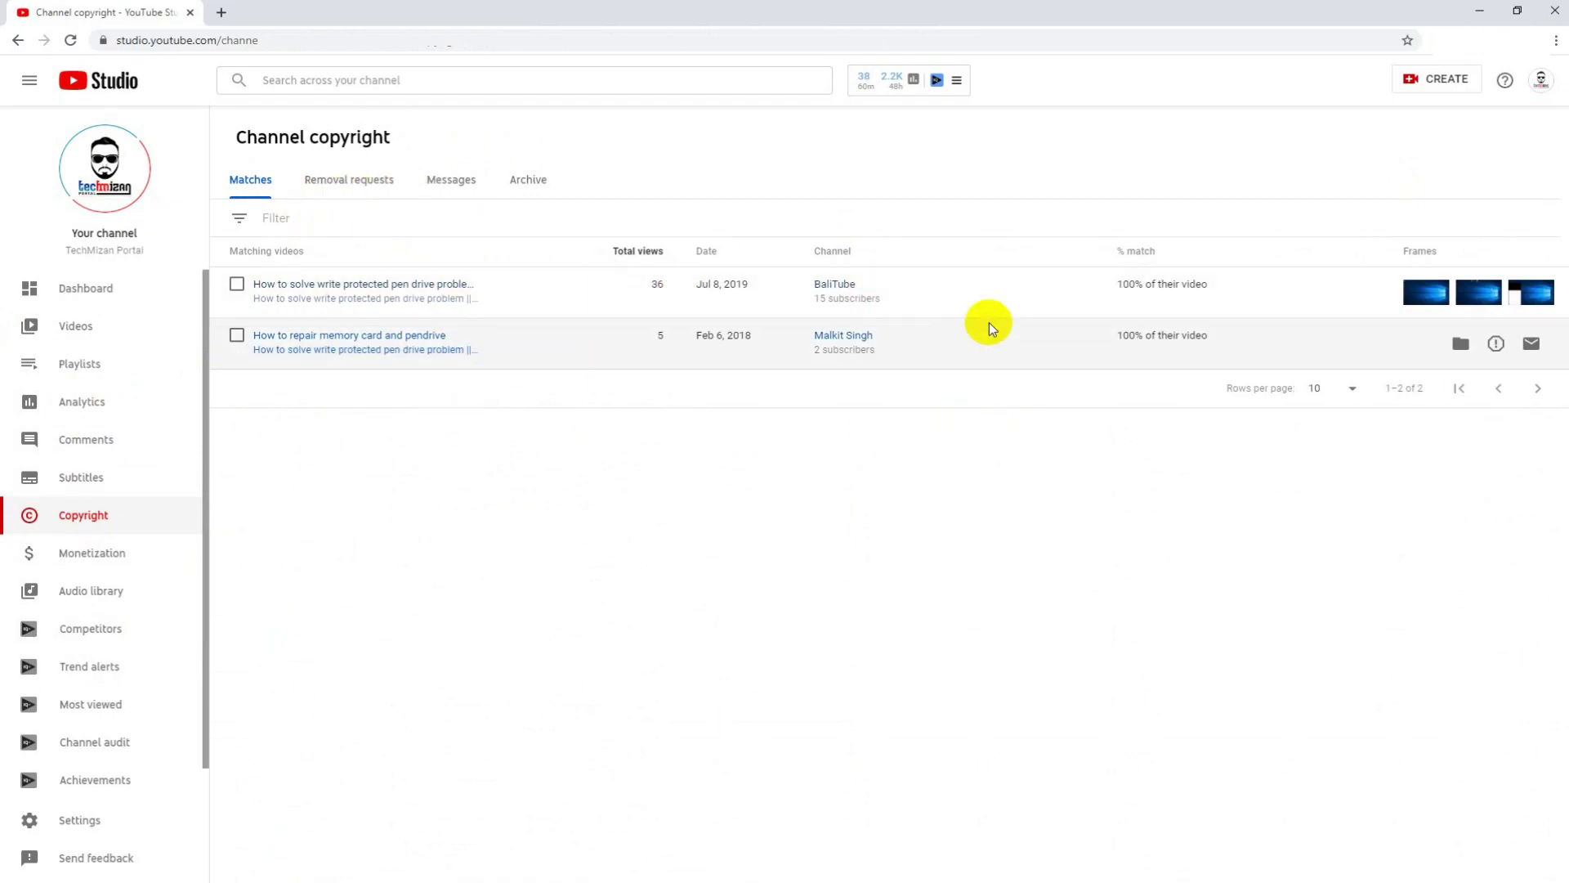
click(373, 176)
click(454, 181)
click(254, 179)
click(122, 562)
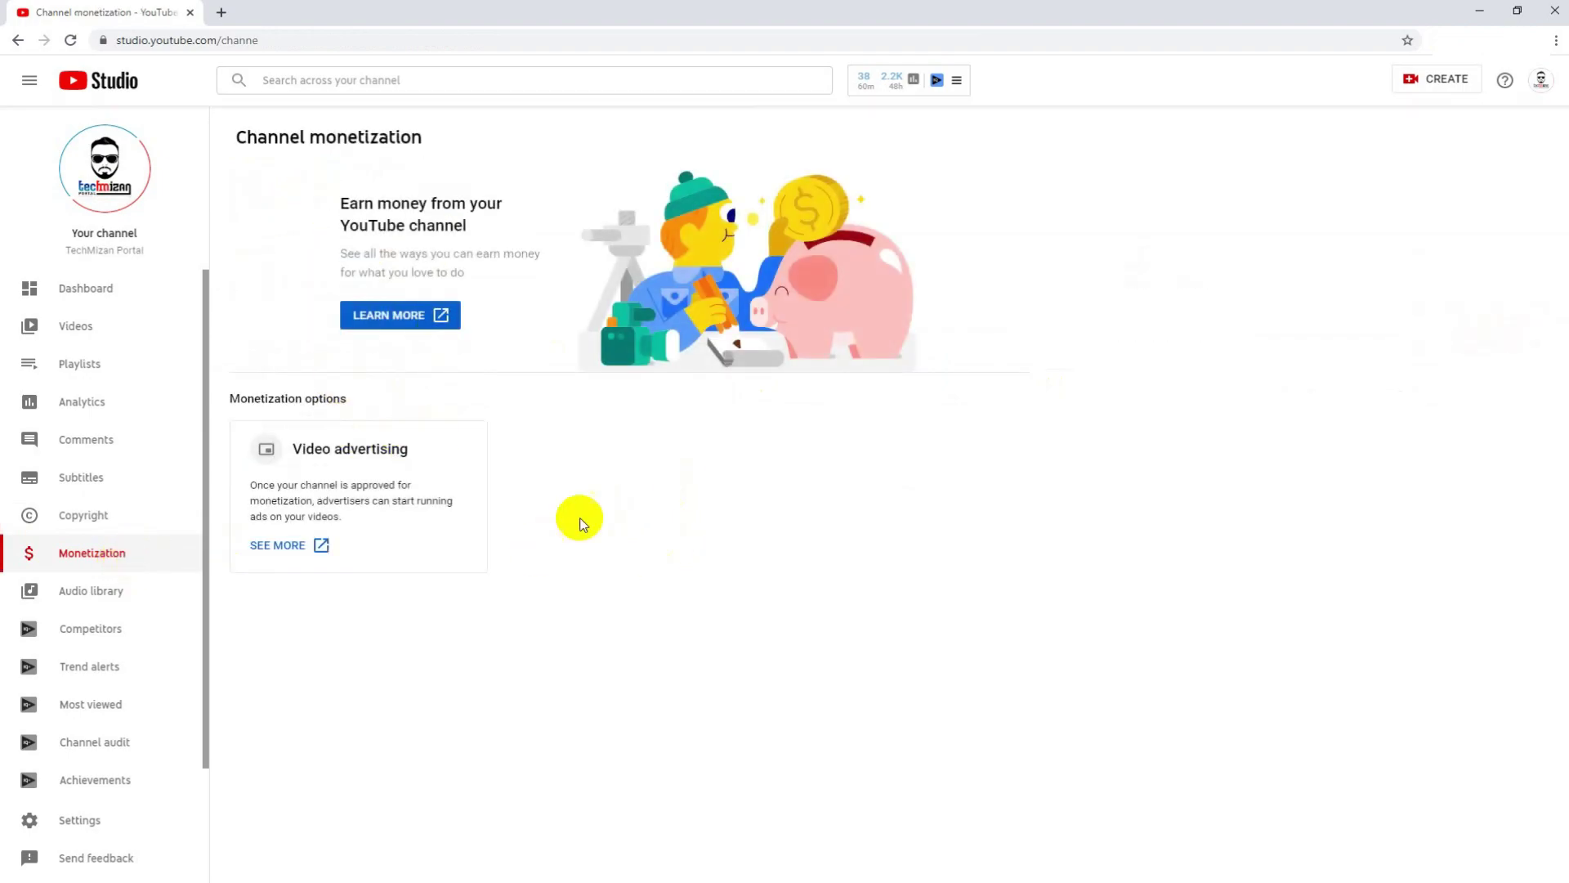
Preview the track "Cherokee Shuffle" in the Audio Library, browse the free music list, and close the library
click(98, 594)
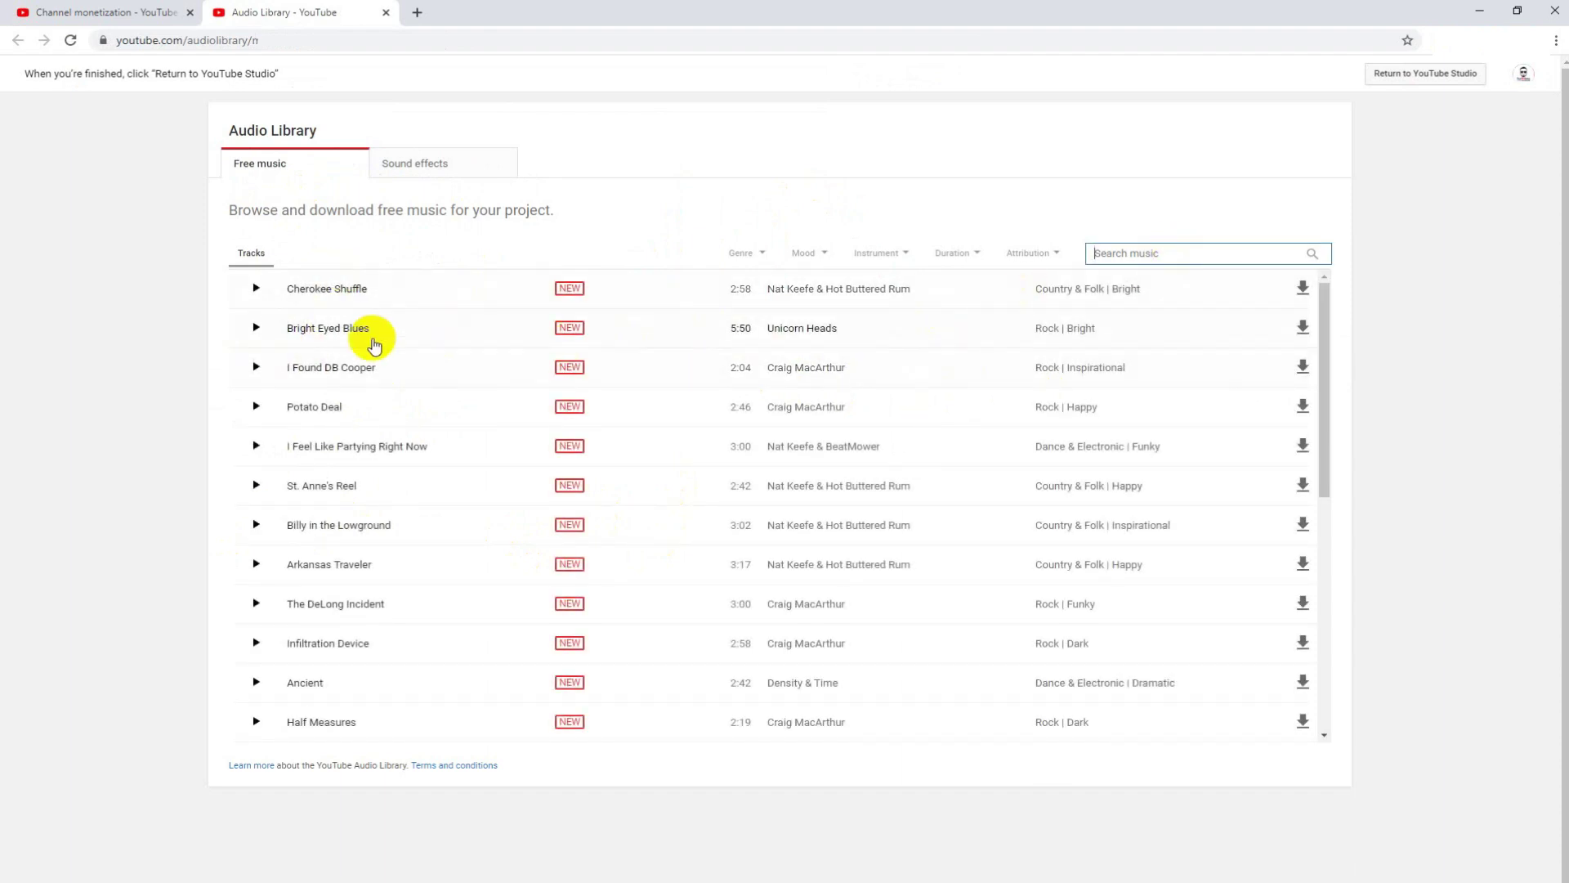
click(256, 290)
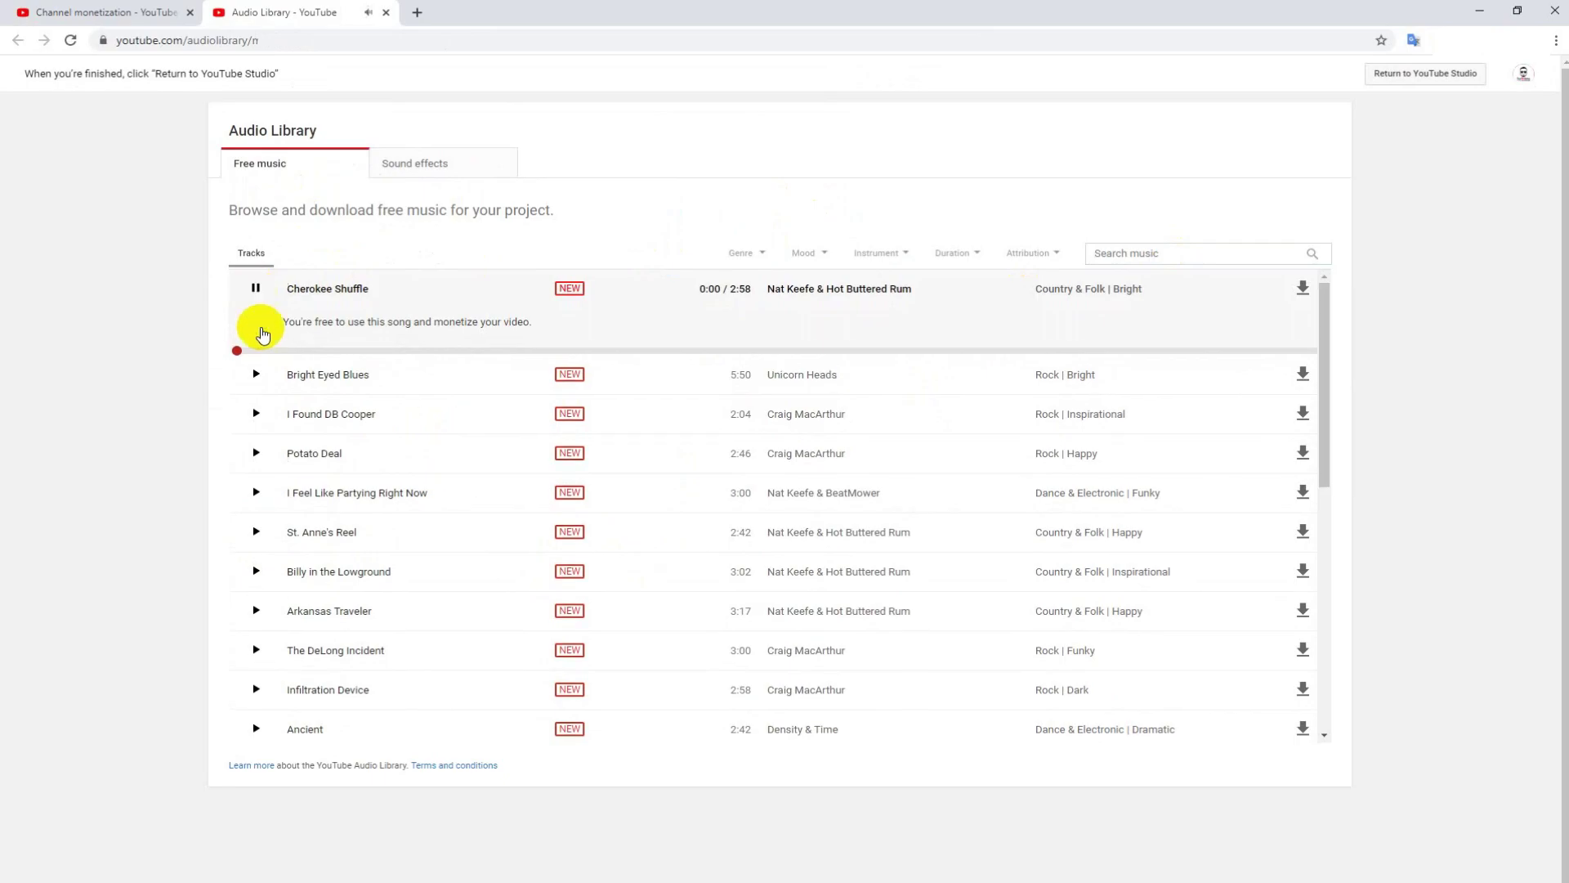
click(256, 290)
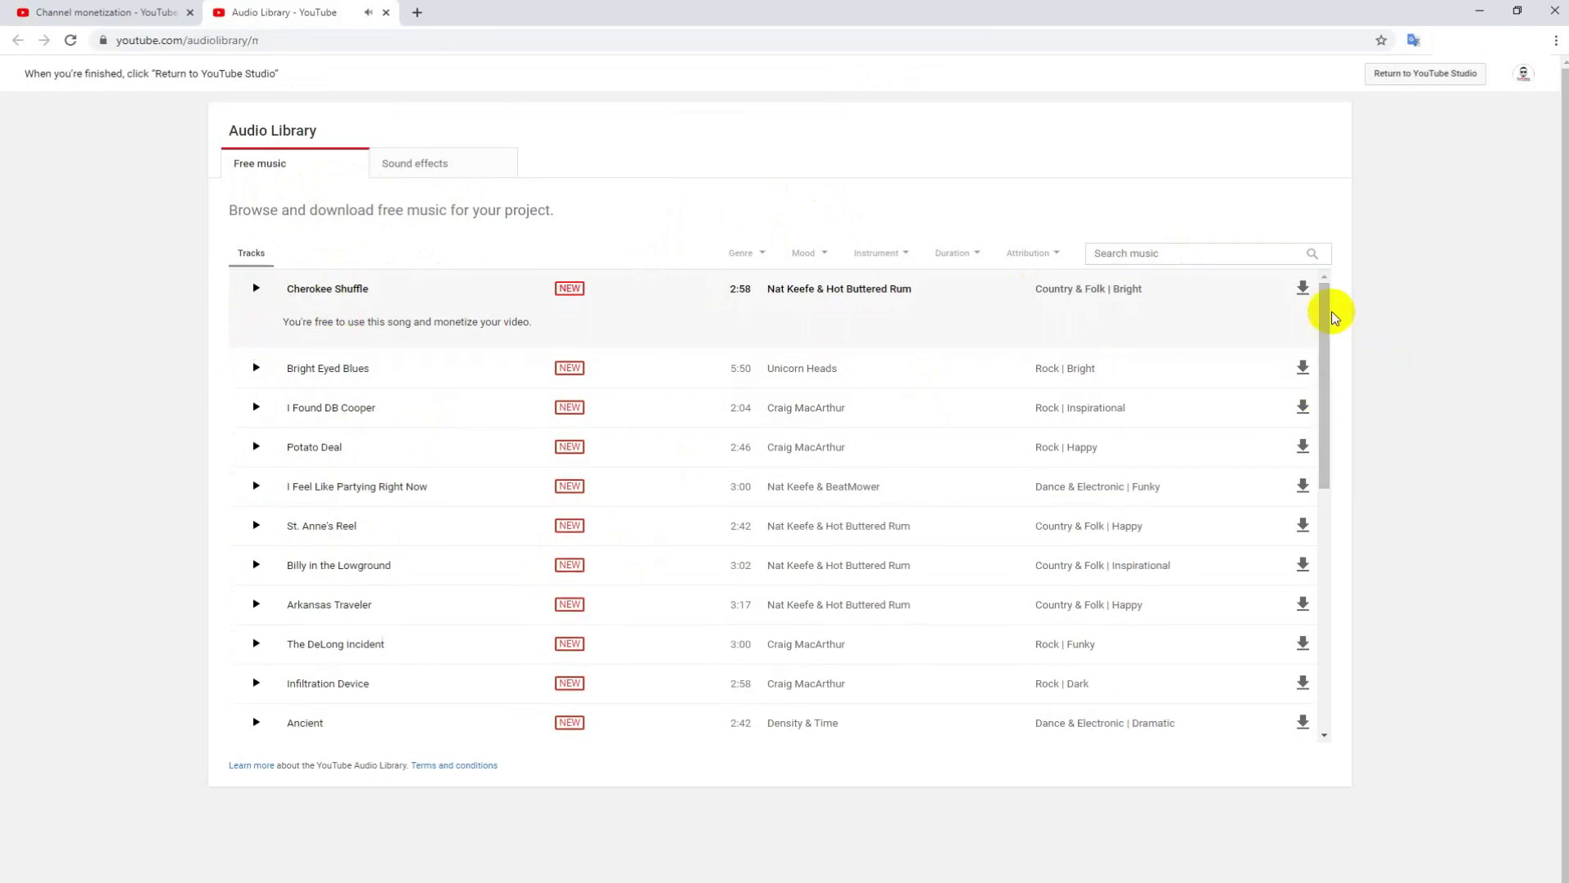
scroll(578, 719, down, 2)
scroll(490, 458, up, 1)
scroll(683, 445, down, 4)
scroll(693, 492, up, 4)
scroll(305, 325, up, 1)
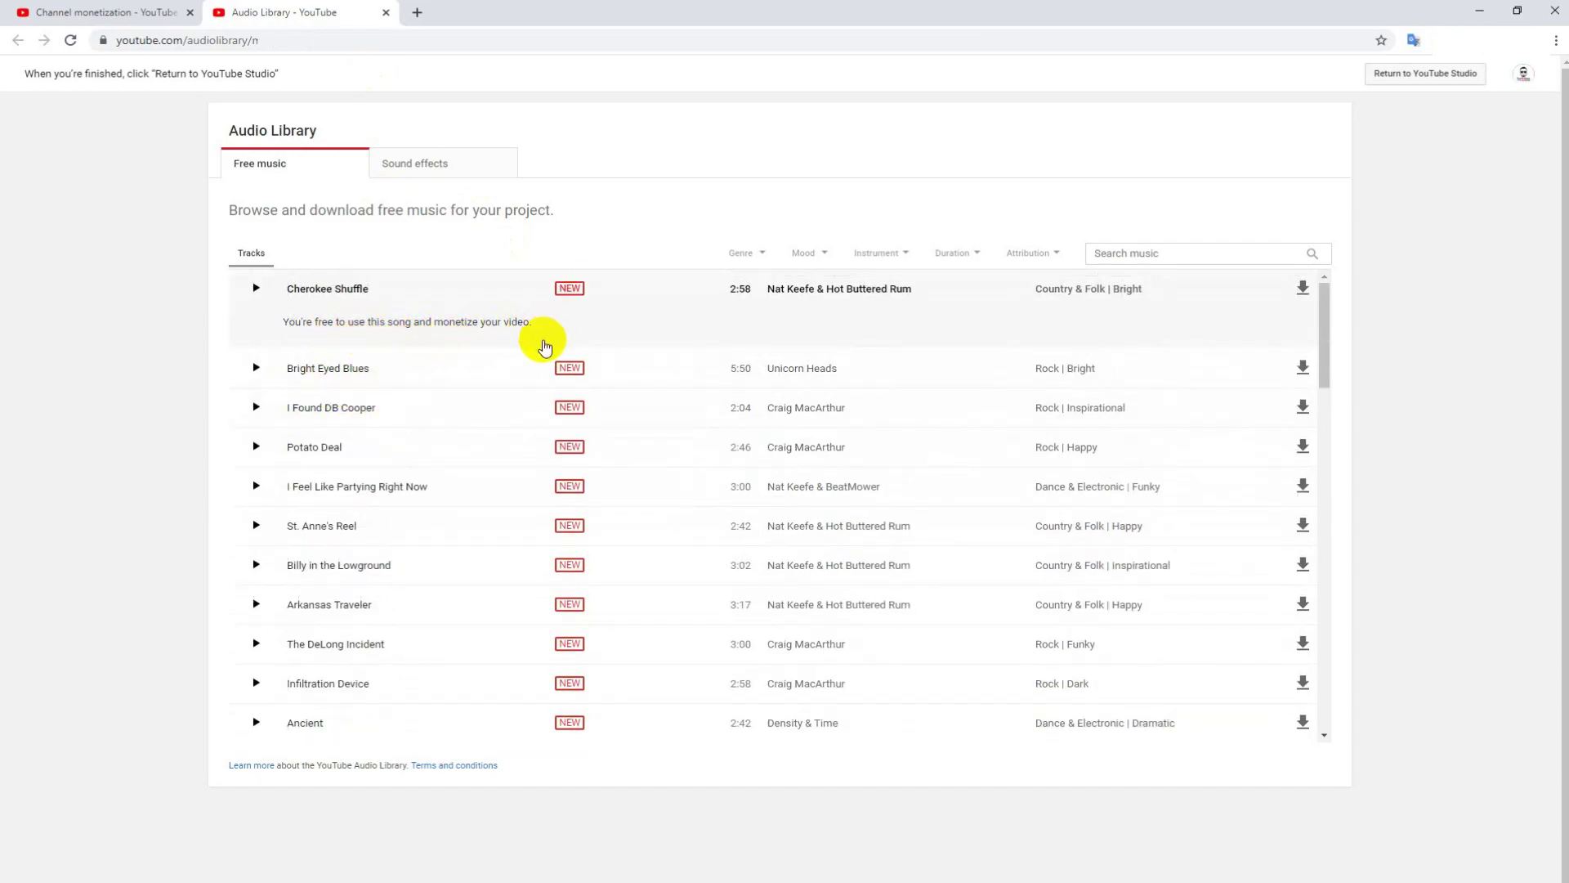
click(387, 13)
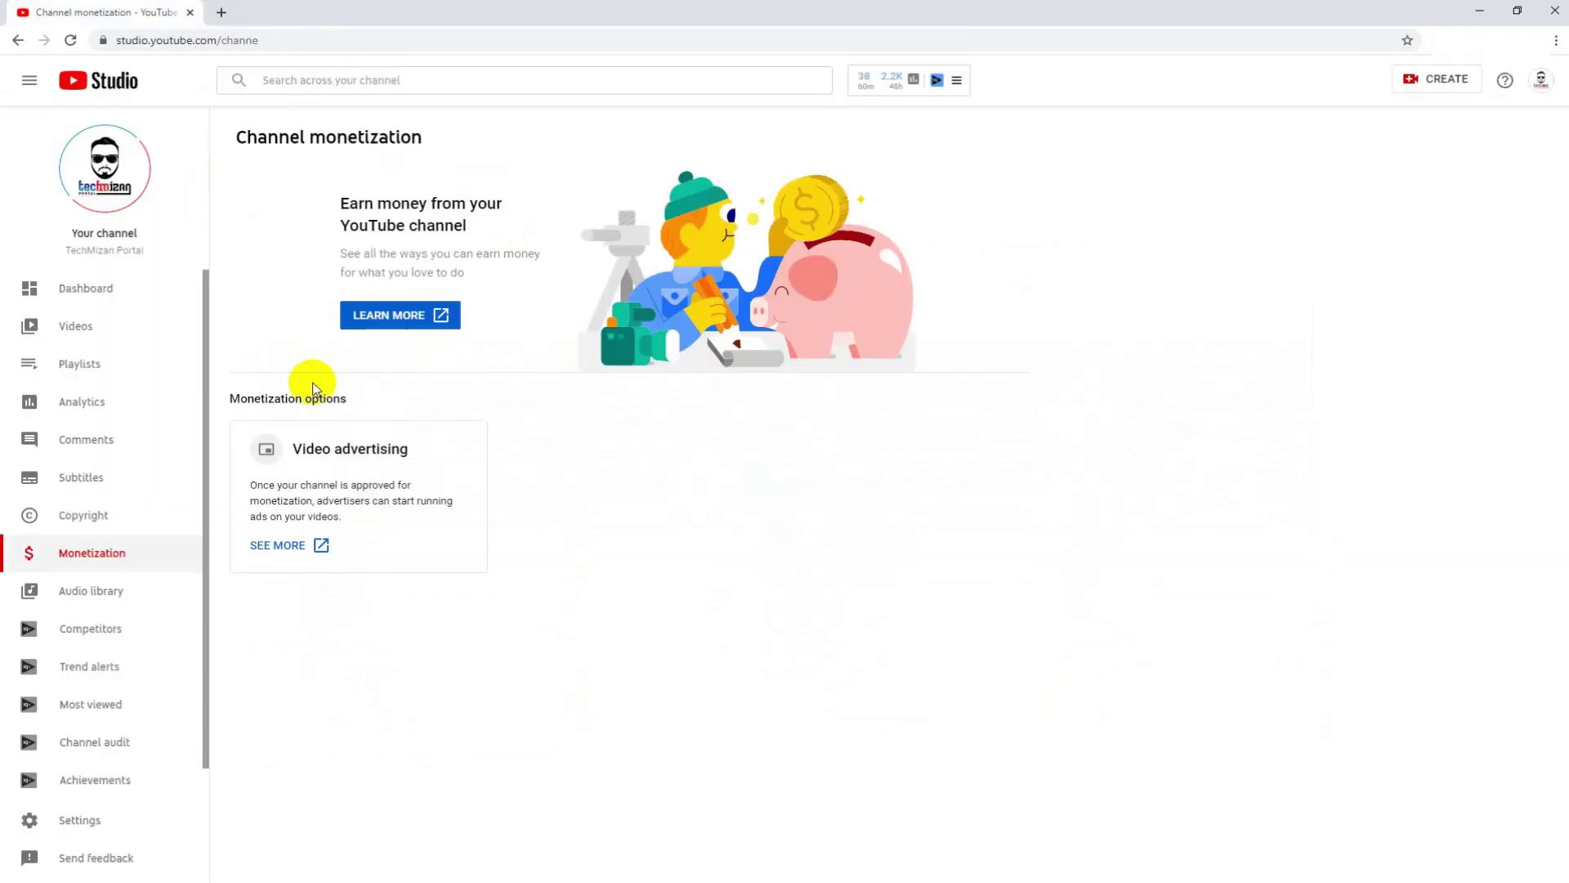
From the channel dashboard, review the general settings and the channel's basic info, advanced, branding and feature eligibility settings
click(72, 80)
click(91, 822)
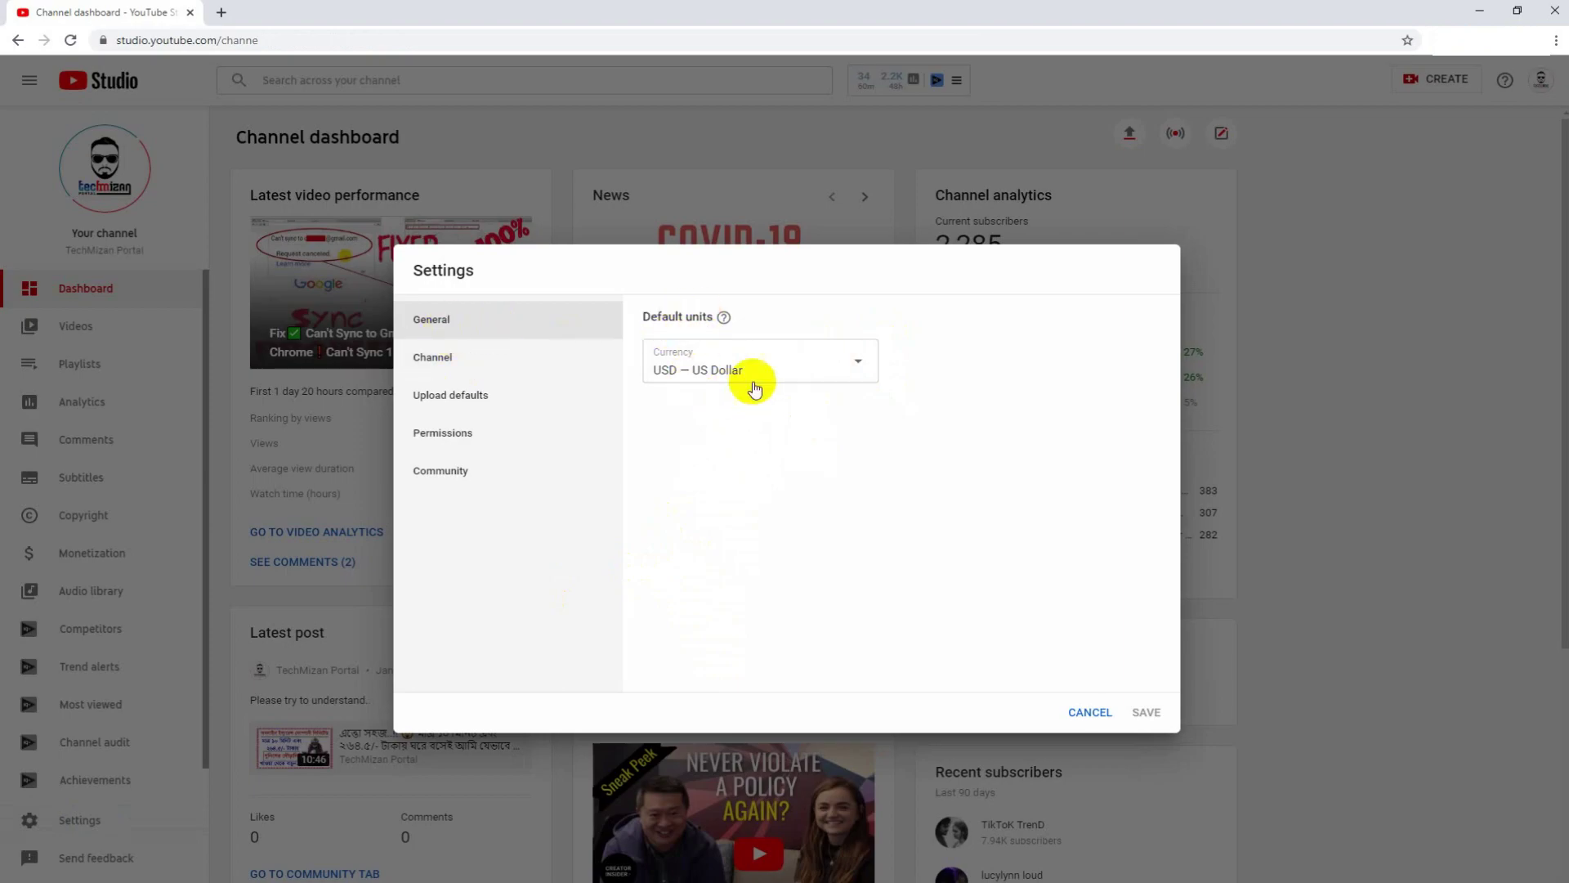
click(463, 353)
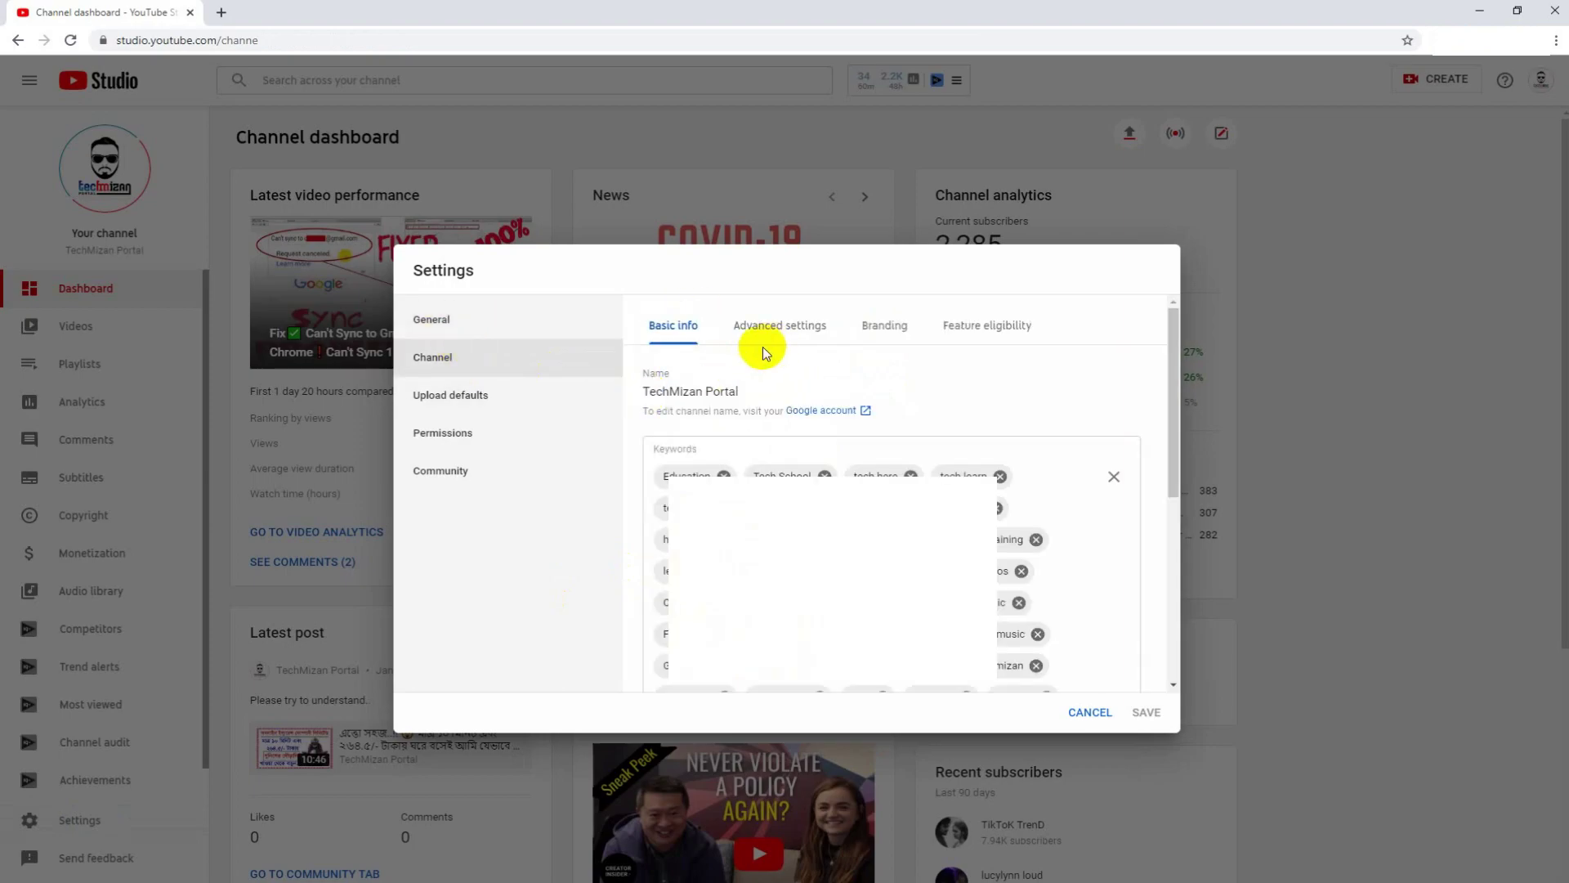
click(780, 325)
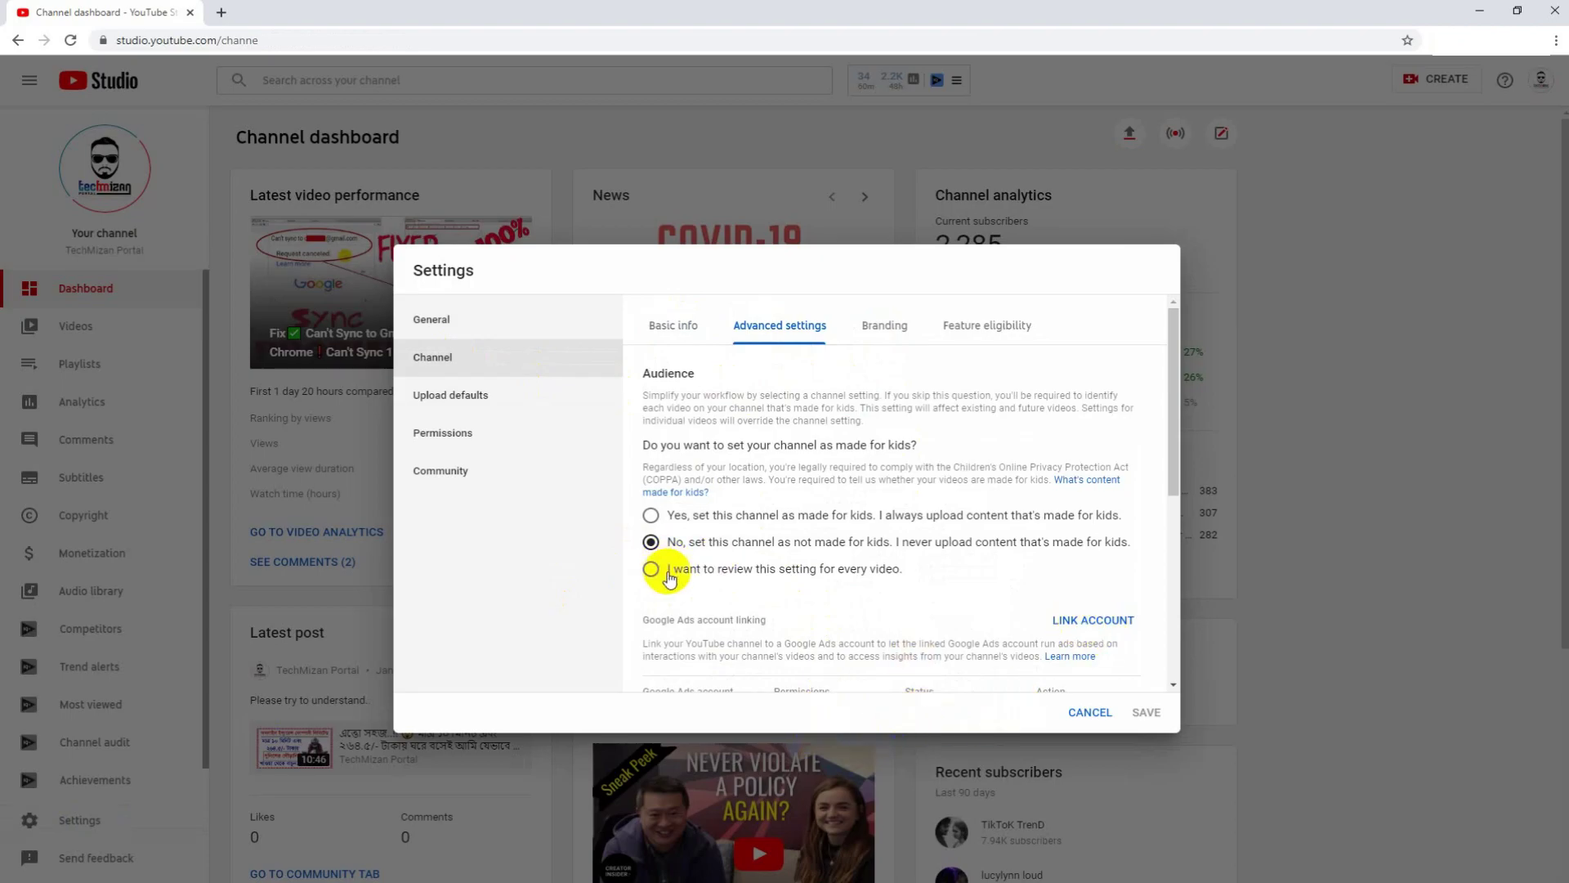
click(886, 331)
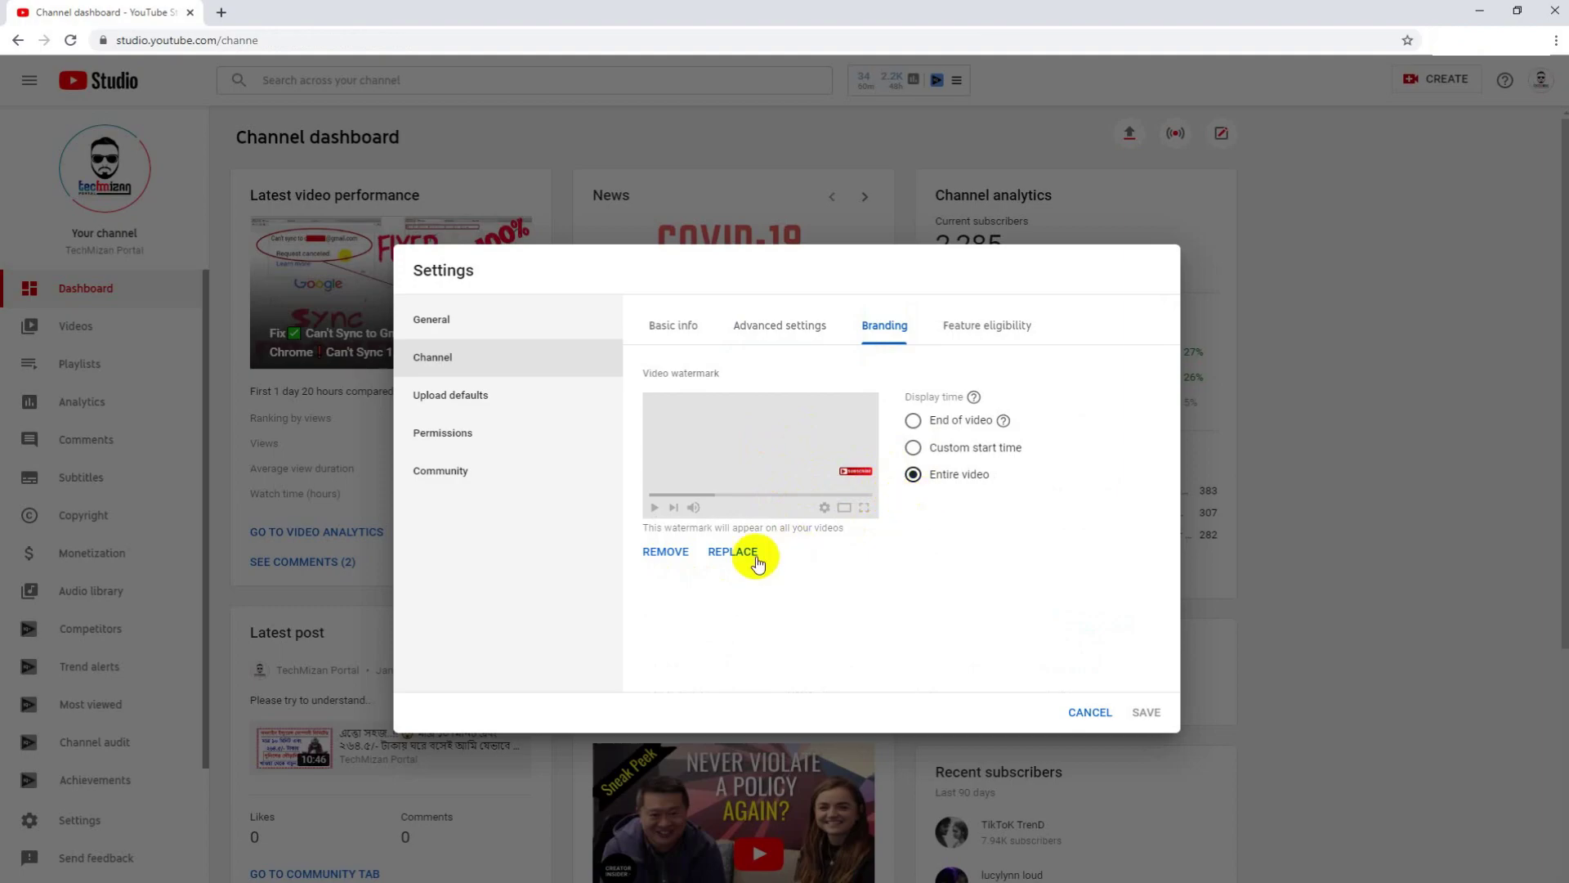
click(972, 337)
Review the upload defaults for basic info, advanced settings and monetization
click(454, 399)
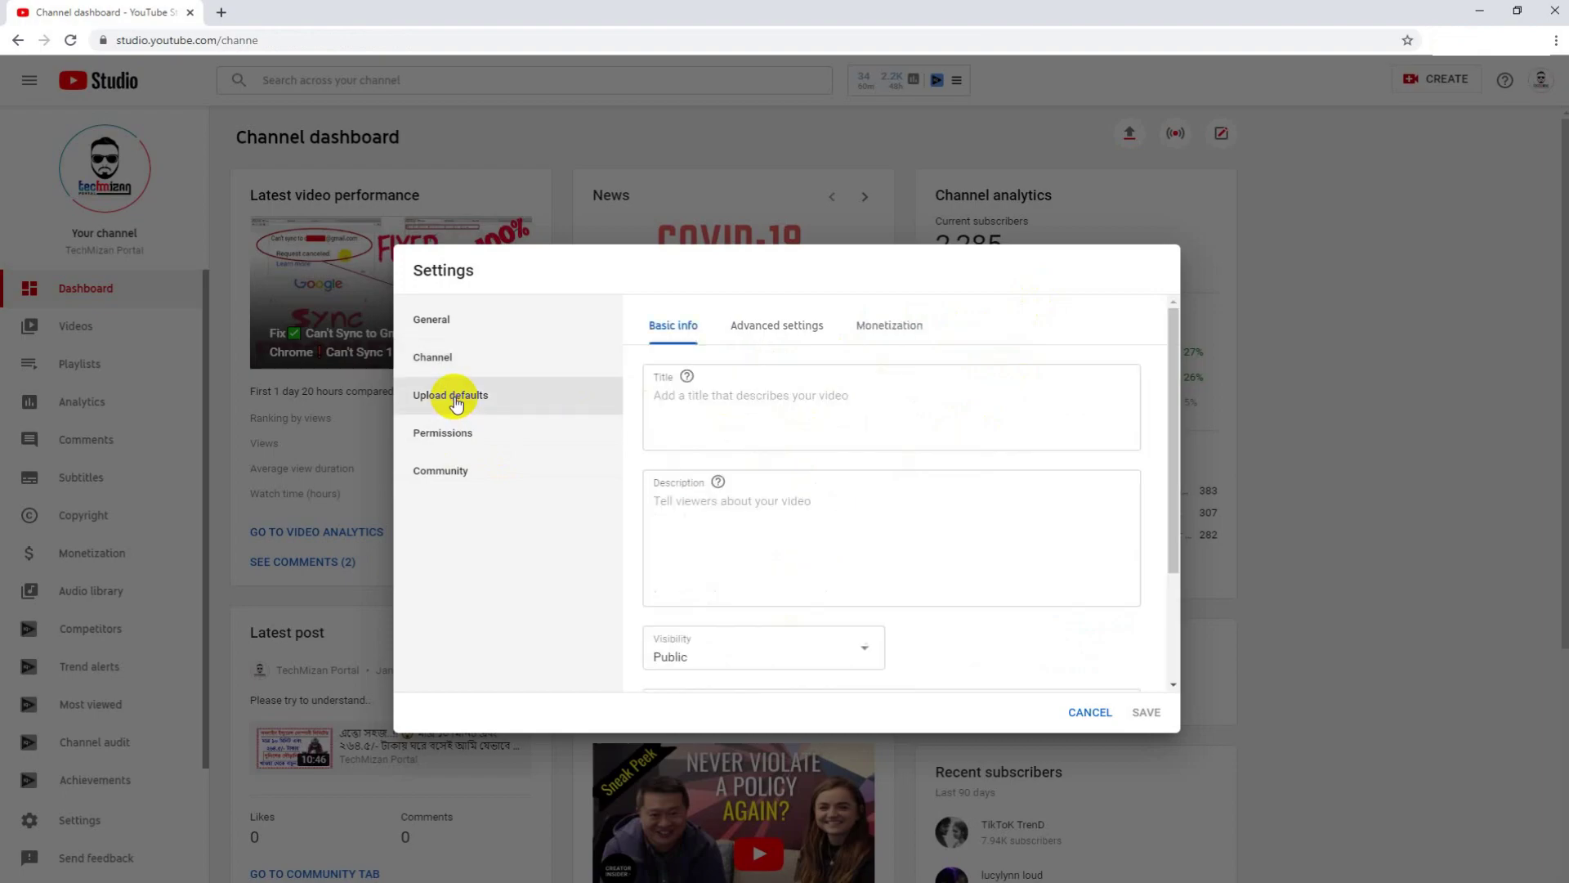
click(718, 409)
click(696, 505)
scroll(826, 543, down, 1)
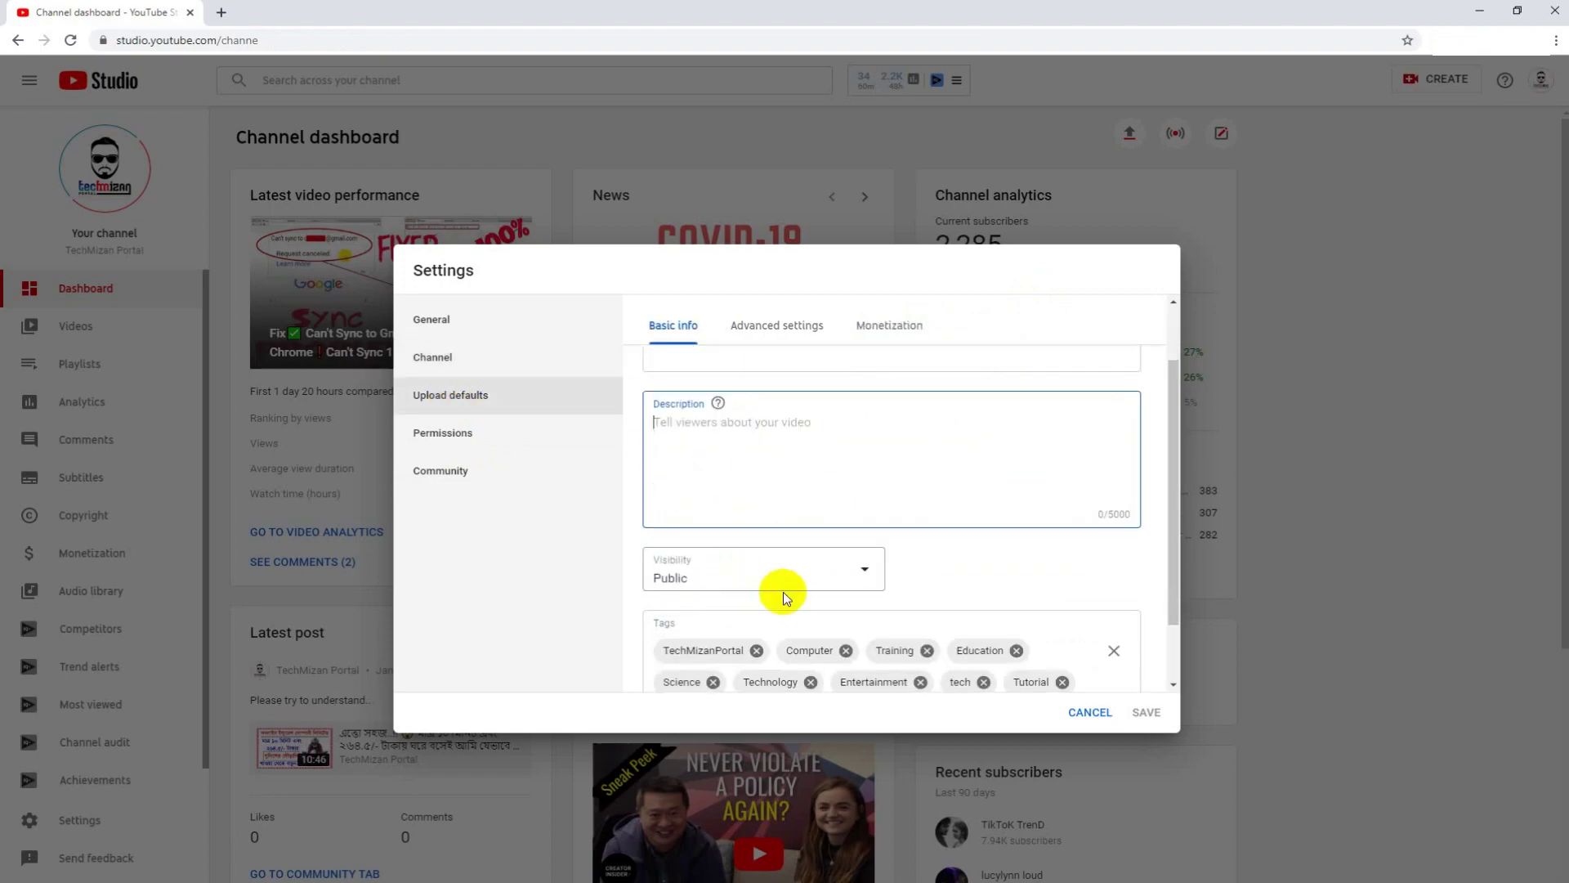
scroll(939, 641, down, 1)
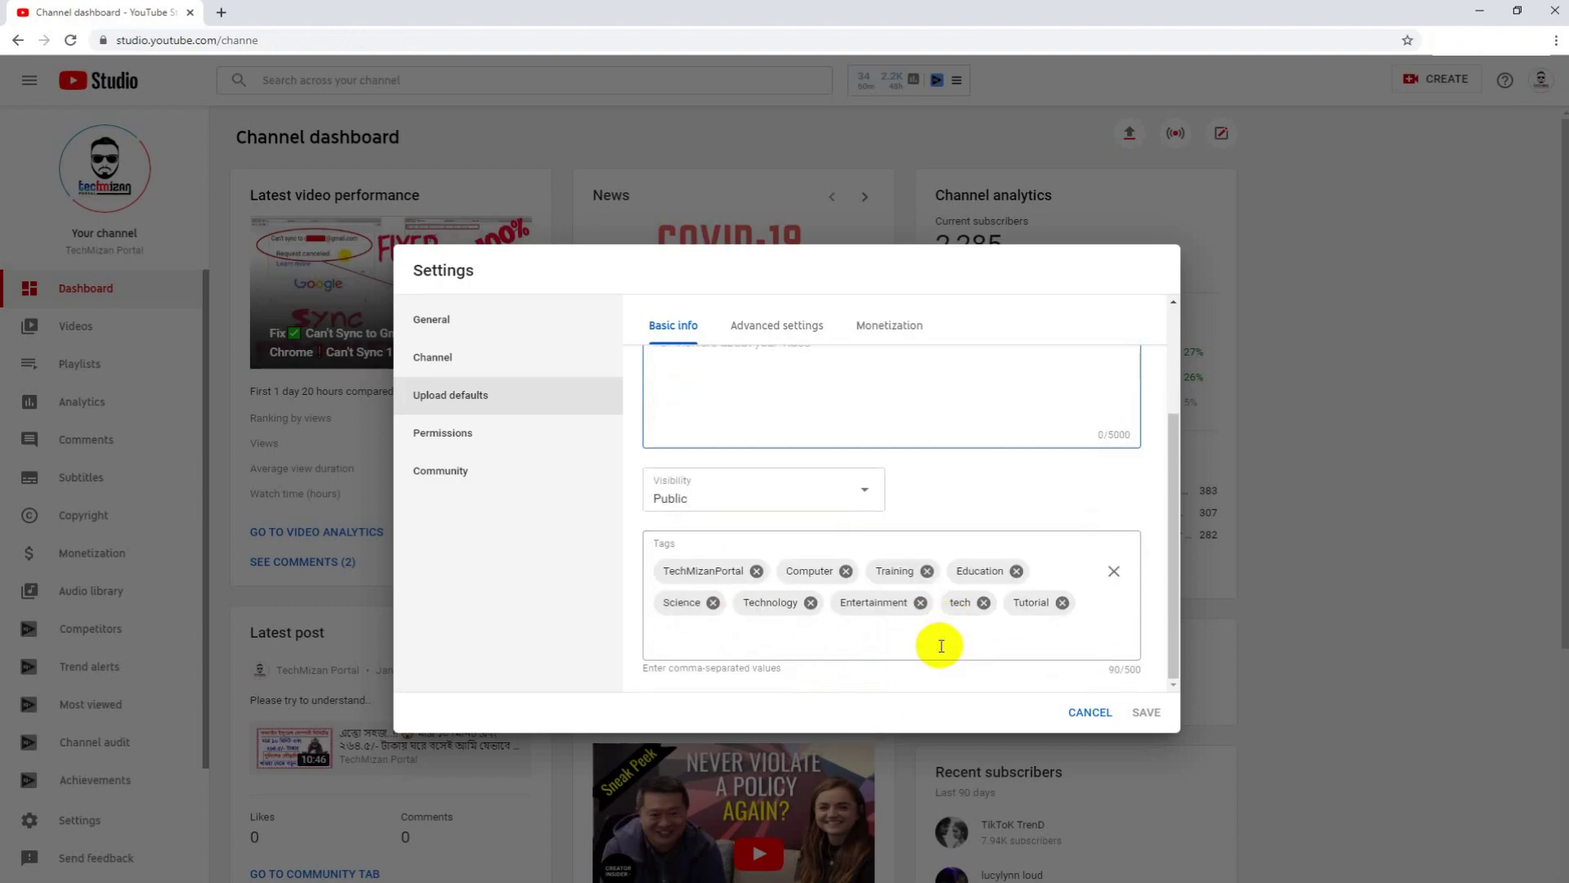
scroll(885, 636, up, 2)
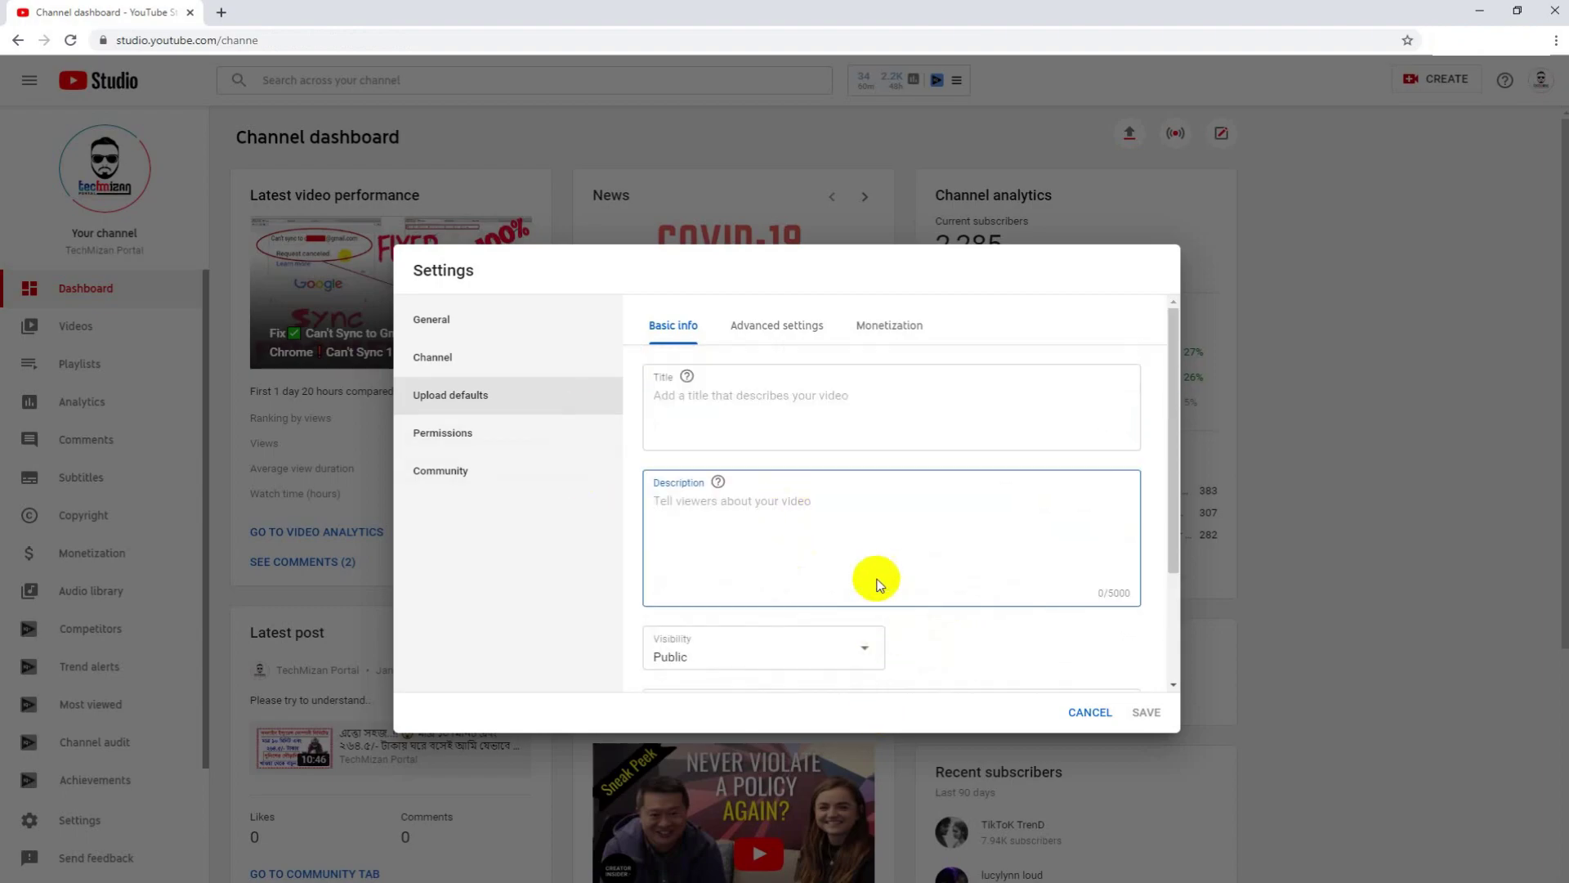
click(776, 327)
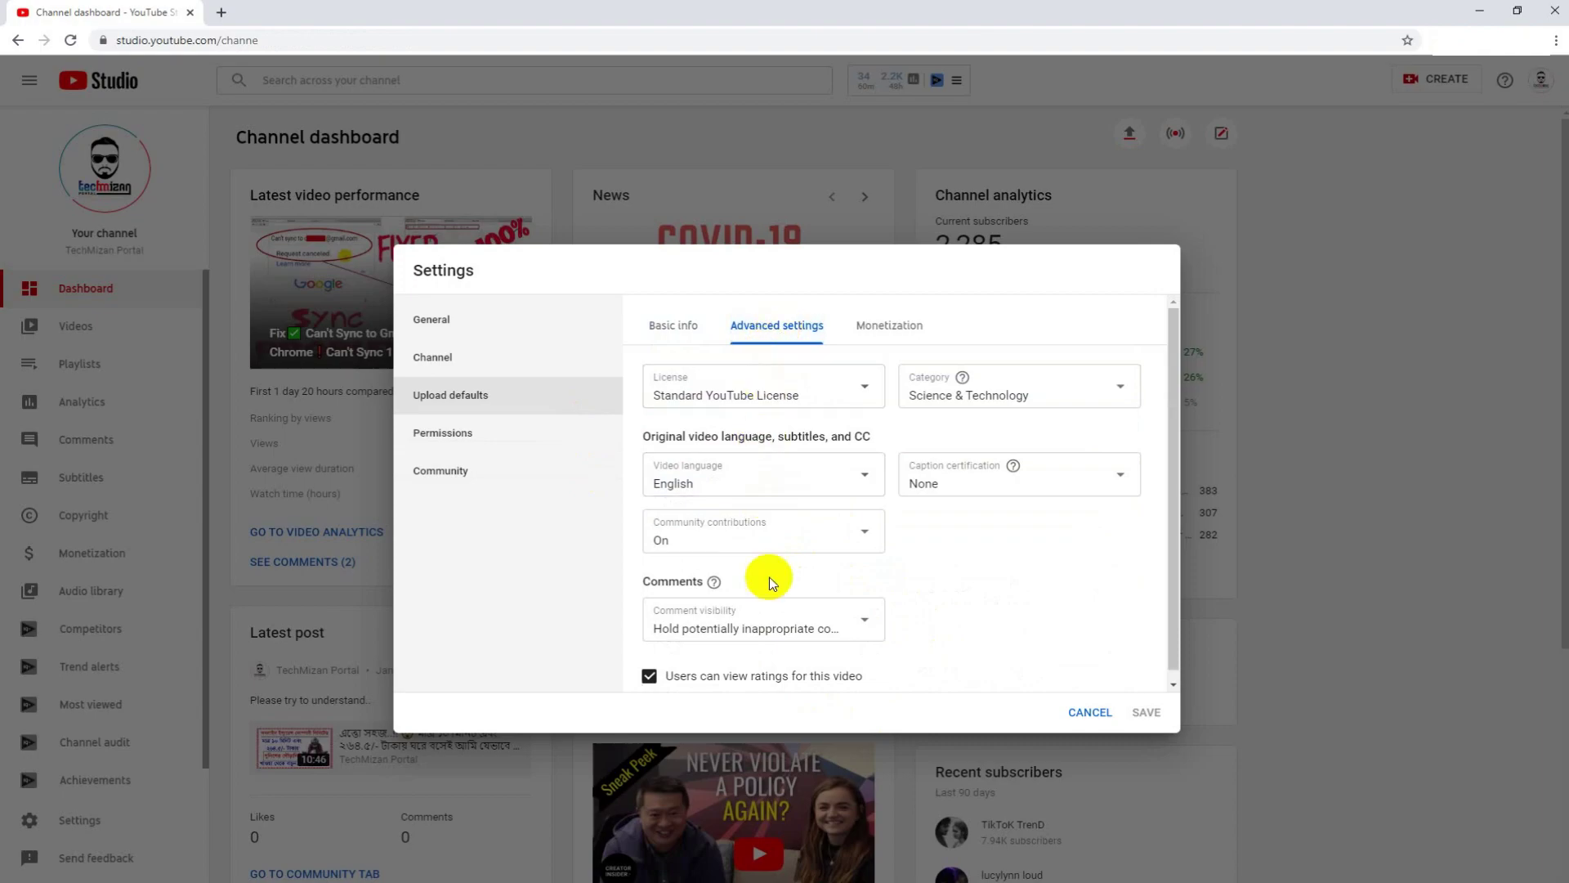
click(886, 335)
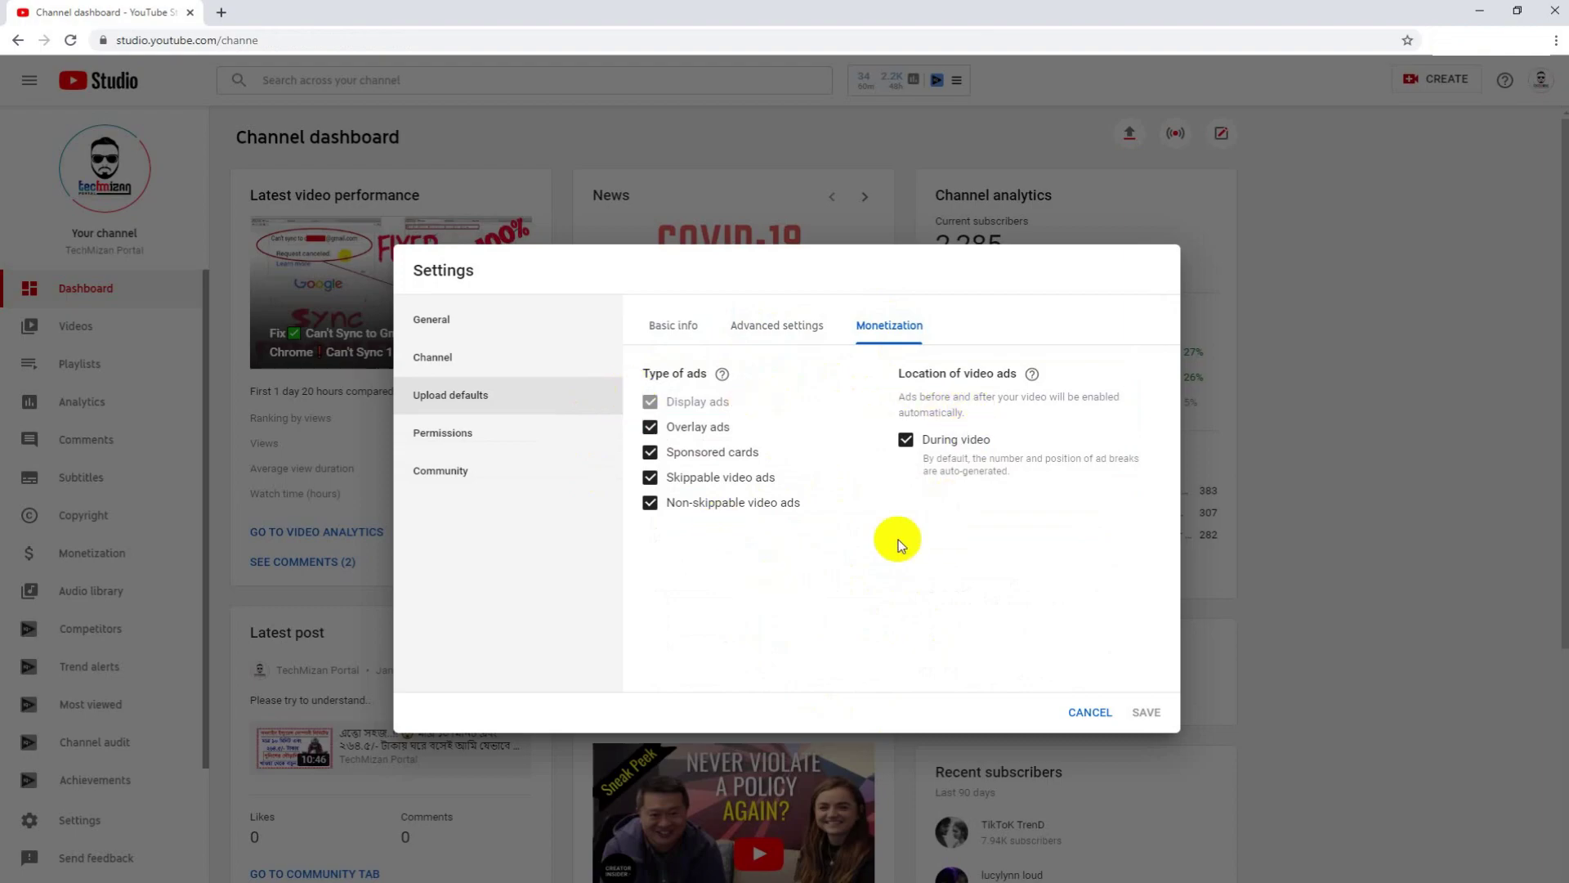
click(675, 331)
Review the channel's permissions and the community automated filters and defaults, and close the settings without saving
click(484, 437)
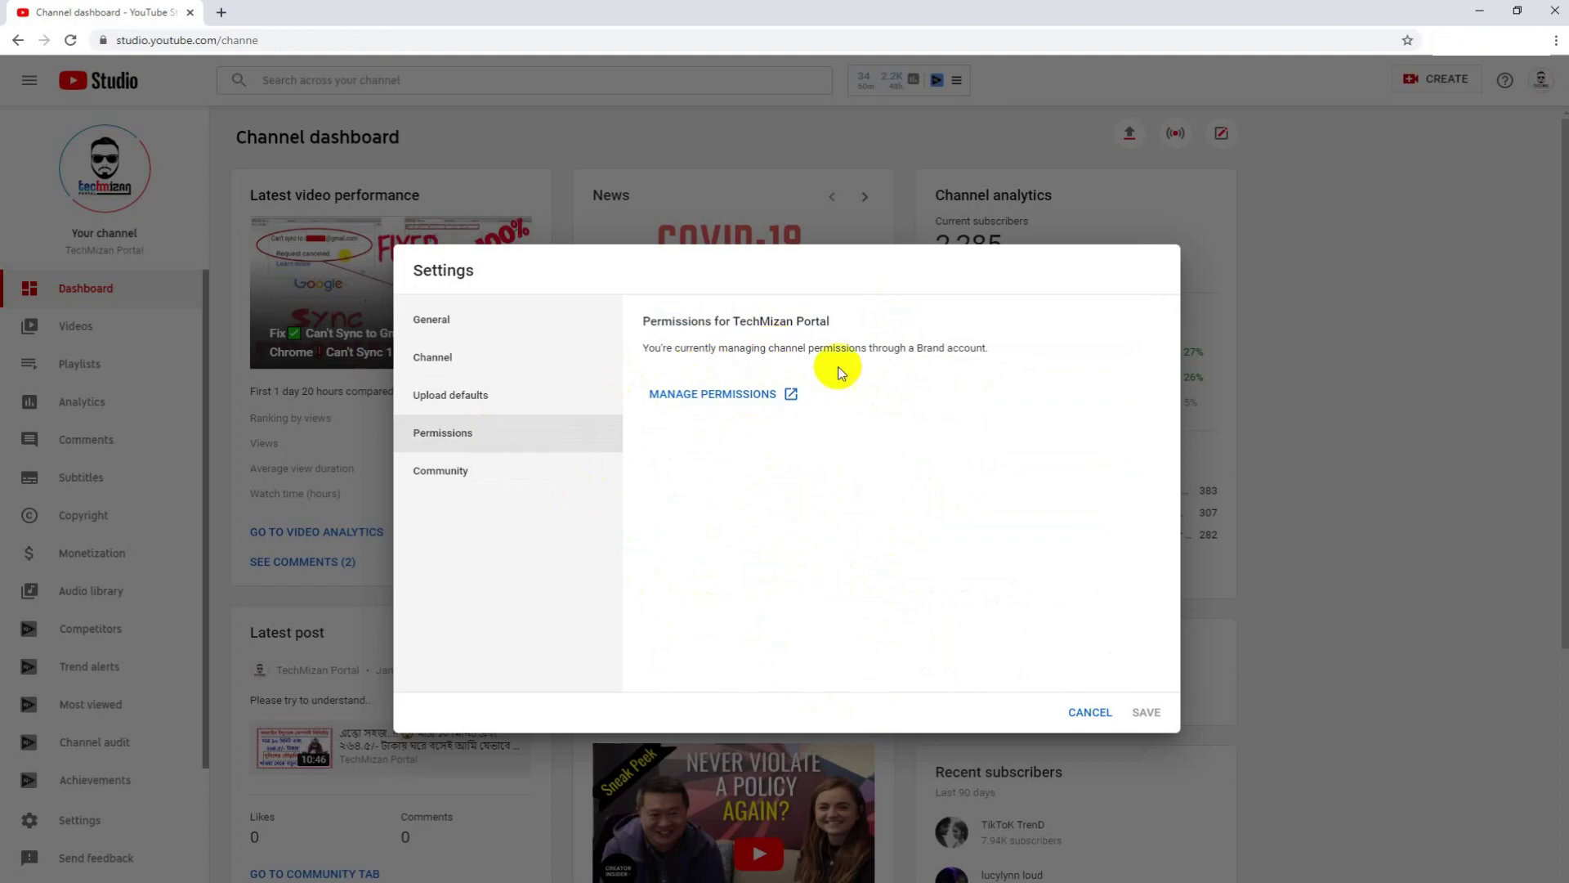
click(429, 481)
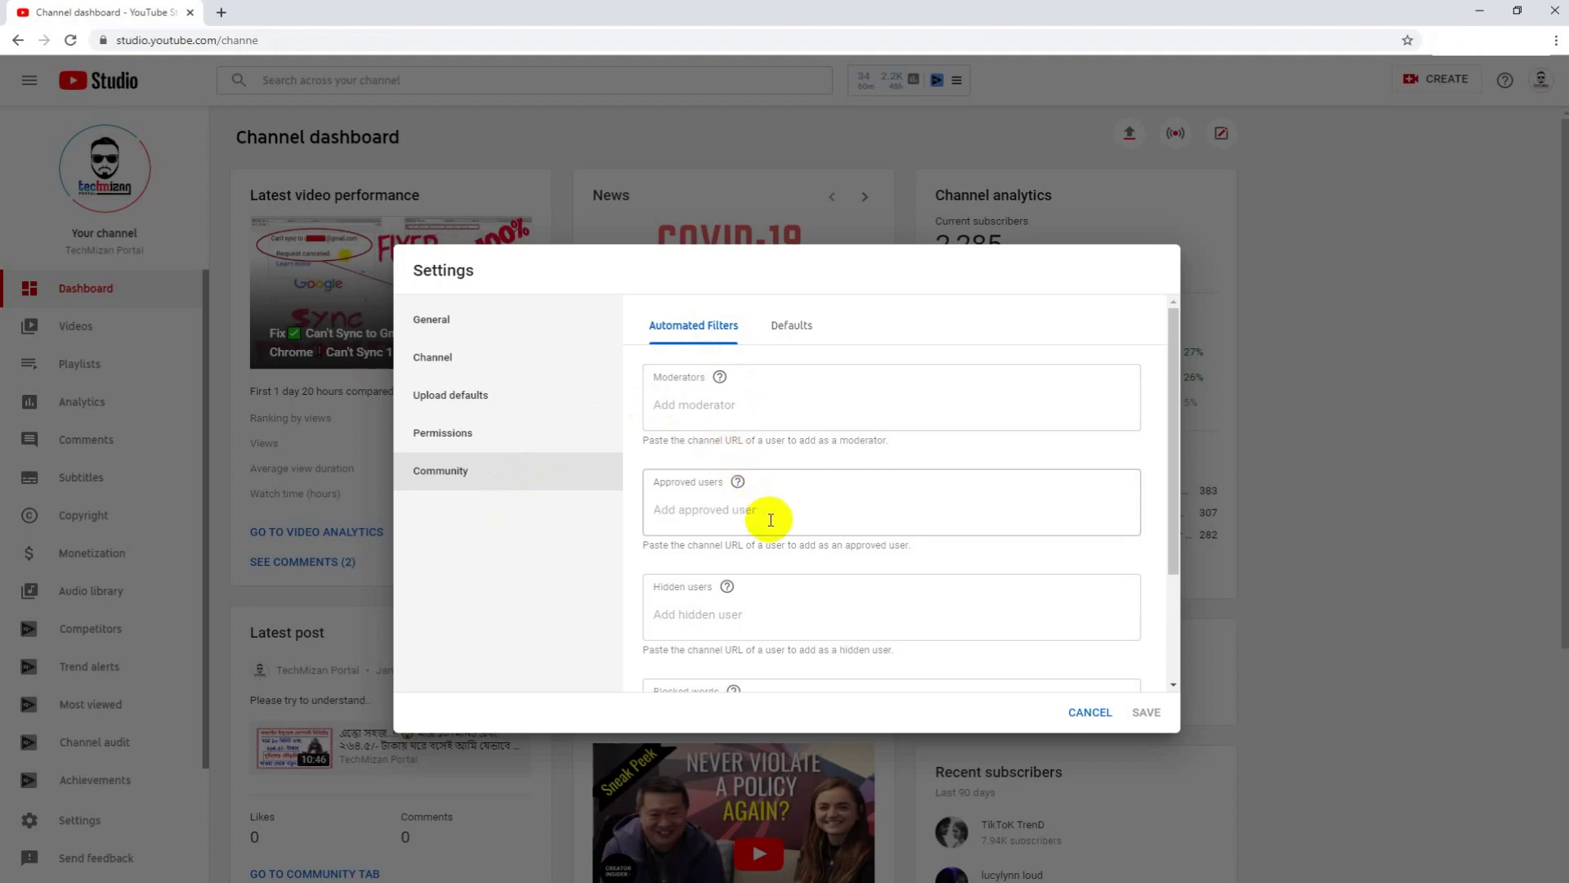
scroll(780, 531, down, 3)
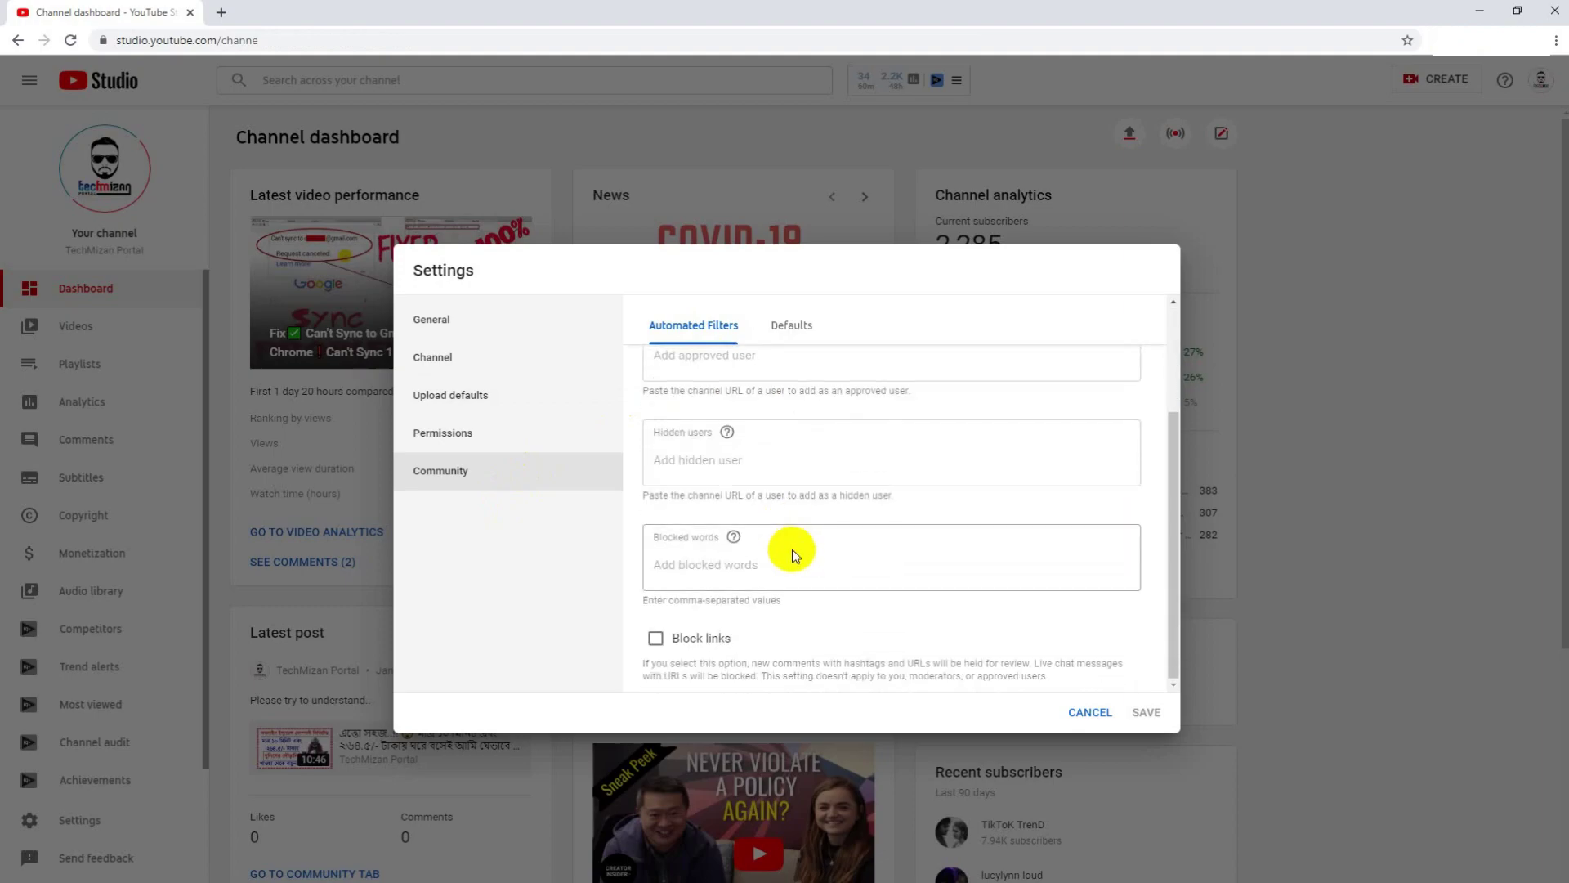
scroll(795, 551, up, 3)
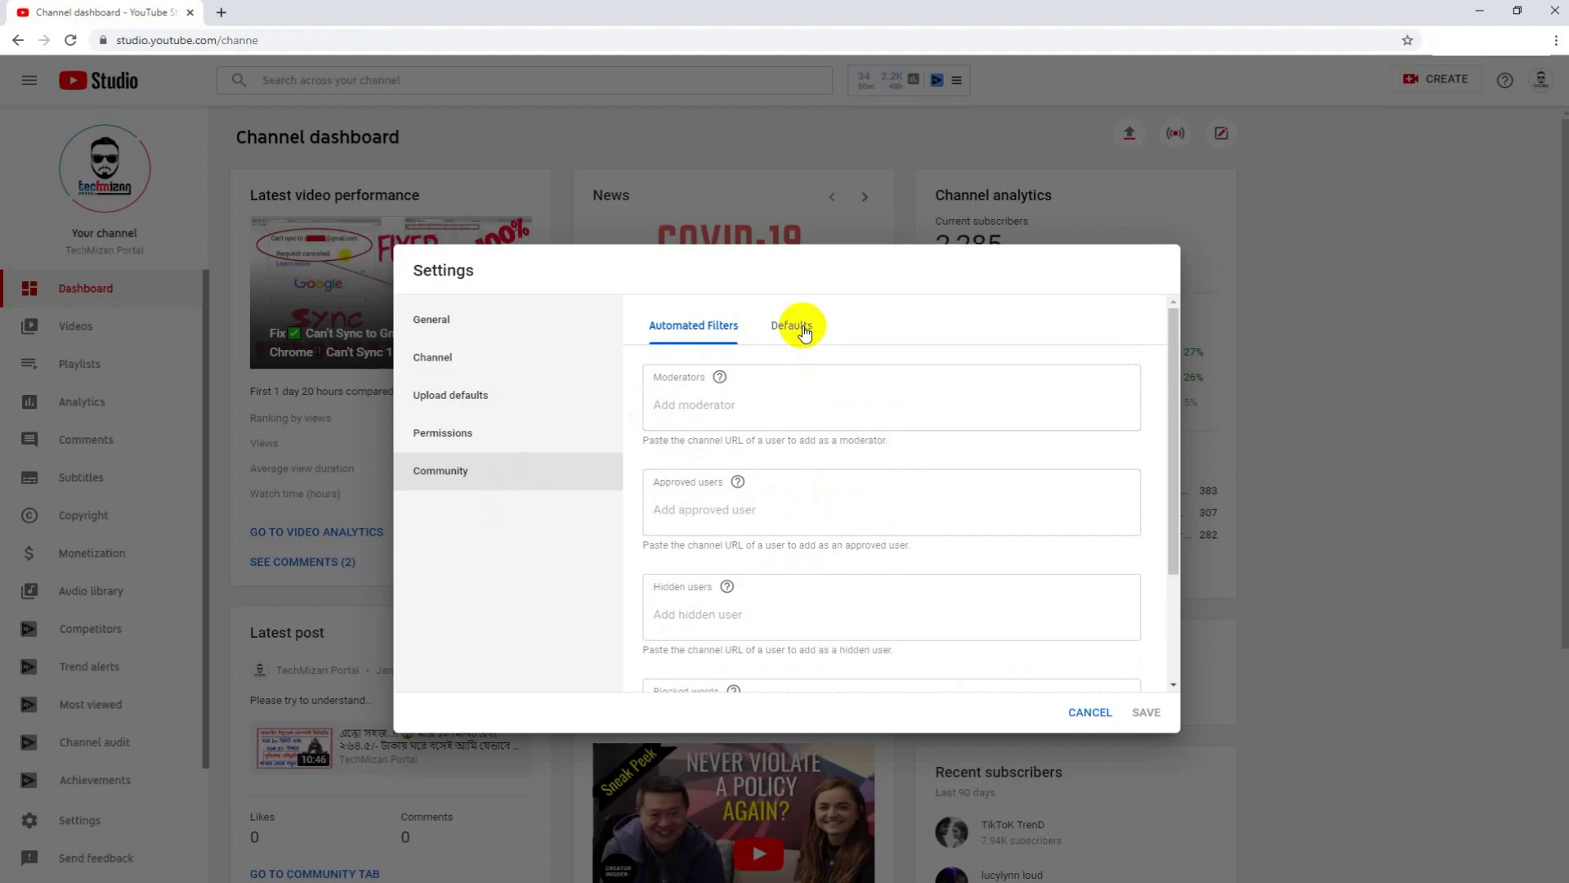
click(804, 330)
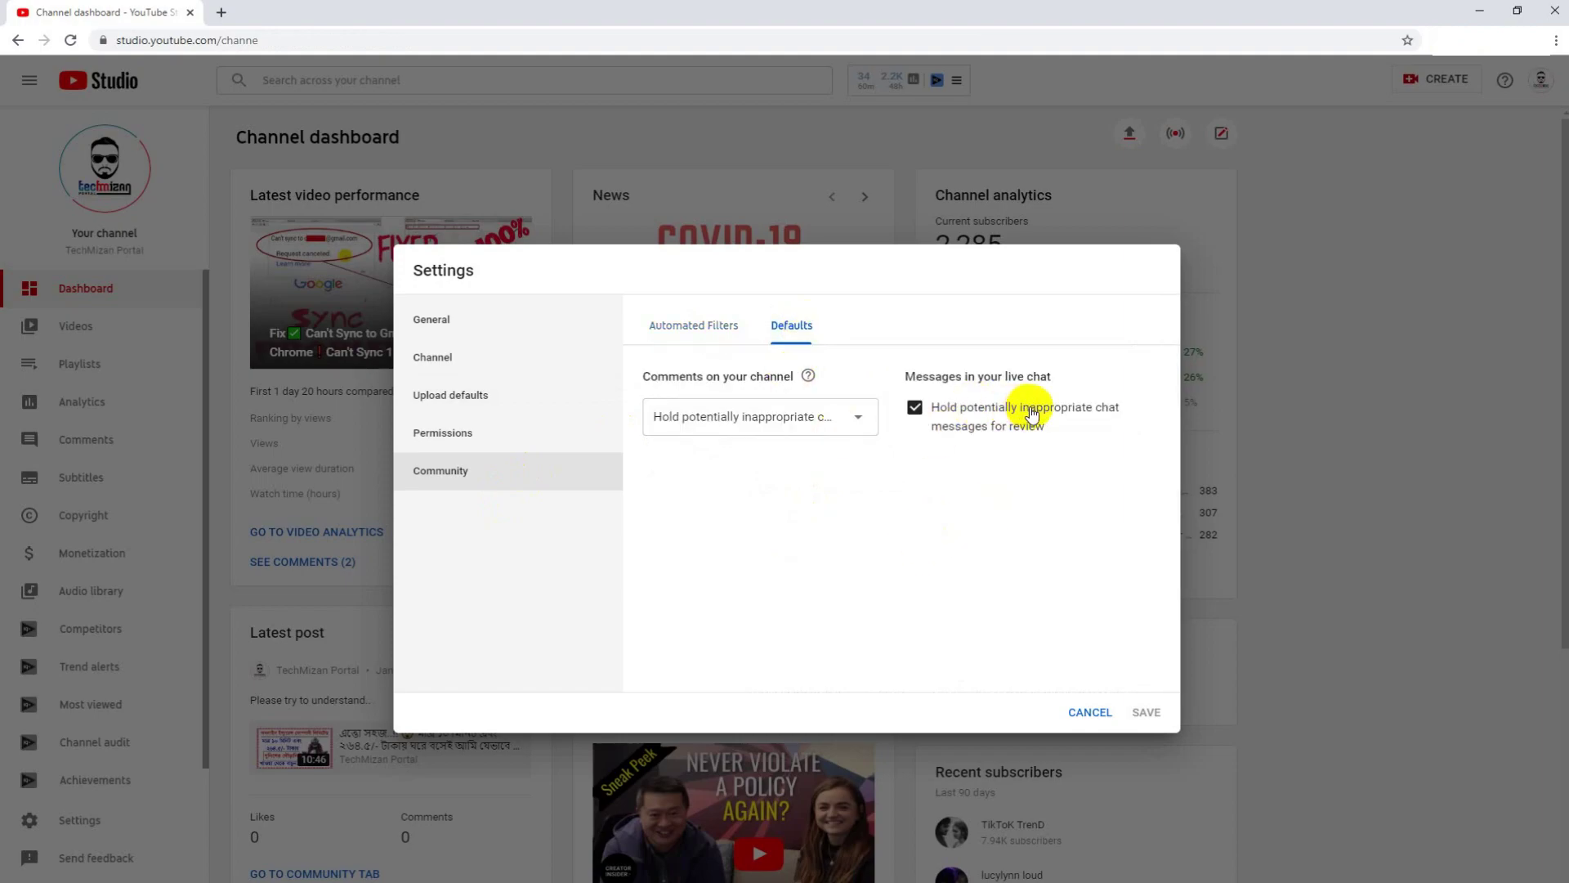
click(1092, 729)
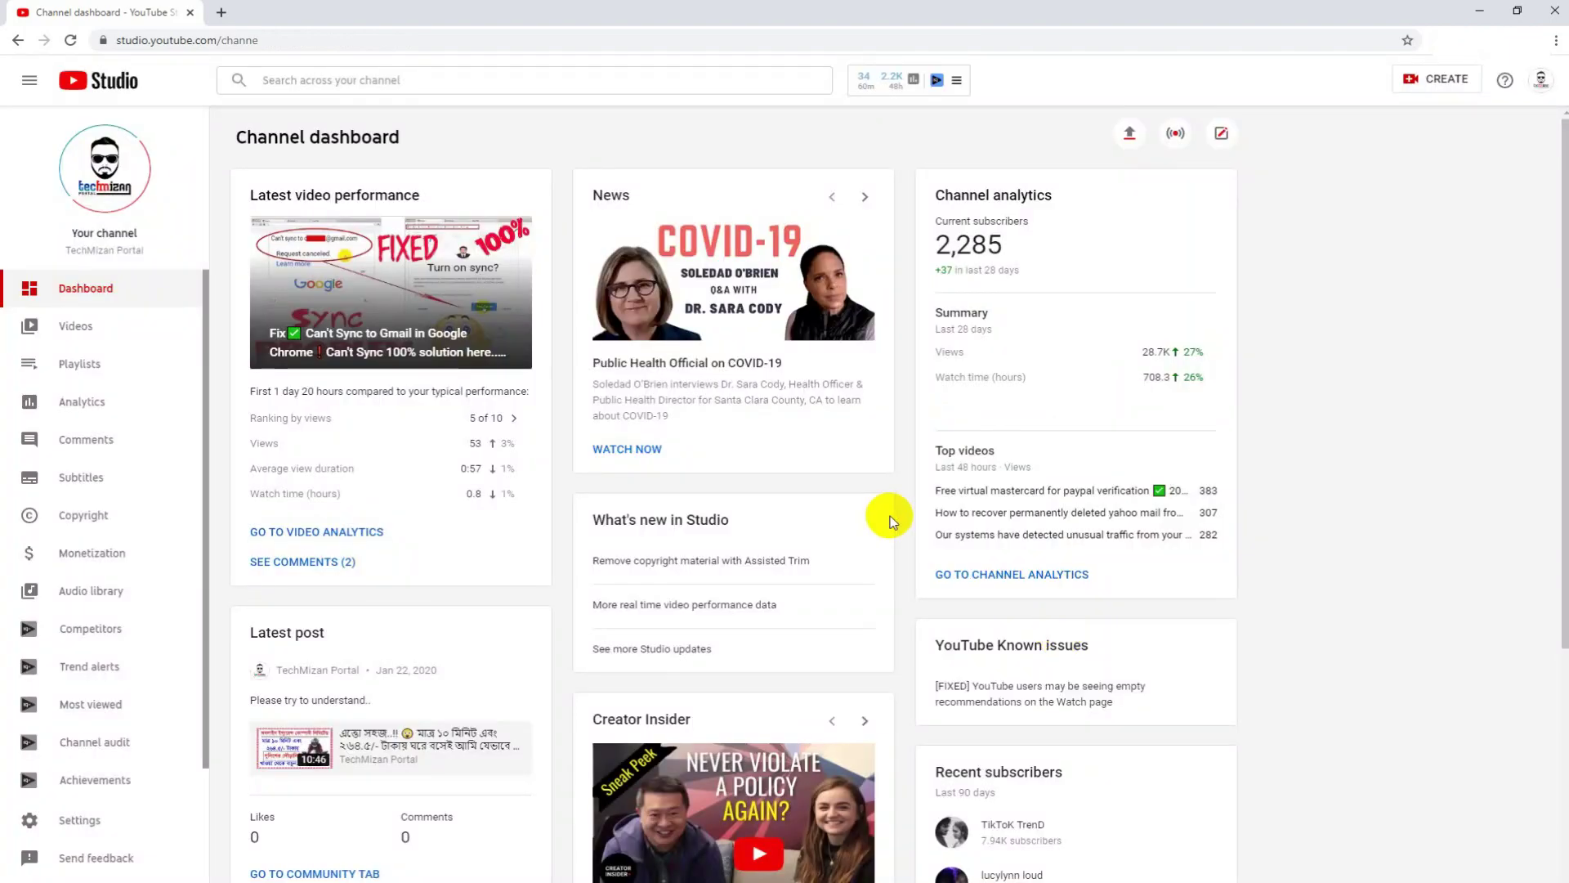